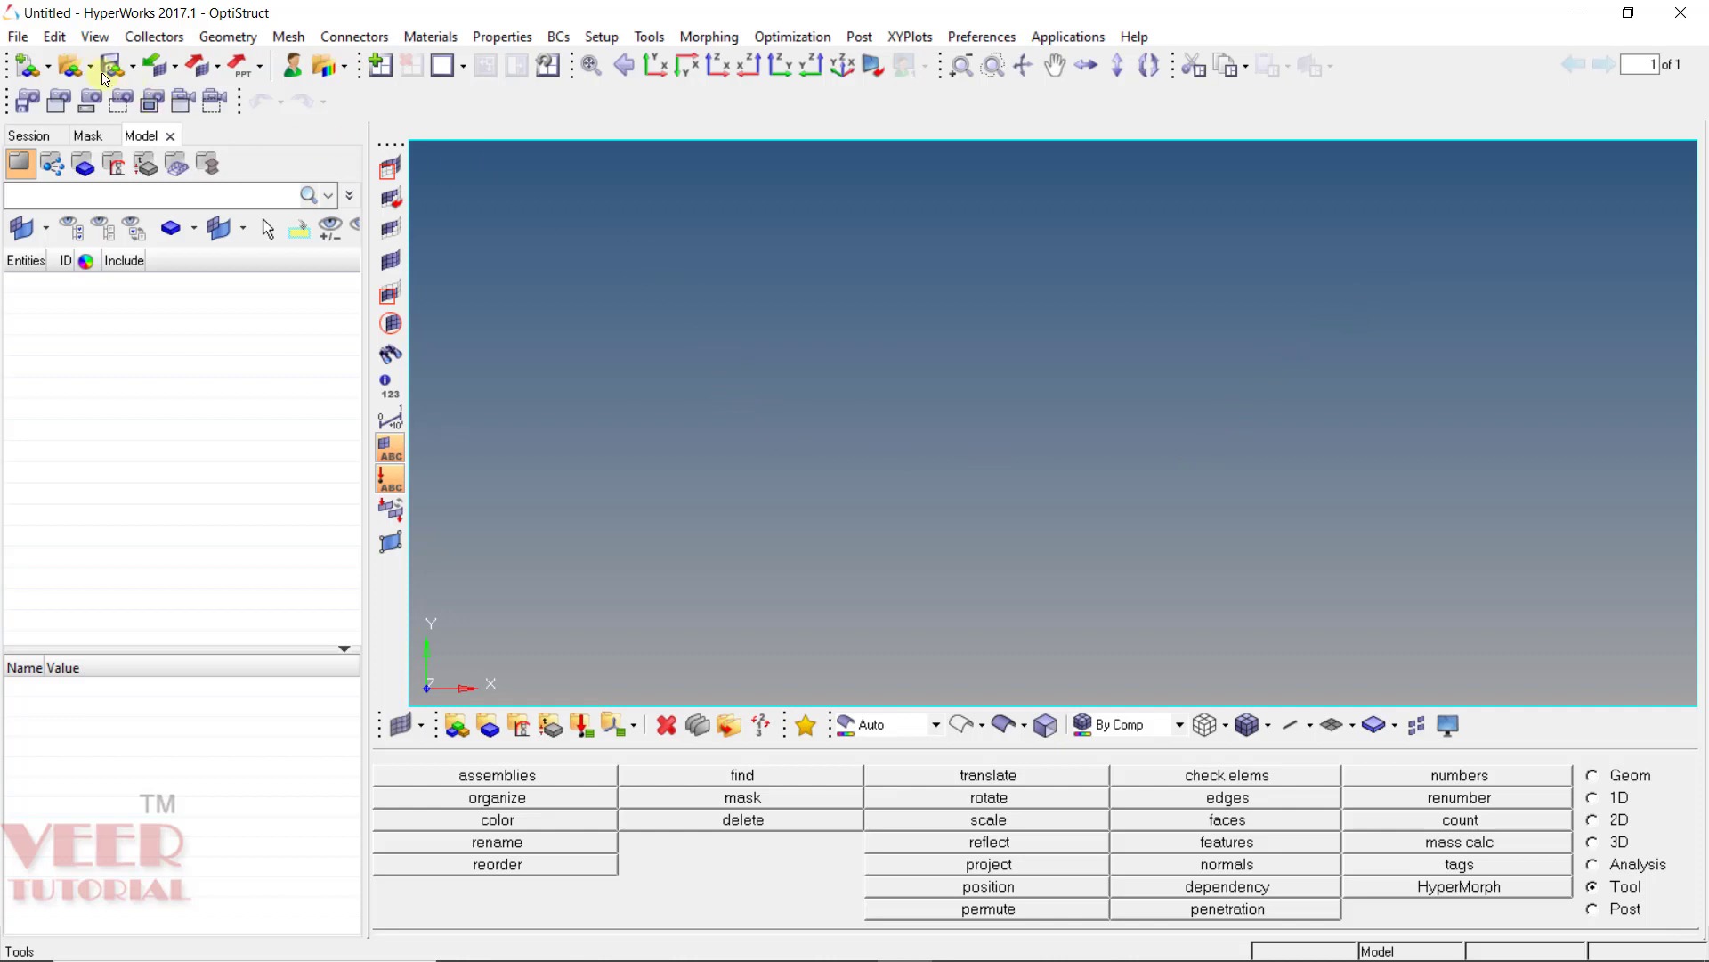
Open the model file midsurf_weld and display its geometry shaded with surface edges
left_click(65, 70)
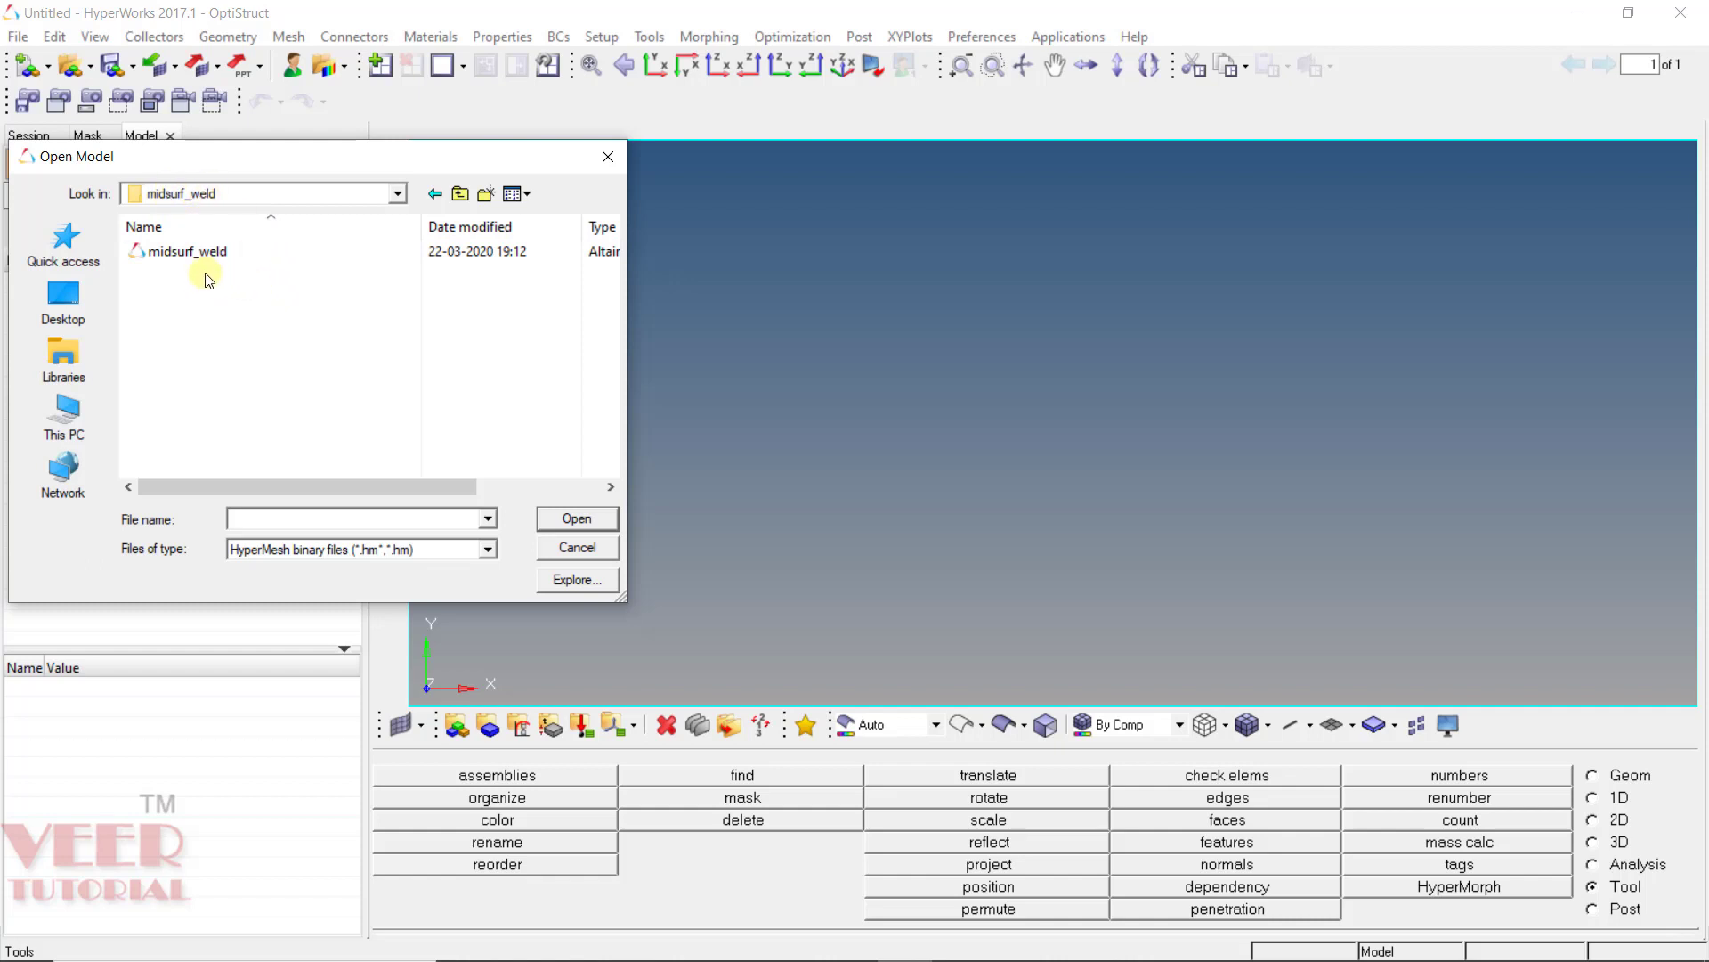
left_click(187, 257)
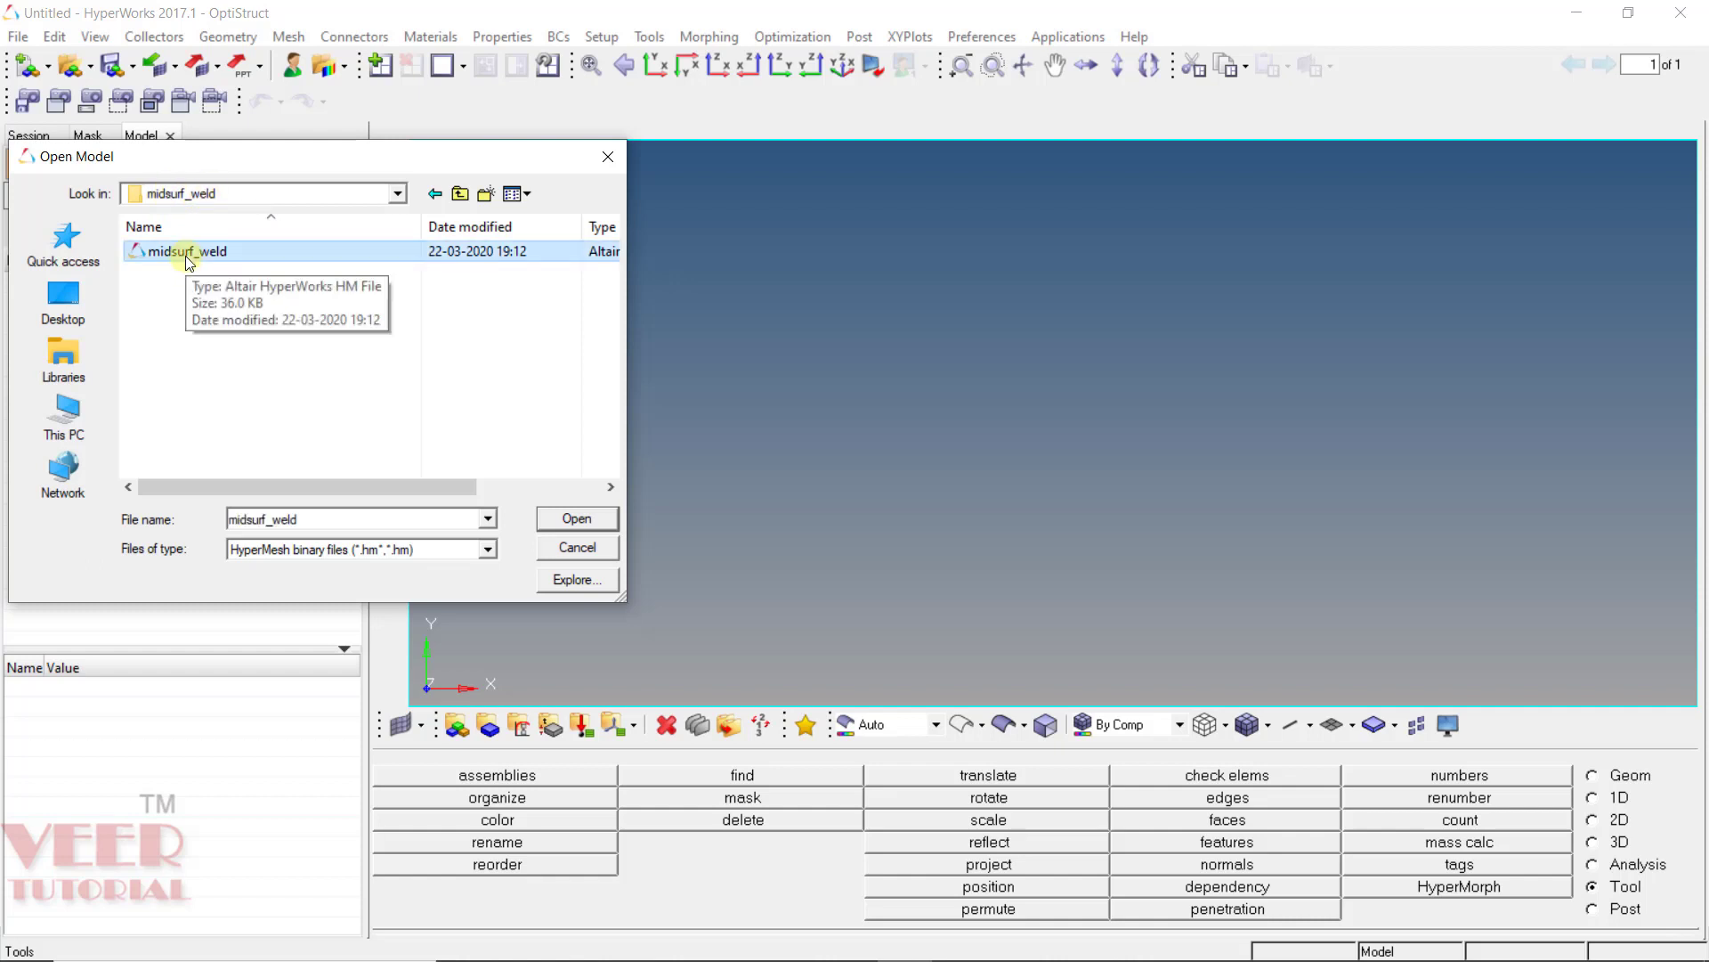
left_click(573, 518)
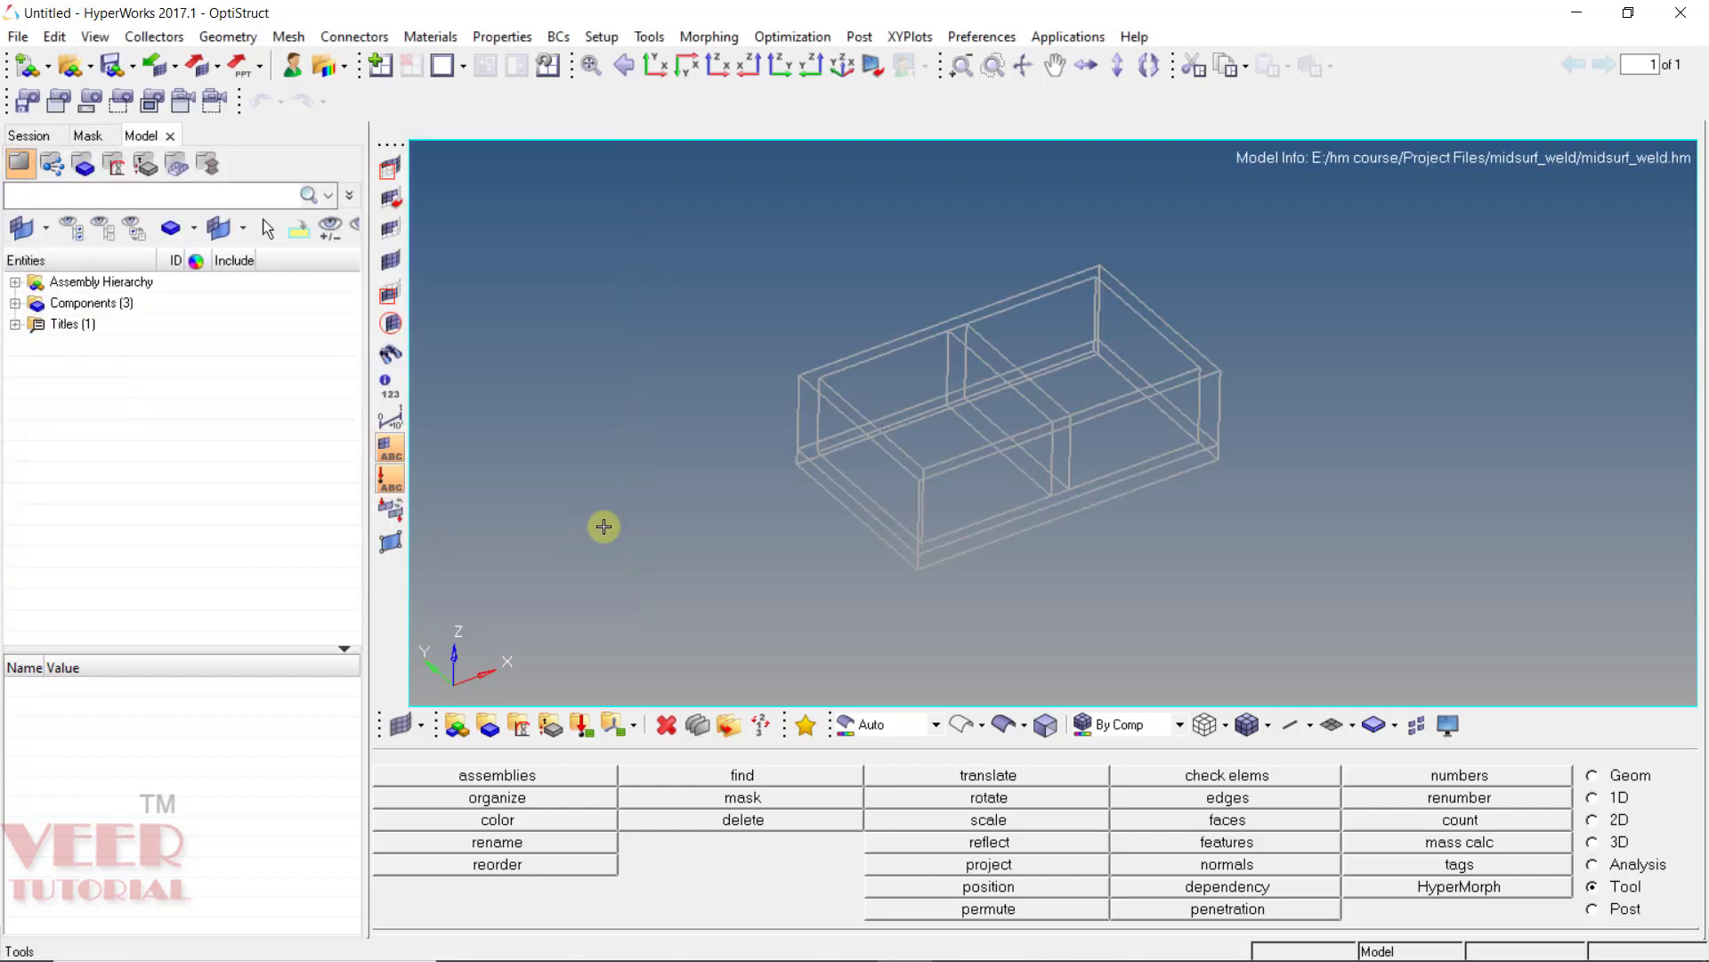
left_click(1002, 723)
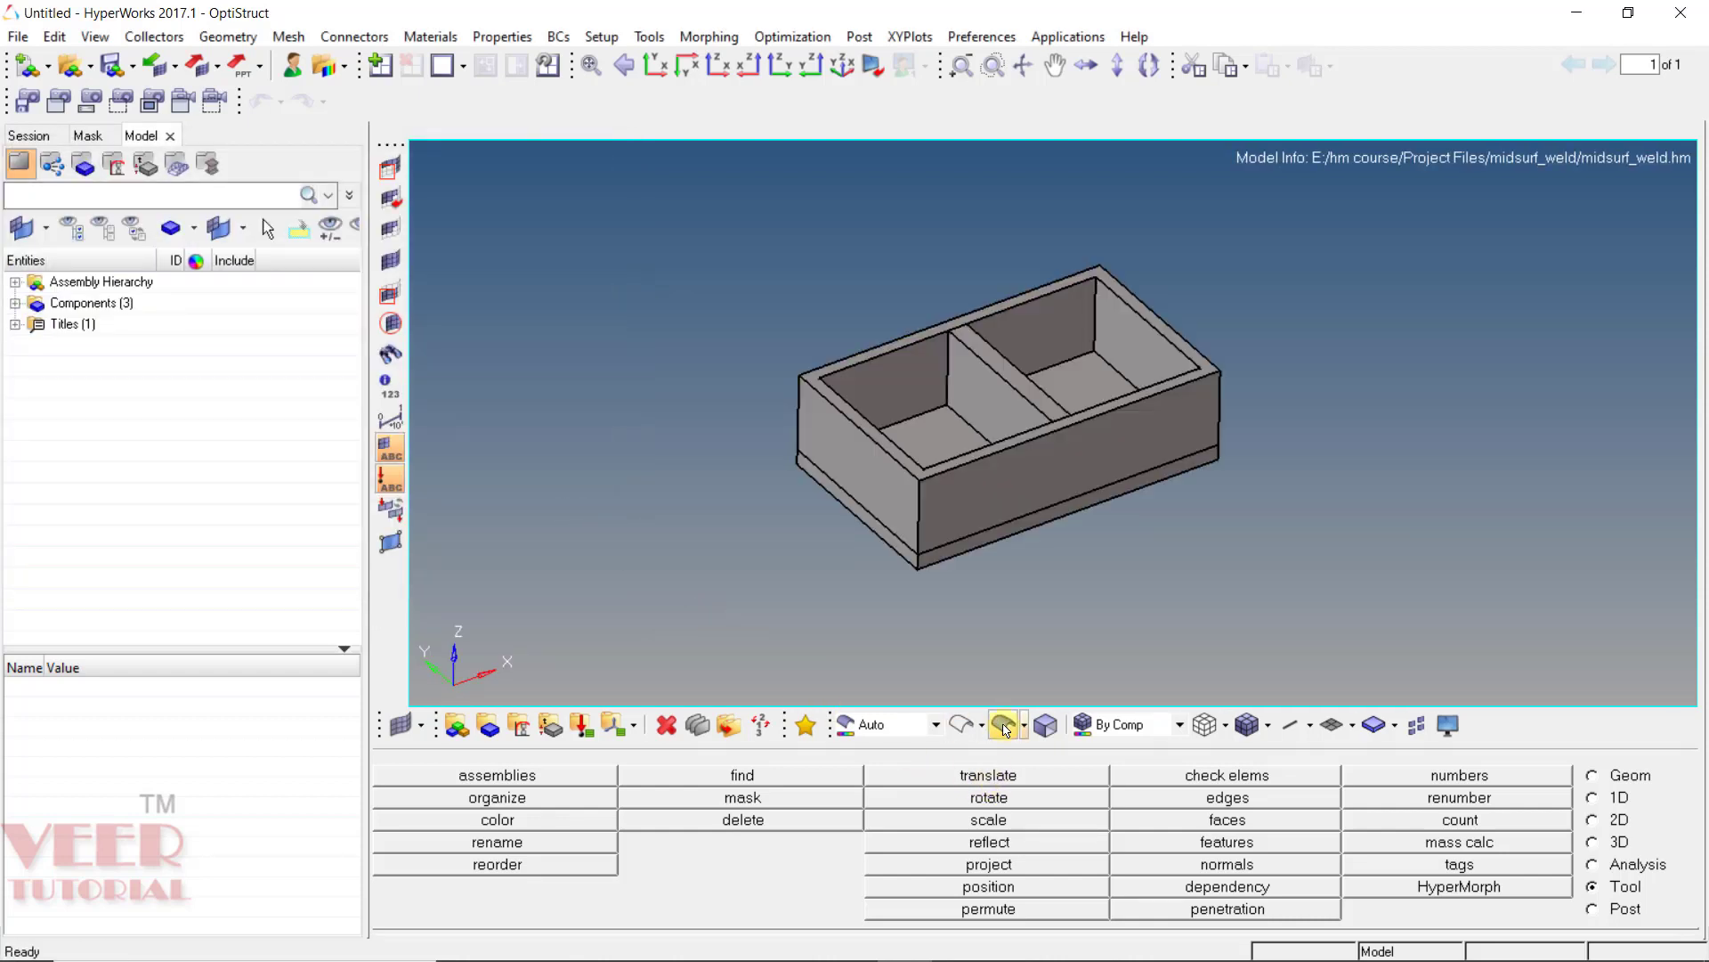
mouse_move(898, 348)
left_mouse_down("ctrl")
mouse_move(854, 542)
mouse_move(885, 329)
mouse_move(931, 304)
mouse_move(979, 454)
left_mouse_up("ctrl")
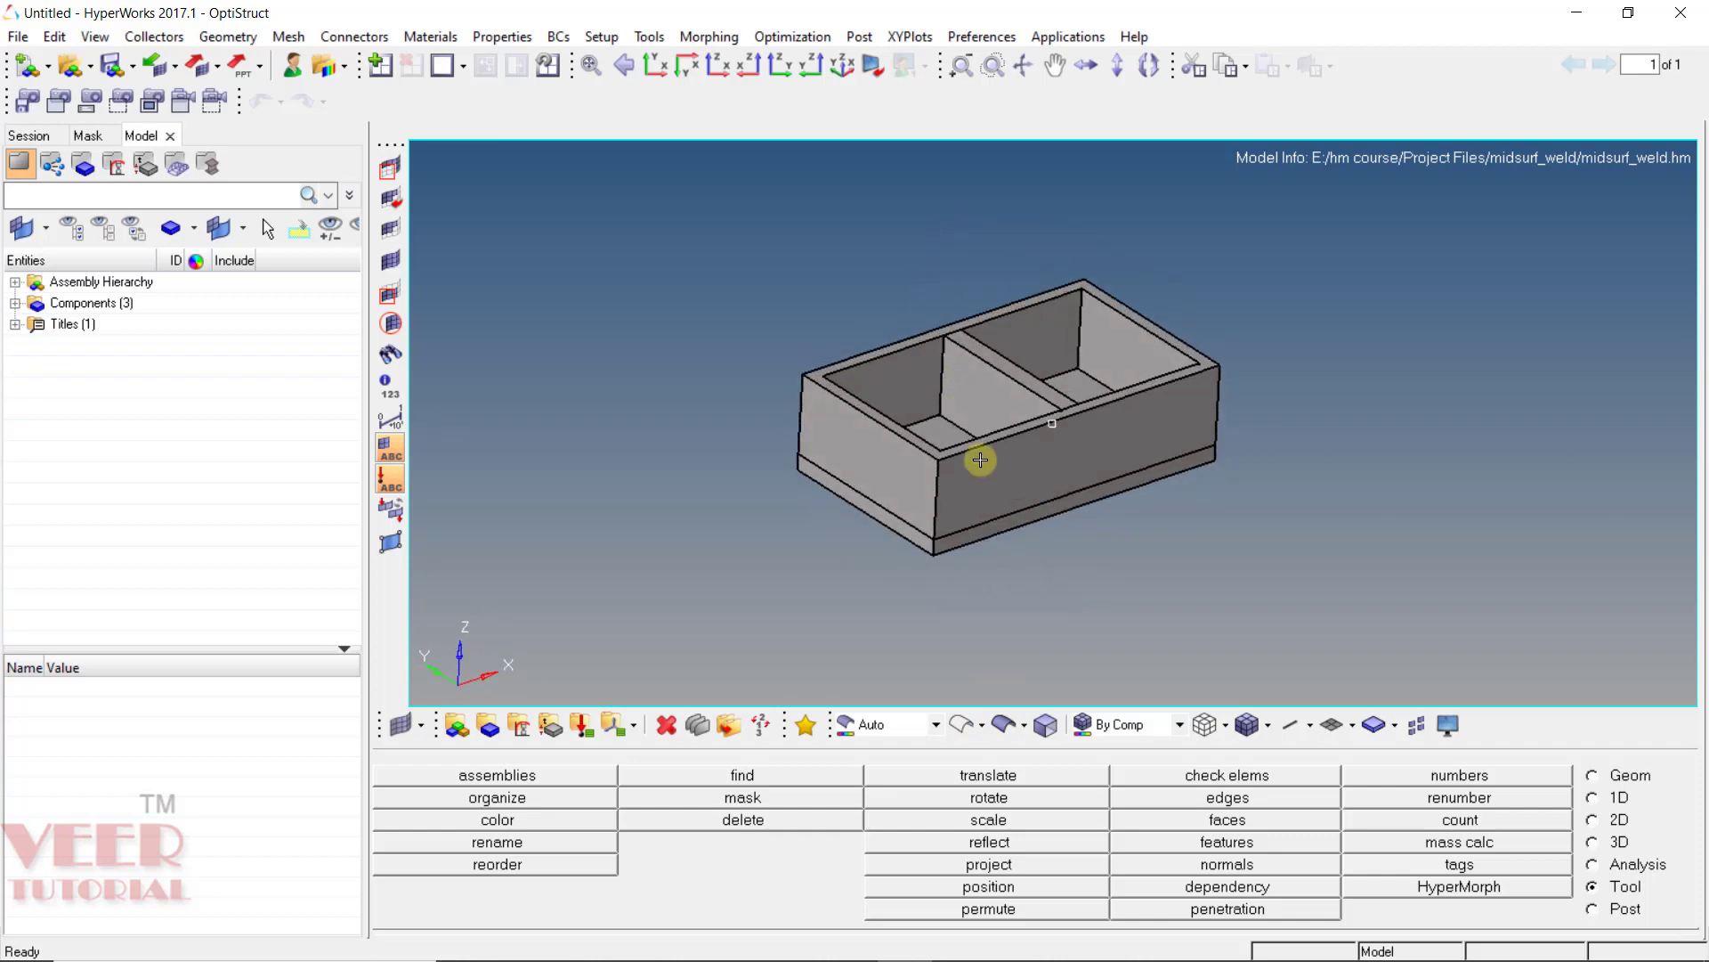
scroll(980, 468, "up", 5)
scroll(988, 374, "up", 2)
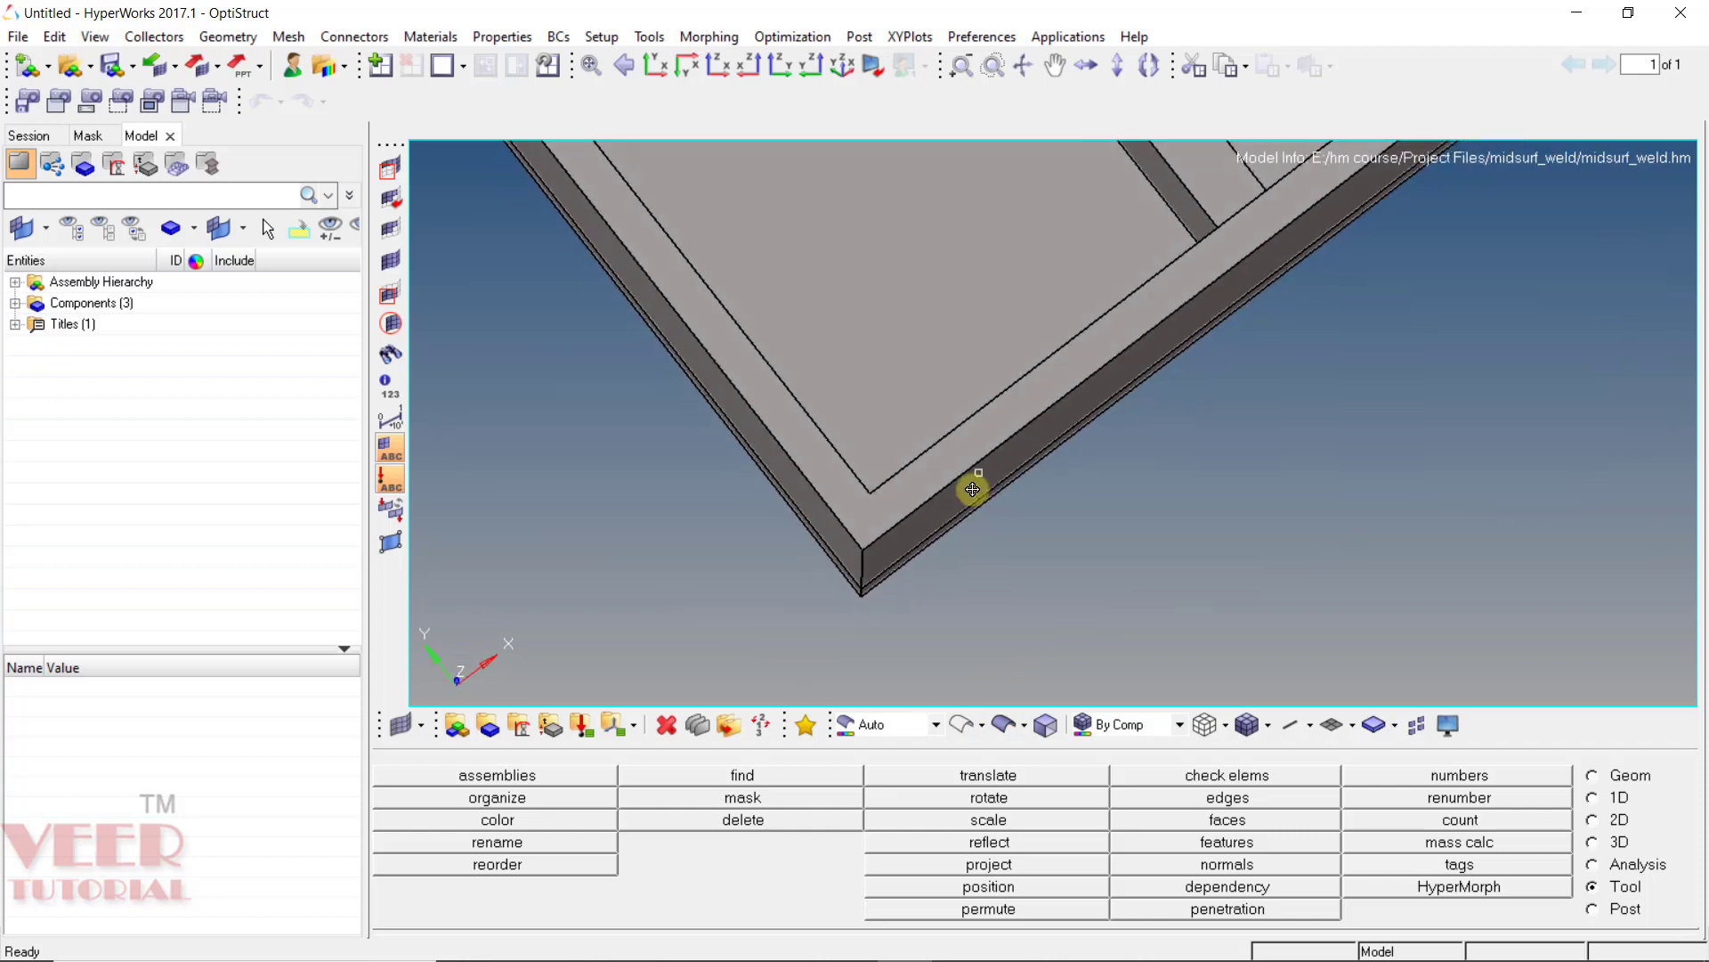
scroll(973, 484, "down", 4)
scroll(862, 481, "down", 4)
left_click_drag(940, 352, 935, 382, "ctrl")
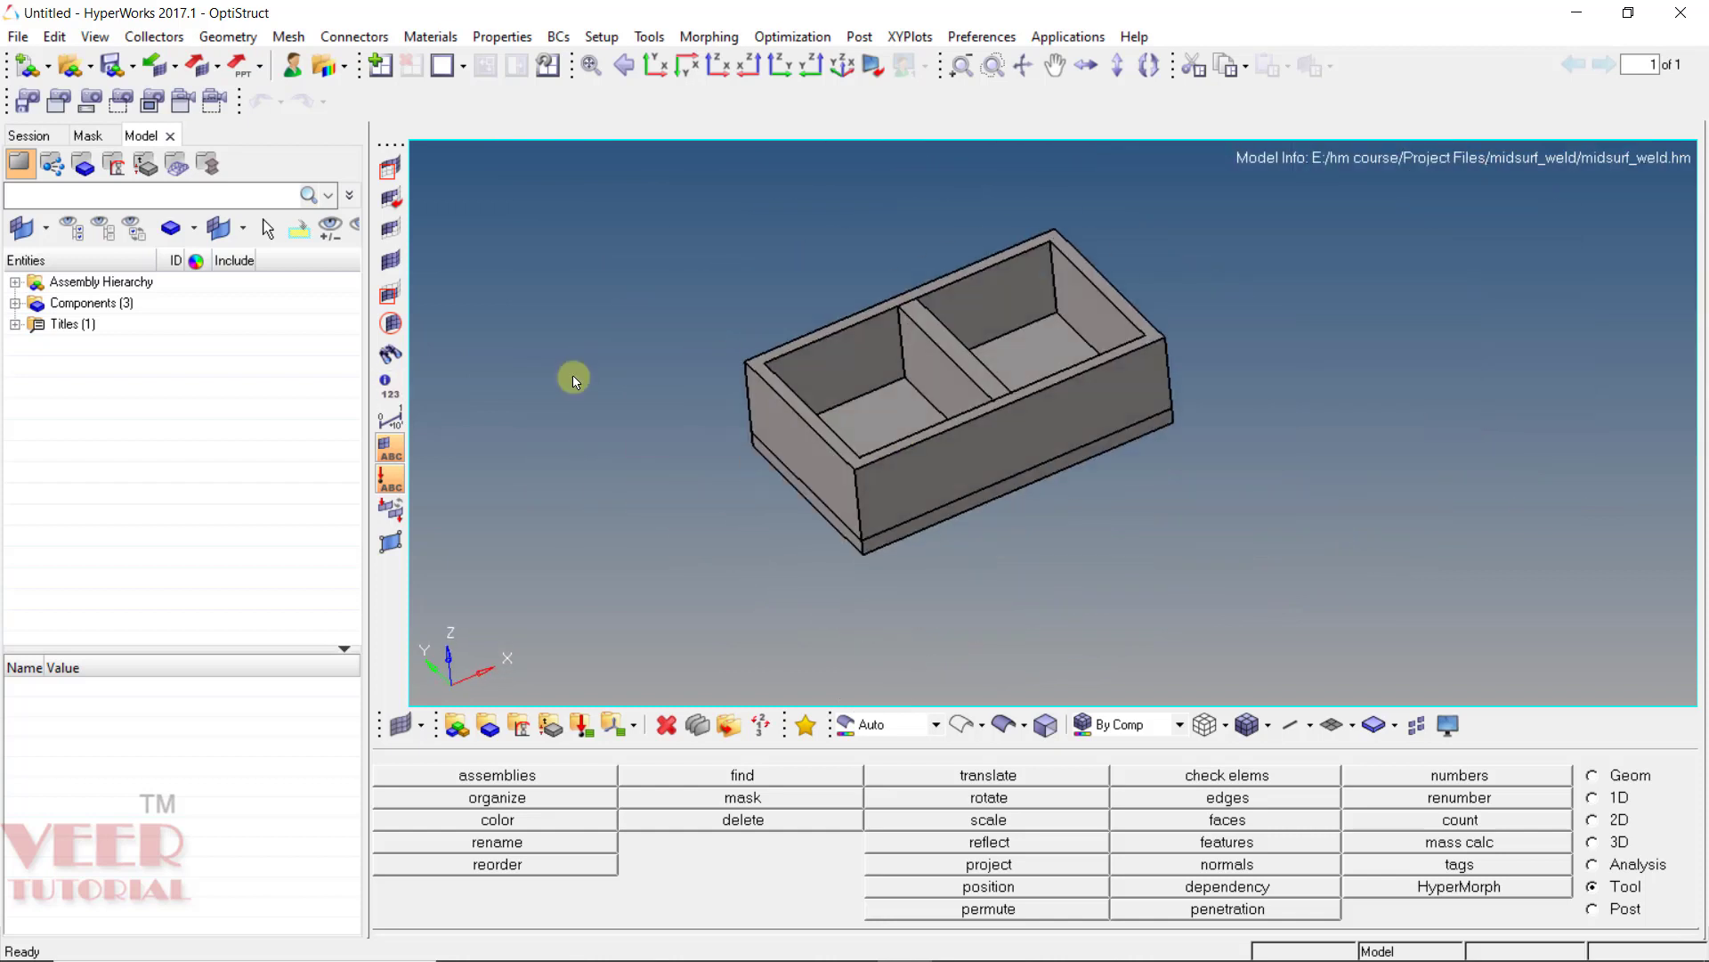
Assign automatic colors to the three components midsurf1-1, midsurf1-2 and midsurf1-3
left_click(14, 302)
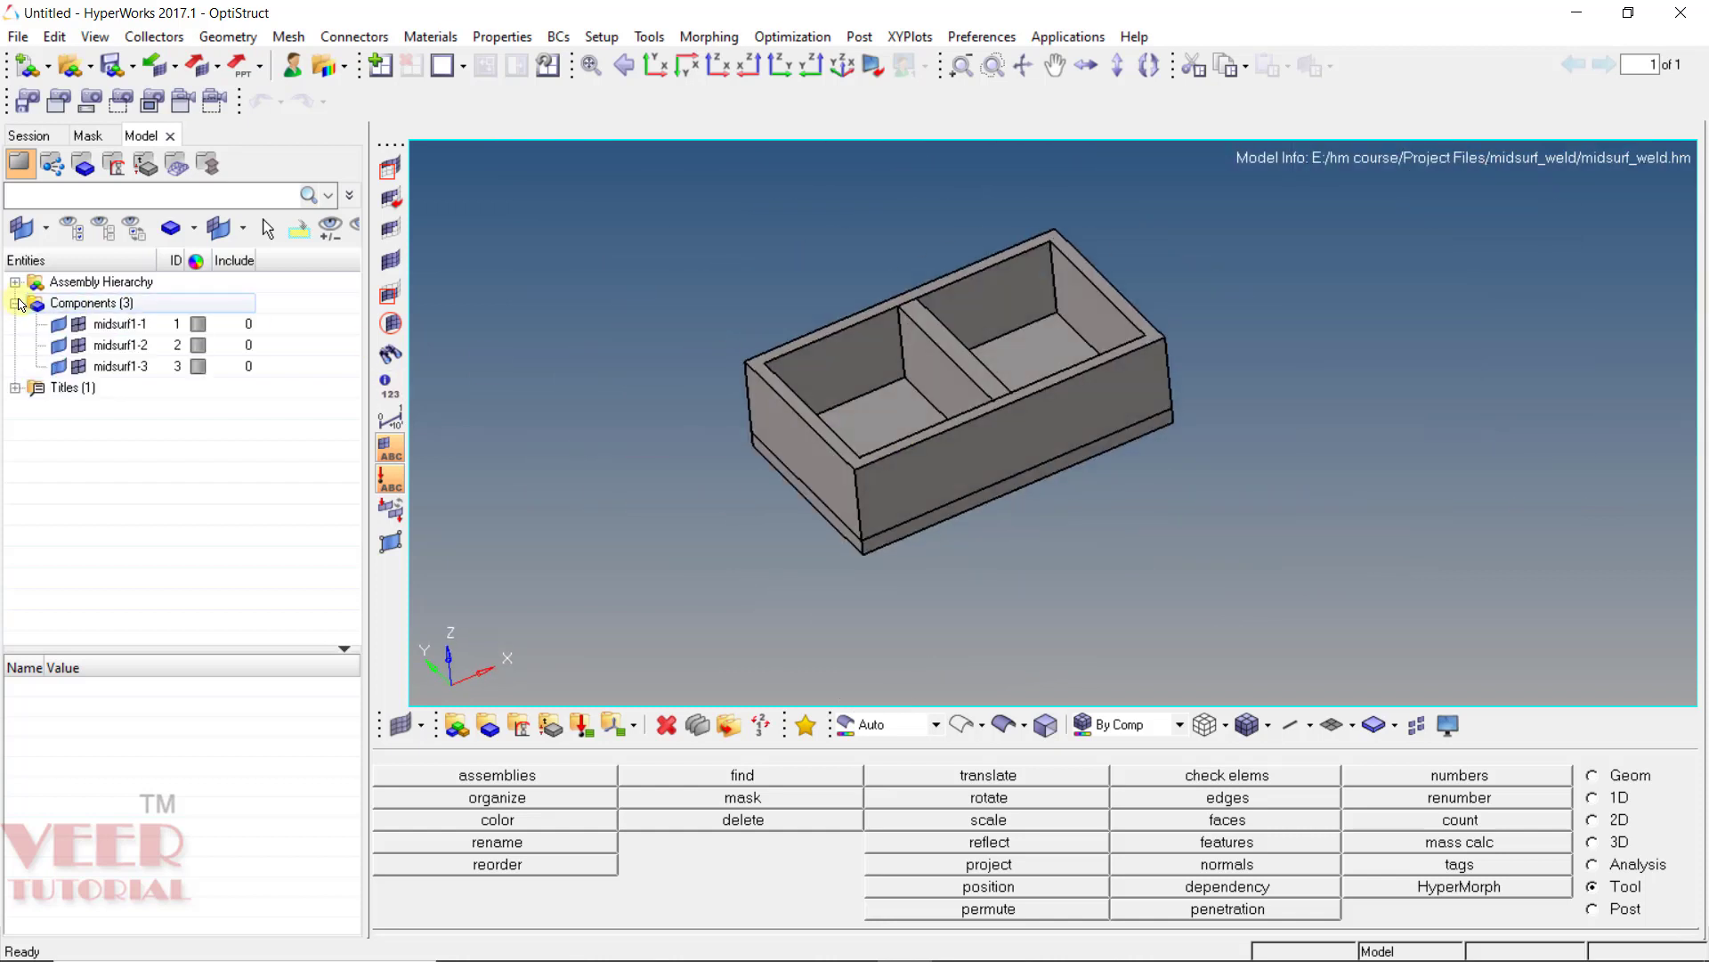
left_click(110, 329)
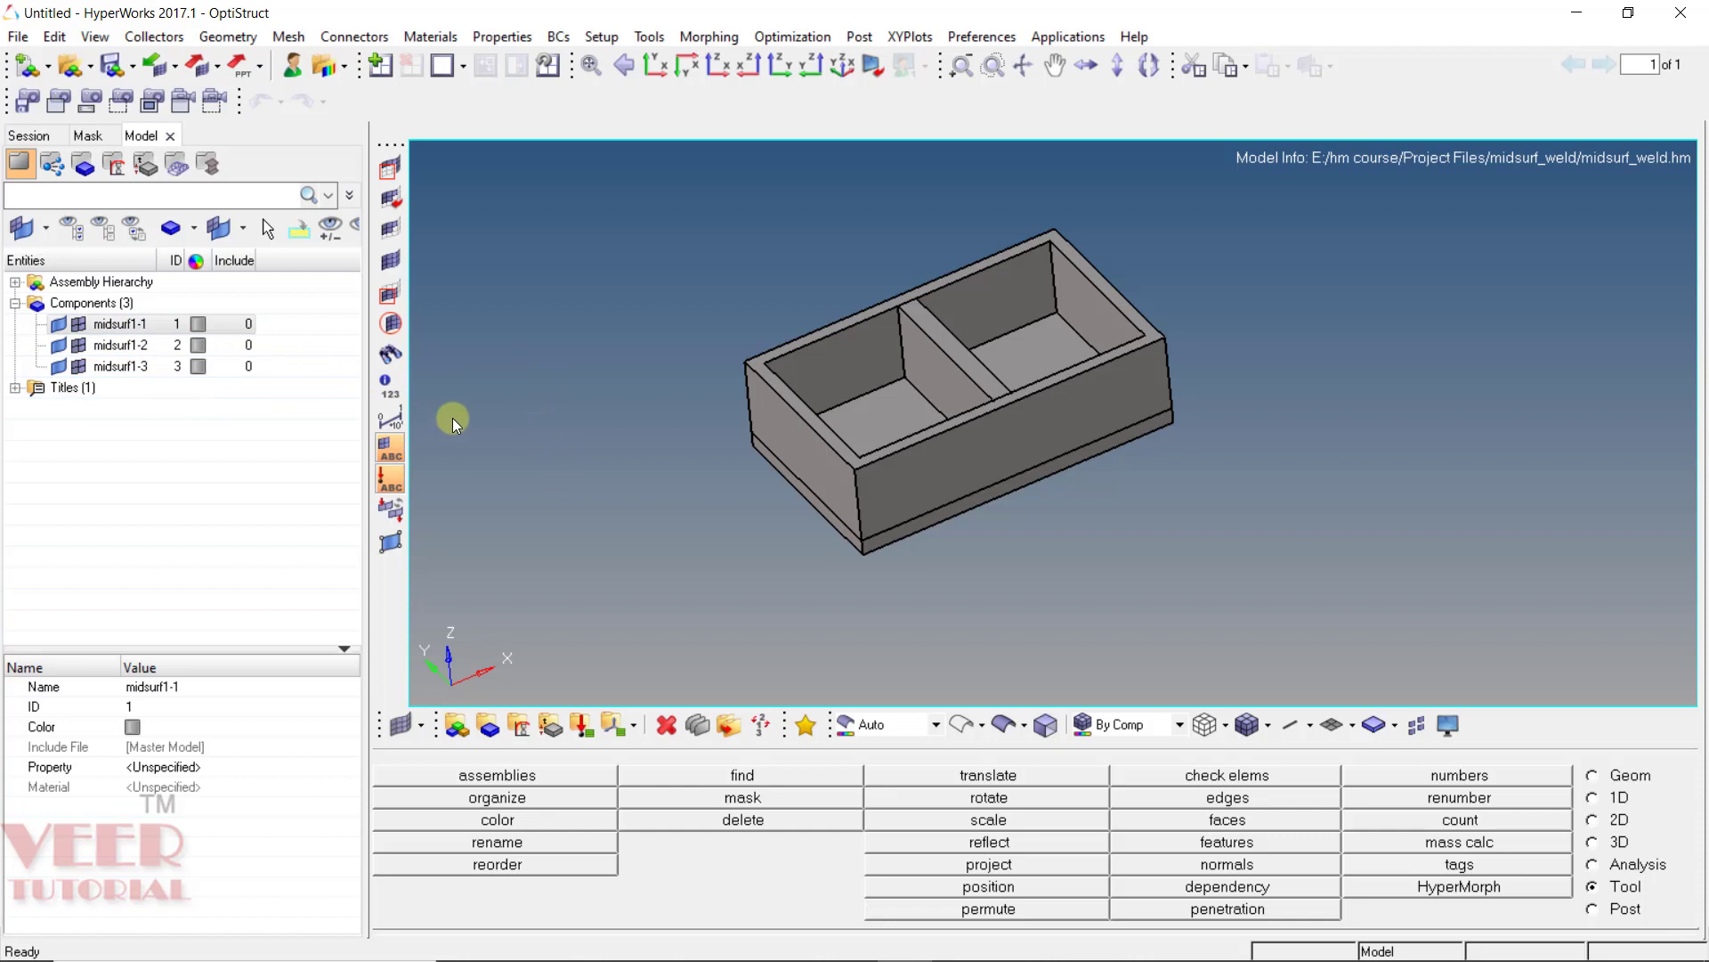
left_click(147, 369, "ctrl")
left_click(131, 352, "ctrl")
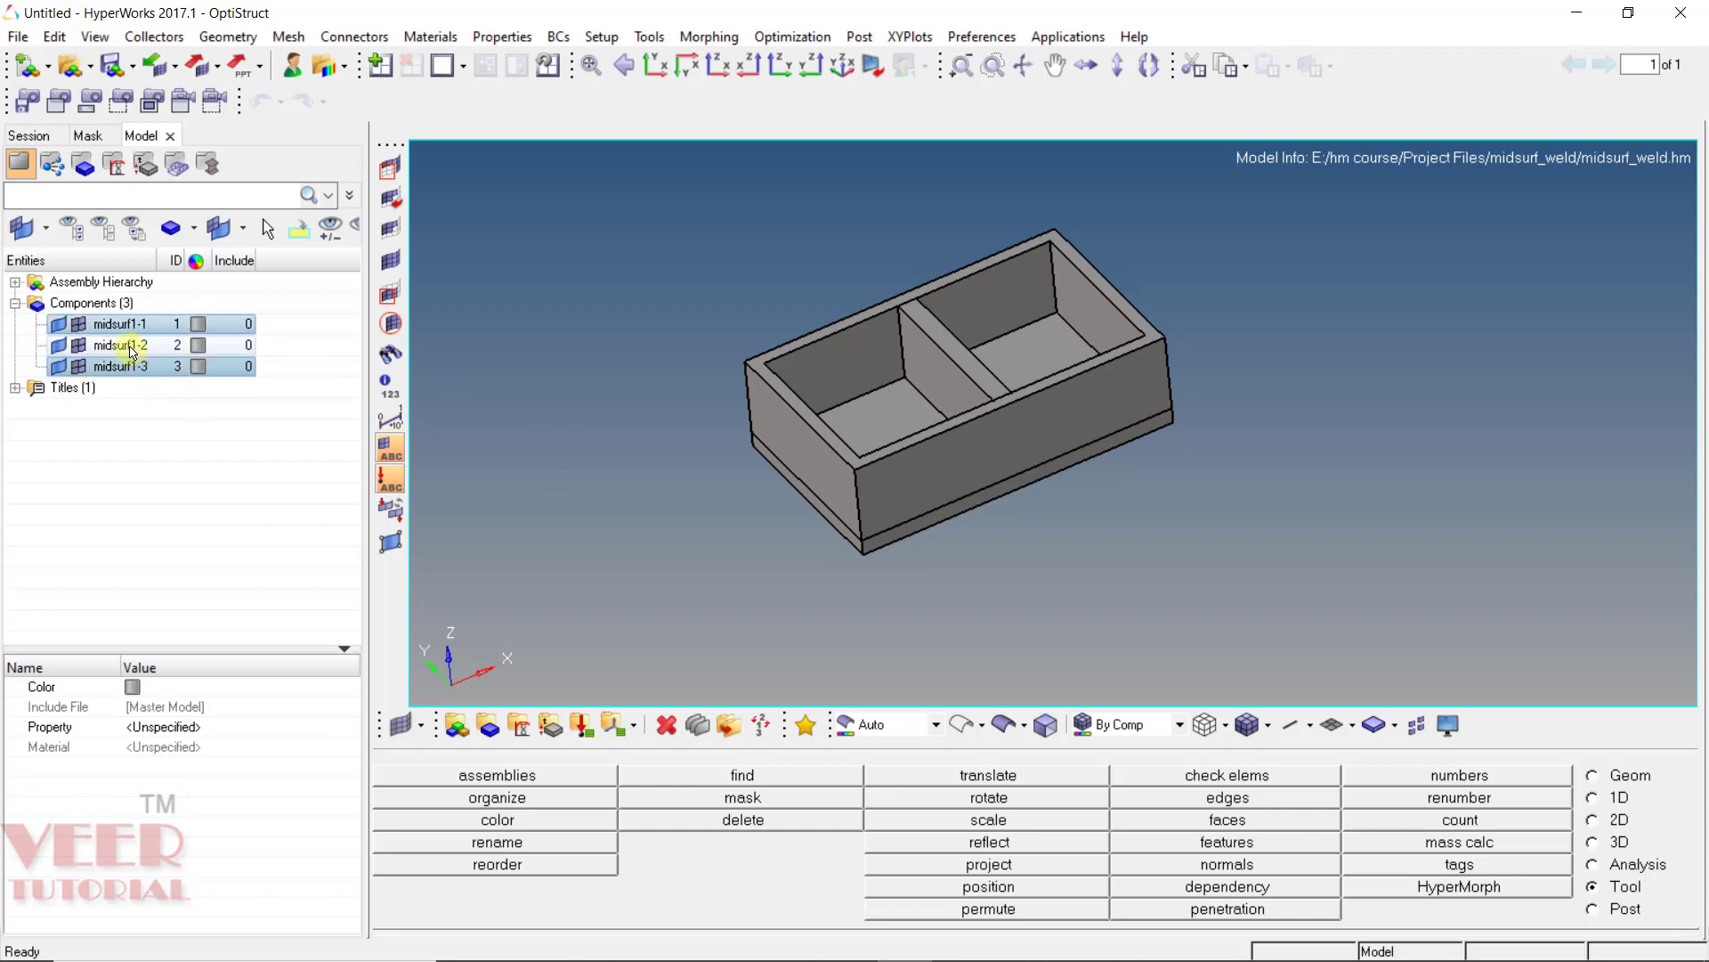
left_click(199, 367)
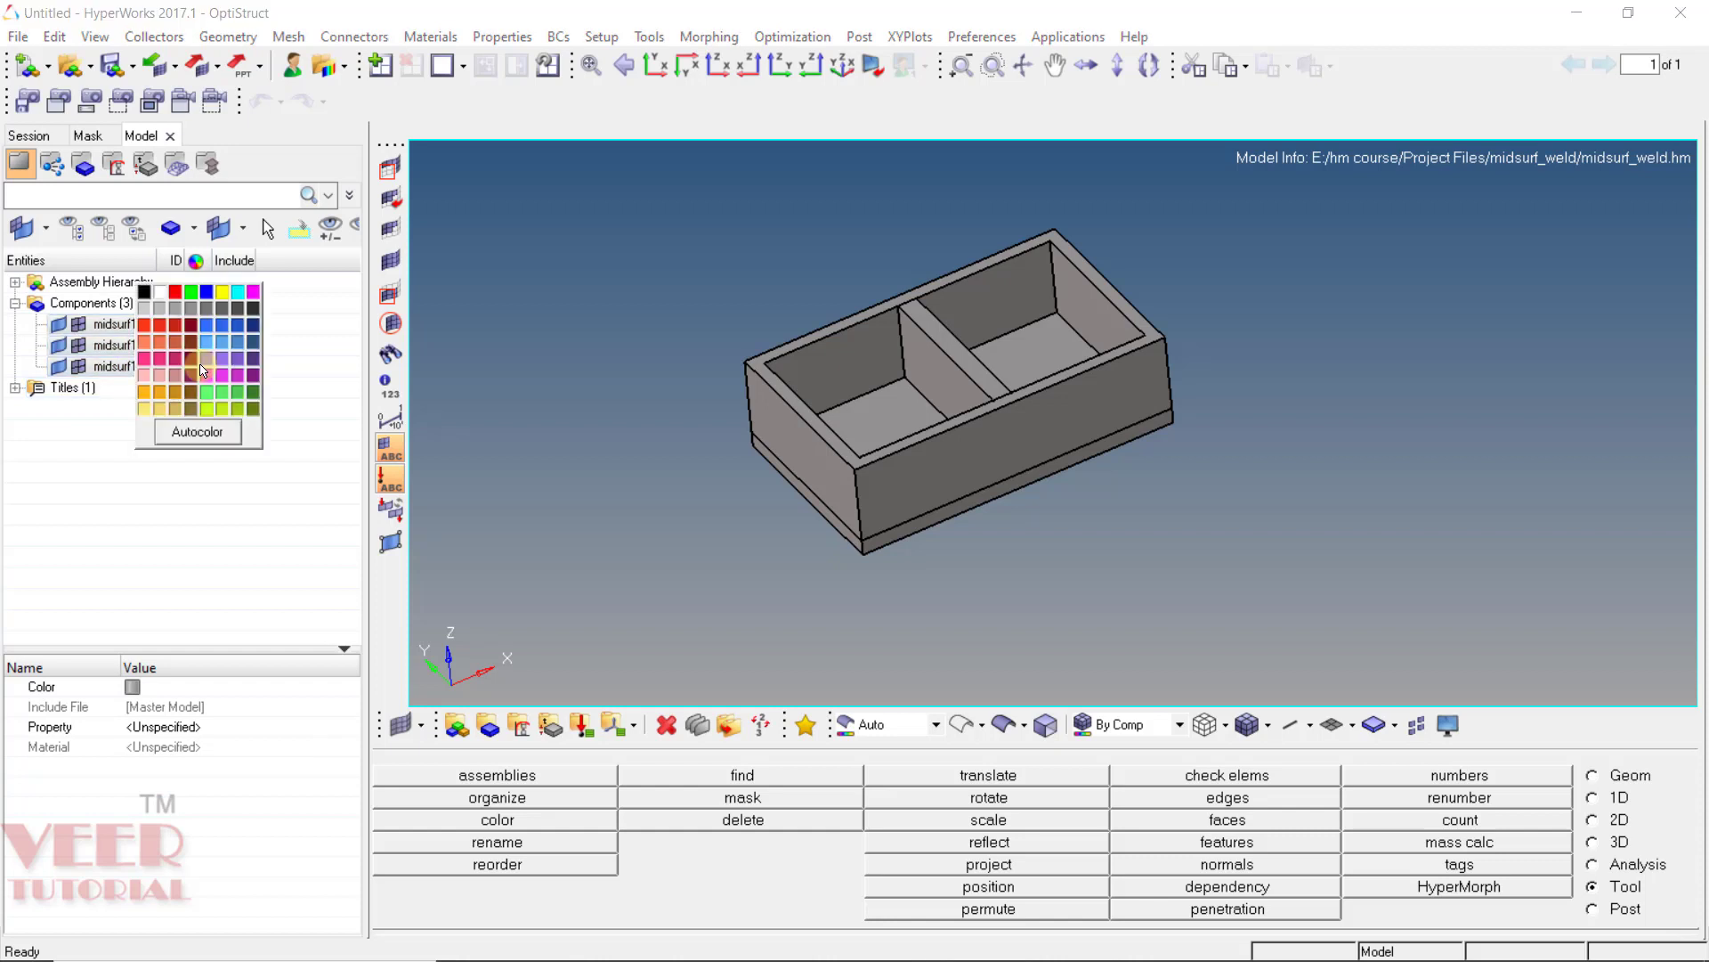
left_click(190, 435)
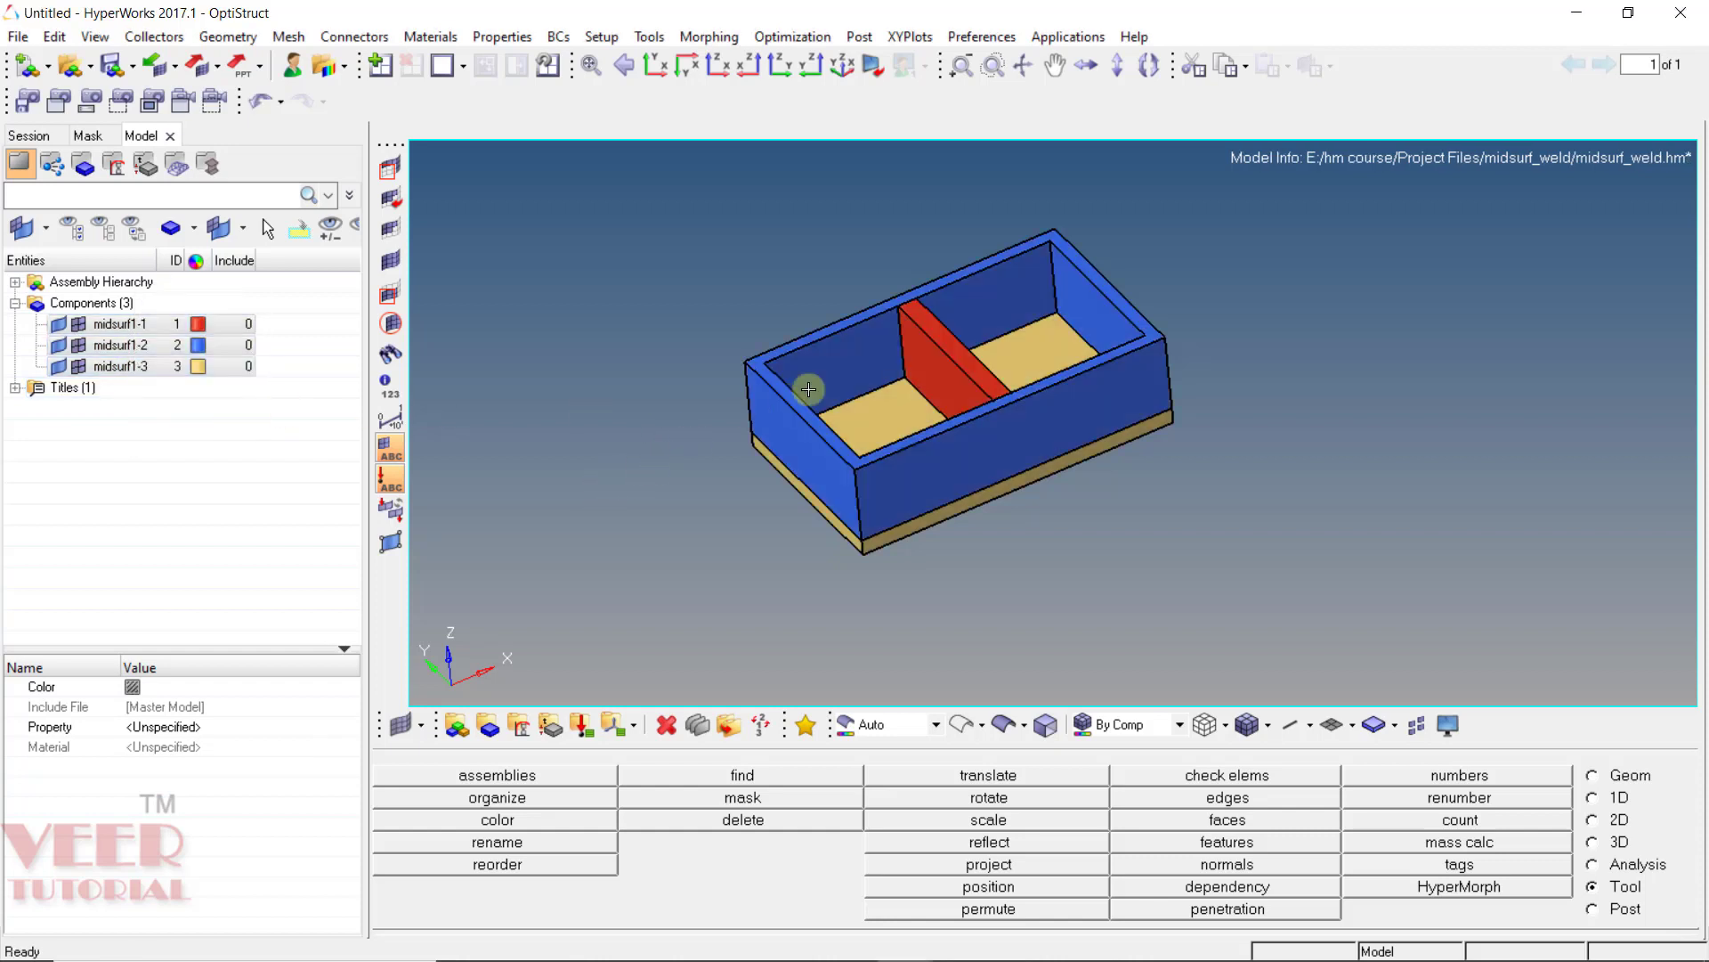
mouse_move(832, 321)
left_mouse_down("ctrl")
mouse_move(889, 439)
mouse_move(845, 308)
left_mouse_up("ctrl")
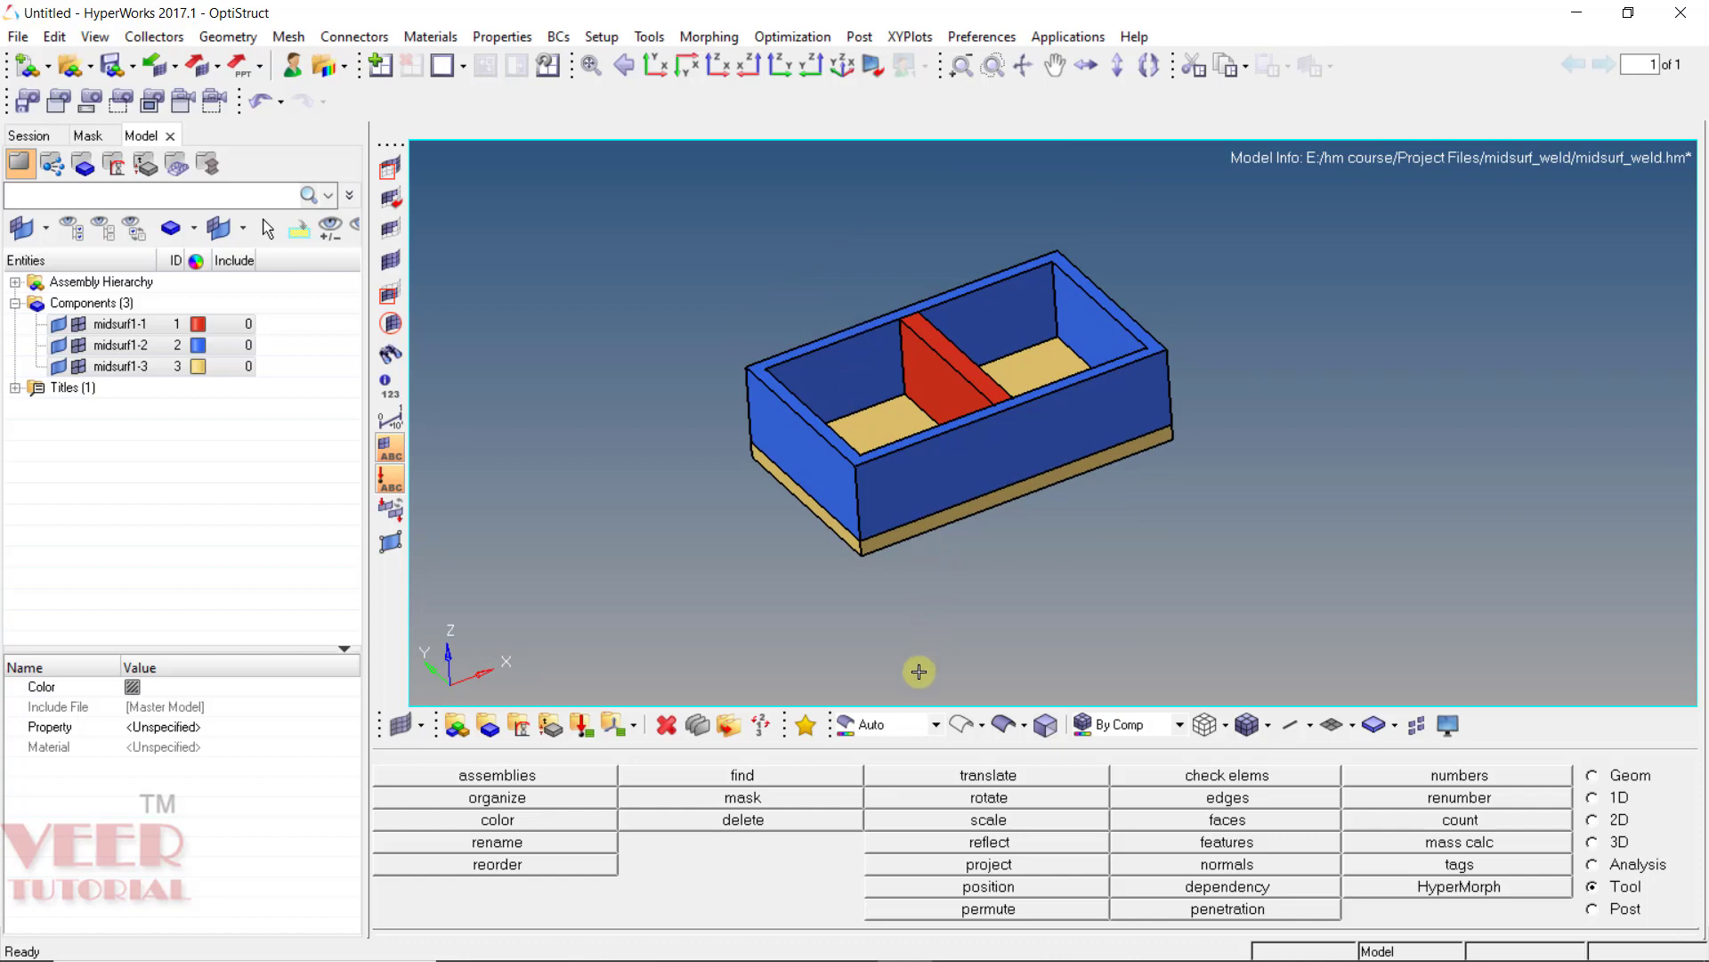
Set the geometry color mode to By Comp and turn on the display of fixed points
left_click(886, 724)
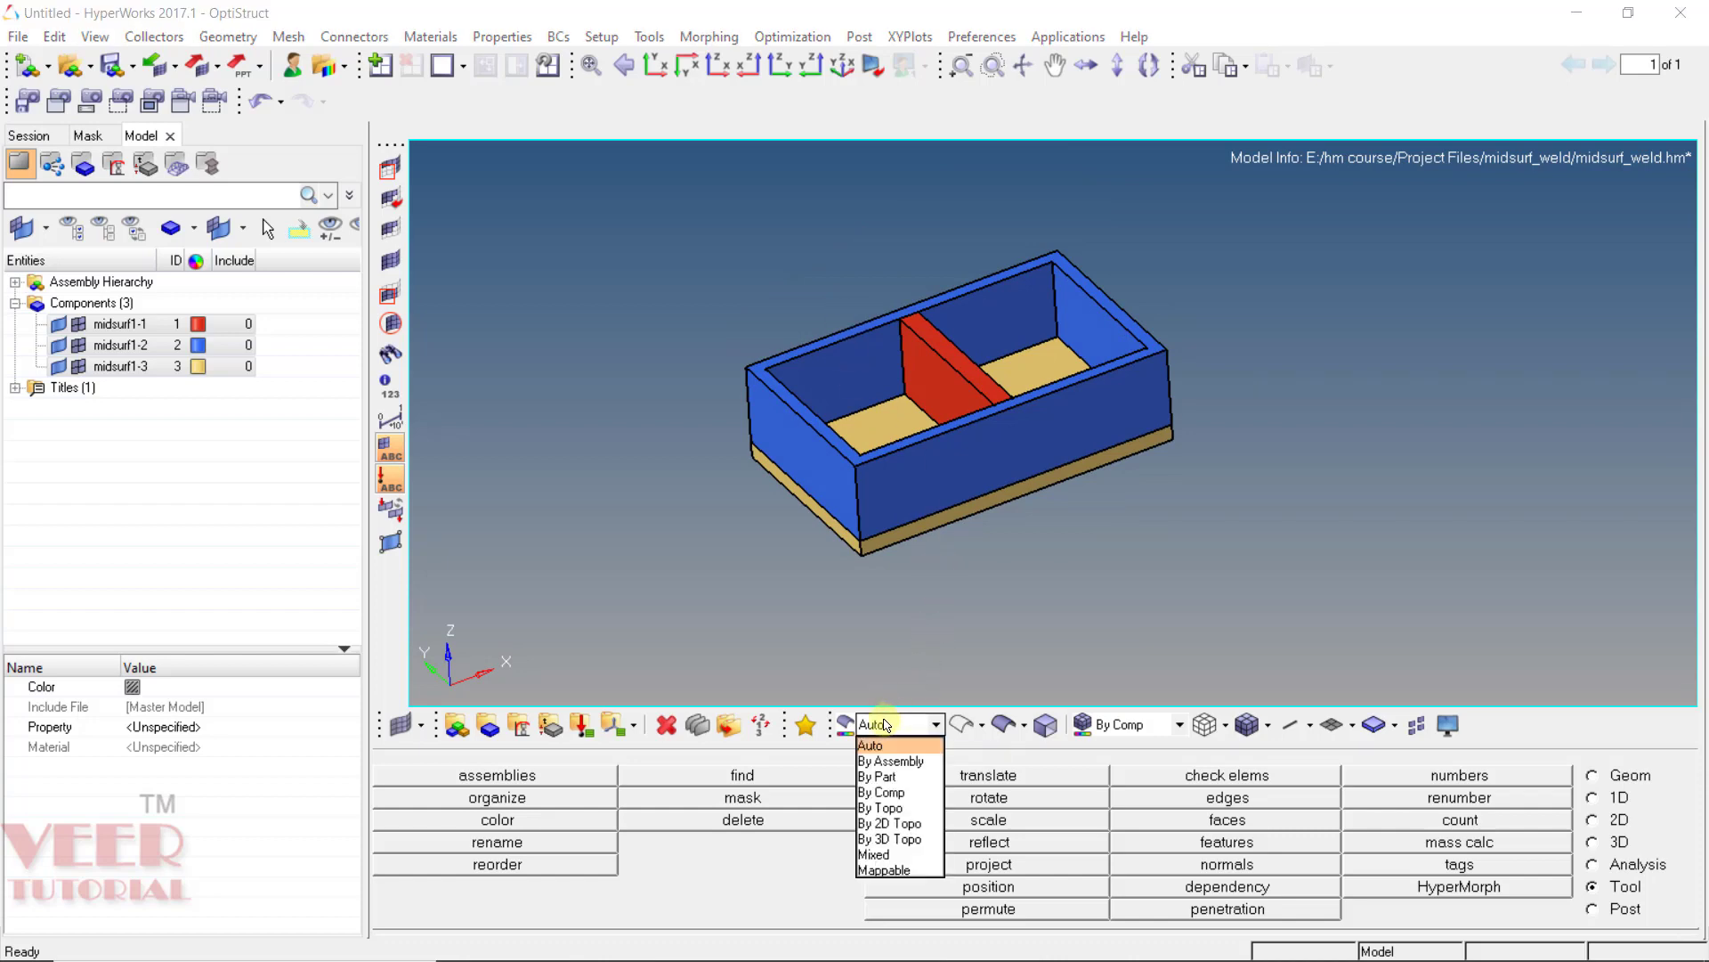
left_click(901, 775)
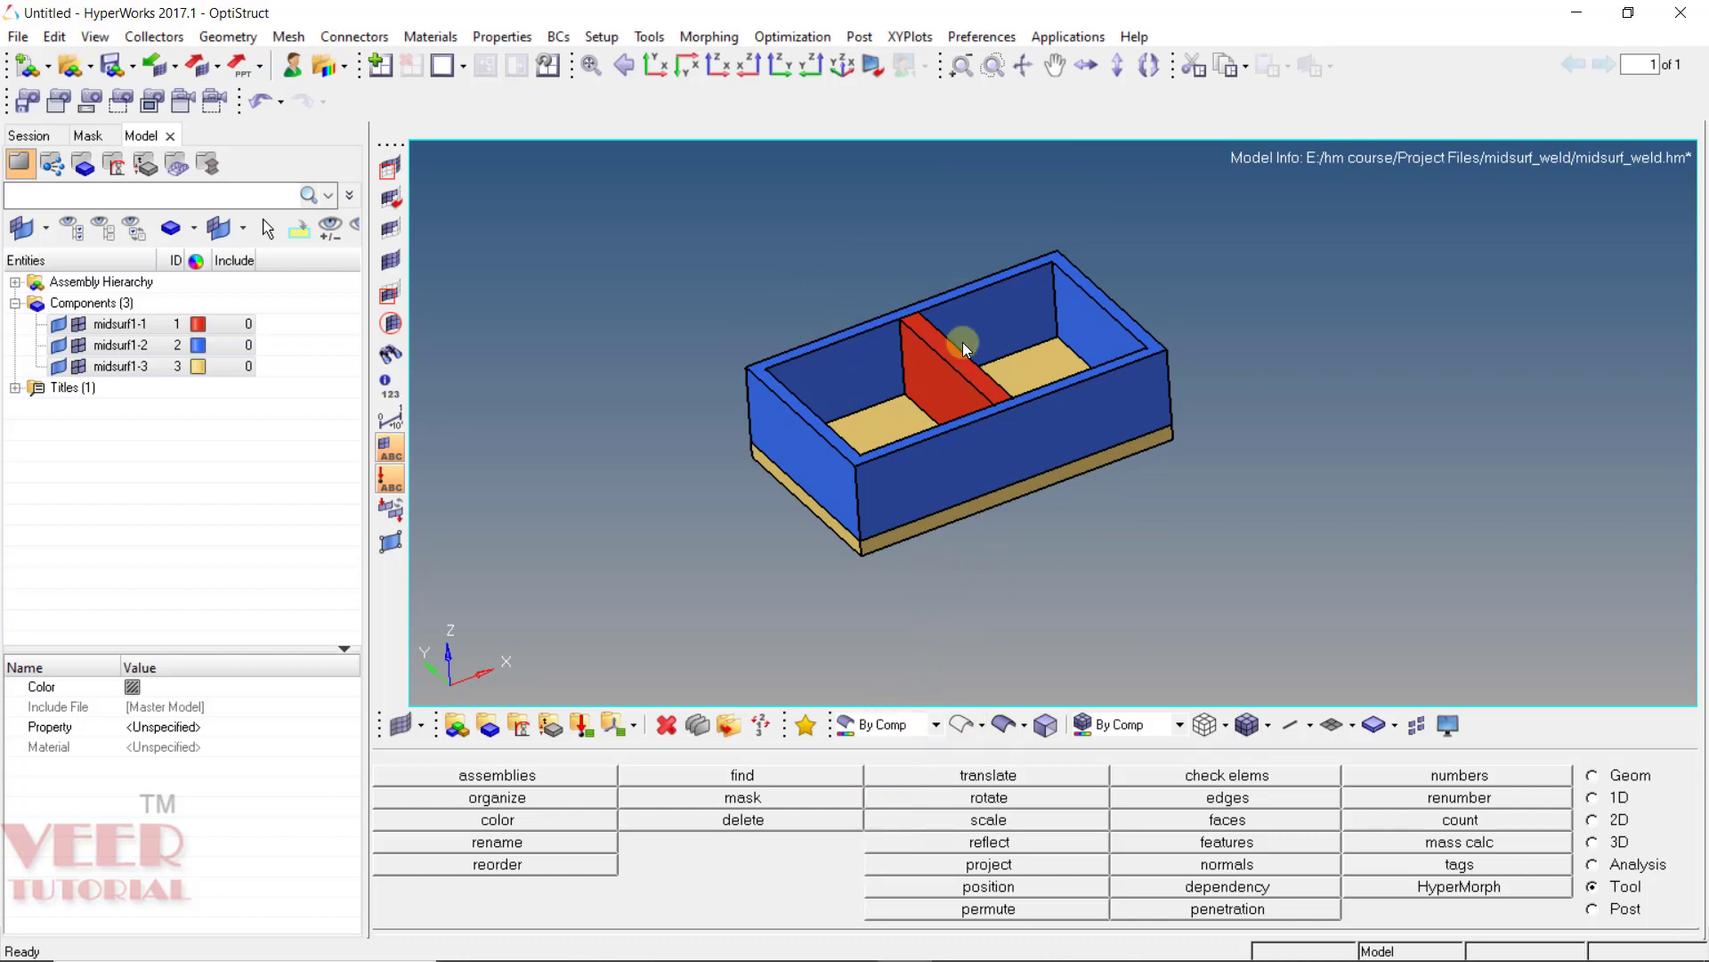
mouse_move(953, 304)
left_mouse_down("ctrl")
mouse_move(1000, 450)
mouse_move(961, 343)
mouse_move(821, 340)
left_mouse_up("ctrl")
scroll(820, 340, "up", 3)
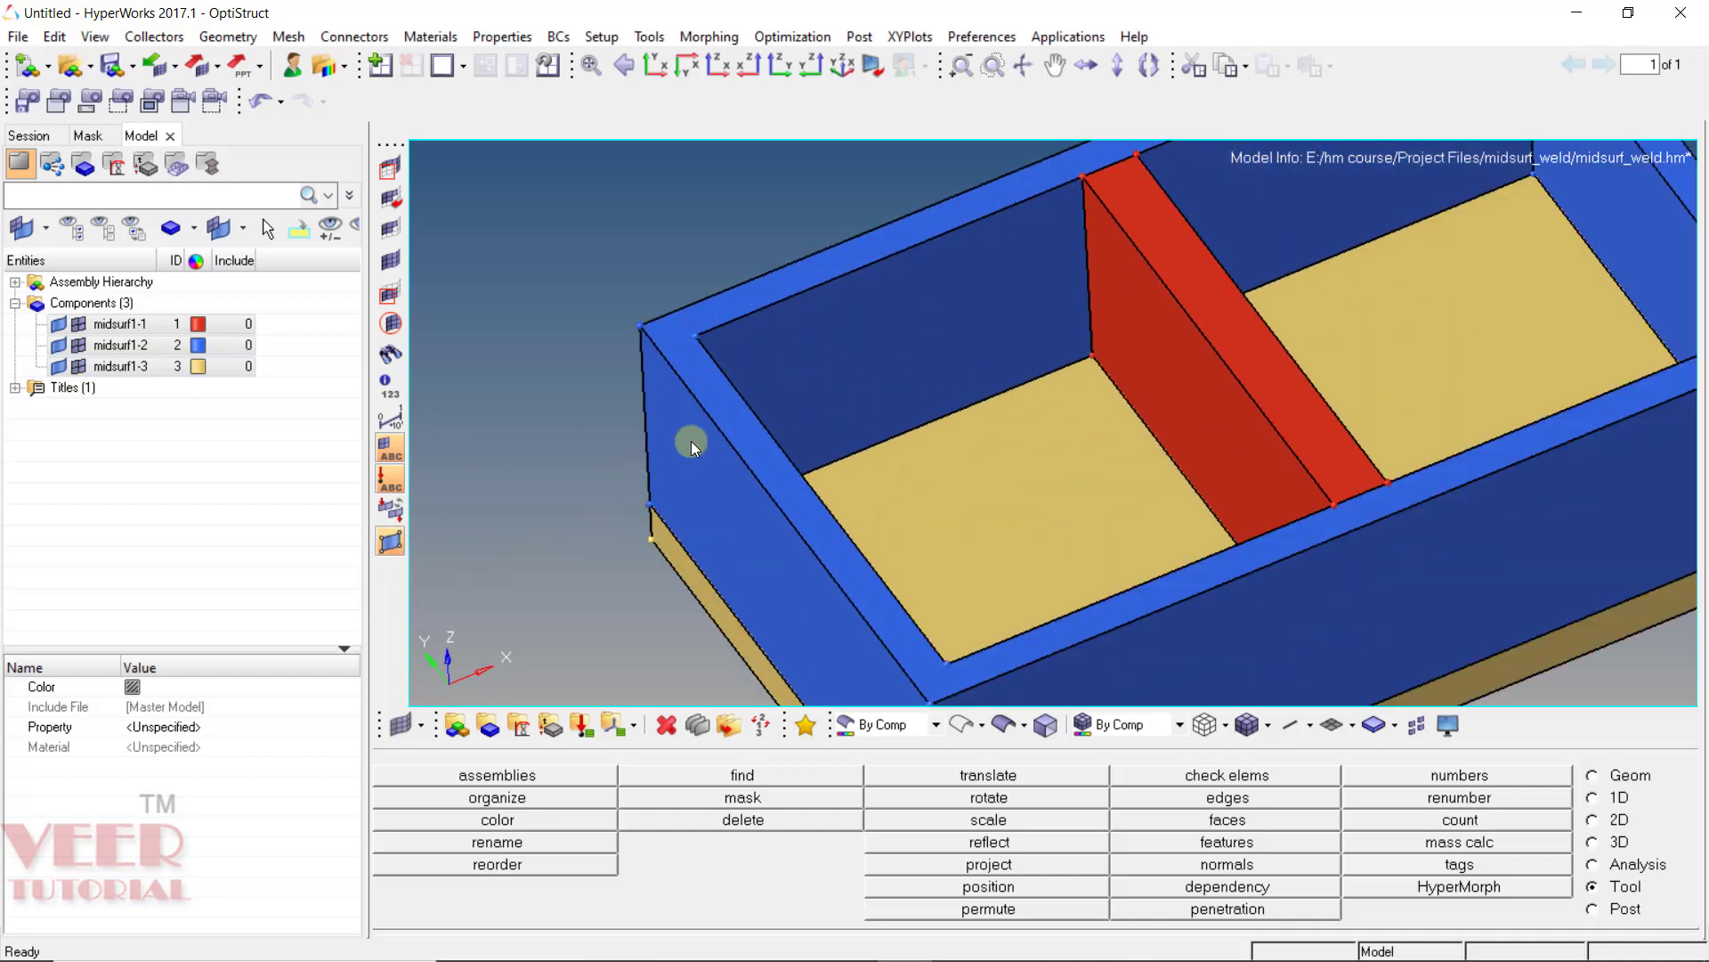
Examine where the red partition meets the blue frame and the frame's corner to locate points for measuring the thicknesses
key("f")
scroll(870, 322, "up", 5)
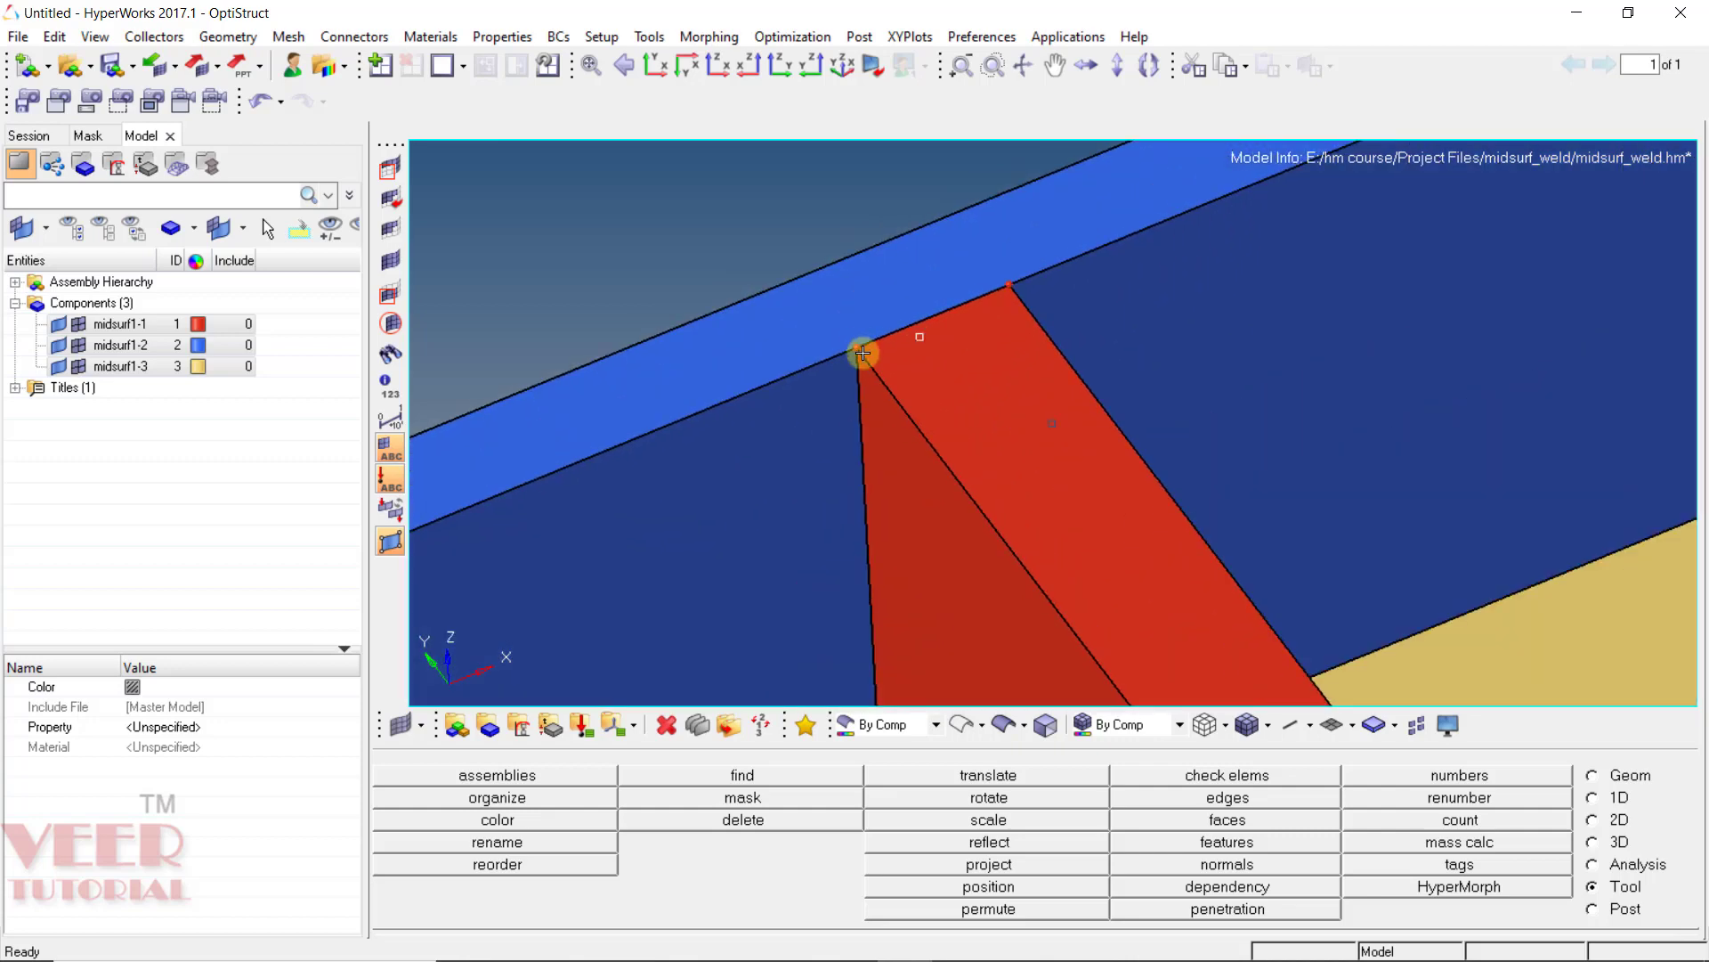
scroll(801, 316, "down", 4)
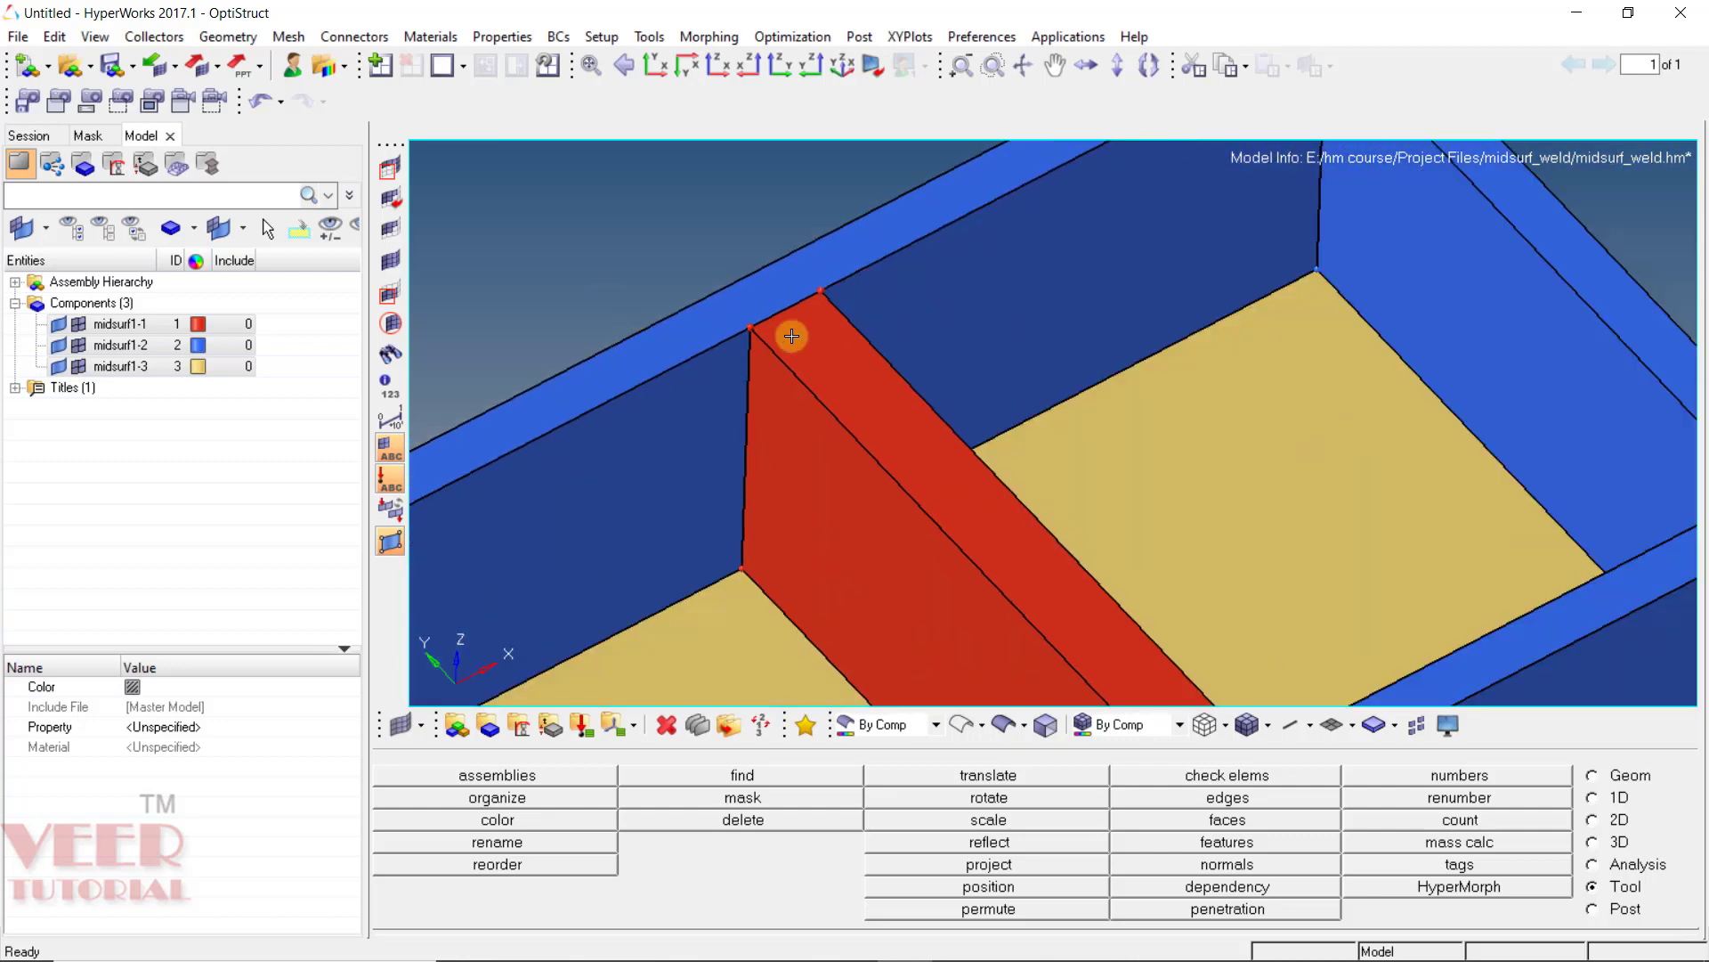
scroll(757, 325, "up", 4)
left_click_drag(974, 338, 985, 294, "ctrl")
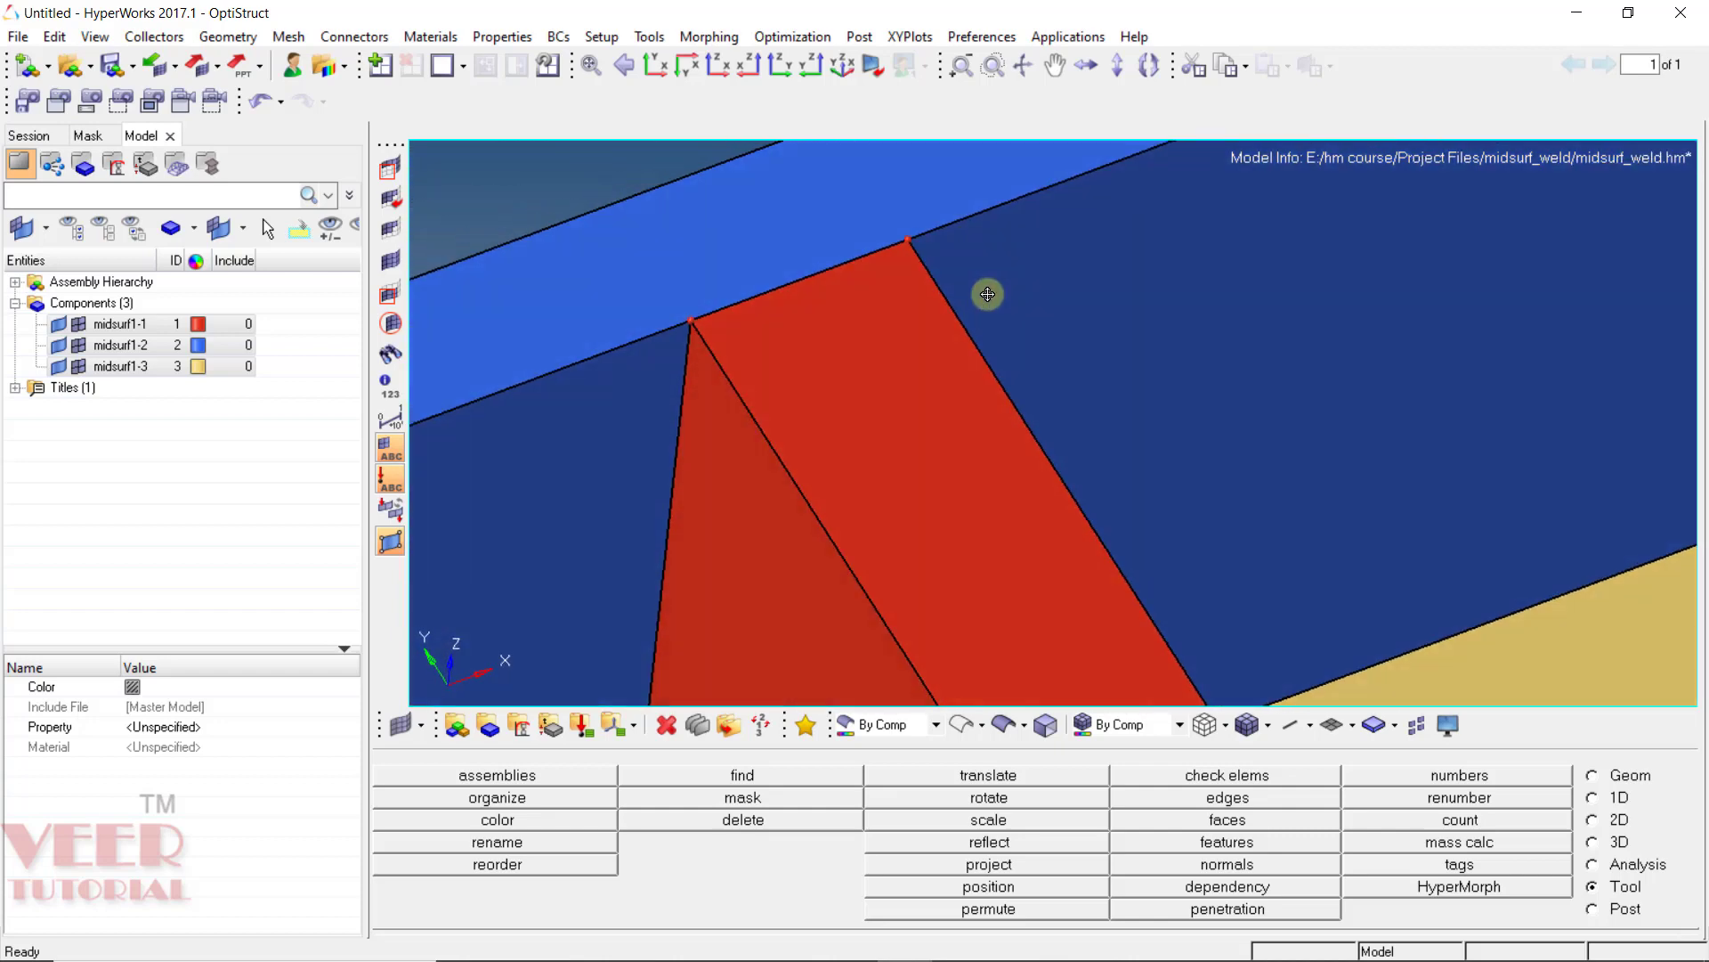
scroll(779, 367, "down", 5)
scroll(801, 374, "down", 2)
scroll(1254, 427, "down", 2)
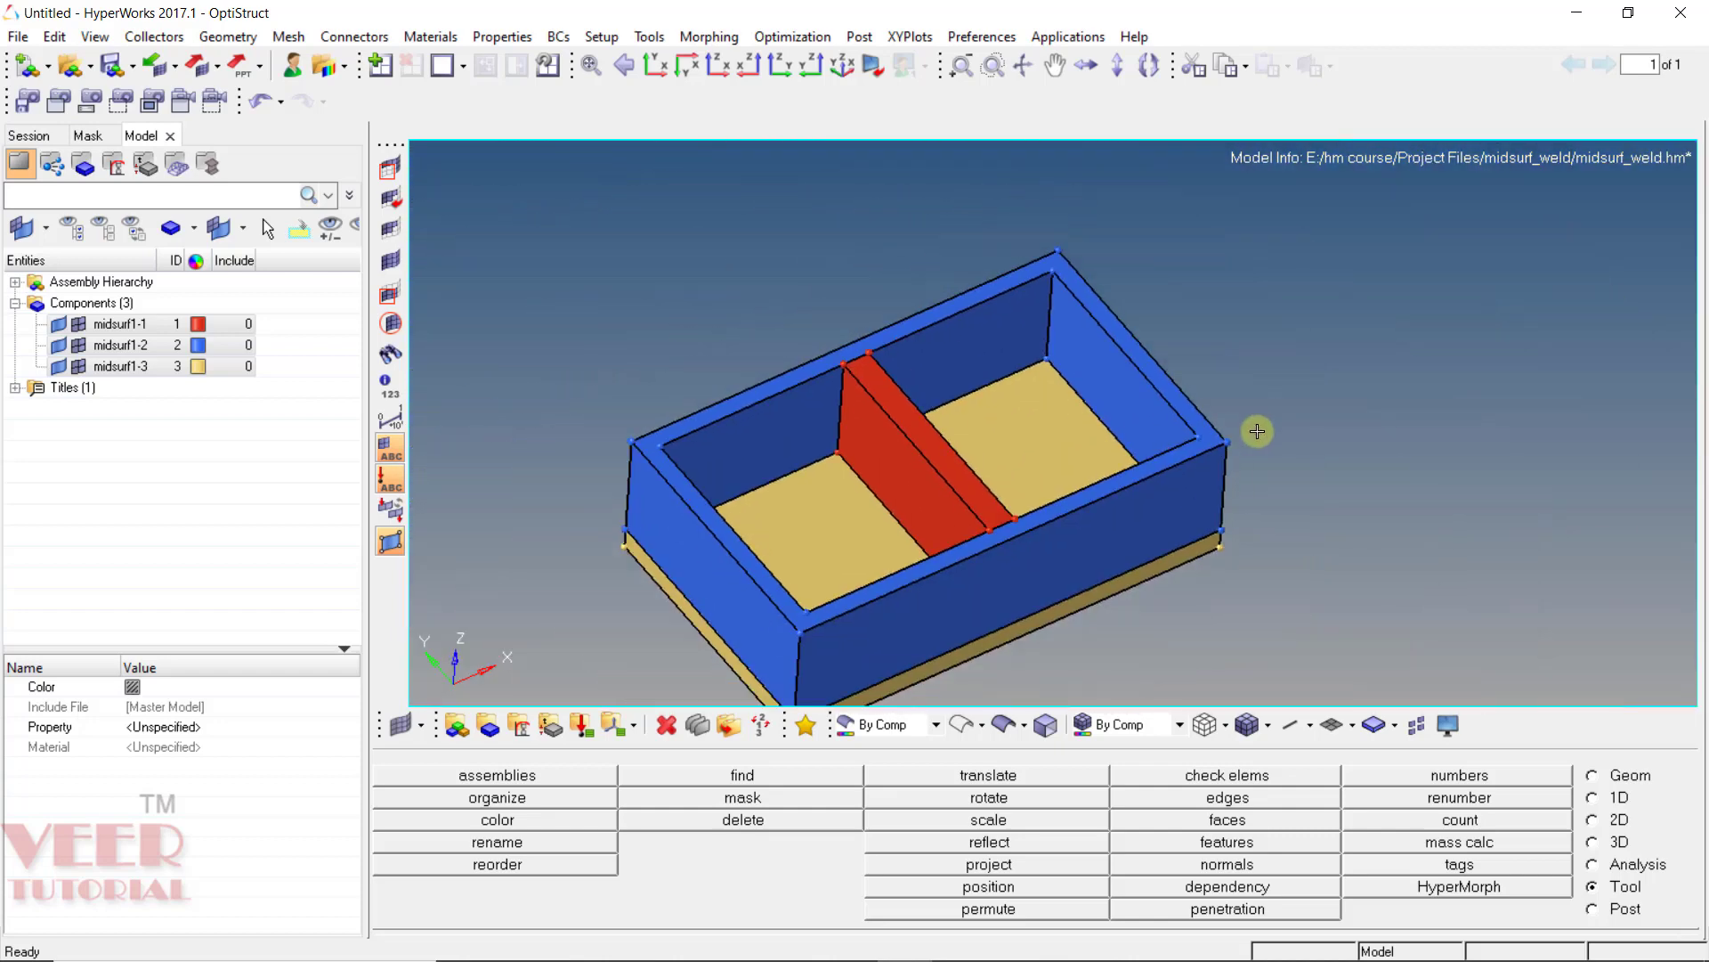
left_click_drag(949, 355, 1247, 378, "ctrl")
scroll(1250, 377, "down", 2)
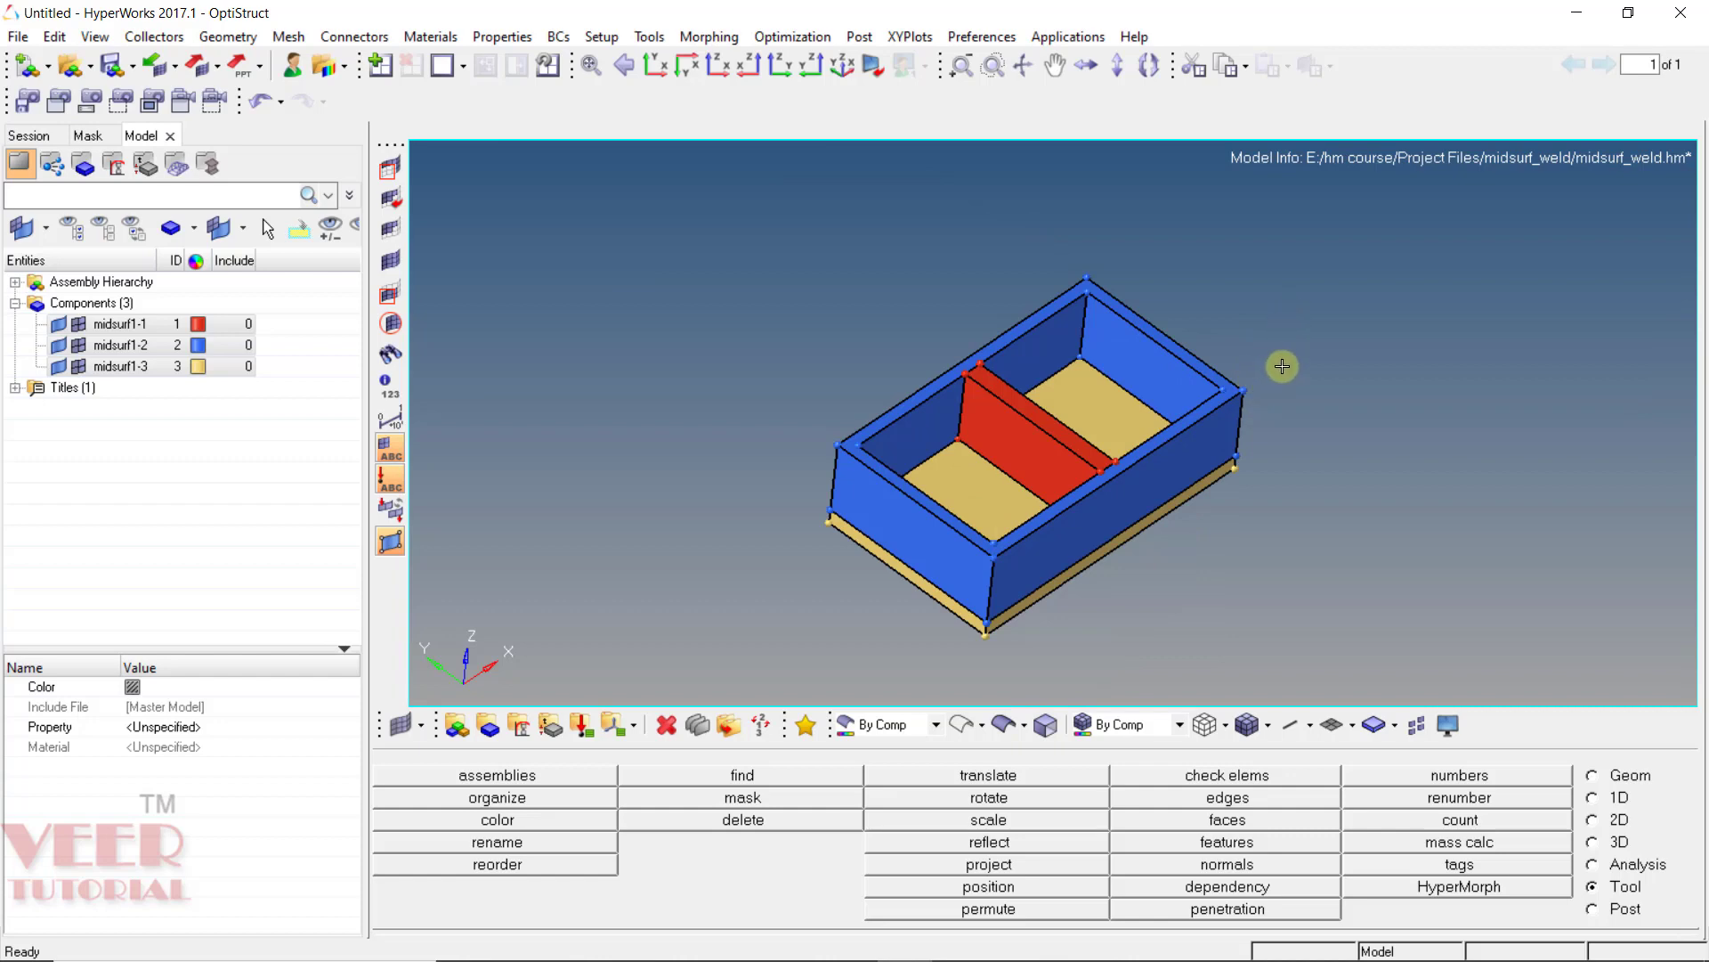
scroll(1282, 367, "up", 2)
scroll(1192, 395, "up", 3)
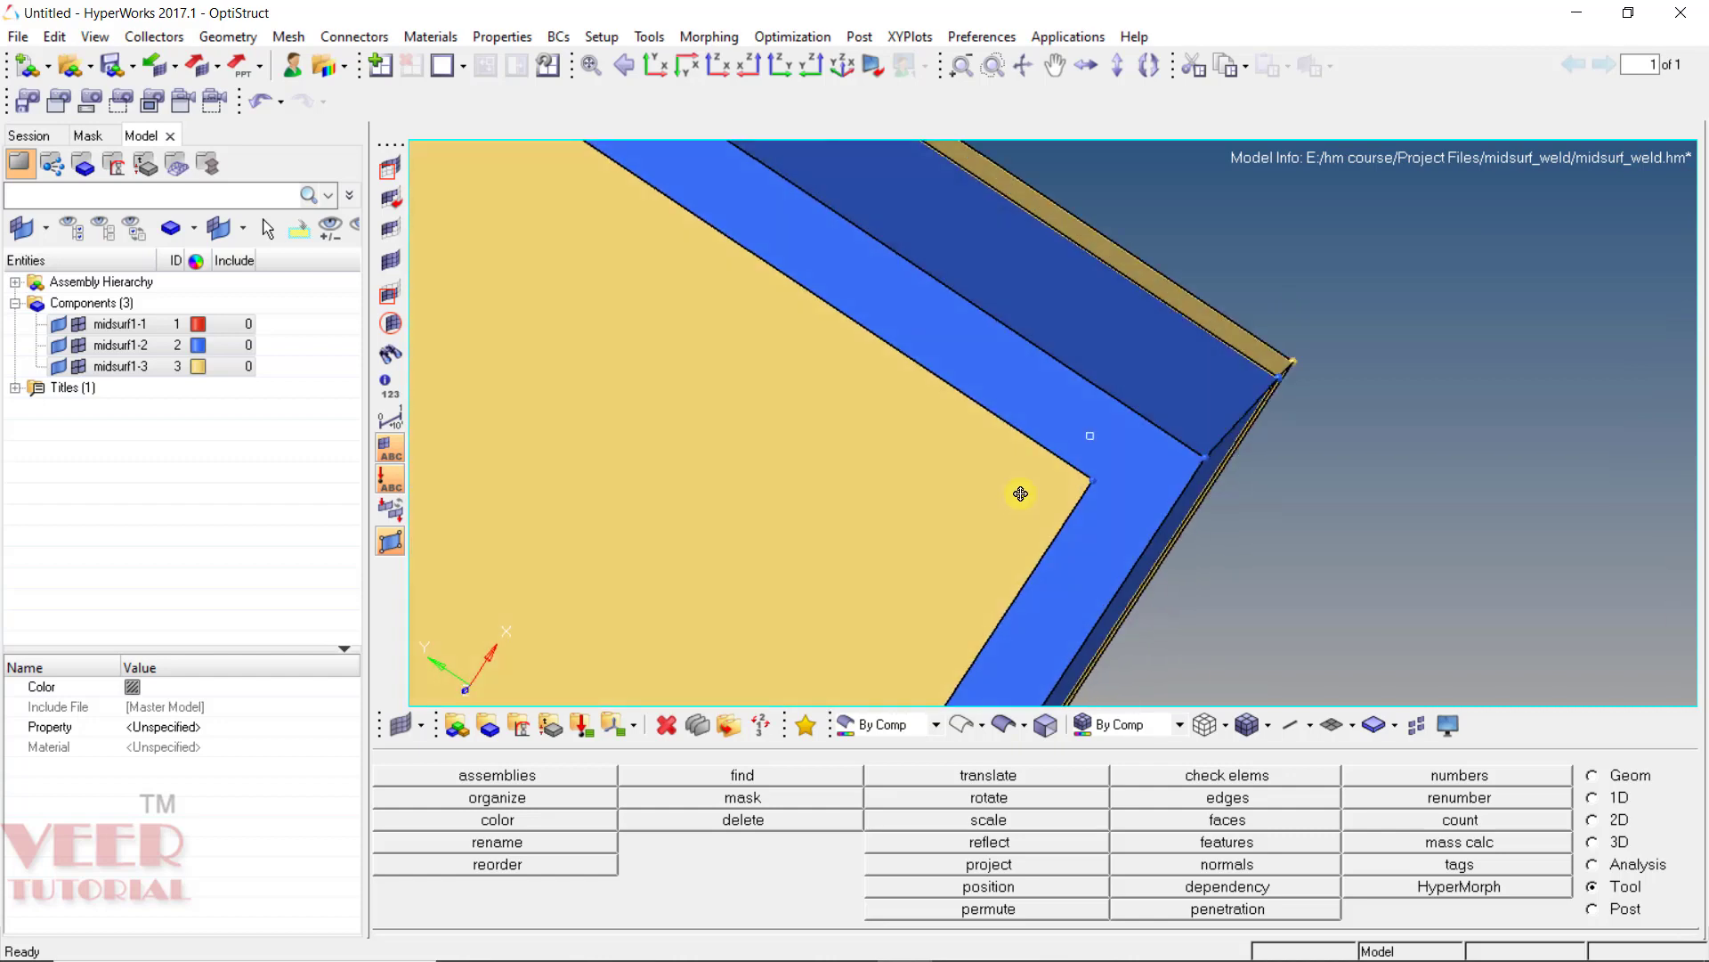
scroll(1018, 496, "down", 1)
scroll(1093, 478, "up", 1)
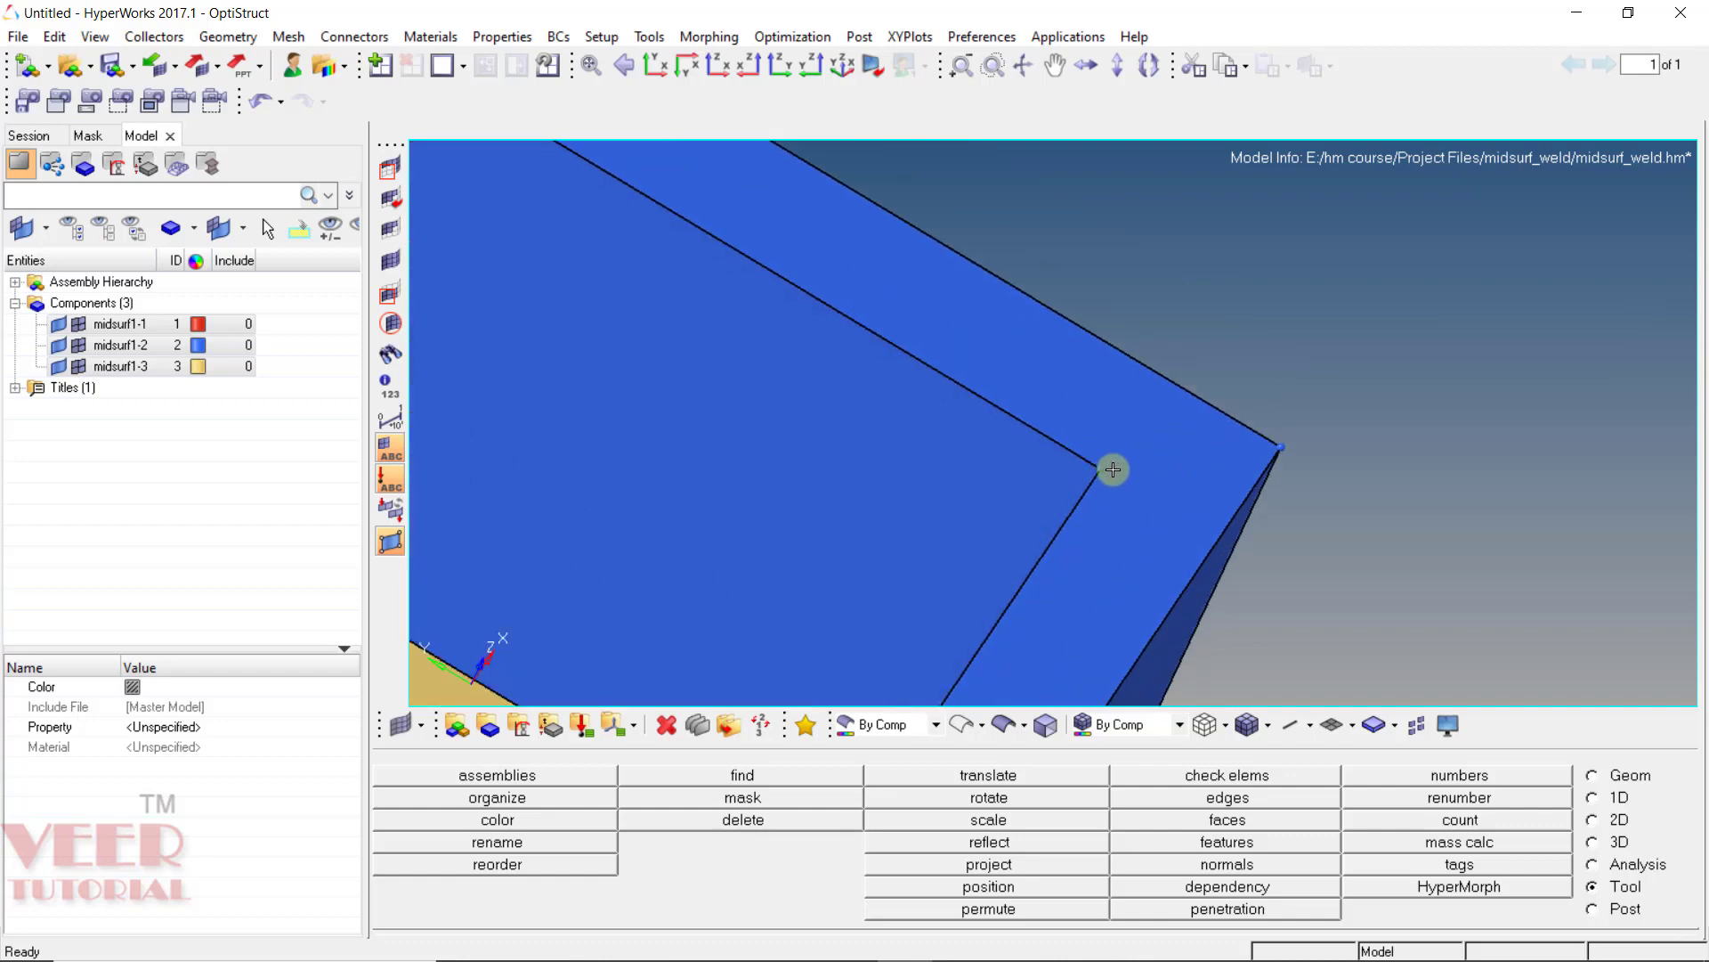
Project the blue frame's inner corner point onto its outer top edge with the quick edit project point tool
key("F11")
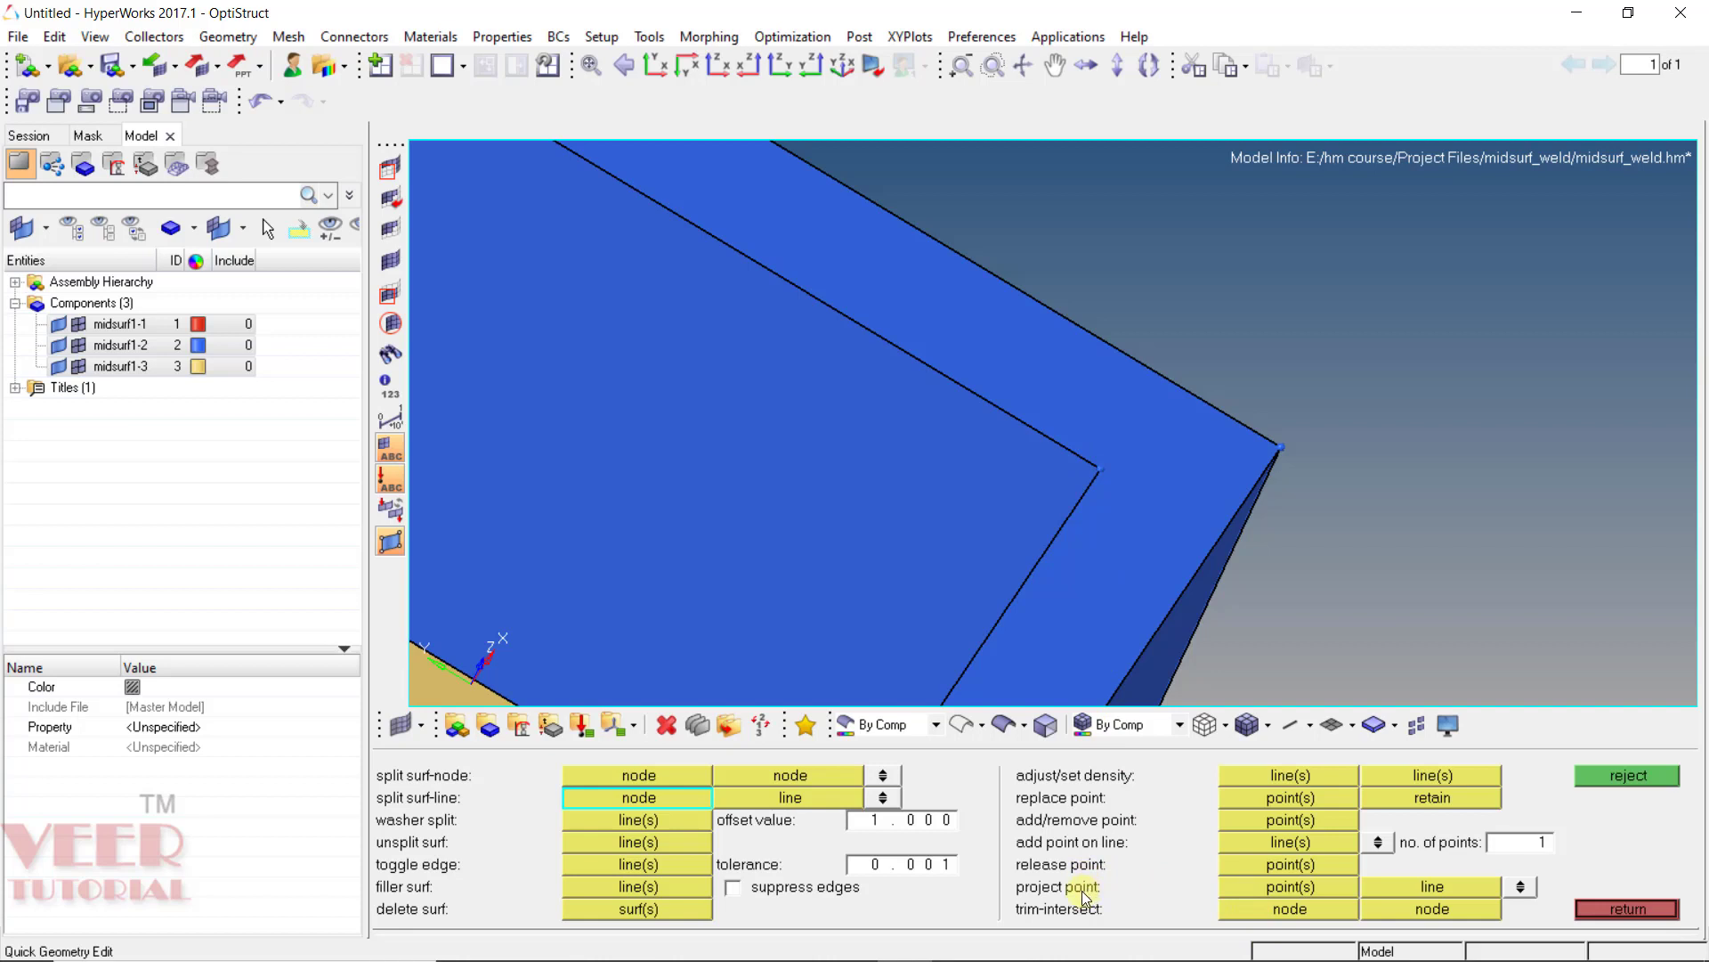
left_click(1317, 883)
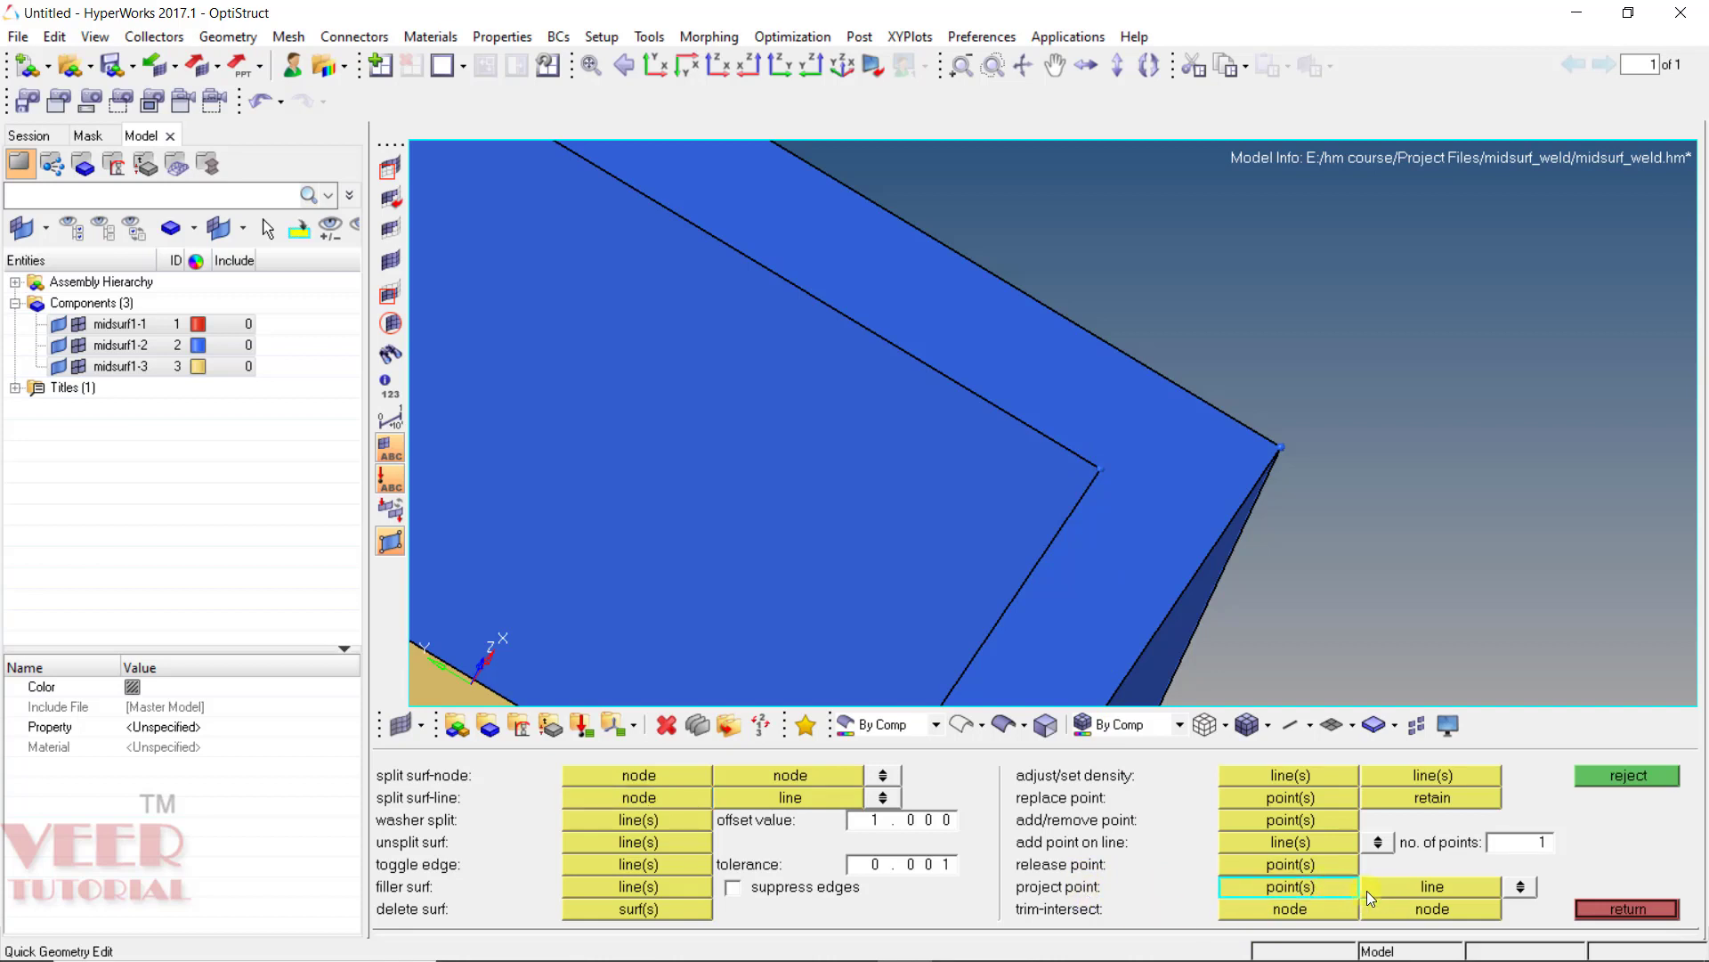
left_click(1104, 467)
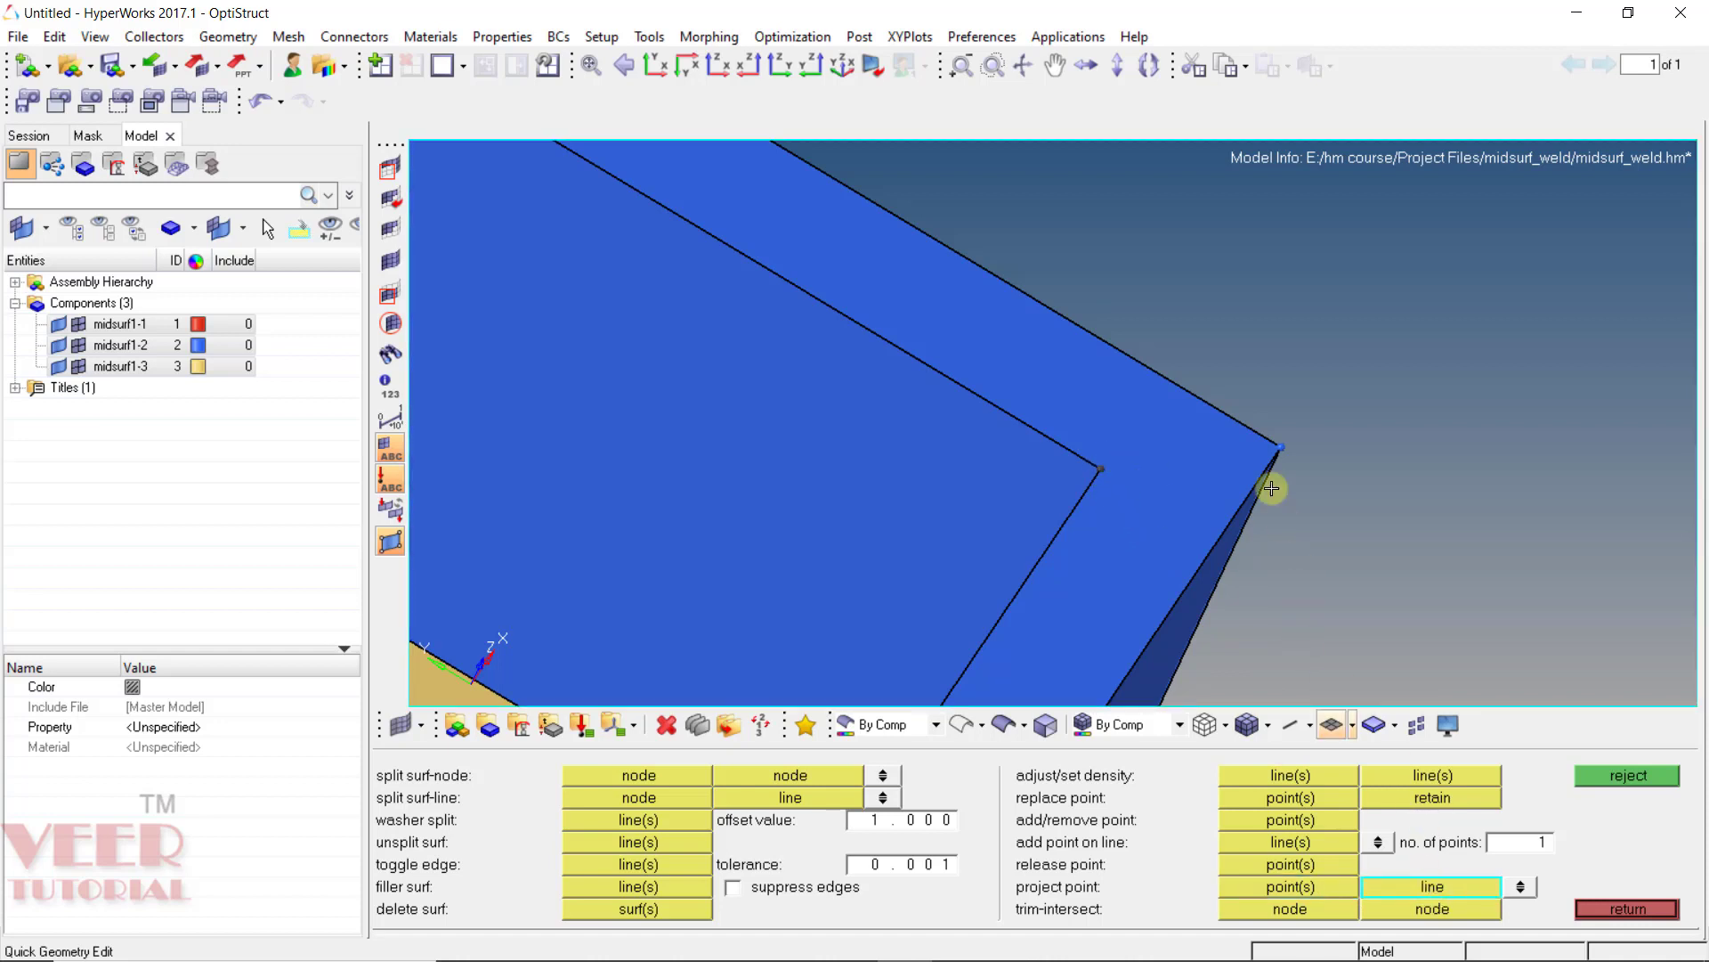
left_click(1139, 363)
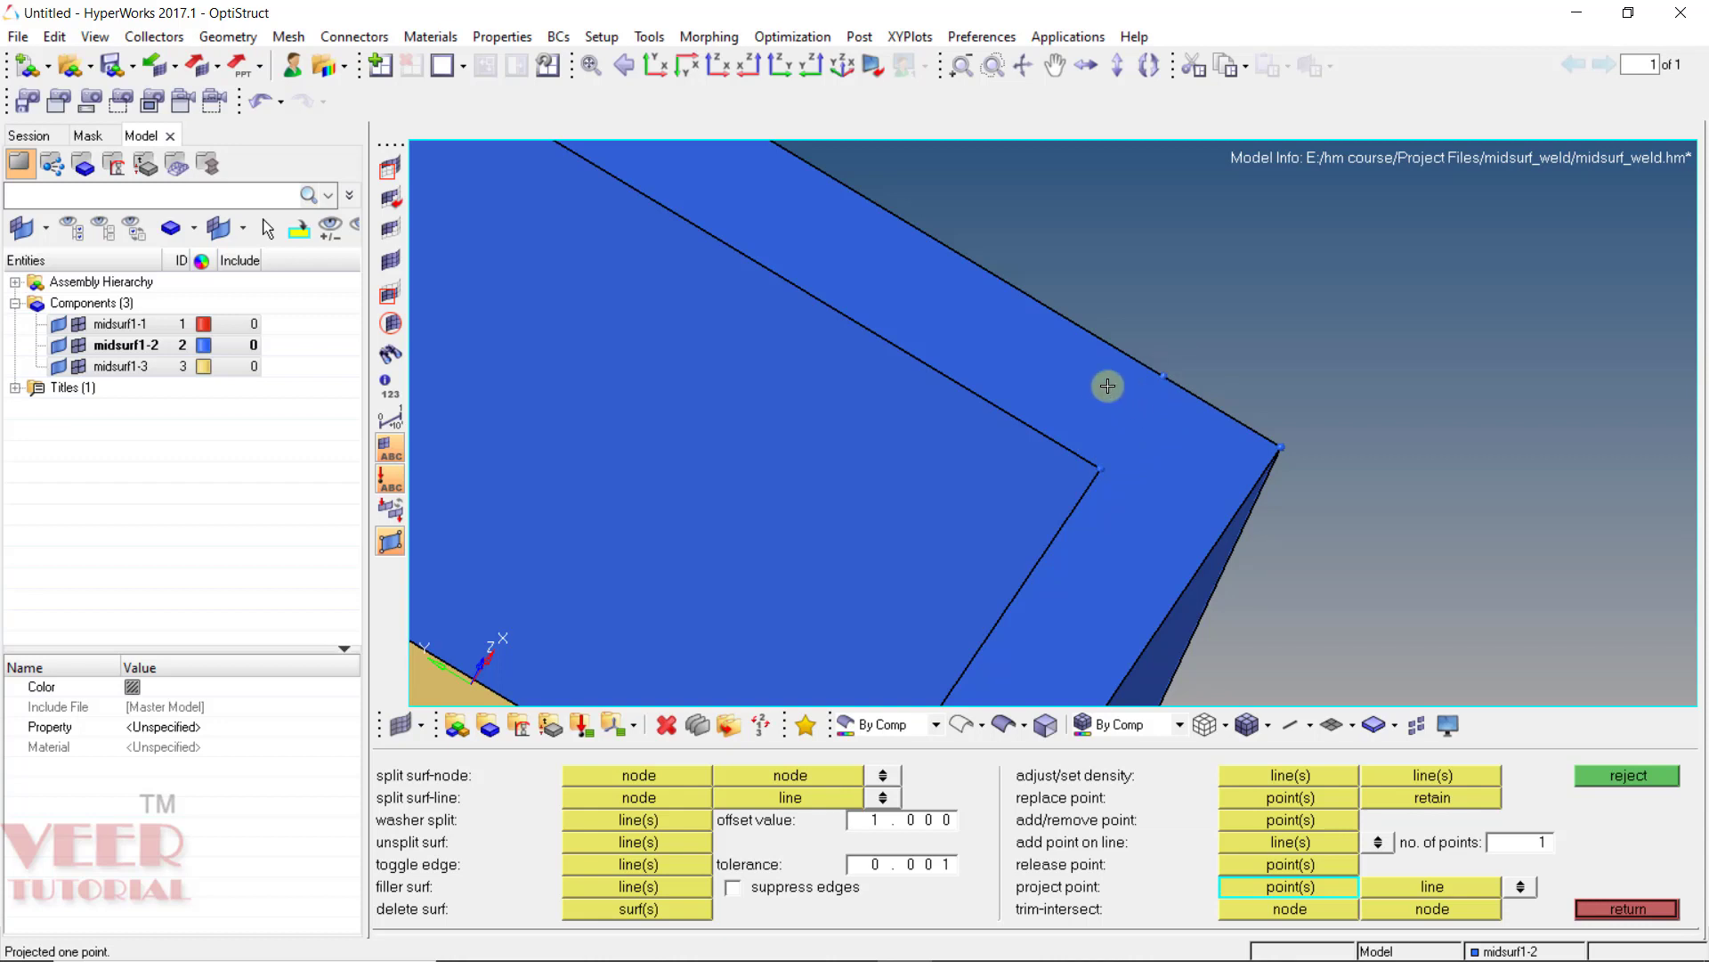
Measure the blue frame's wall thickness between the inner corner point and the projected point on the outer edge
key("F4")
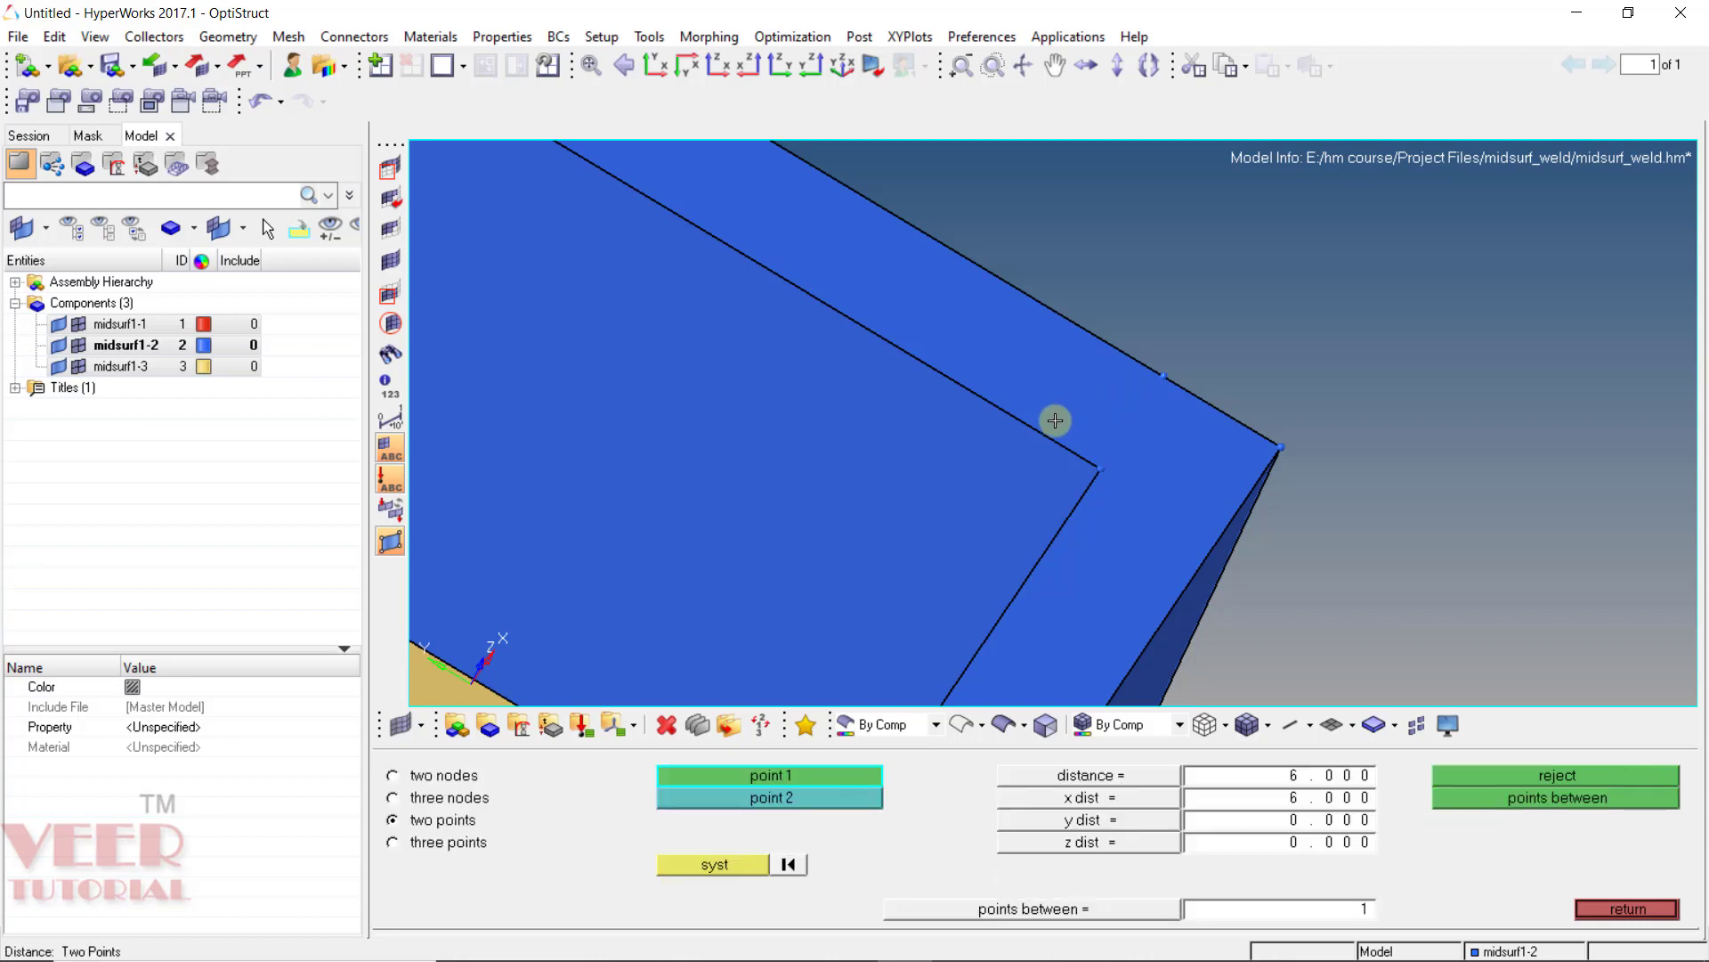
left_click_drag(1019, 446, 1132, 473, "ctrl")
left_click(1130, 474)
left_click(1045, 311)
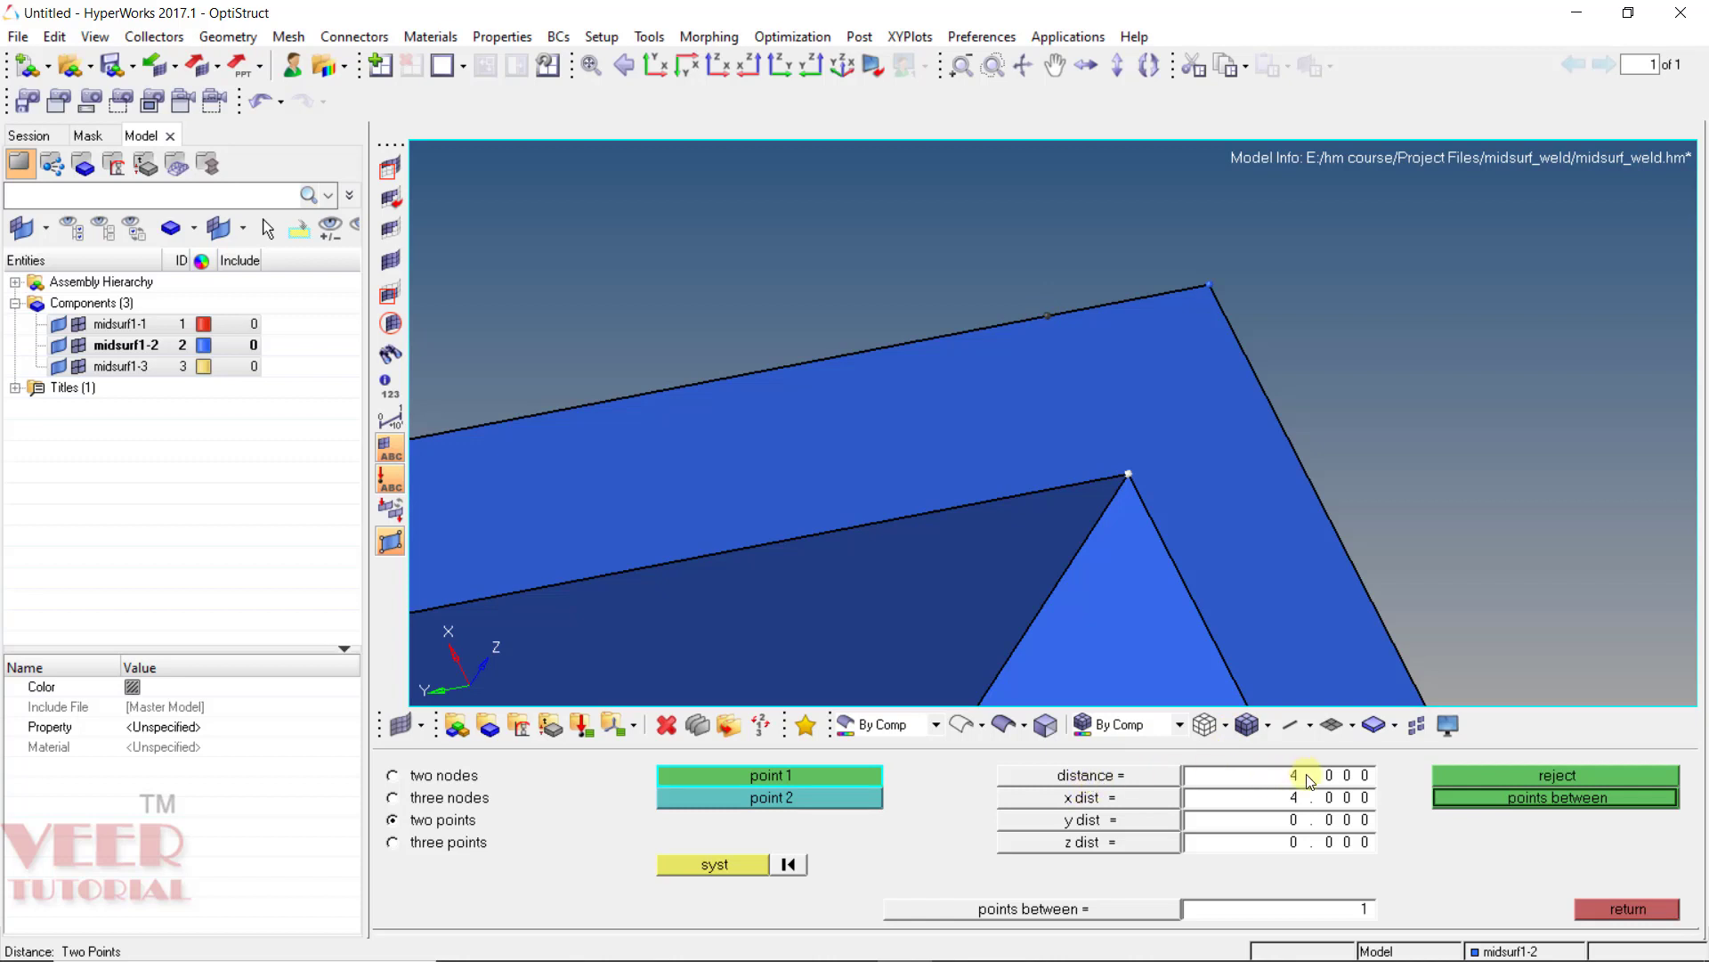
Measure the red partition's thickness between its two top corner points at the frame wall
left_click_drag(991, 275, 965, 218, "ctrl")
scroll(1019, 451, "down", 5)
scroll(954, 485, "up", 8)
left_click_drag(822, 463, 998, 448, "ctrl")
left_click(997, 447)
left_click(900, 273)
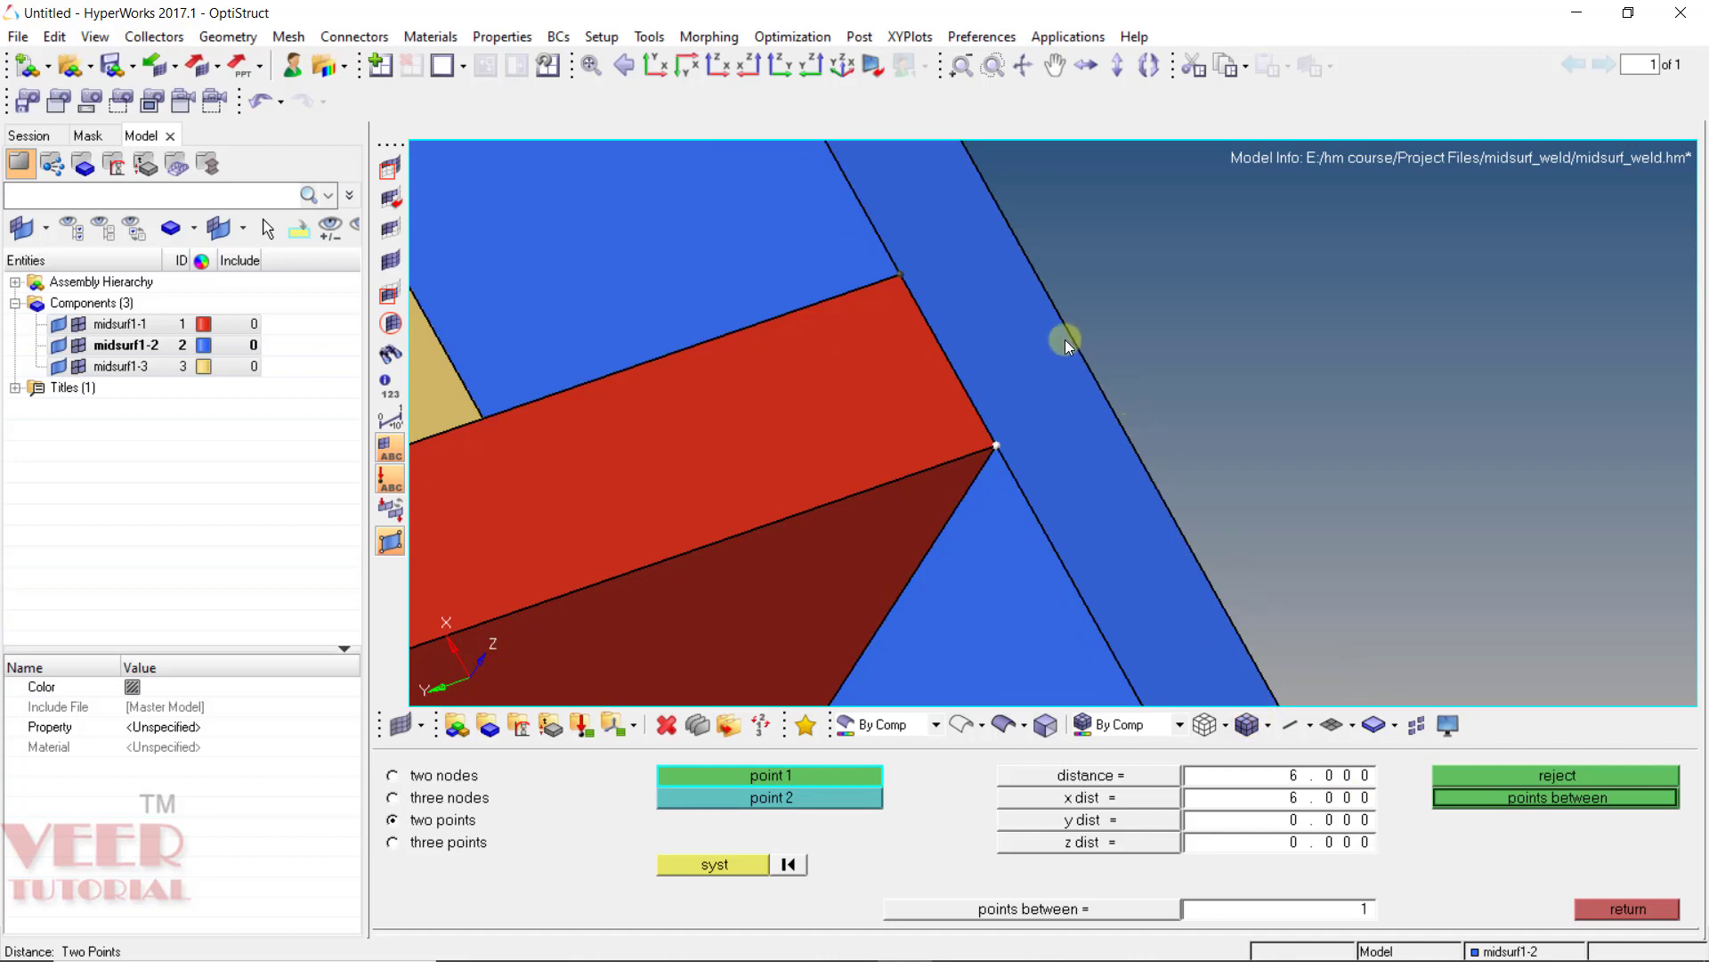
Measure the base plate's thickness between its upper and lower corner points, and leave the distance and quick edit tools
left_click_drag(1076, 318, 1018, 381, "ctrl")
left_click(1021, 398)
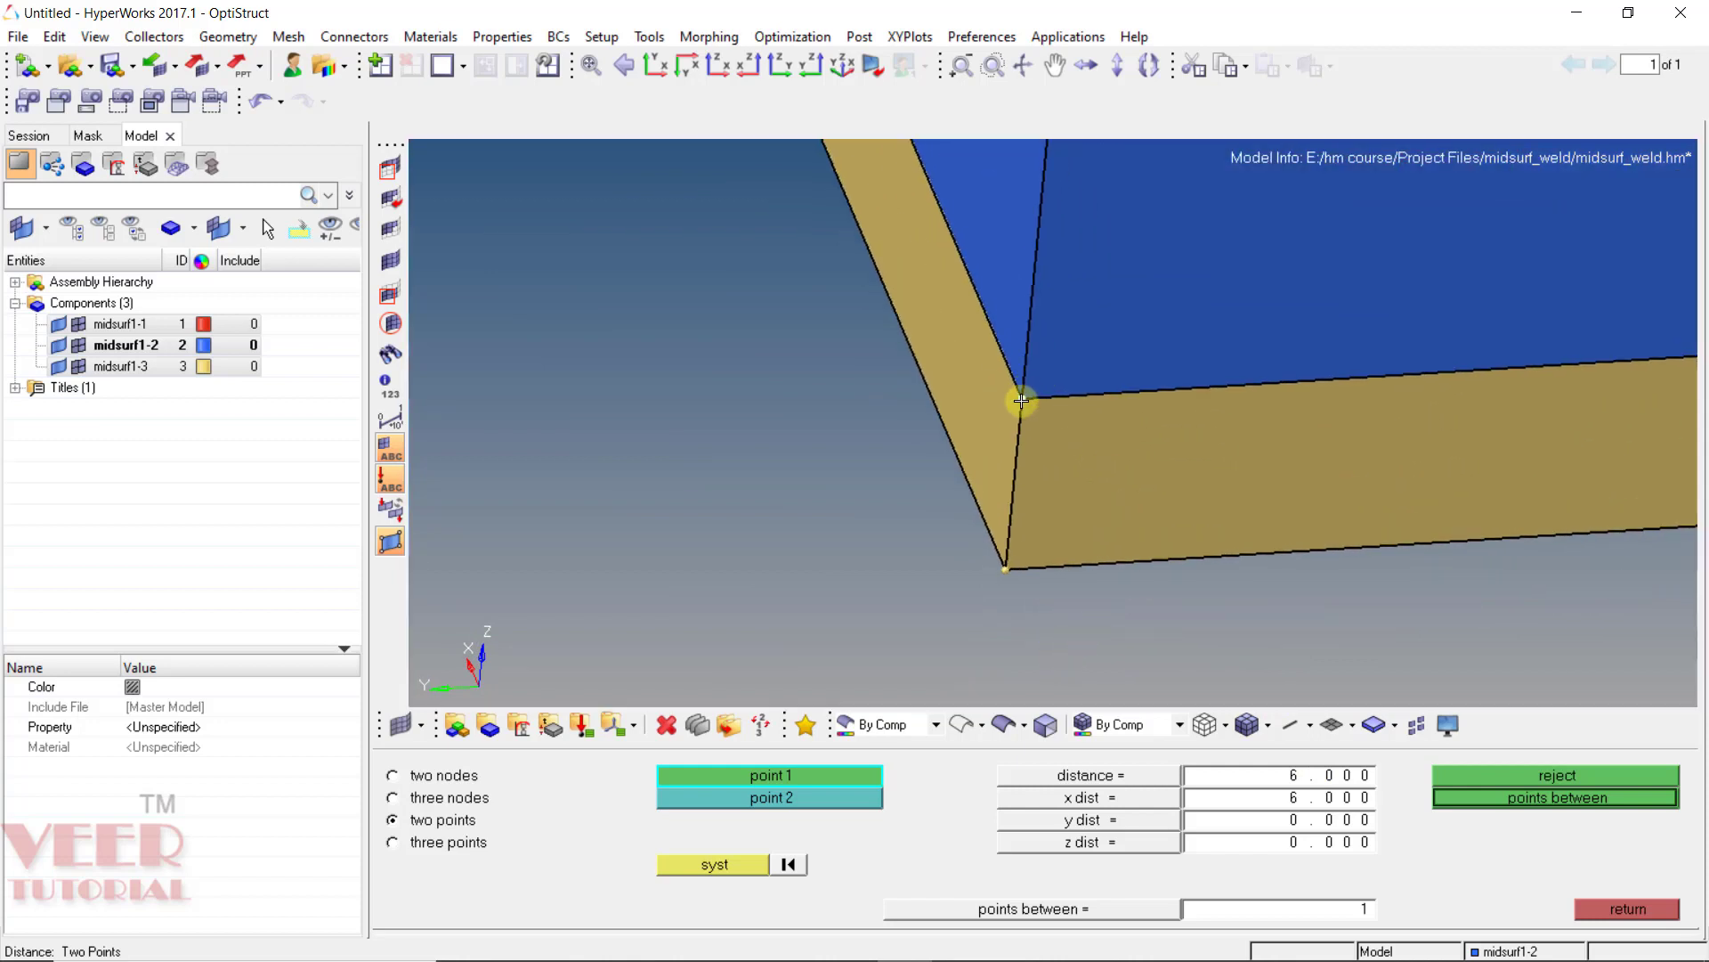
left_click(1005, 566)
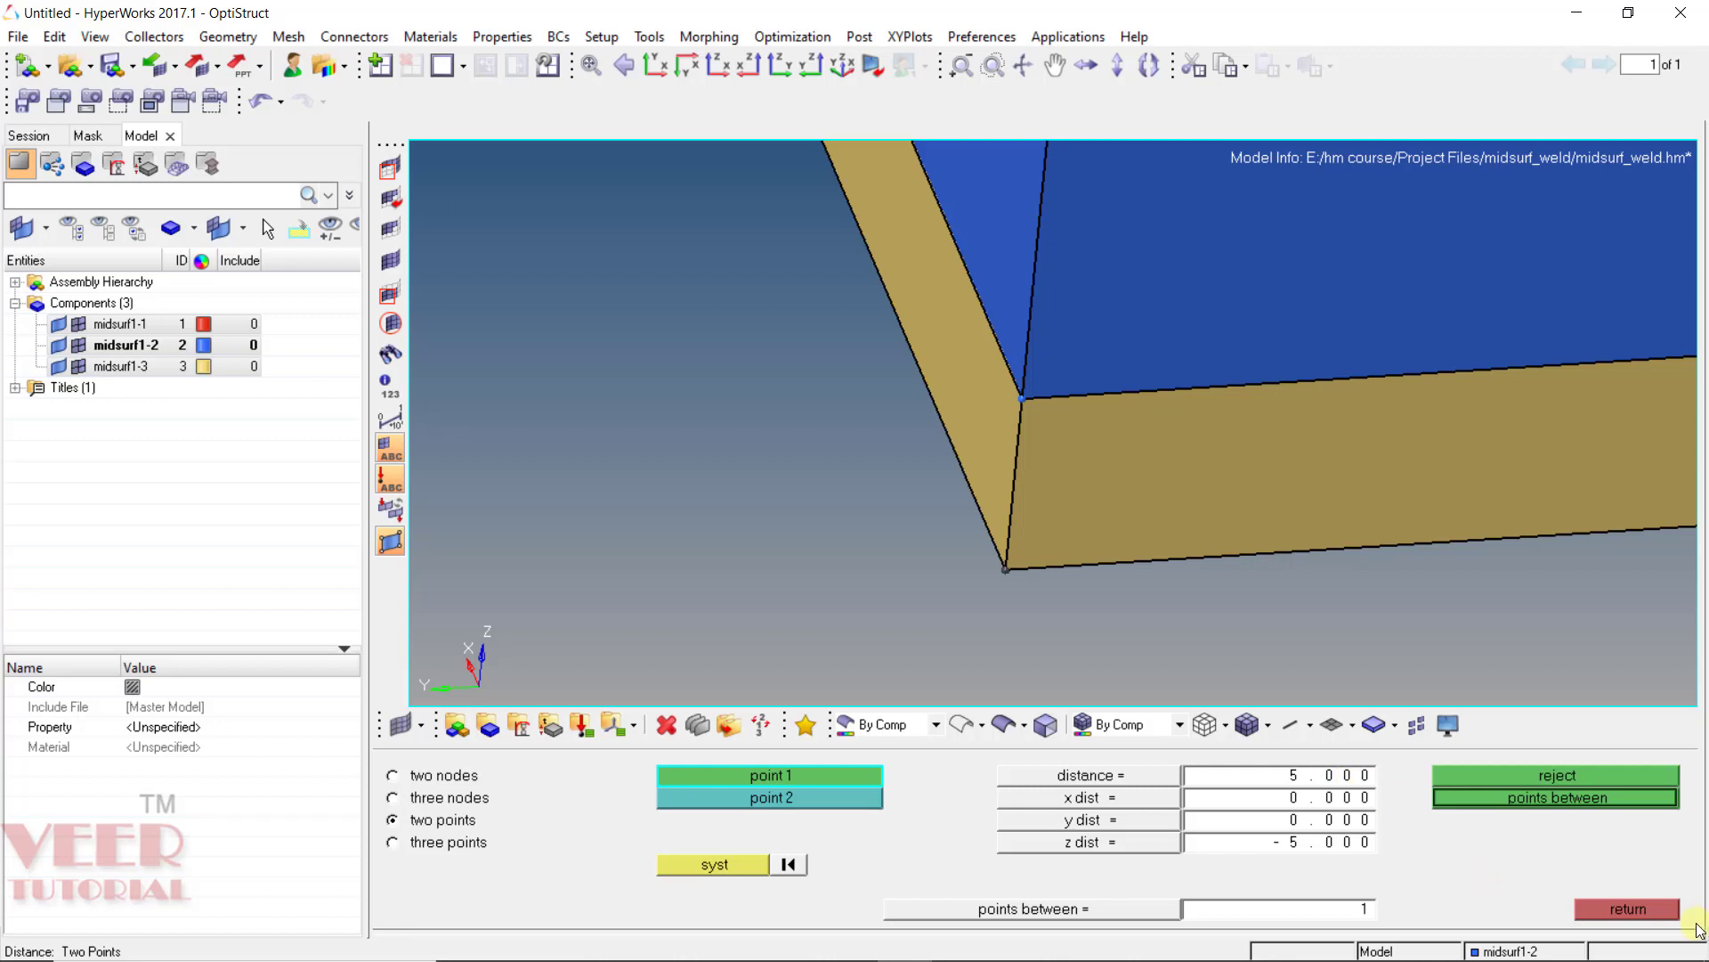
left_click(1645, 910)
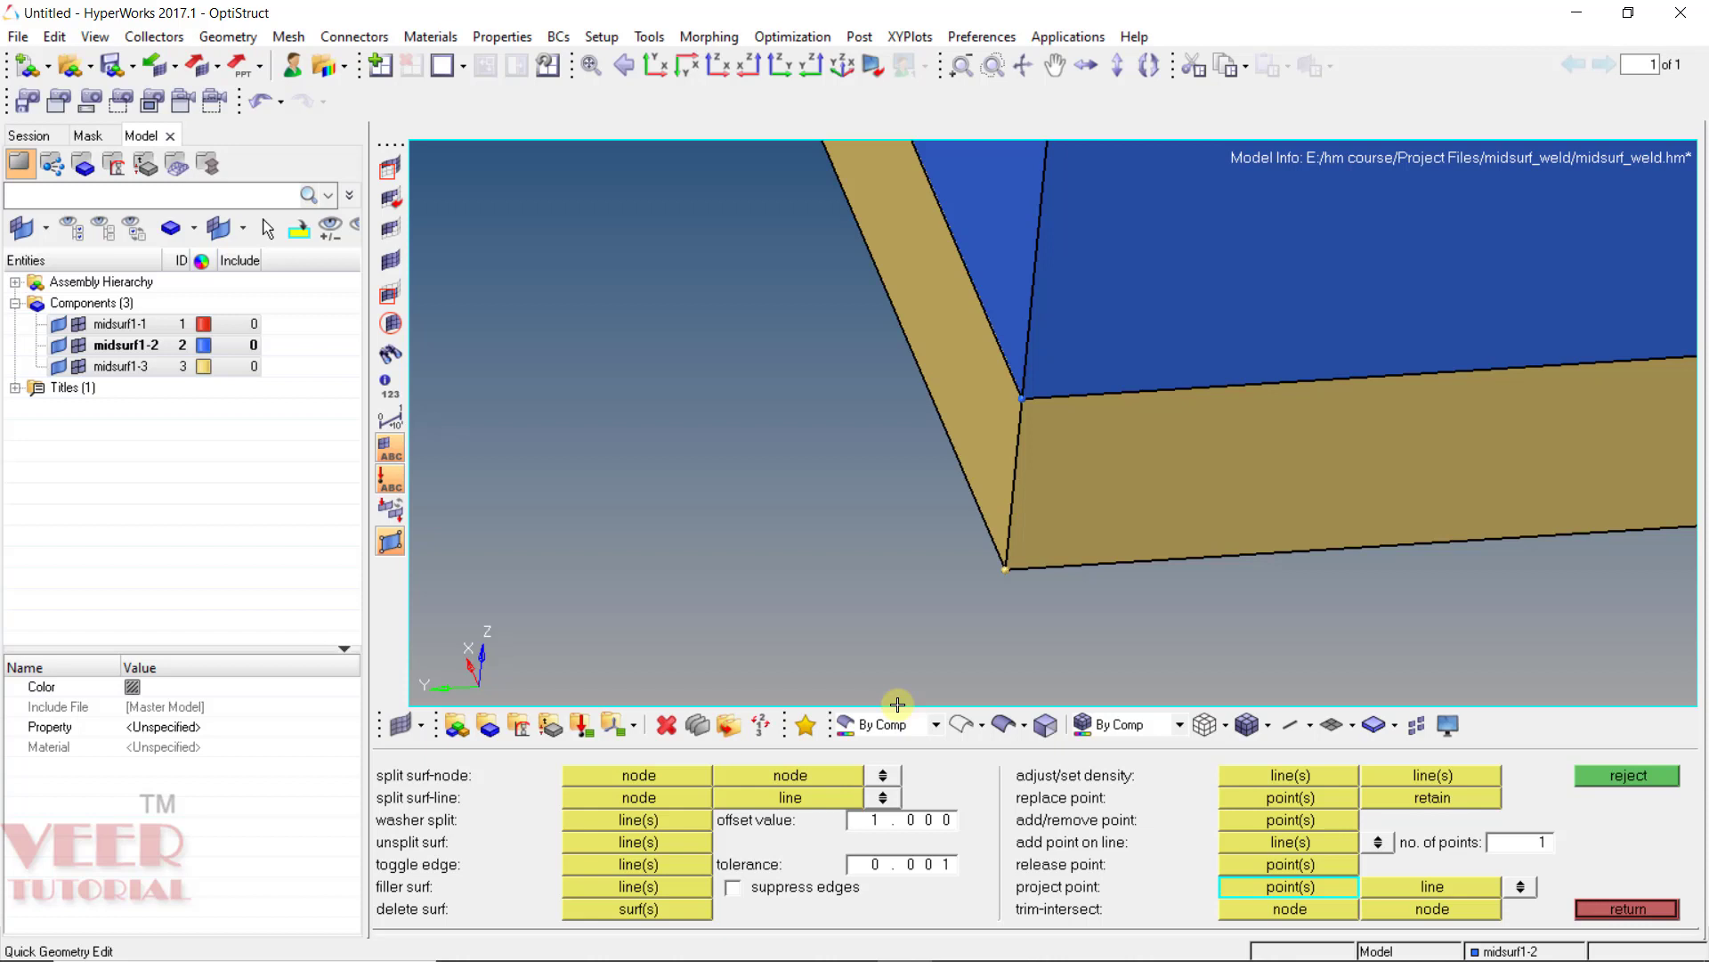
scroll(630, 566, "down", 3)
left_click_drag(630, 566, 748, 523, "ctrl")
left_click_drag(1013, 366, 956, 422, "ctrl")
right_click_drag(957, 422, 986, 469, "ctrl")
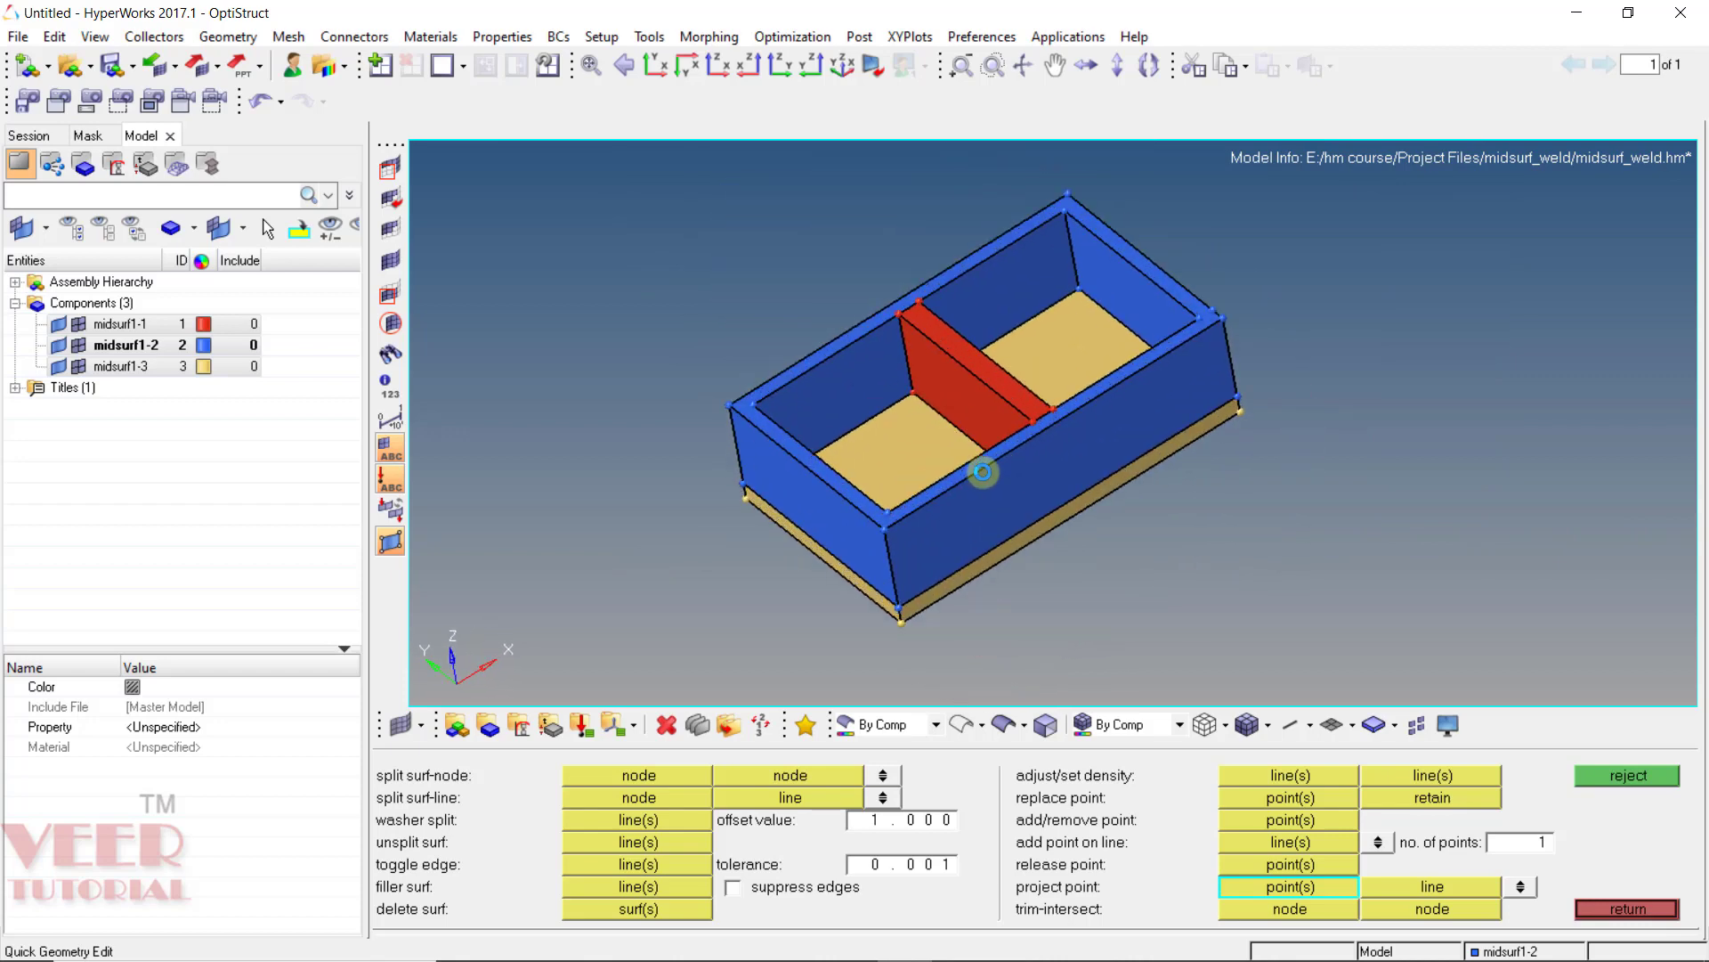
left_click(1613, 909)
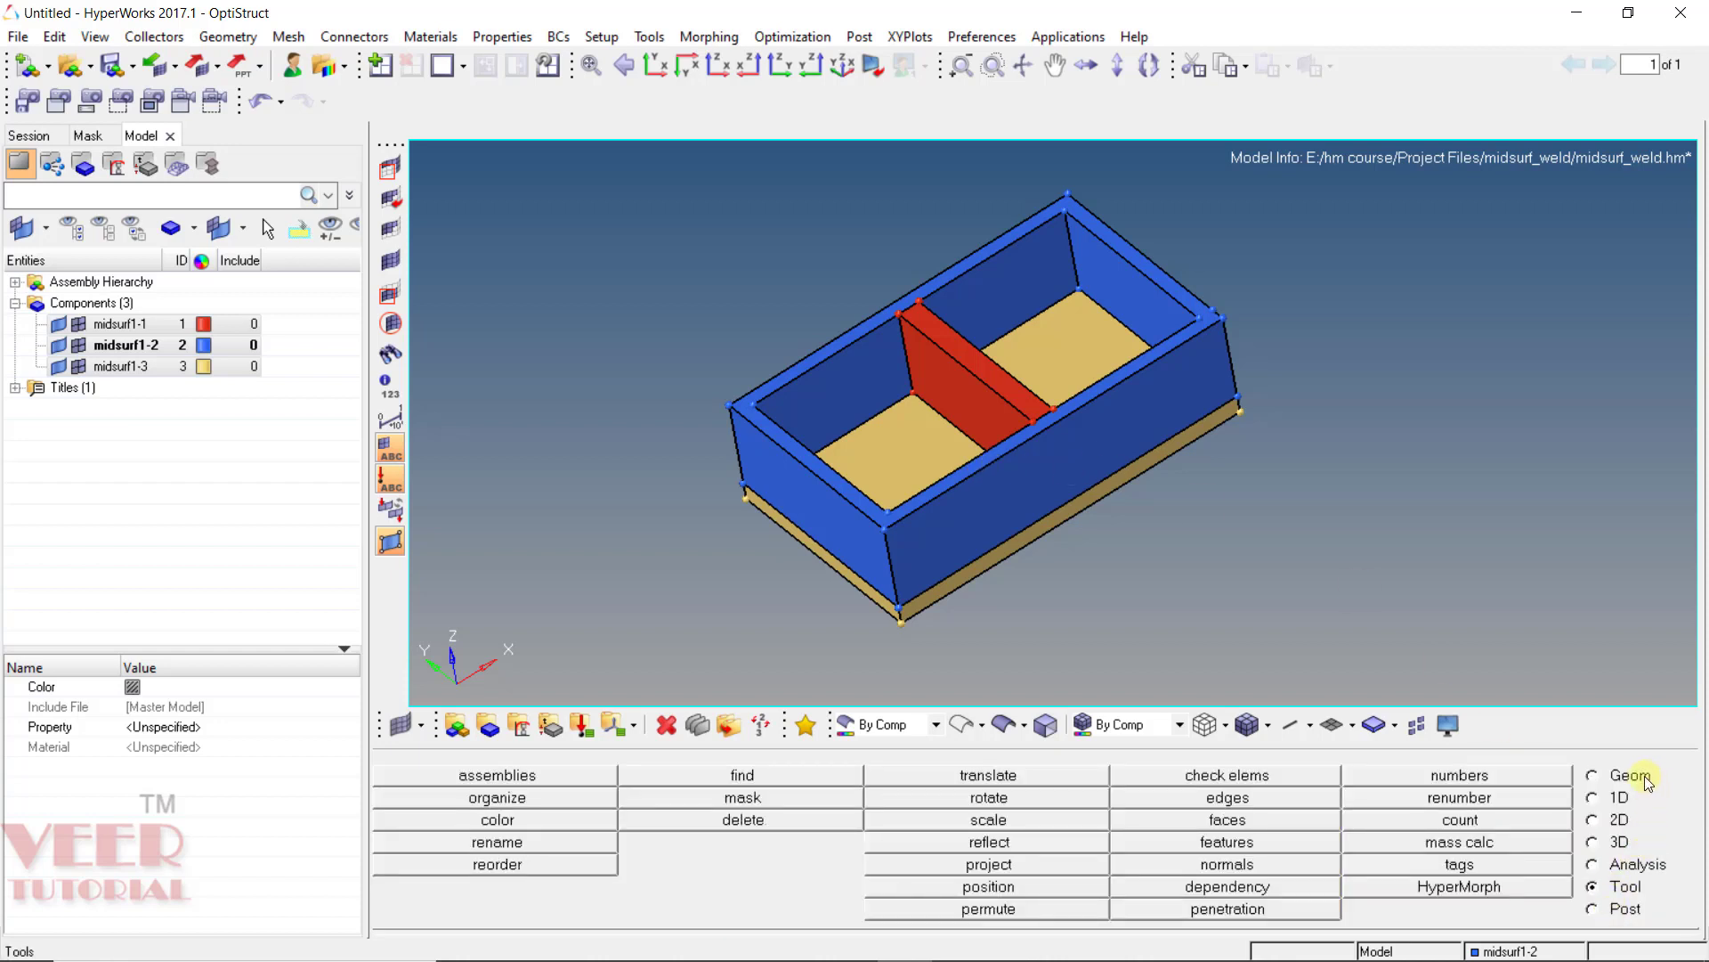
Extract the midsurfaces of the red partition, blue frame and base plate with automatic closed solid midsurface extraction
left_click(1613, 777)
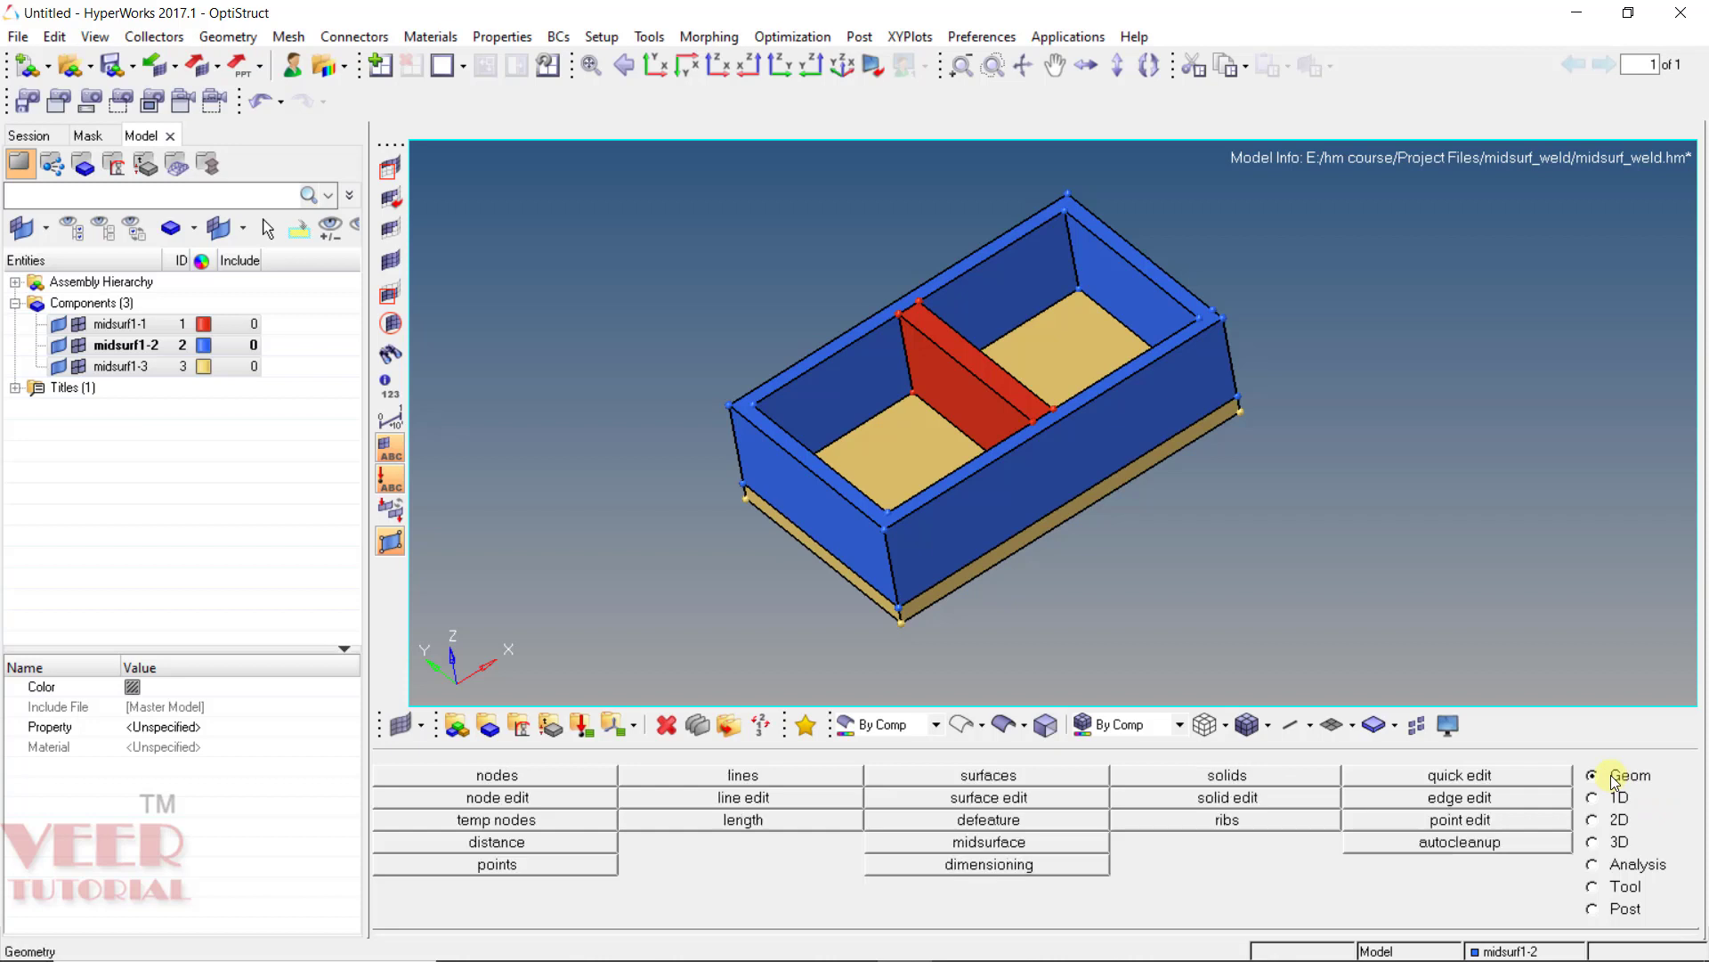
left_click(1017, 839)
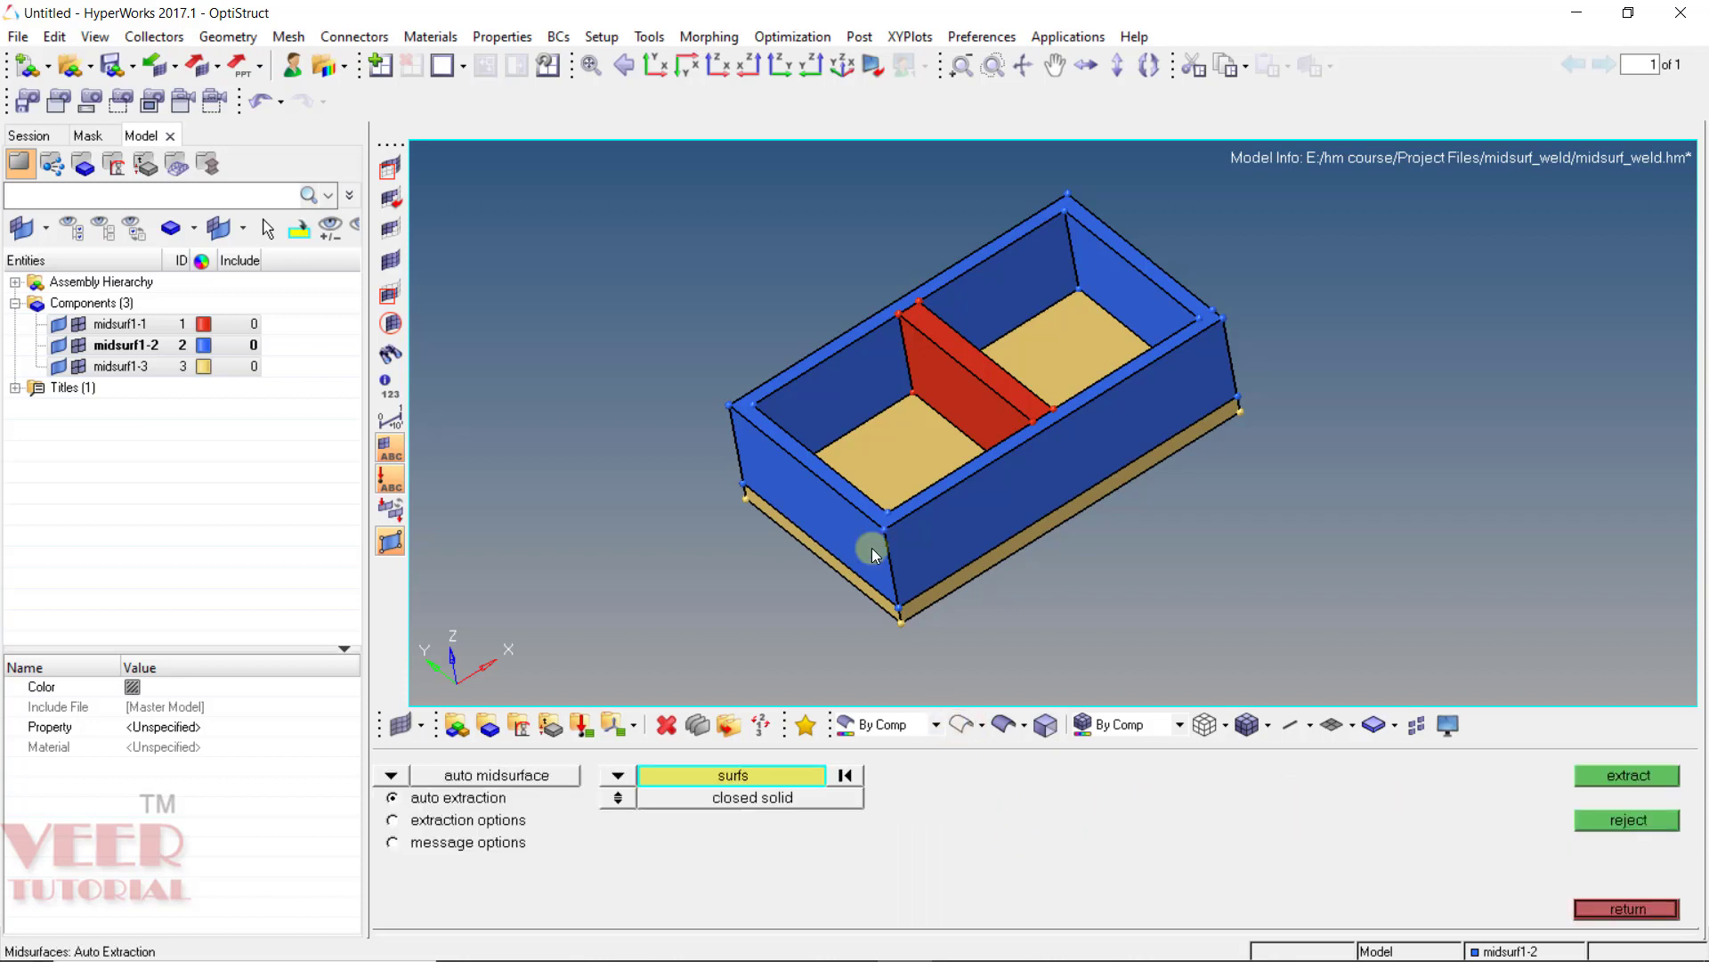
left_click(968, 379)
left_click(859, 374)
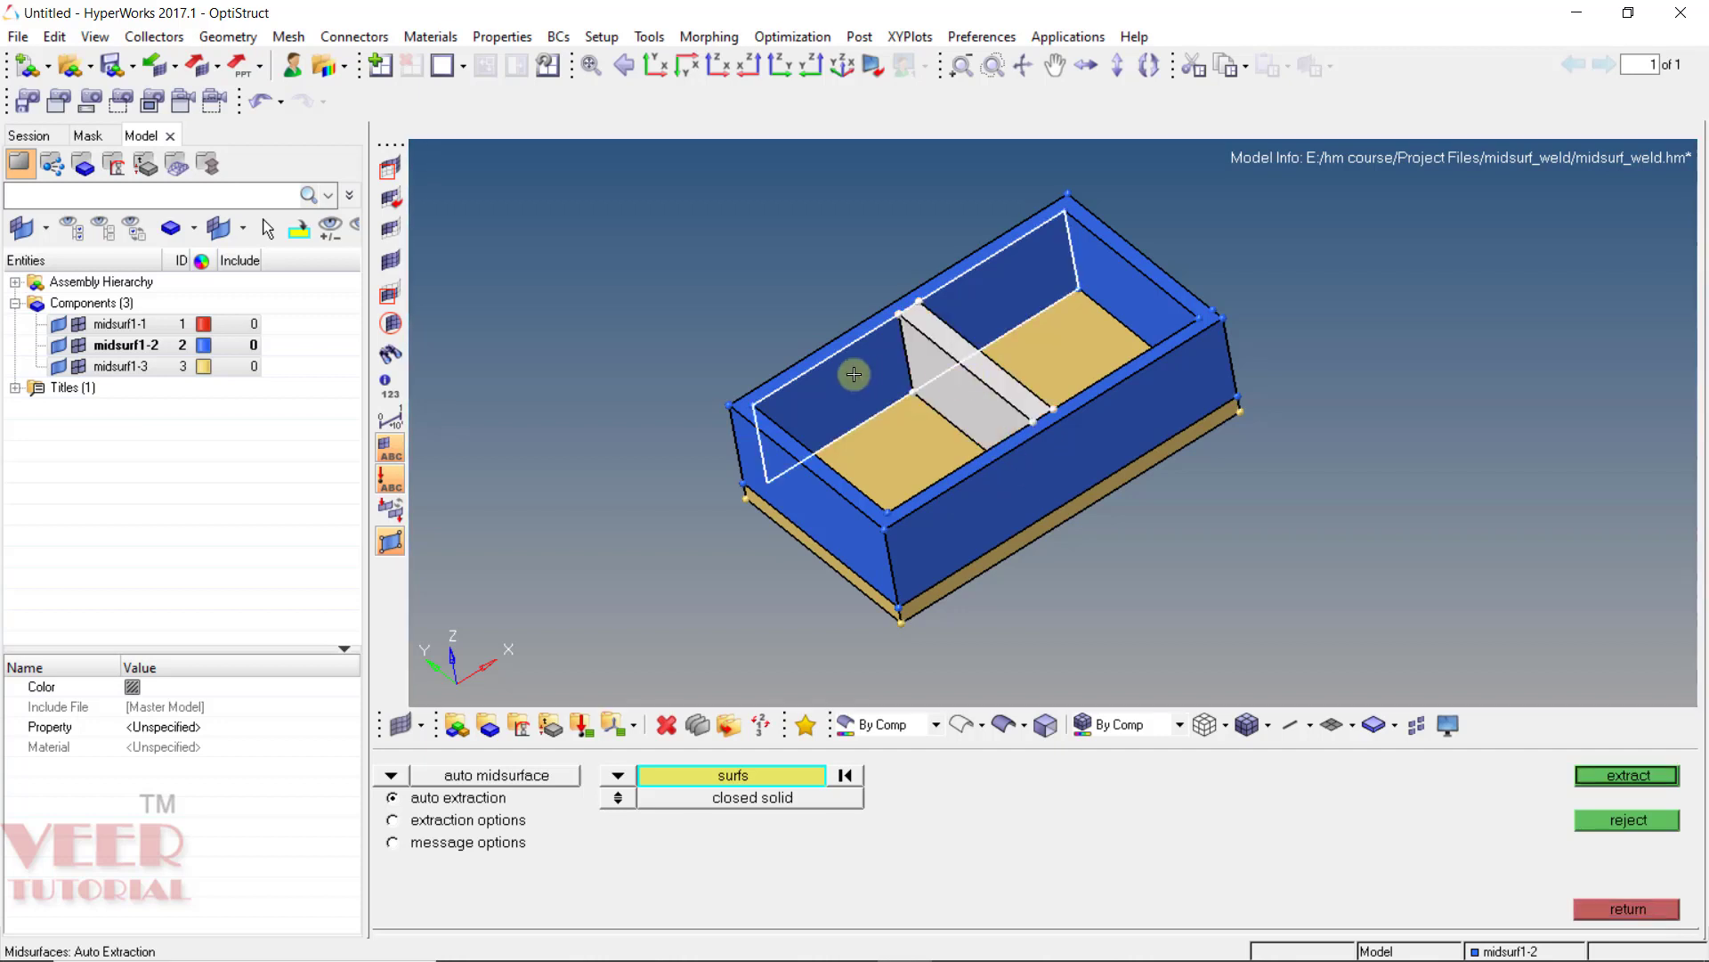
left_click(895, 433)
left_click(1658, 774)
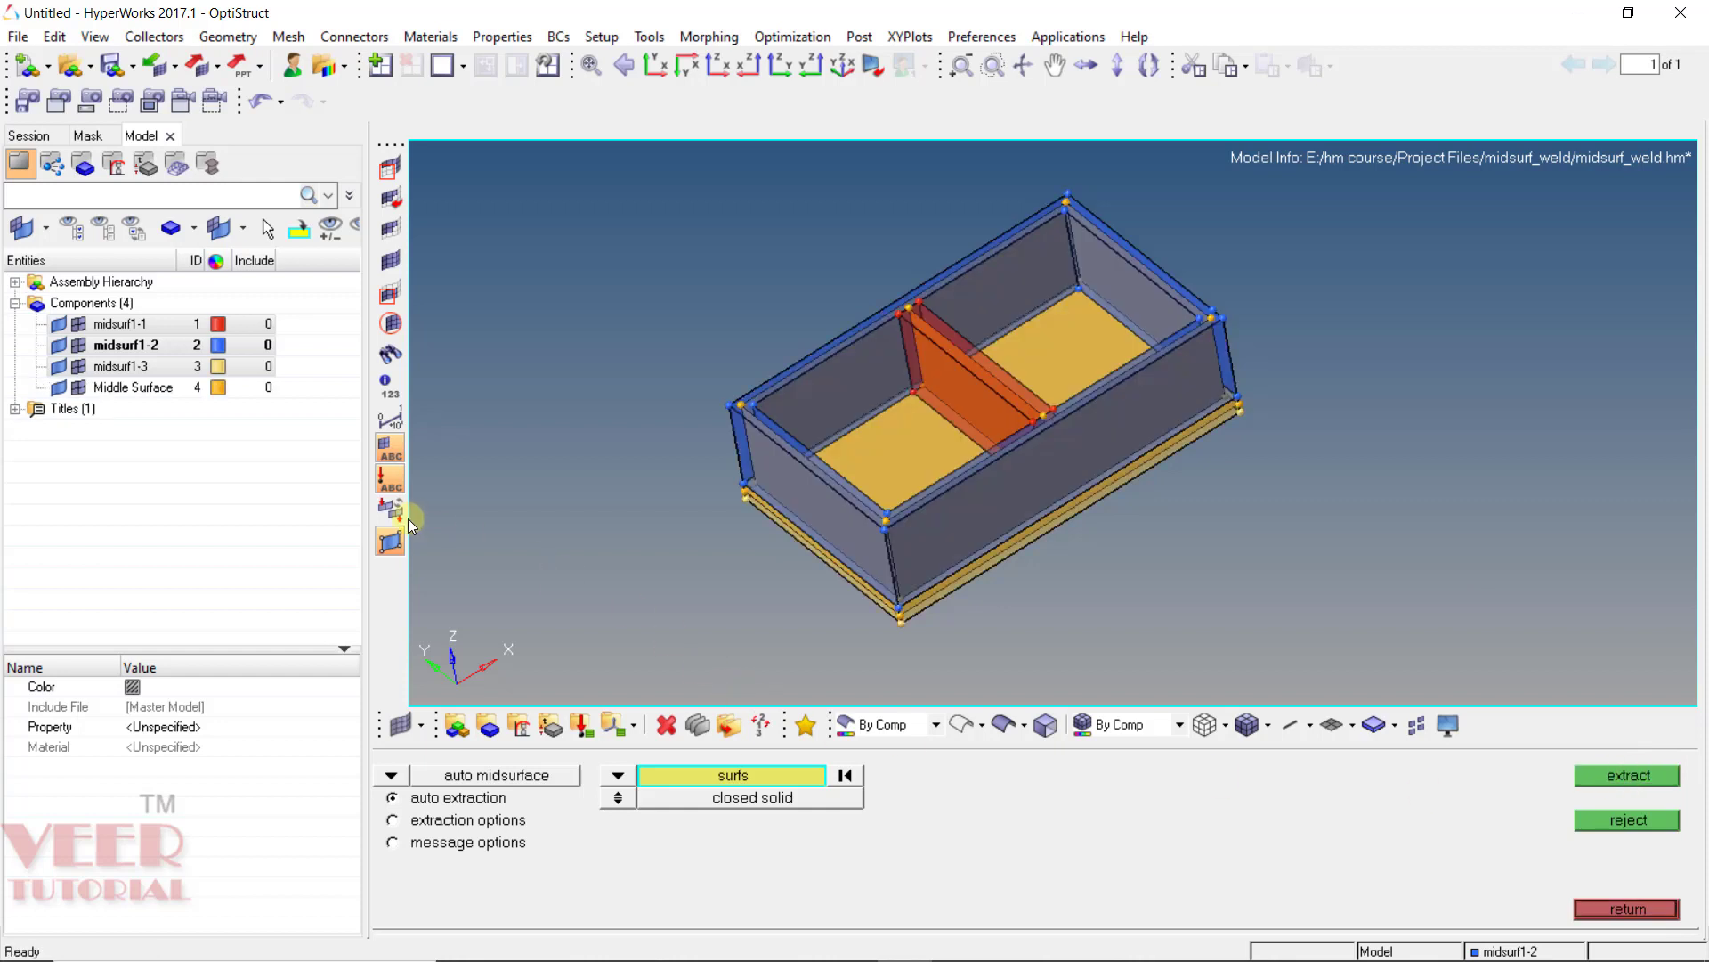
Isolate the Middle Surface component so only the extracted midsurfaces are displayed
left_click(133, 390)
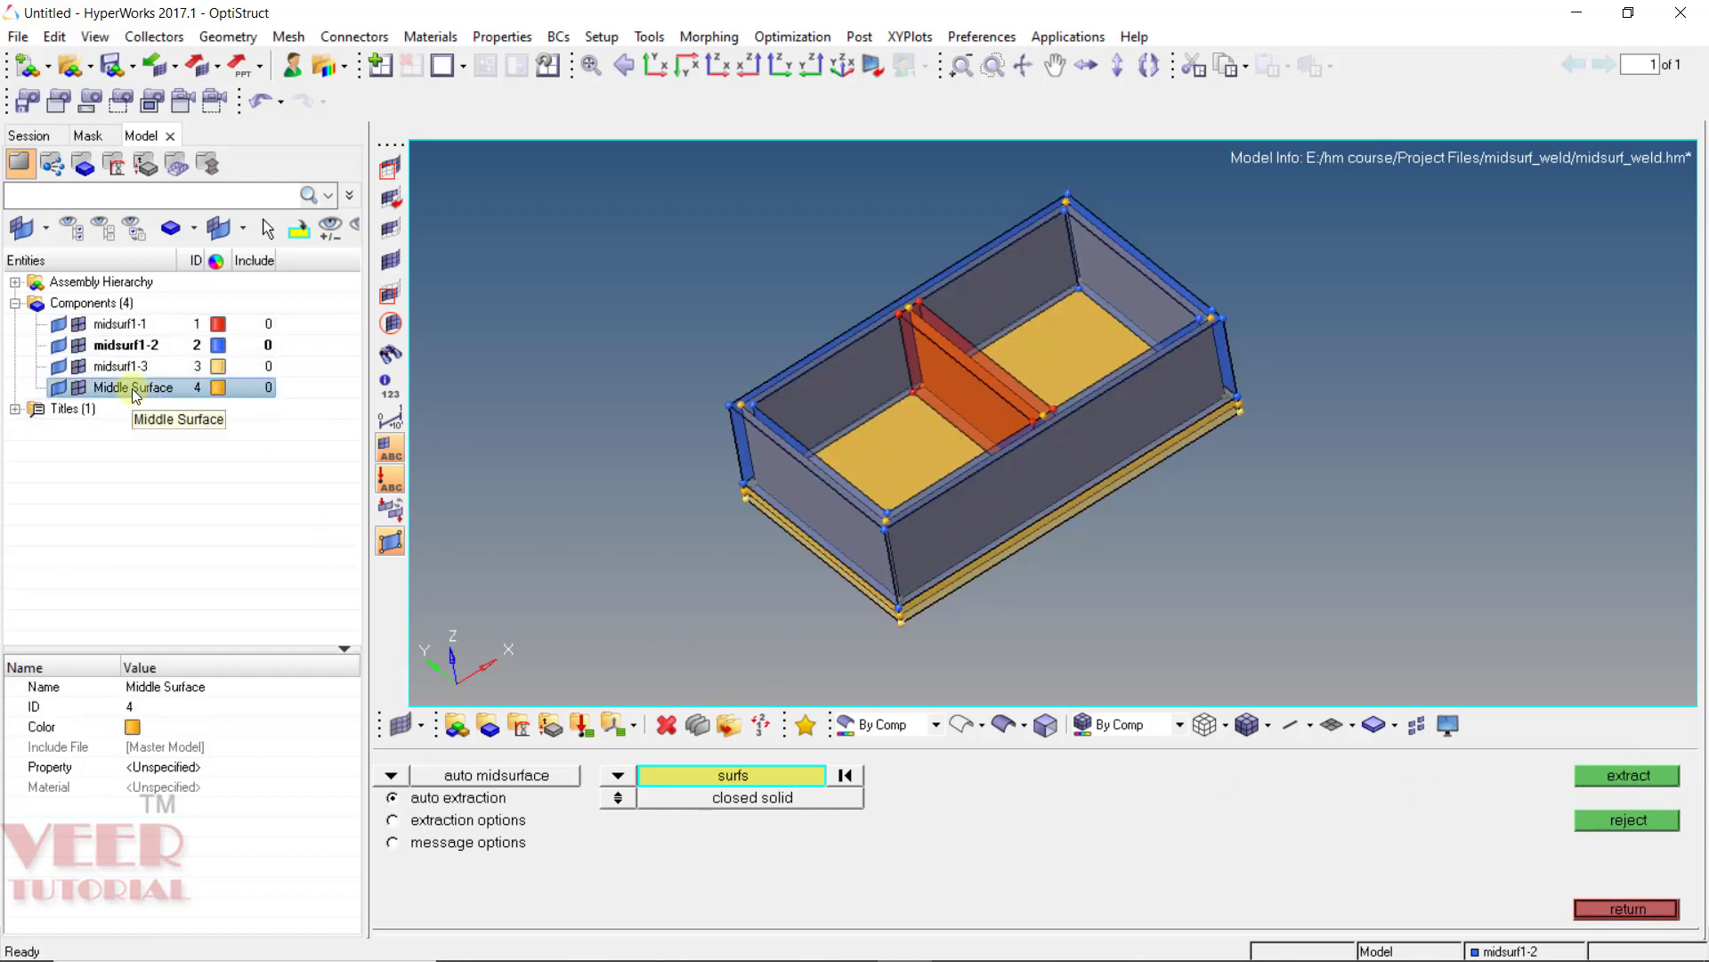
right_click(131, 388)
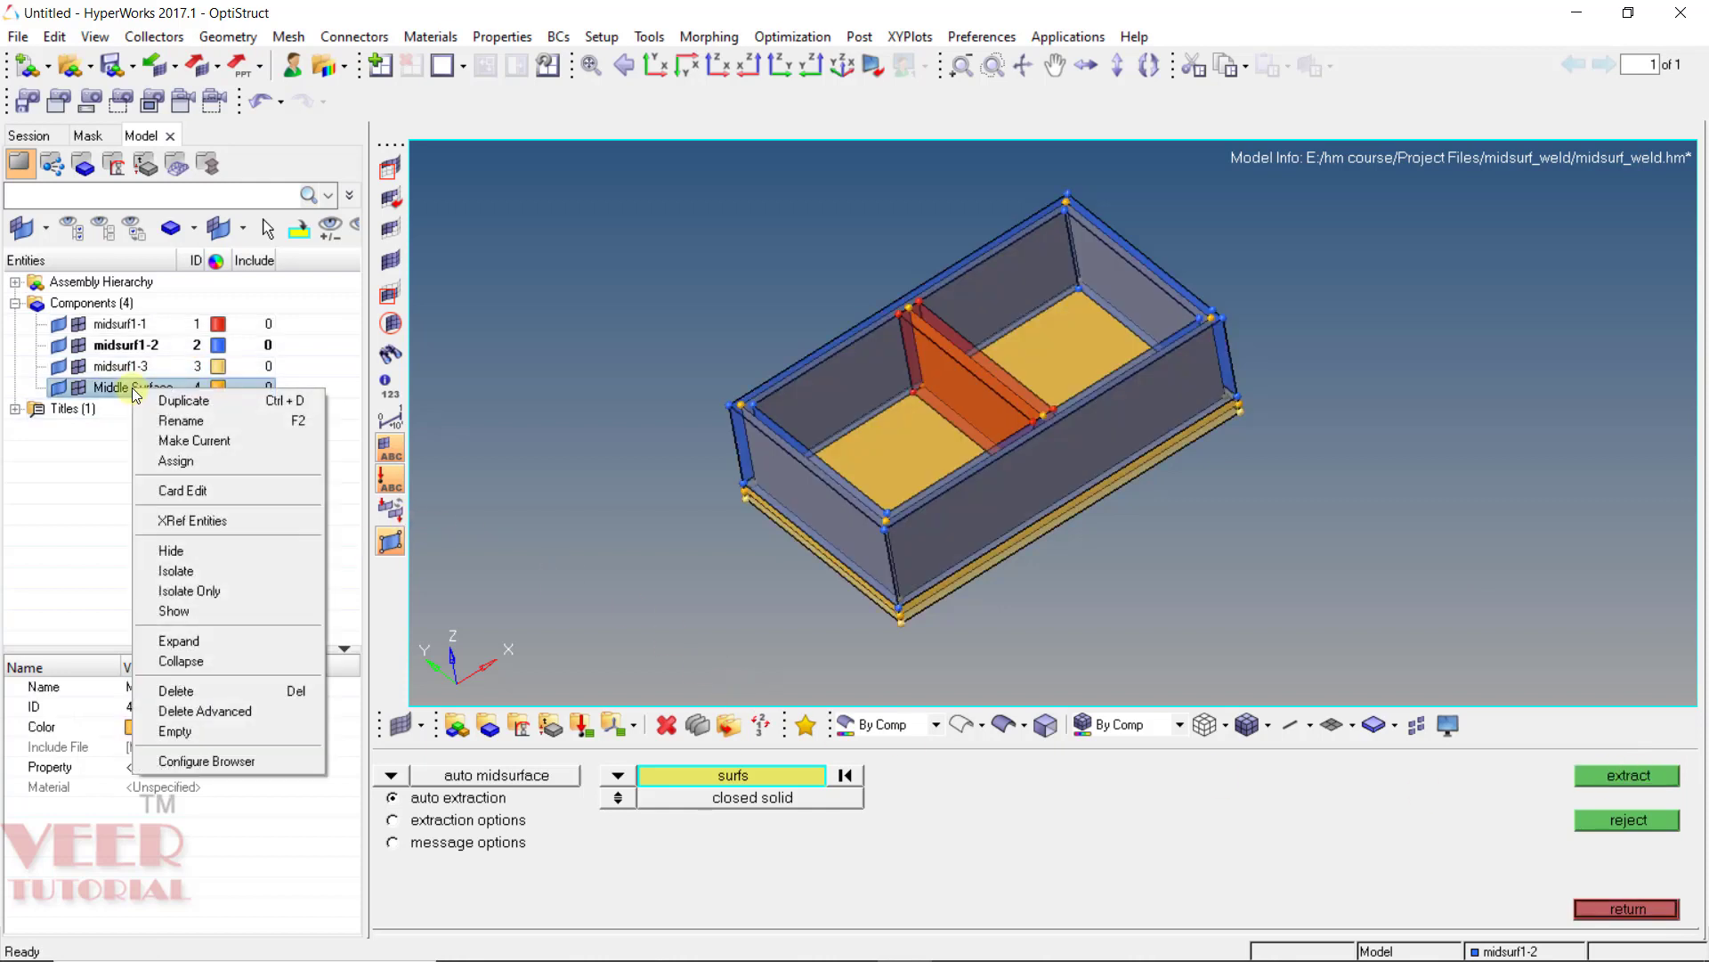
left_click(187, 565)
Examine the junctions between the wall, partition and base plate midsurfaces for gaps, and leave the midsurface tool
left_click_drag(532, 500, 1053, 381, "ctrl")
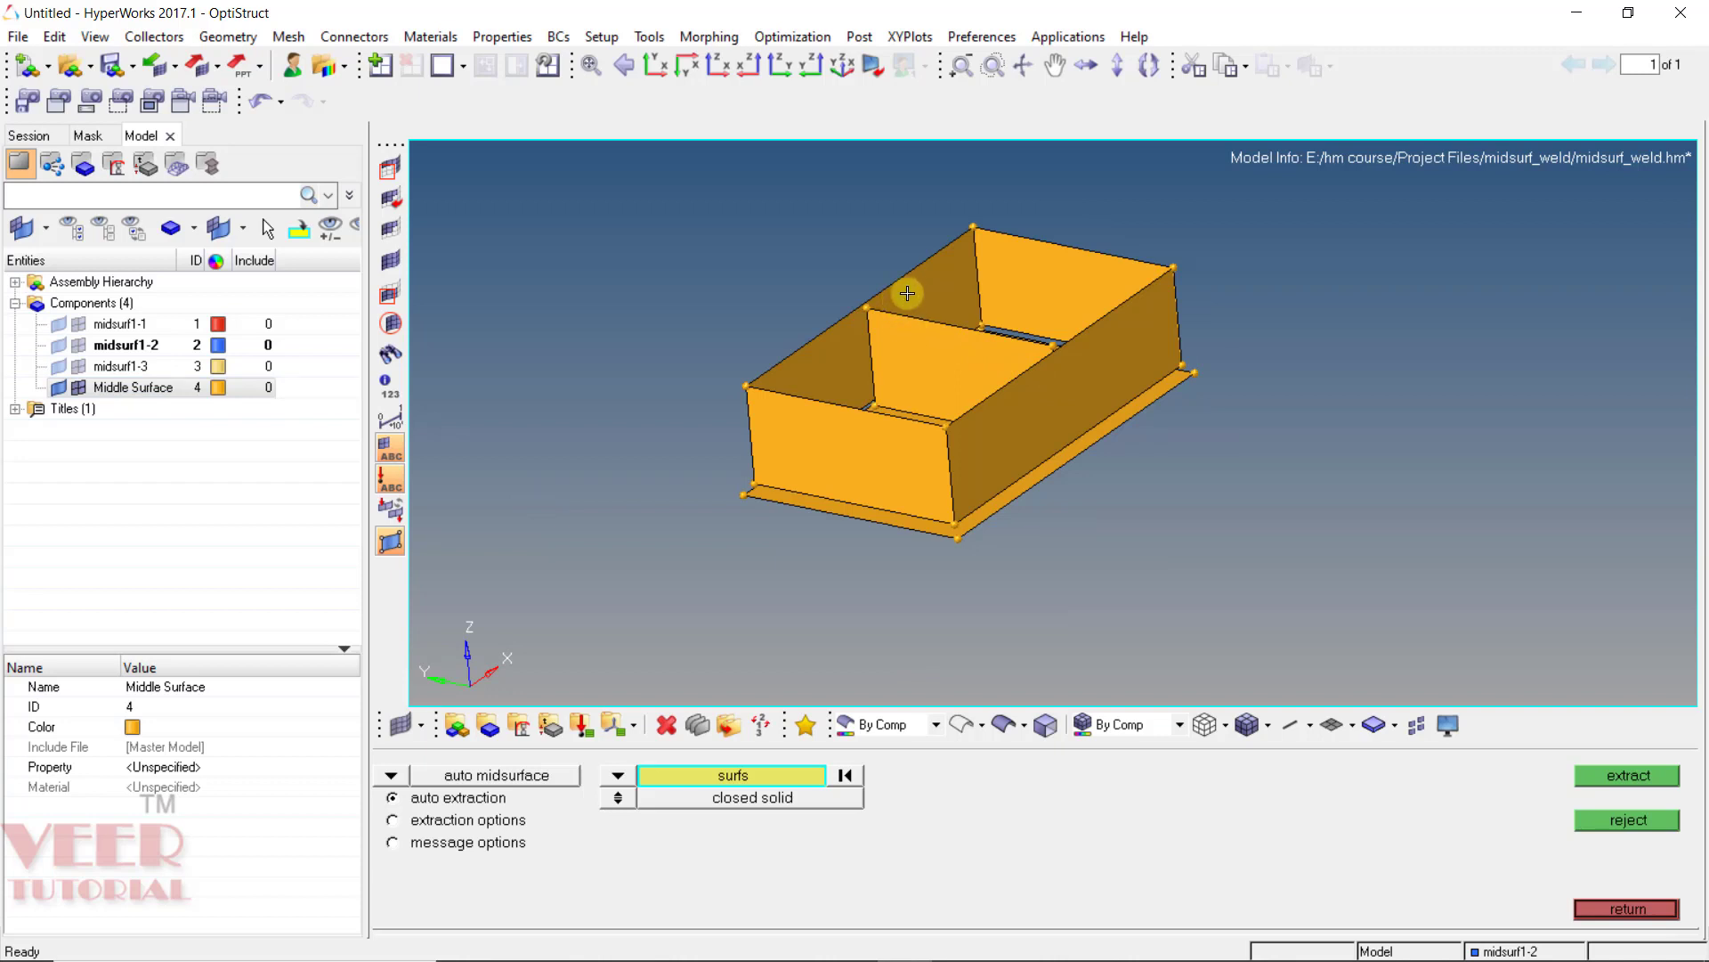
scroll(889, 294, "up", 5)
left_click_drag(851, 345, 1175, 480, "ctrl")
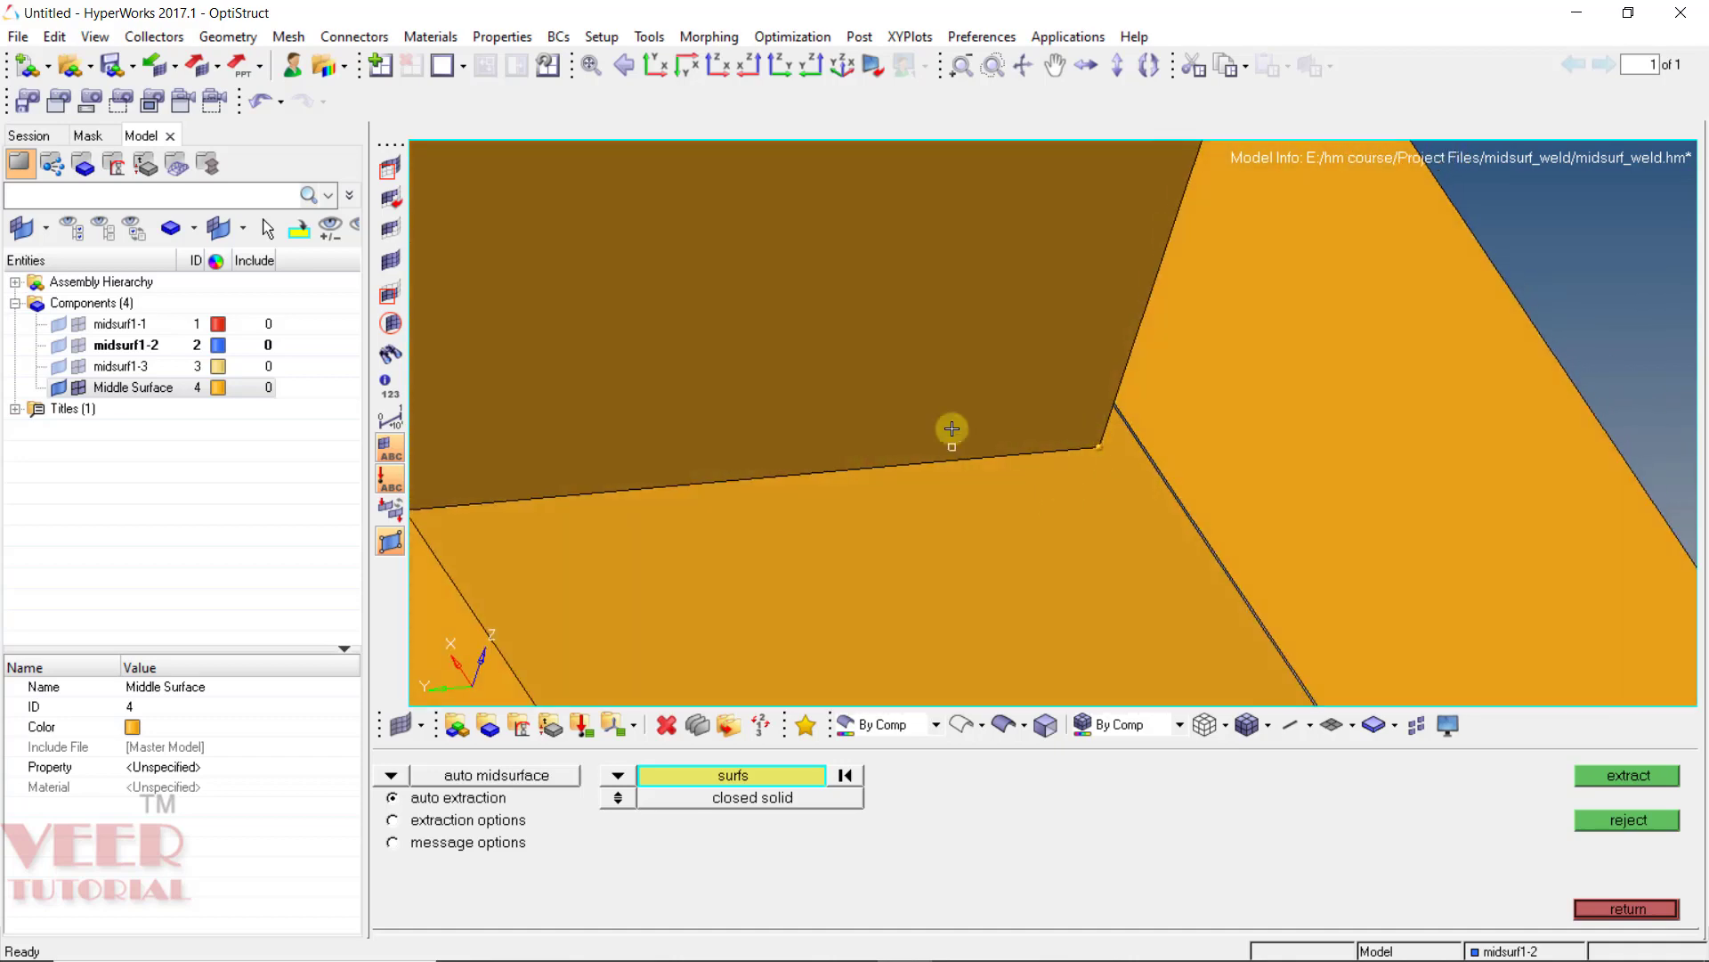
scroll(946, 426, "down", 5)
scroll(1045, 419, "up", 2)
scroll(1108, 440, "down", 2)
left_click_drag(1108, 440, 1041, 603, "ctrl")
left_click(1615, 911)
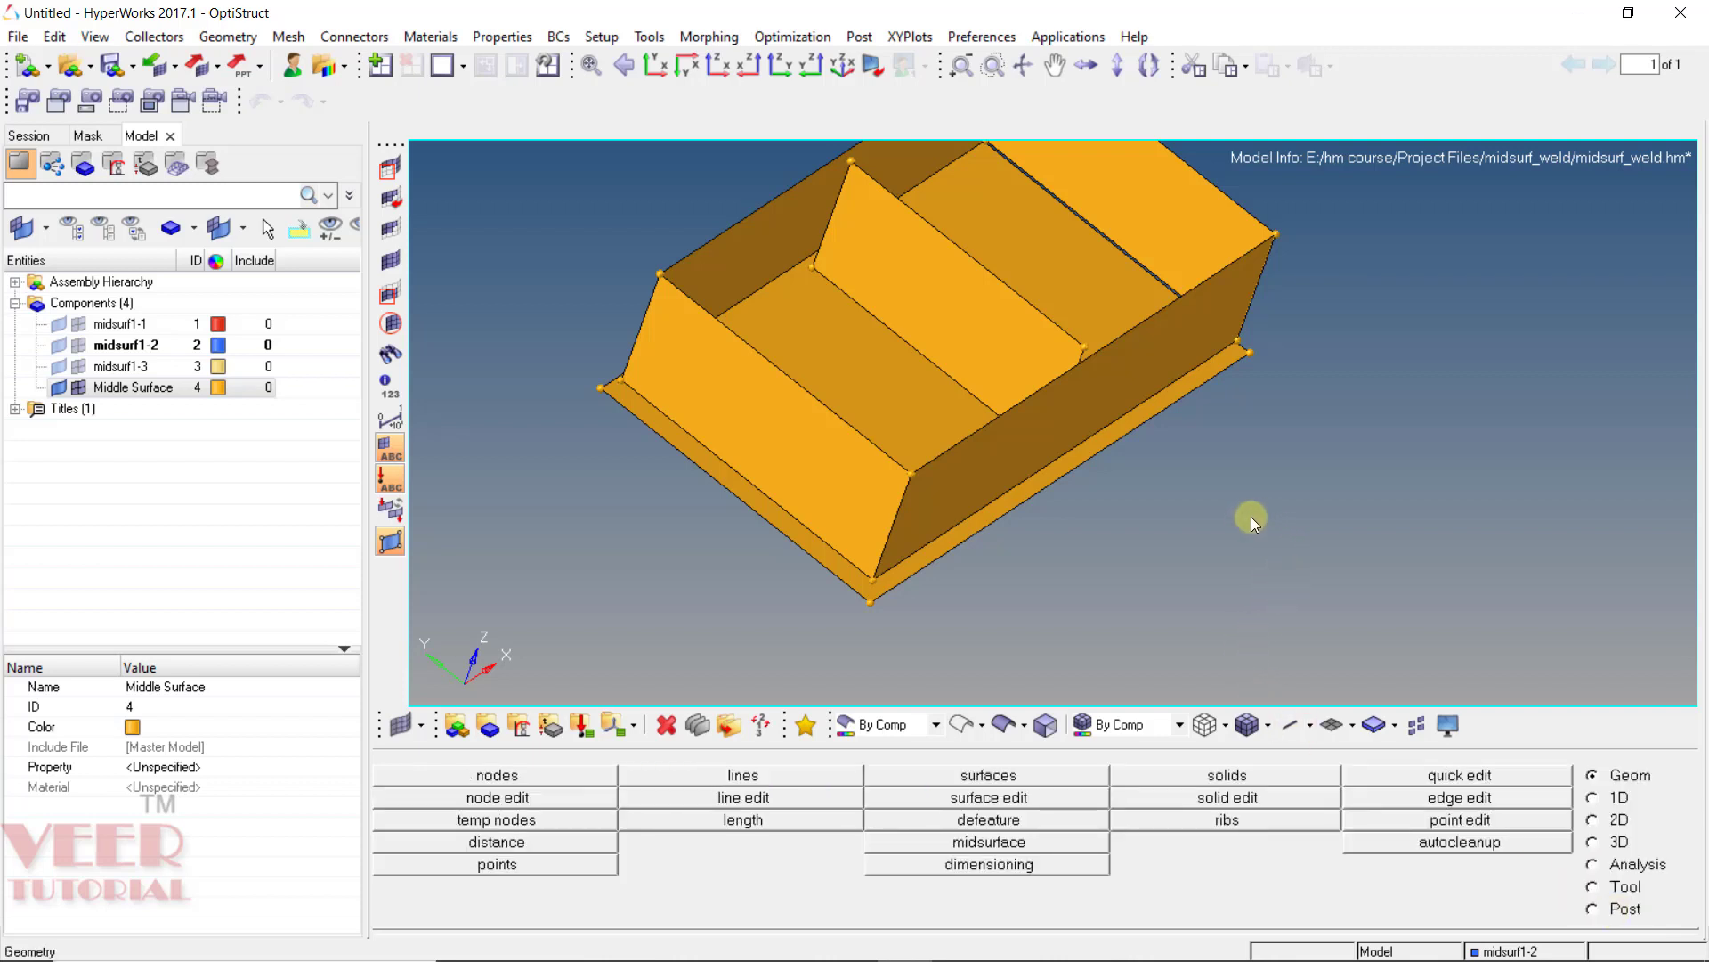
scroll(1250, 514, "down", 4)
scroll(1344, 523, "up", 5)
scroll(1250, 453, "down", 3)
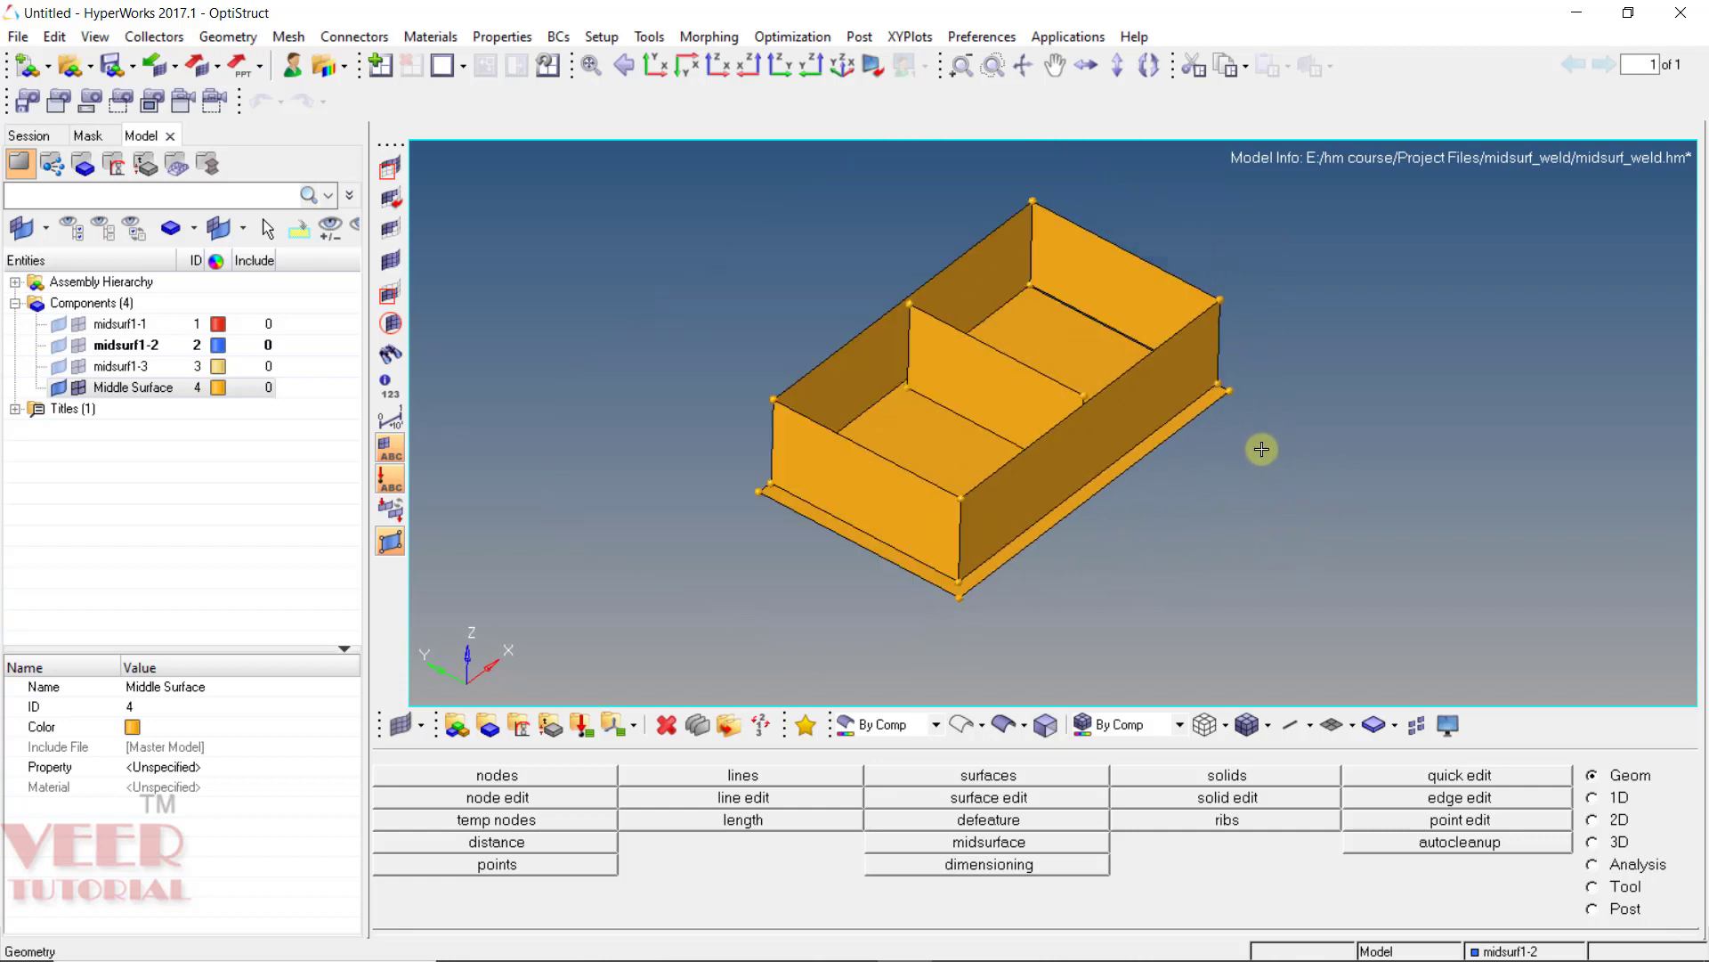
left_click(125, 305)
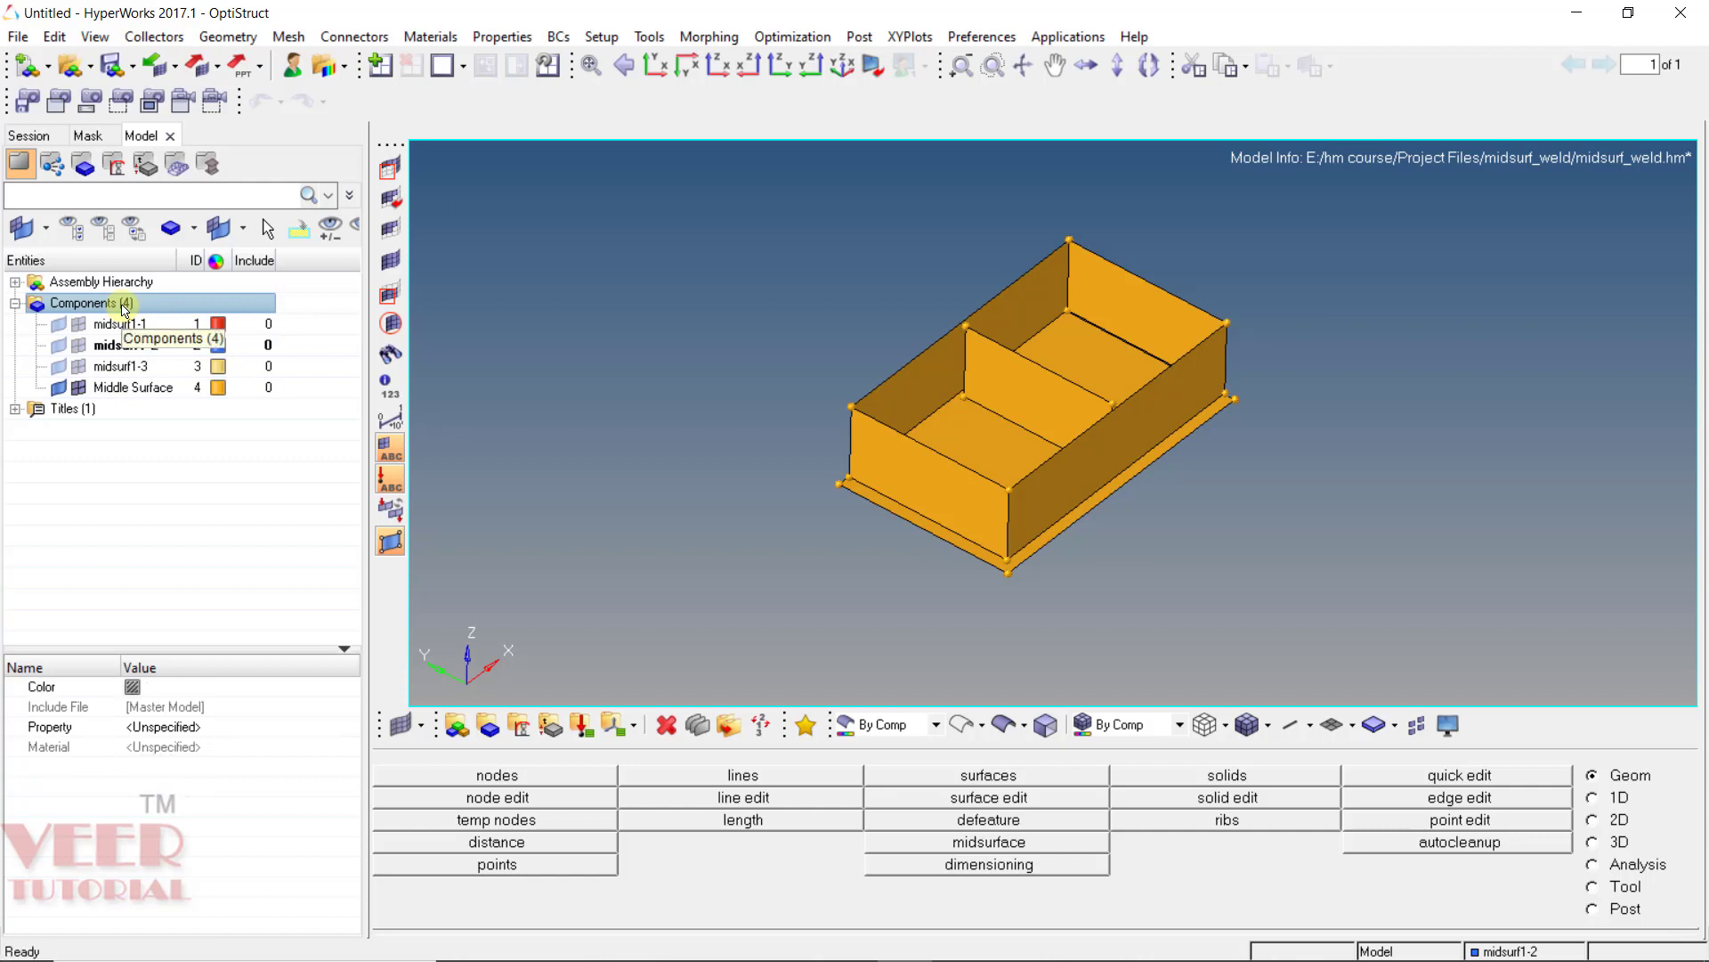
left_click(59, 326)
left_click(59, 326)
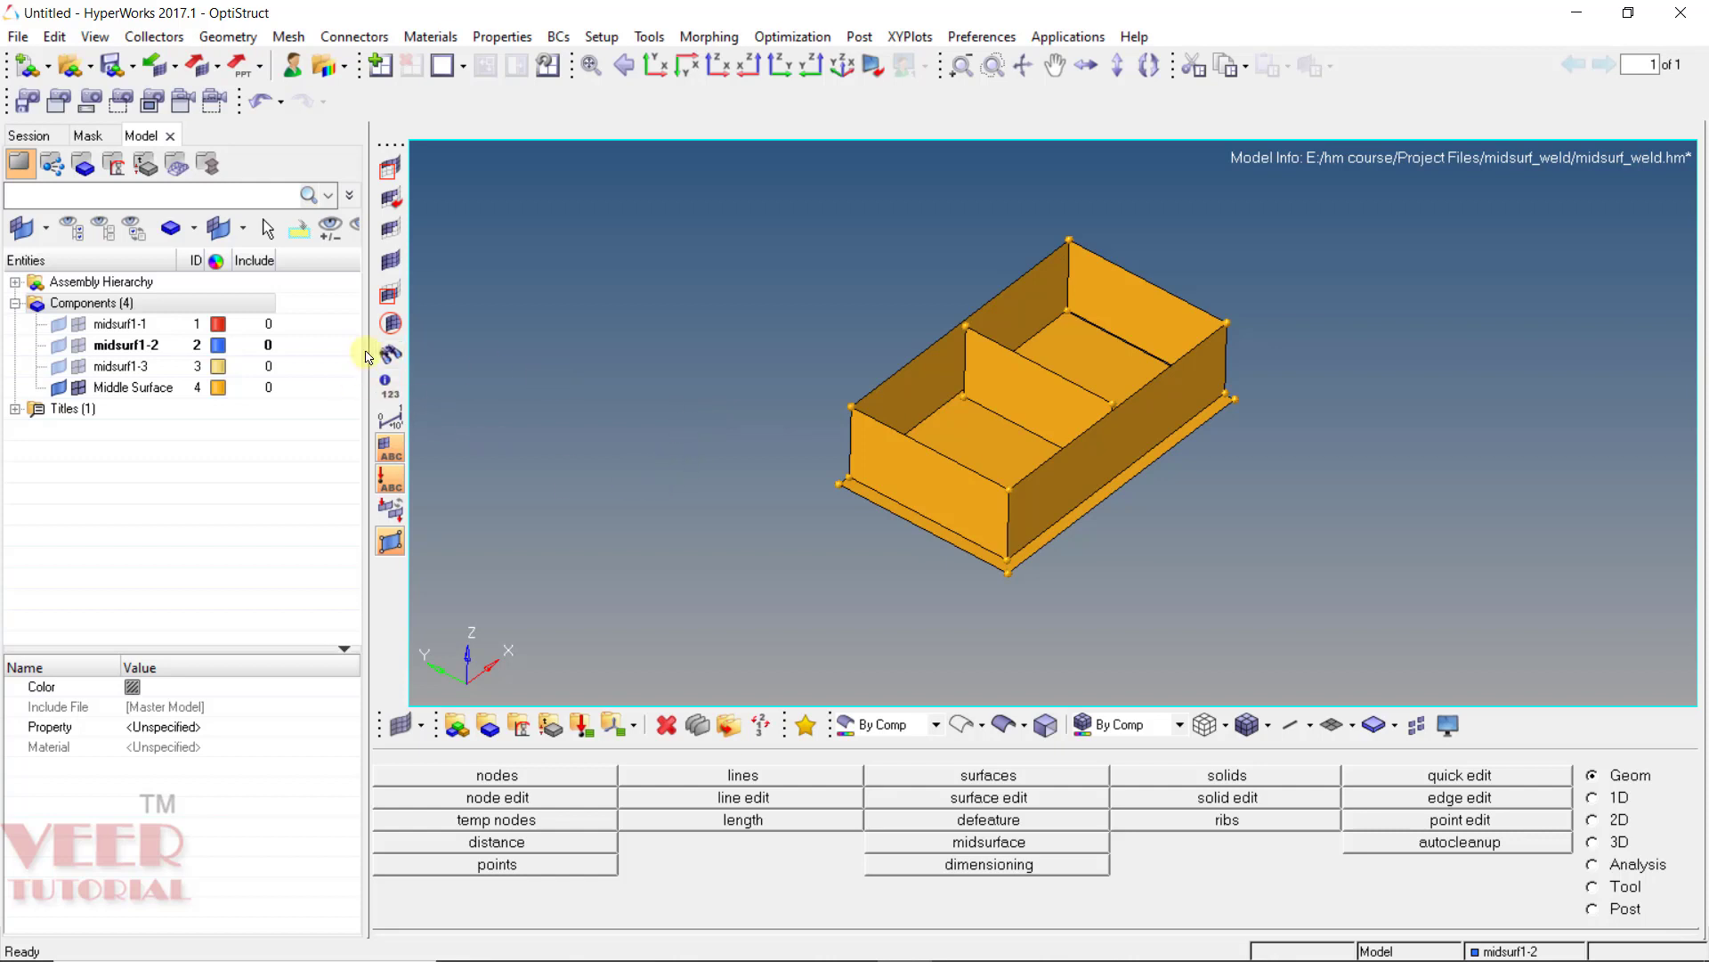
right_click(95, 304)
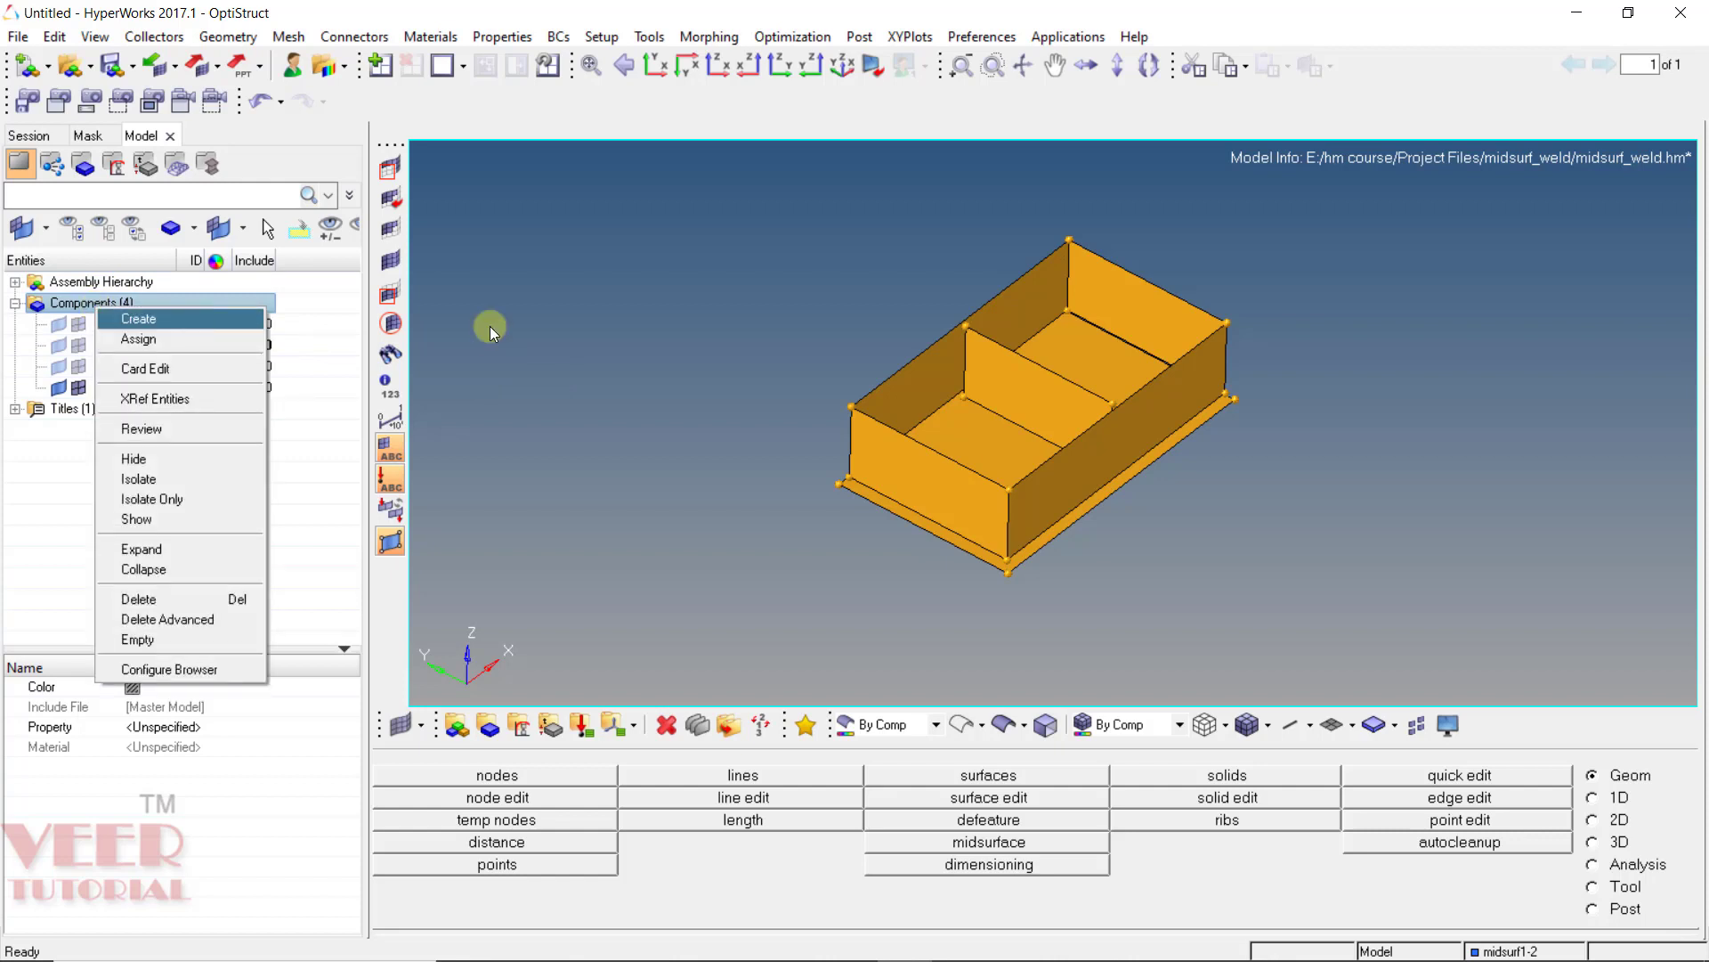
left_click(613, 340)
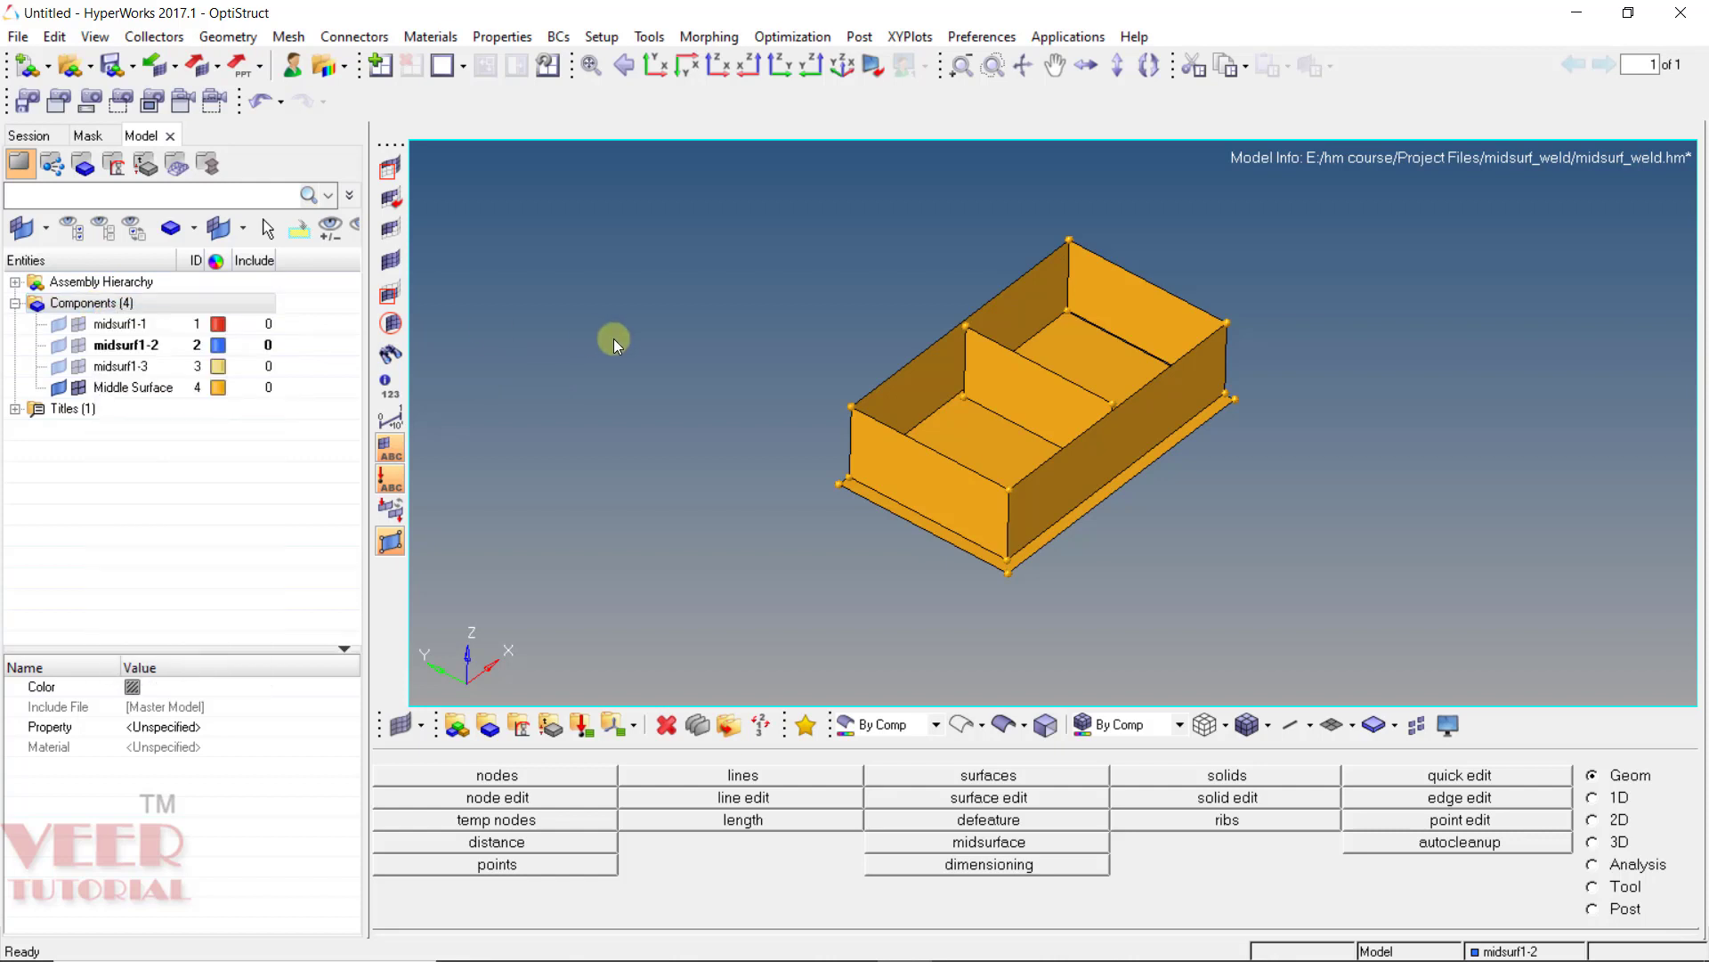
left_click(492, 730)
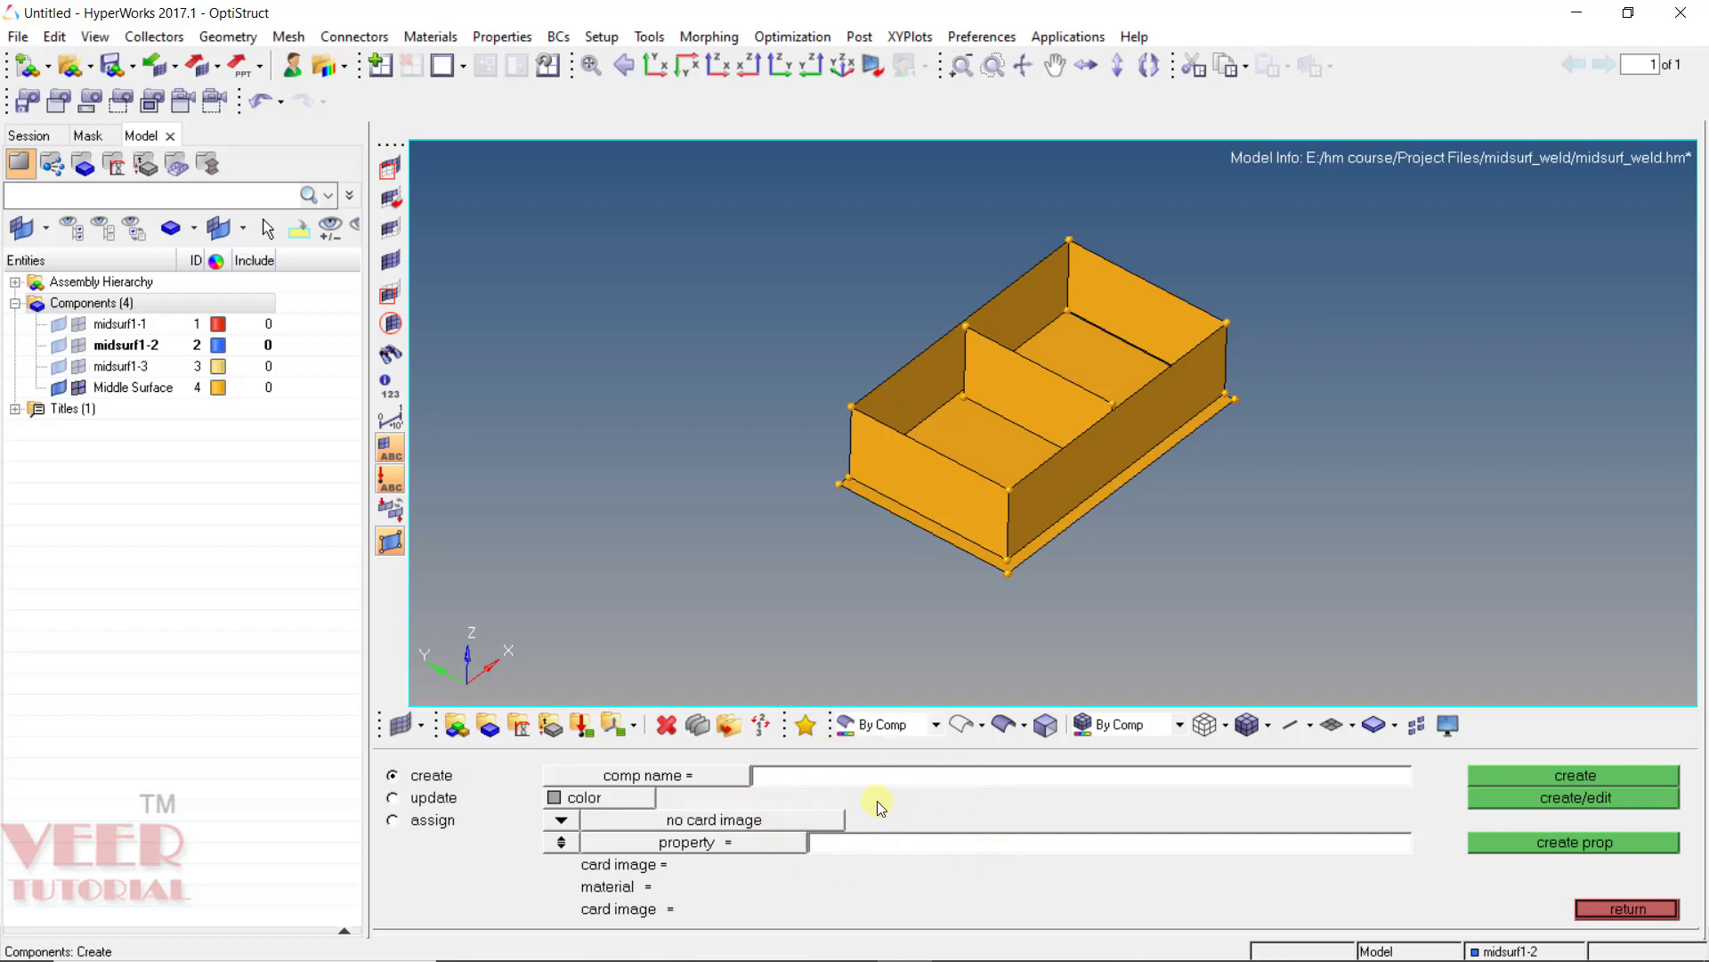
left_click(1642, 904)
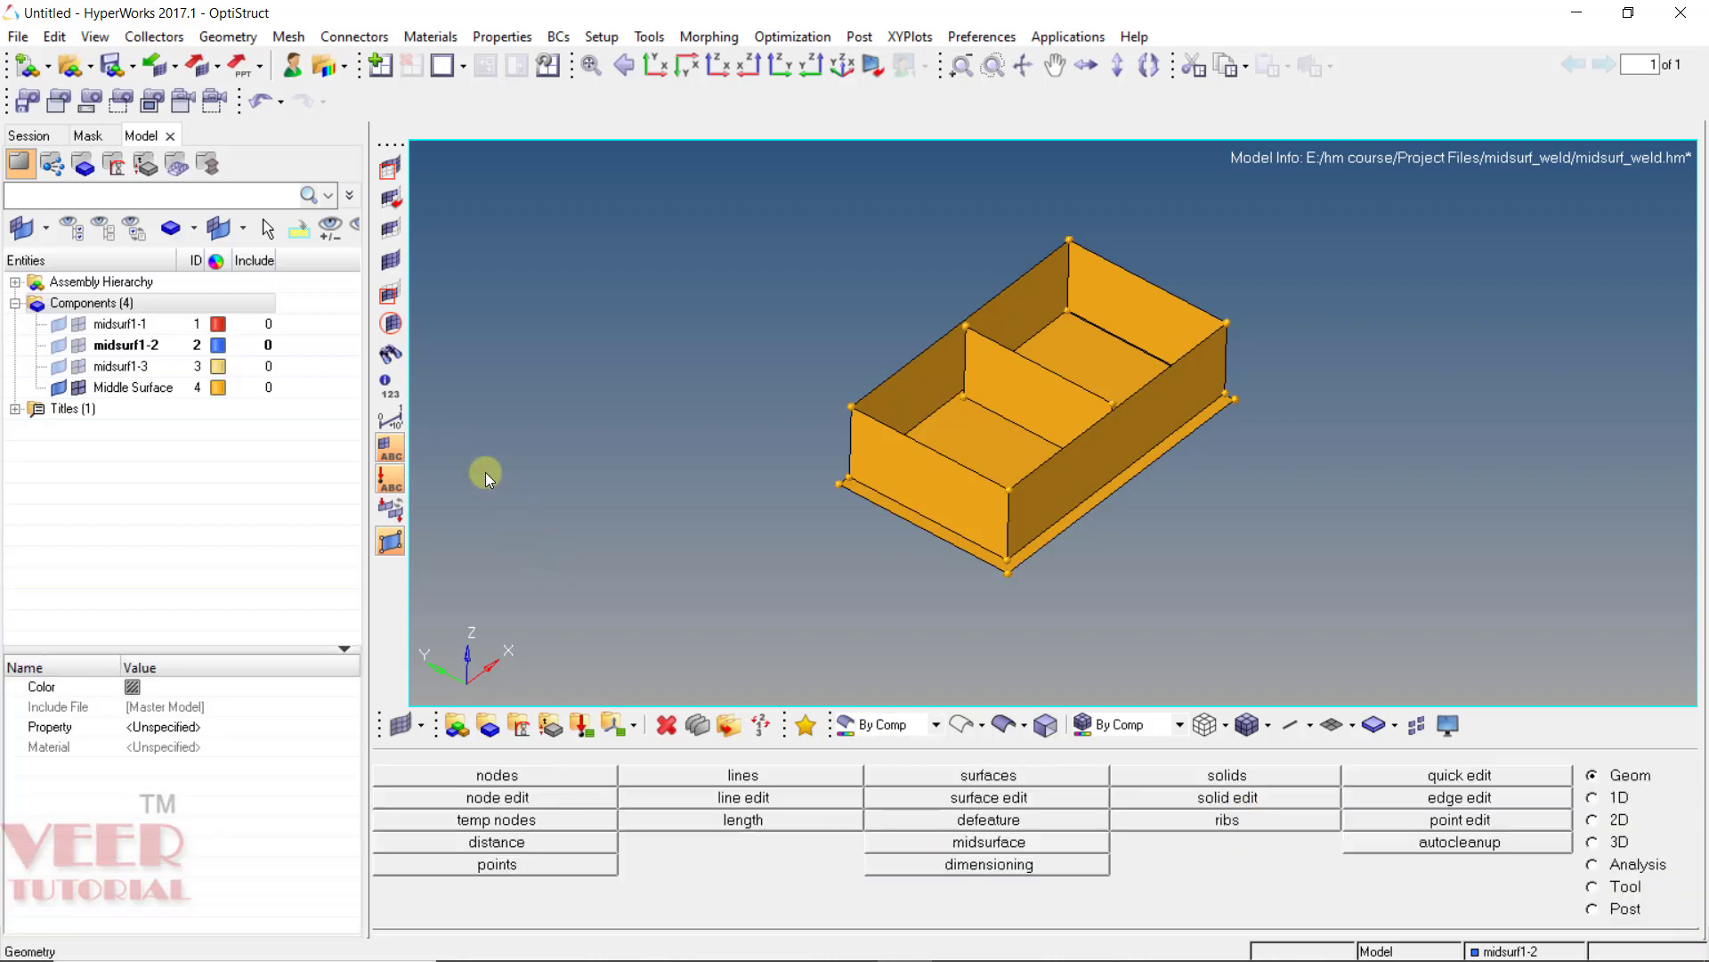
Create a new component named pshell_6
right_click(105, 306)
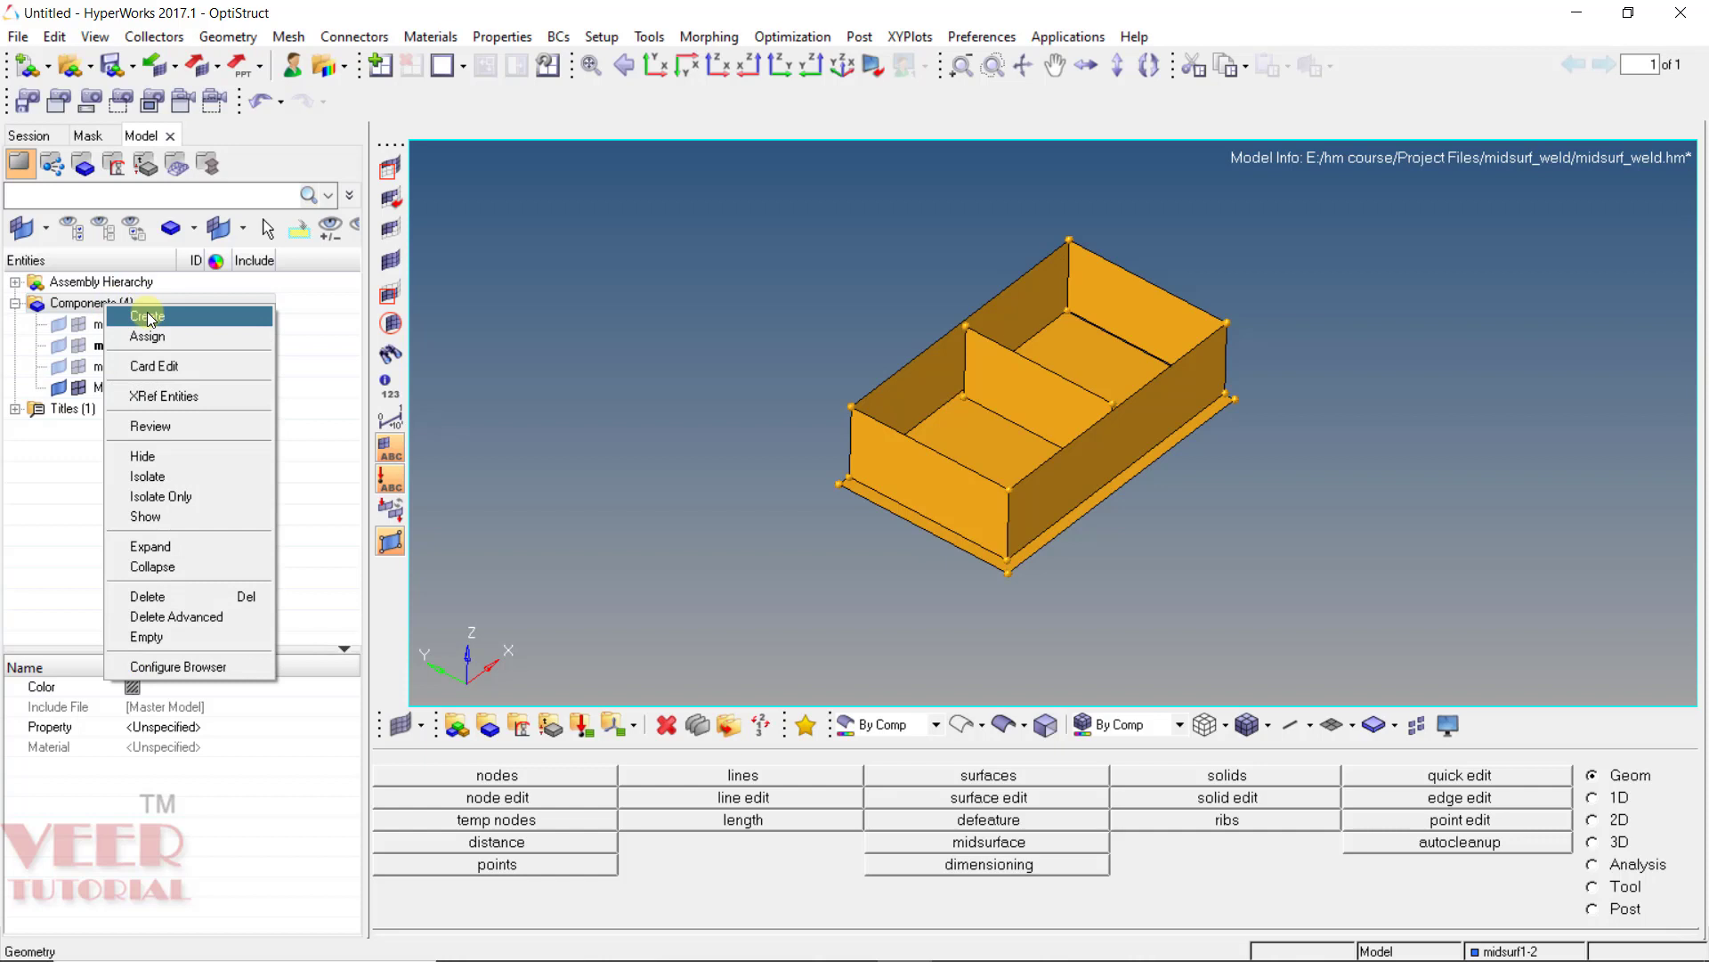
left_click(147, 317)
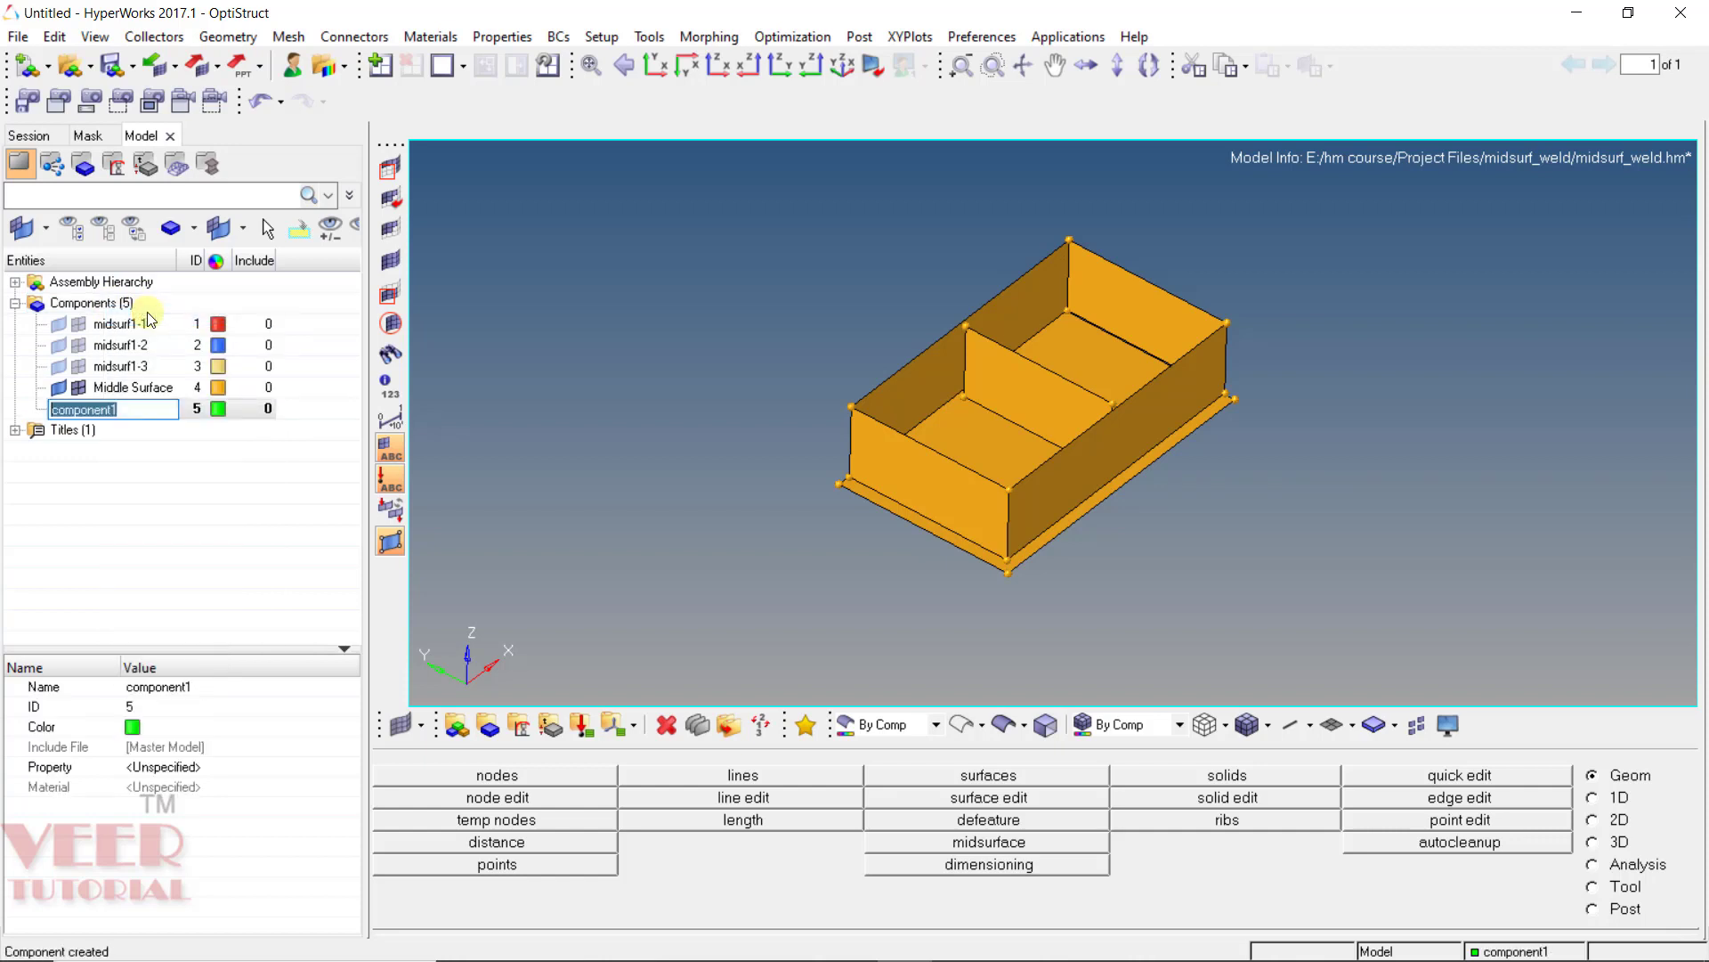
type("pshell_6")
key("Return")
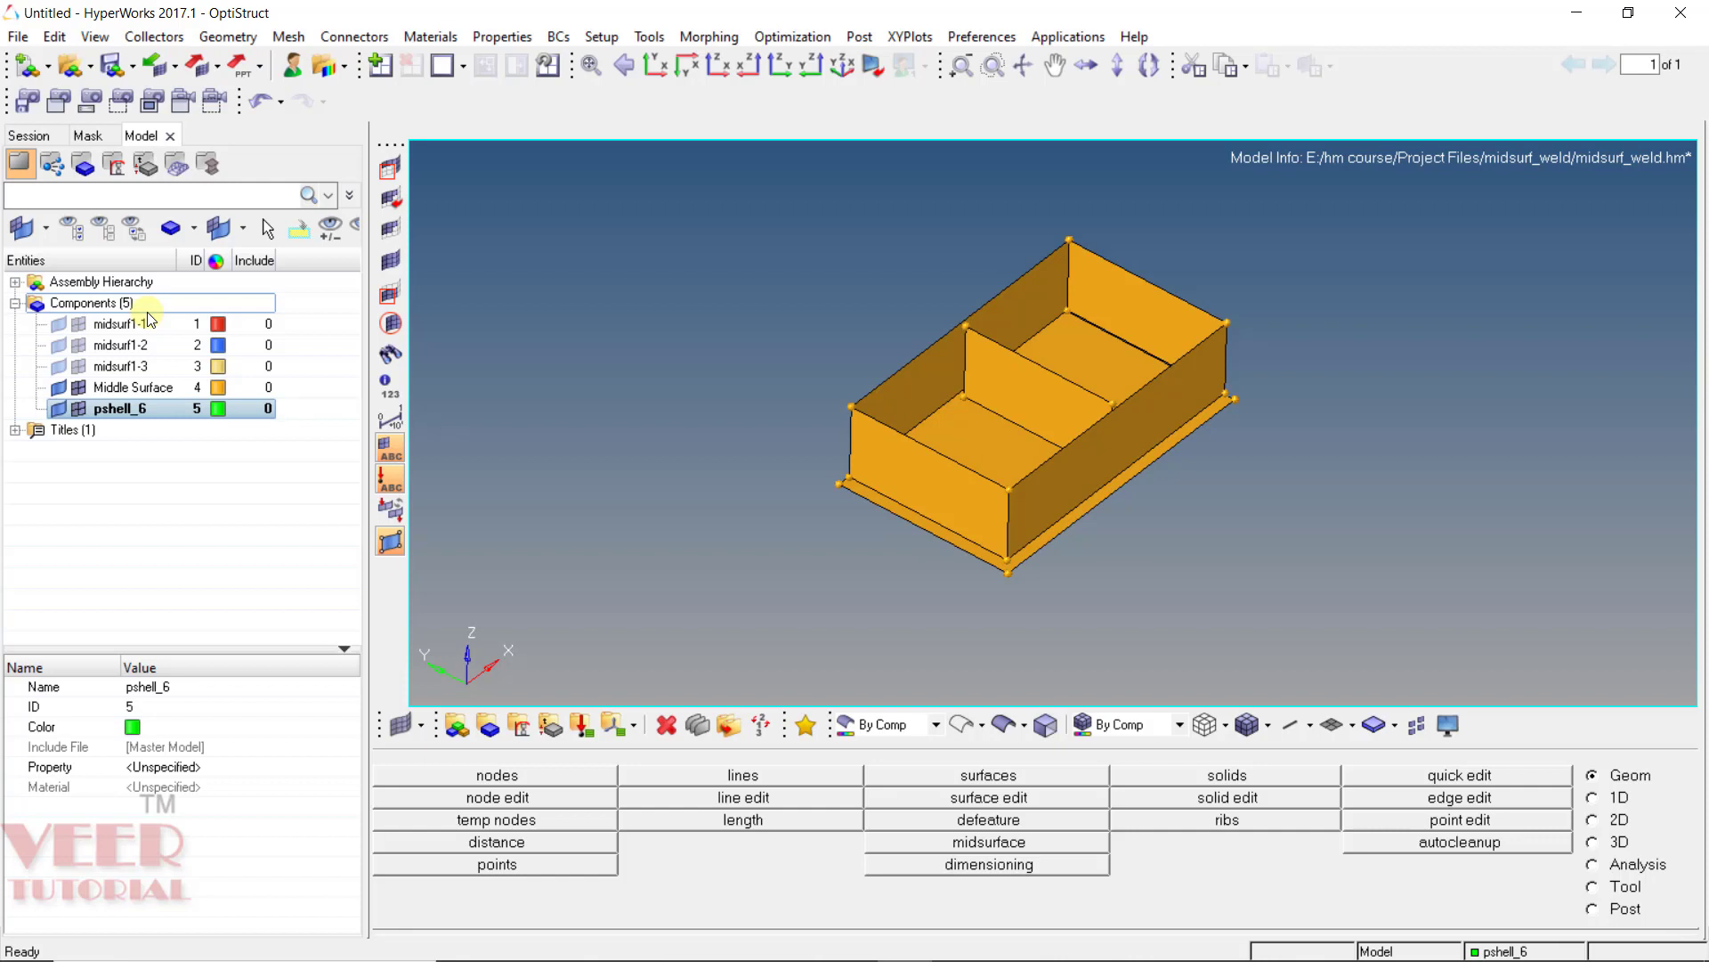
left_click(542, 351)
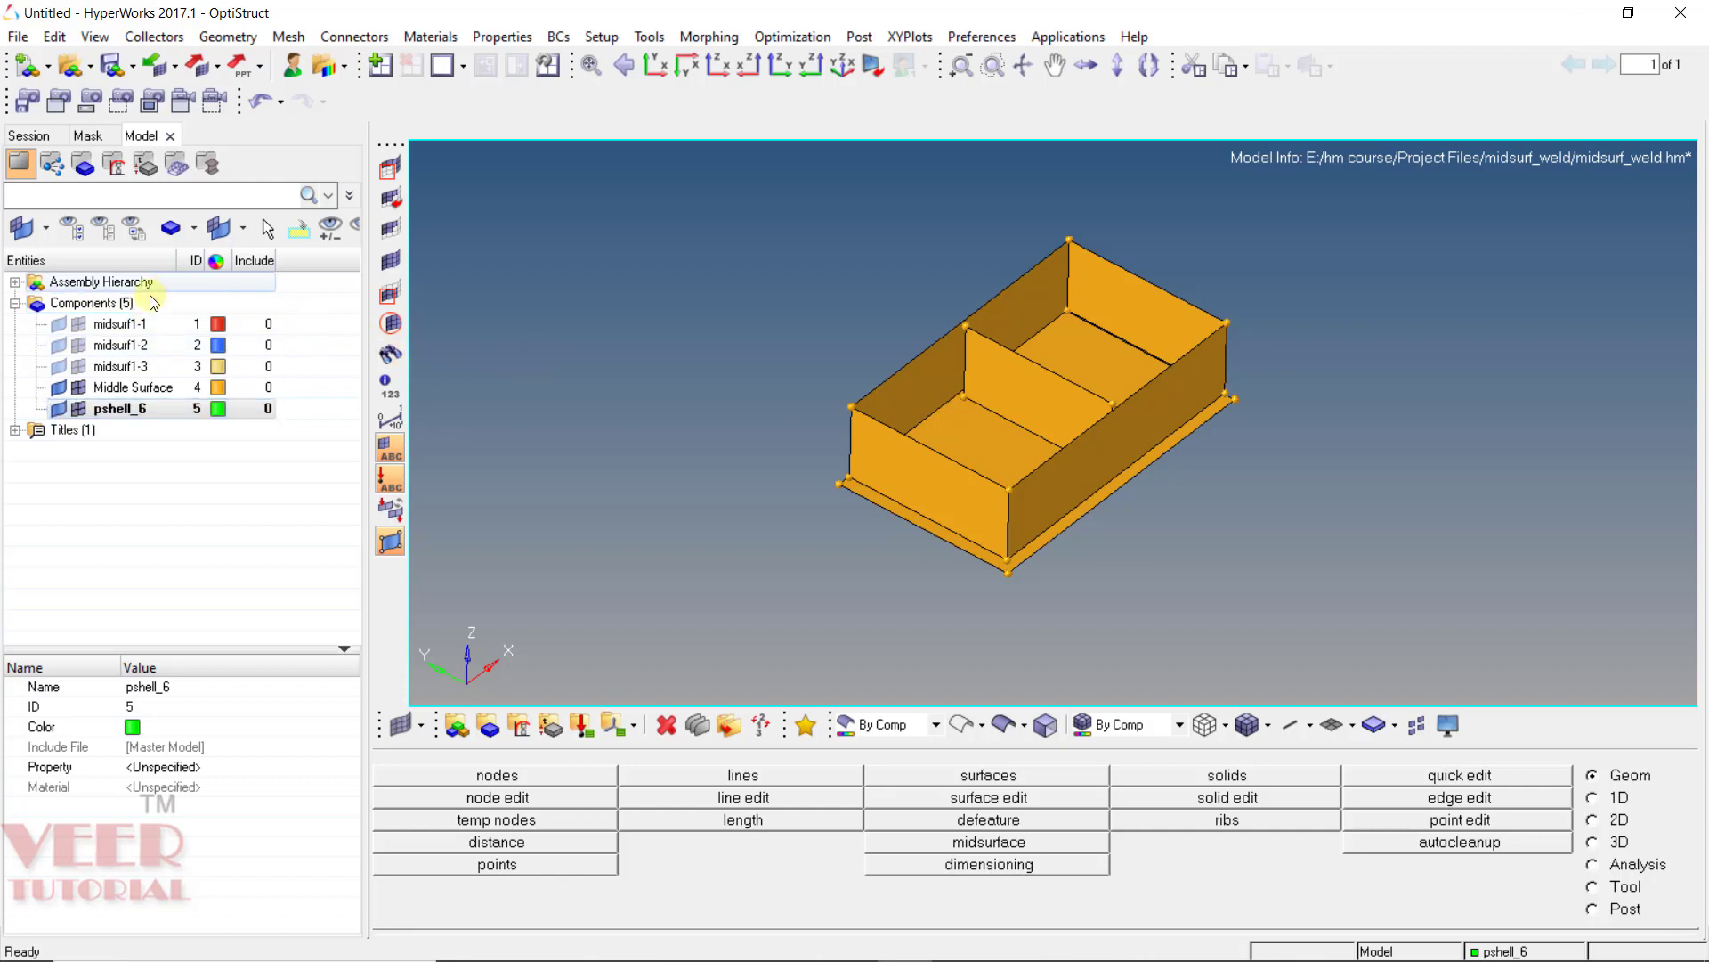
Create another component named pshell_4
left_click(125, 304)
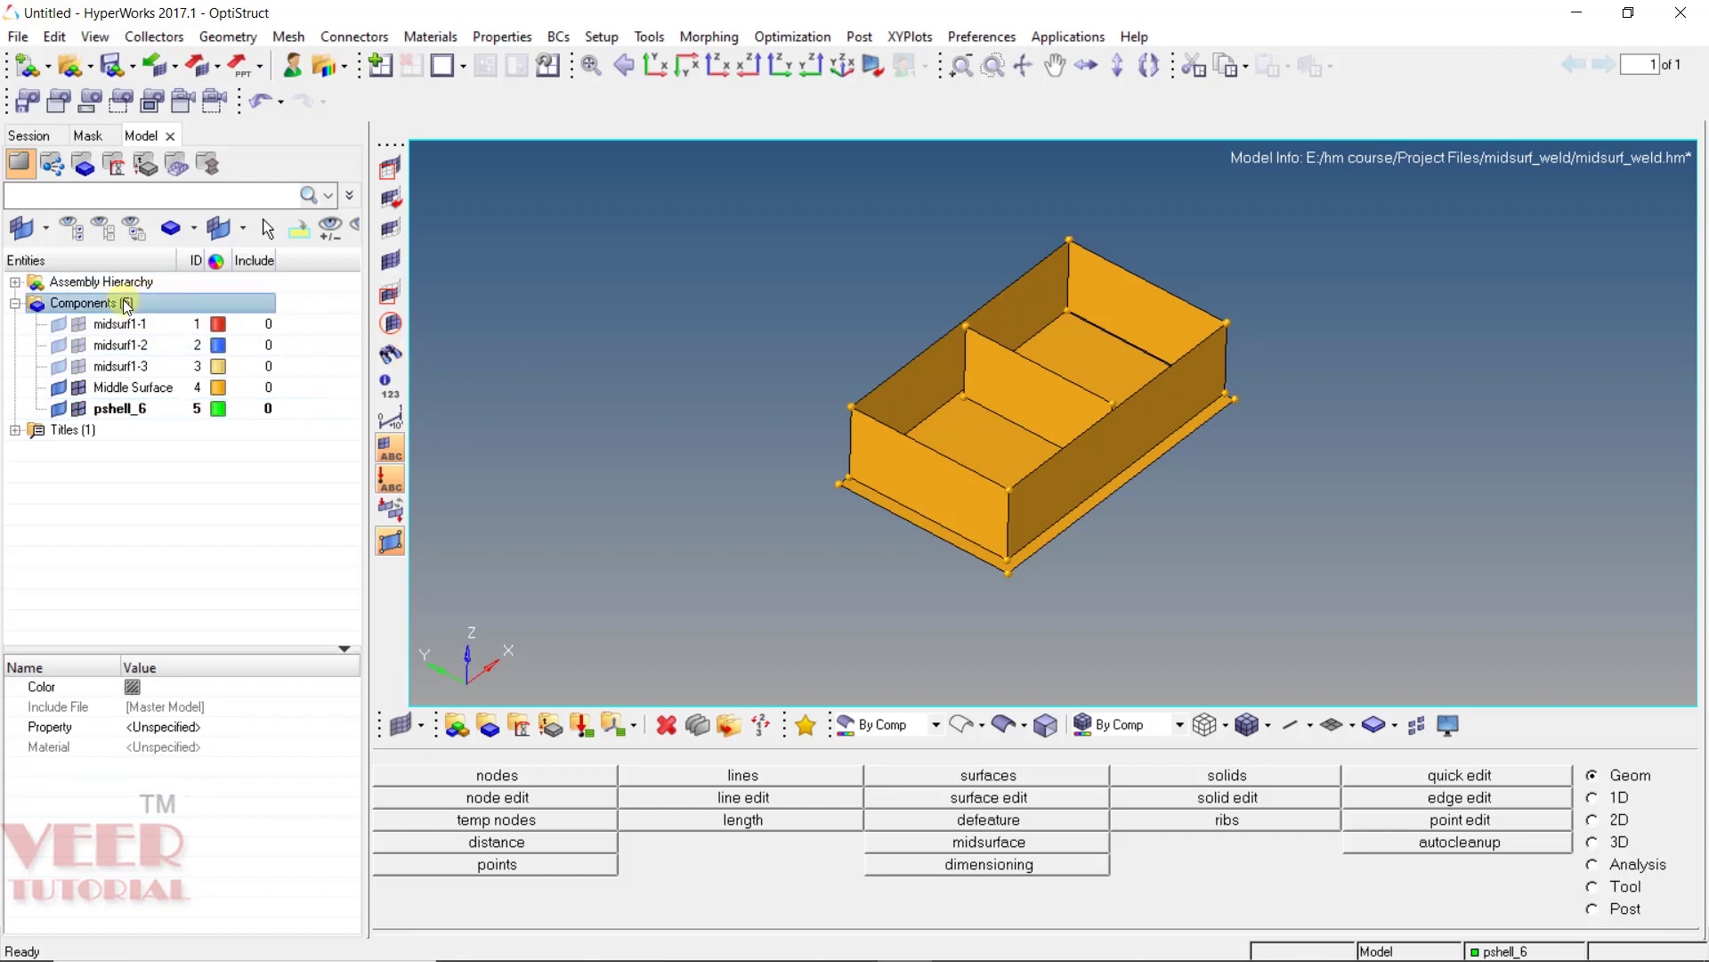
right_click(125, 304)
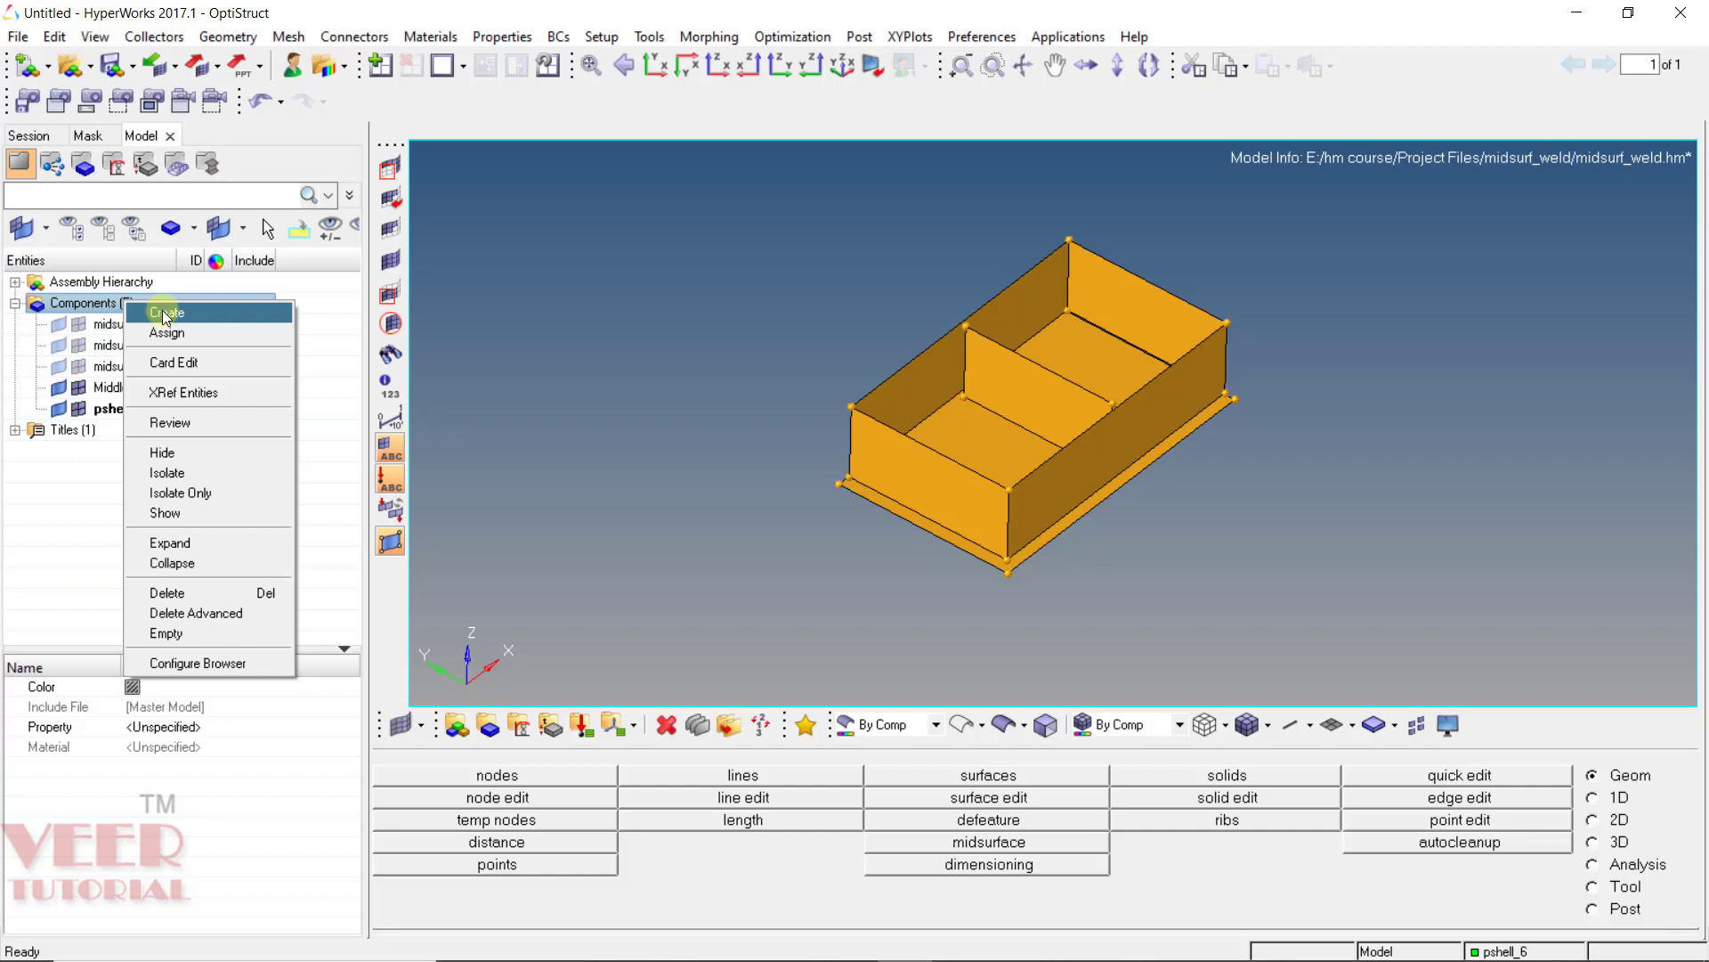
left_click(165, 313)
type("psh")
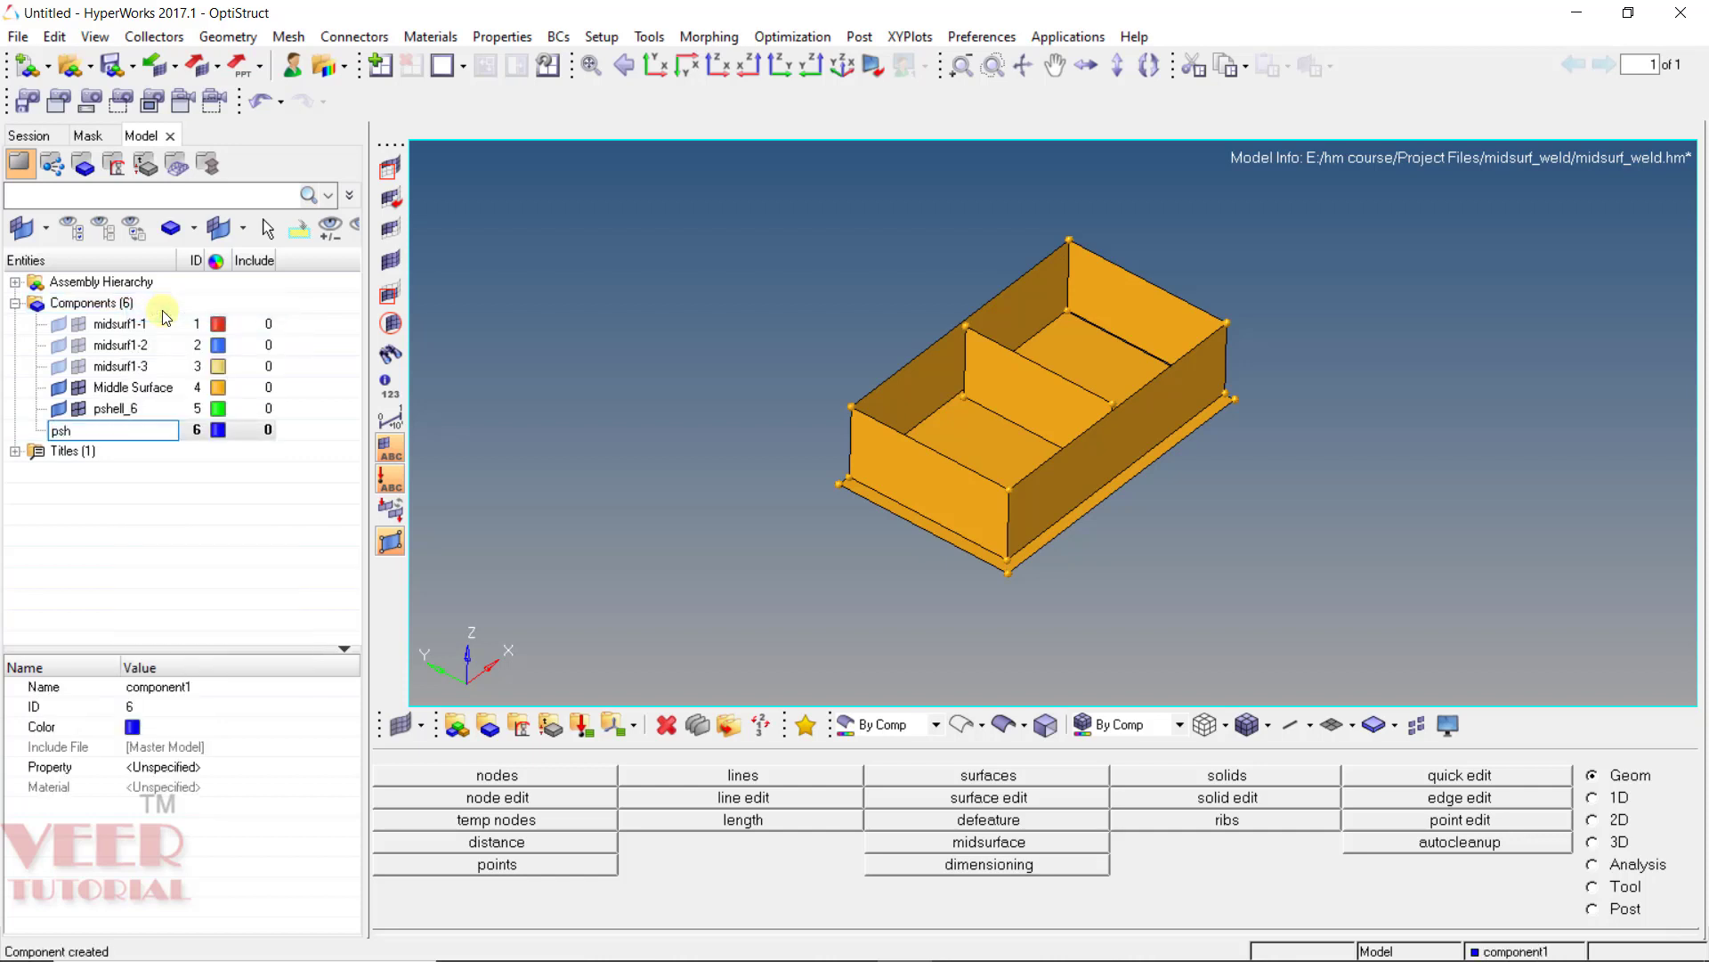
type("ell_4")
key("Return")
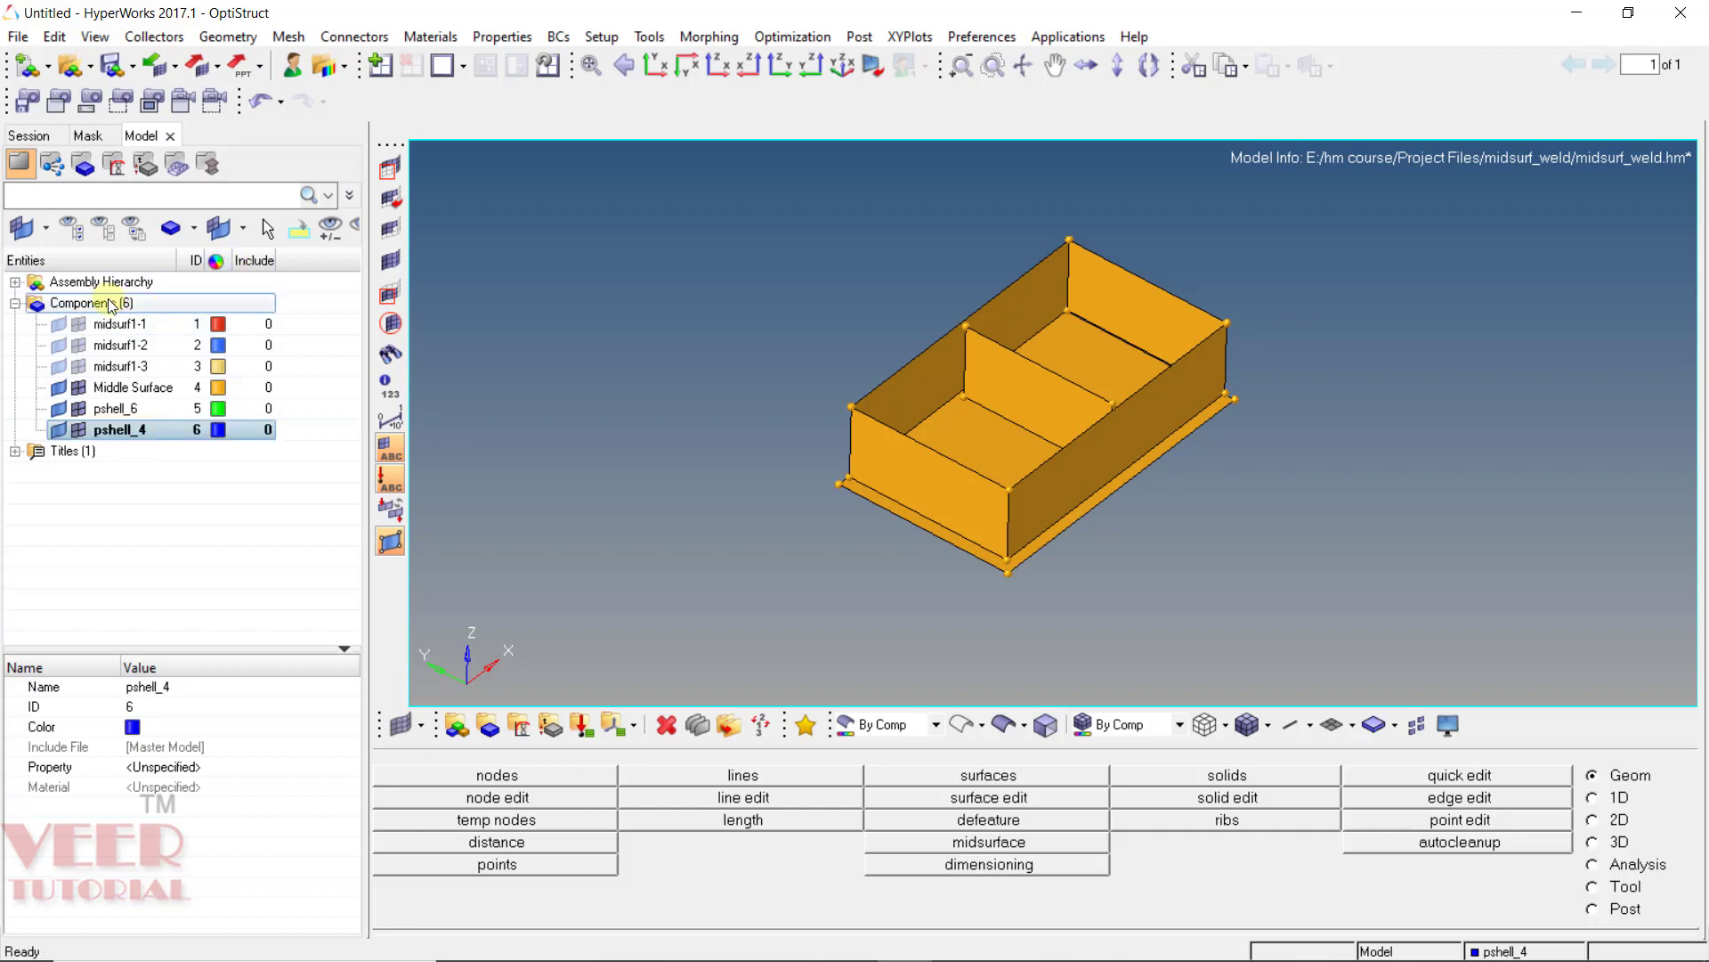
Create a third shell component named pshell_5
right_click(111, 306)
left_click(145, 313)
type("pshe")
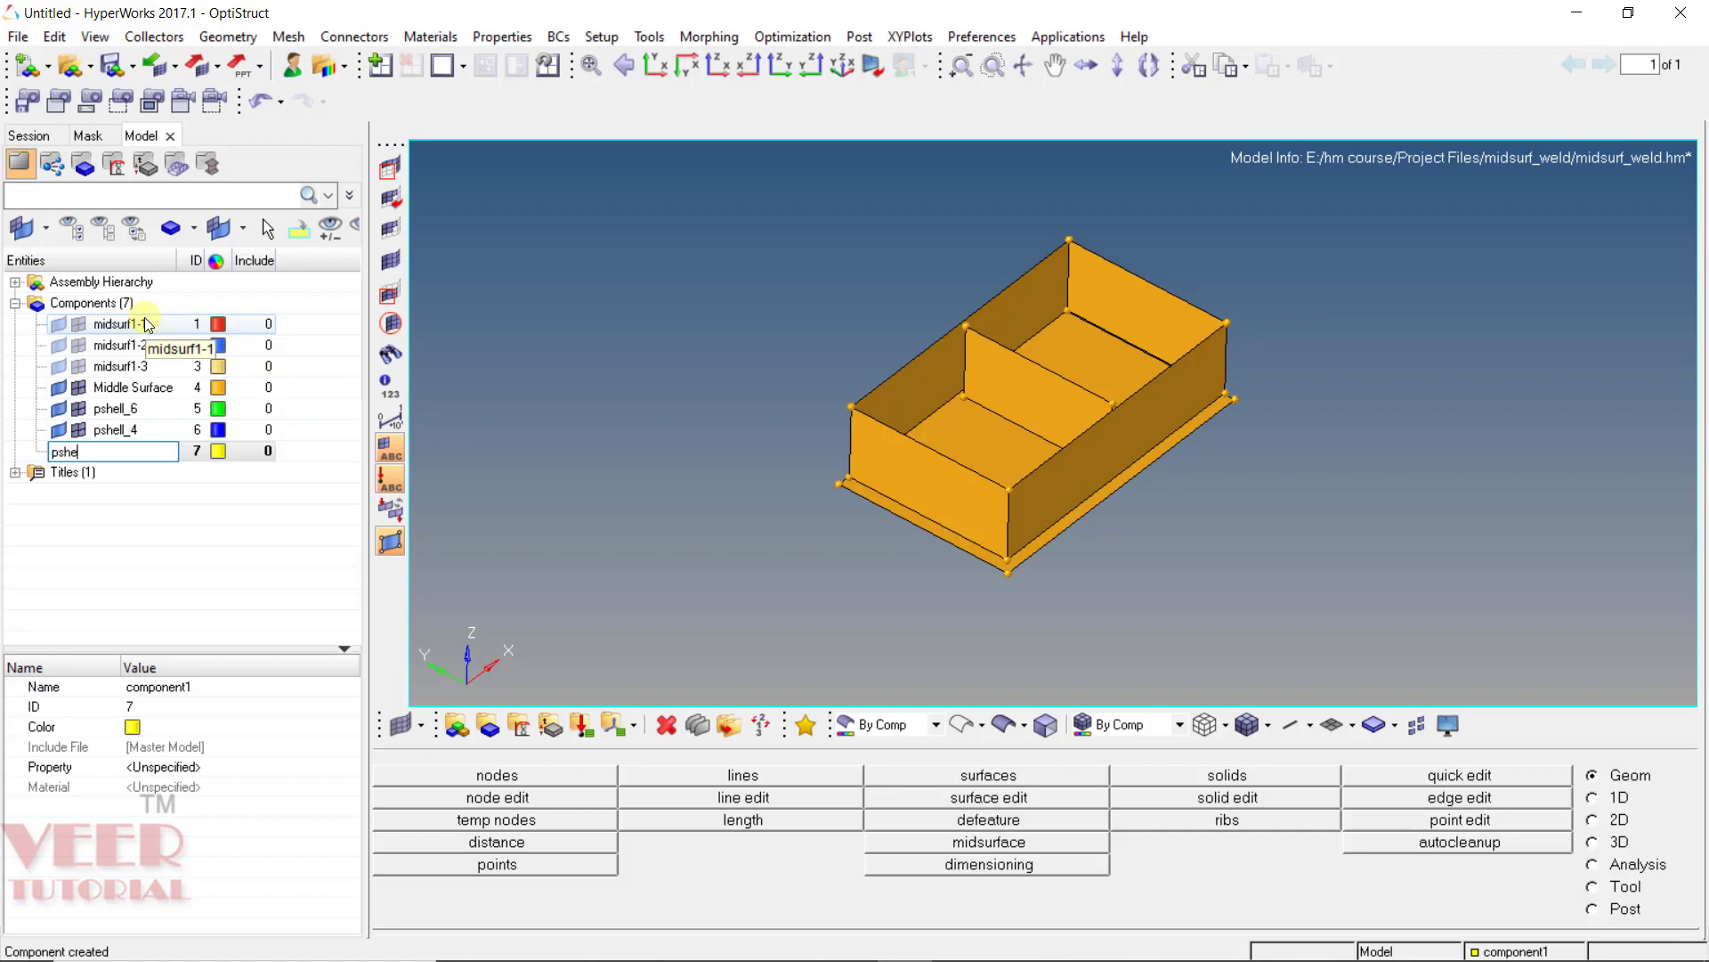
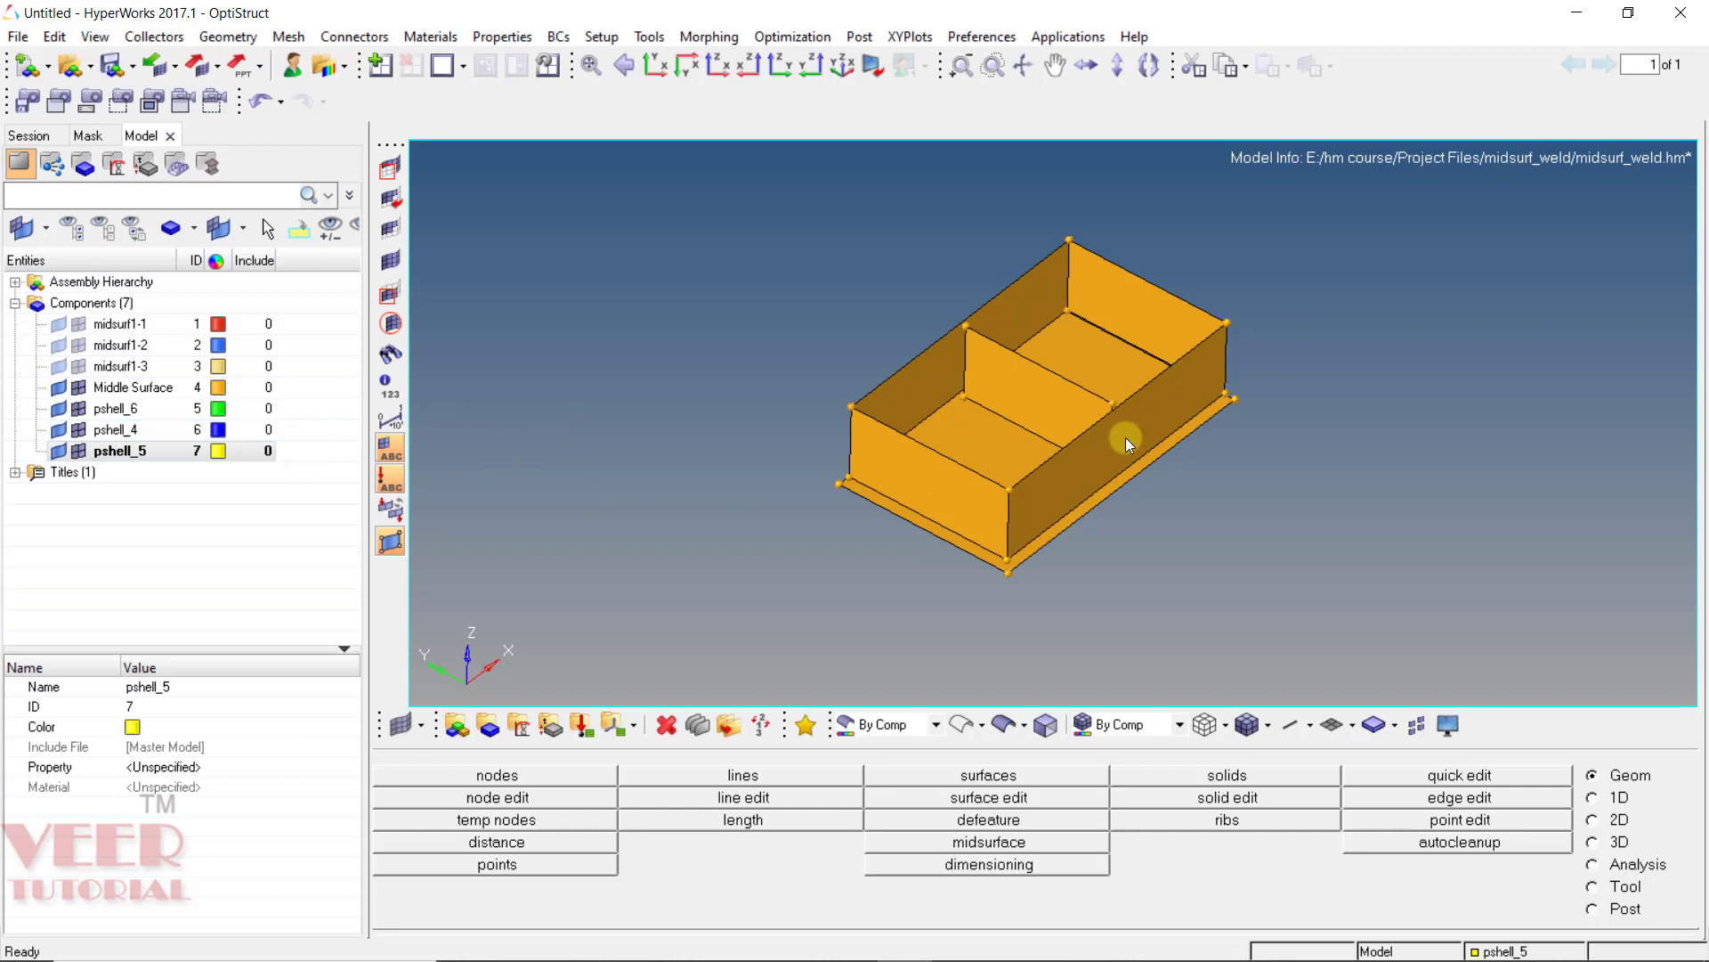
scroll(1202, 378, "up", 6)
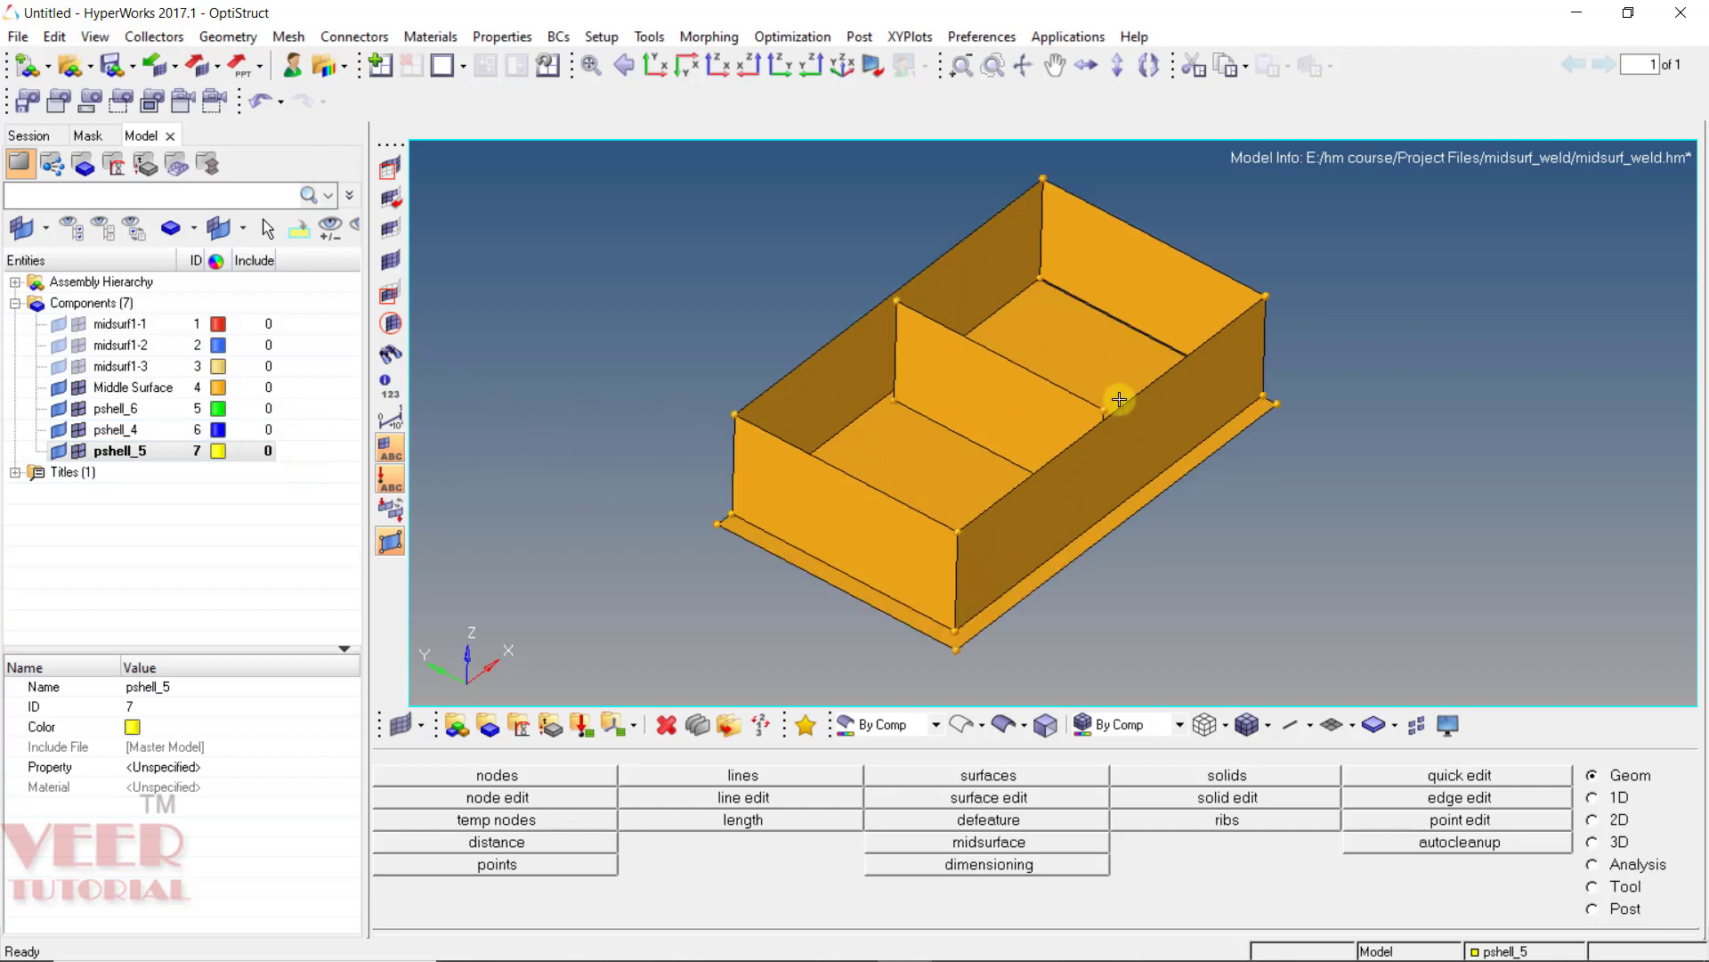
scroll(1298, 351, "down", 3)
scroll(1286, 412, "up", 5)
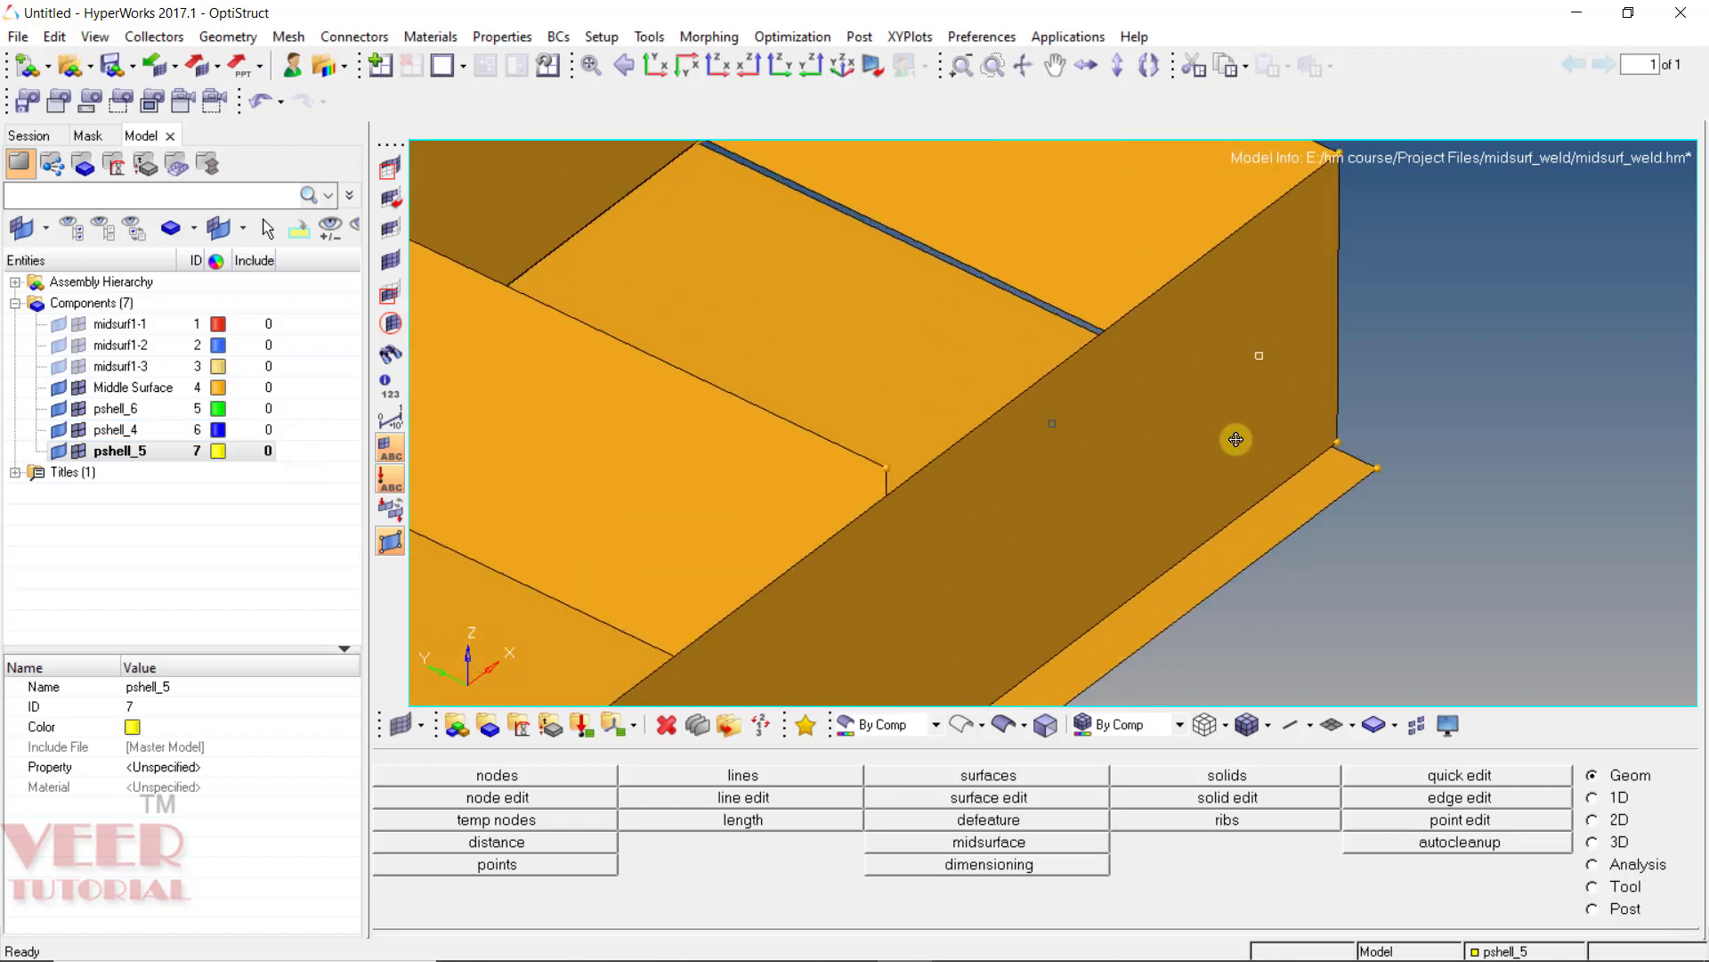
scroll(1207, 420, "down", 6)
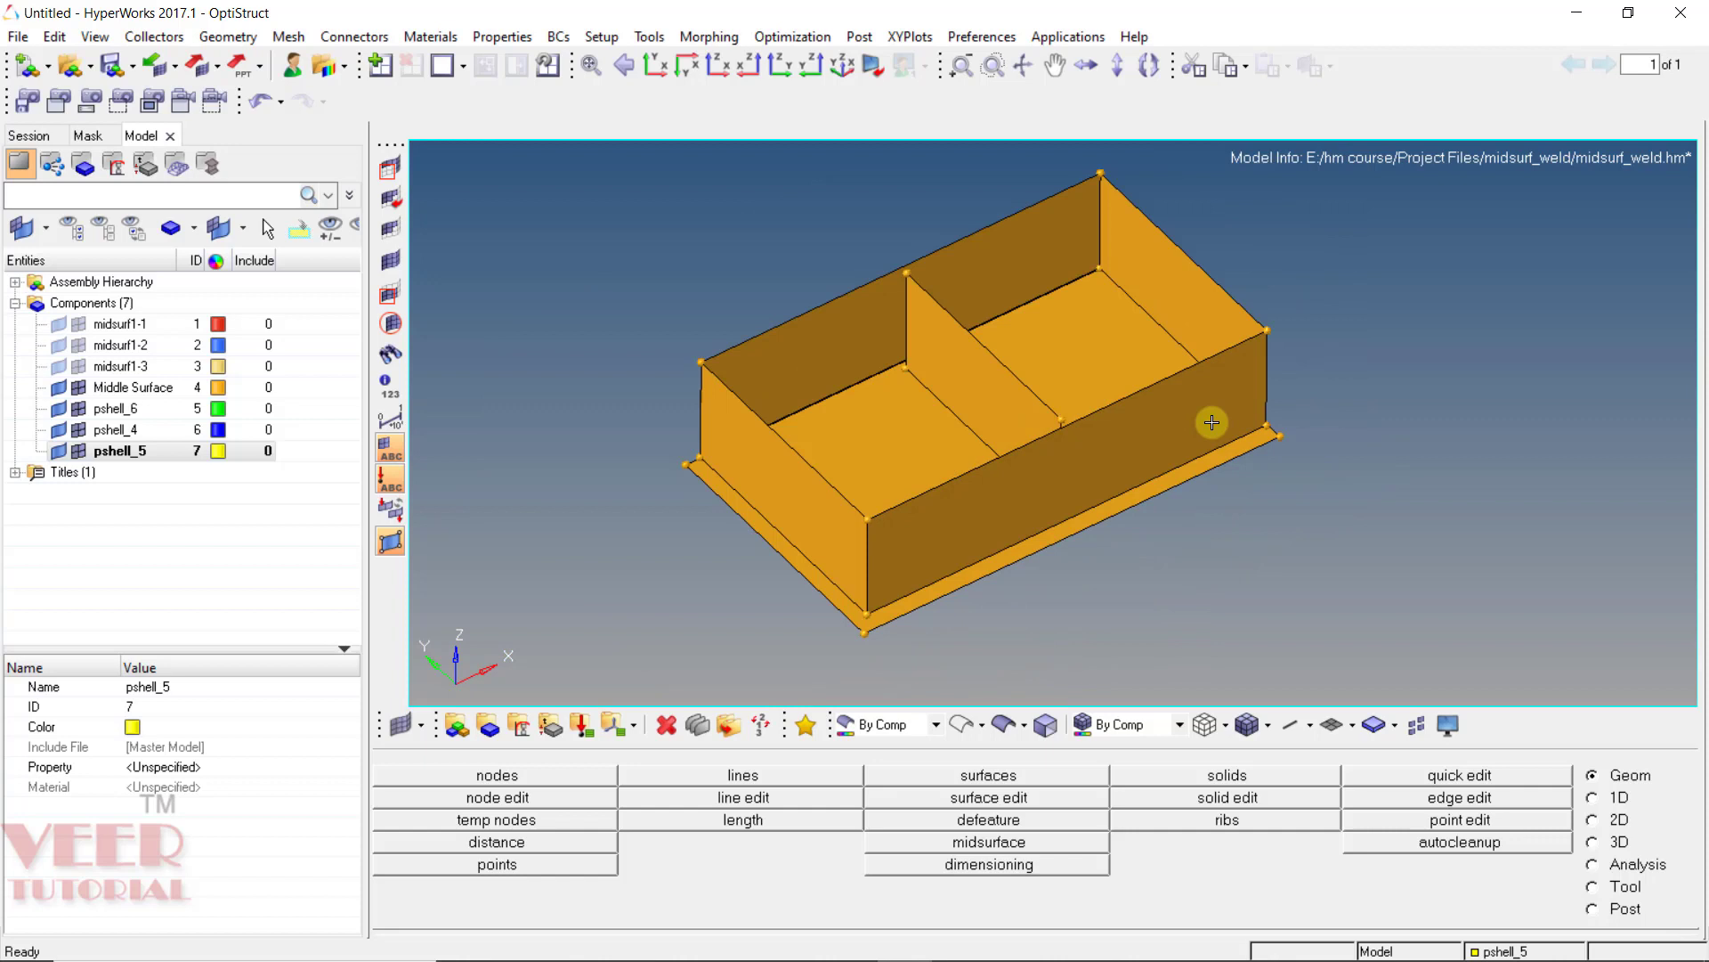
Organize the four side wall midsurfaces by moving them as surfaces into the pshell_4 component
key("shift+F11")
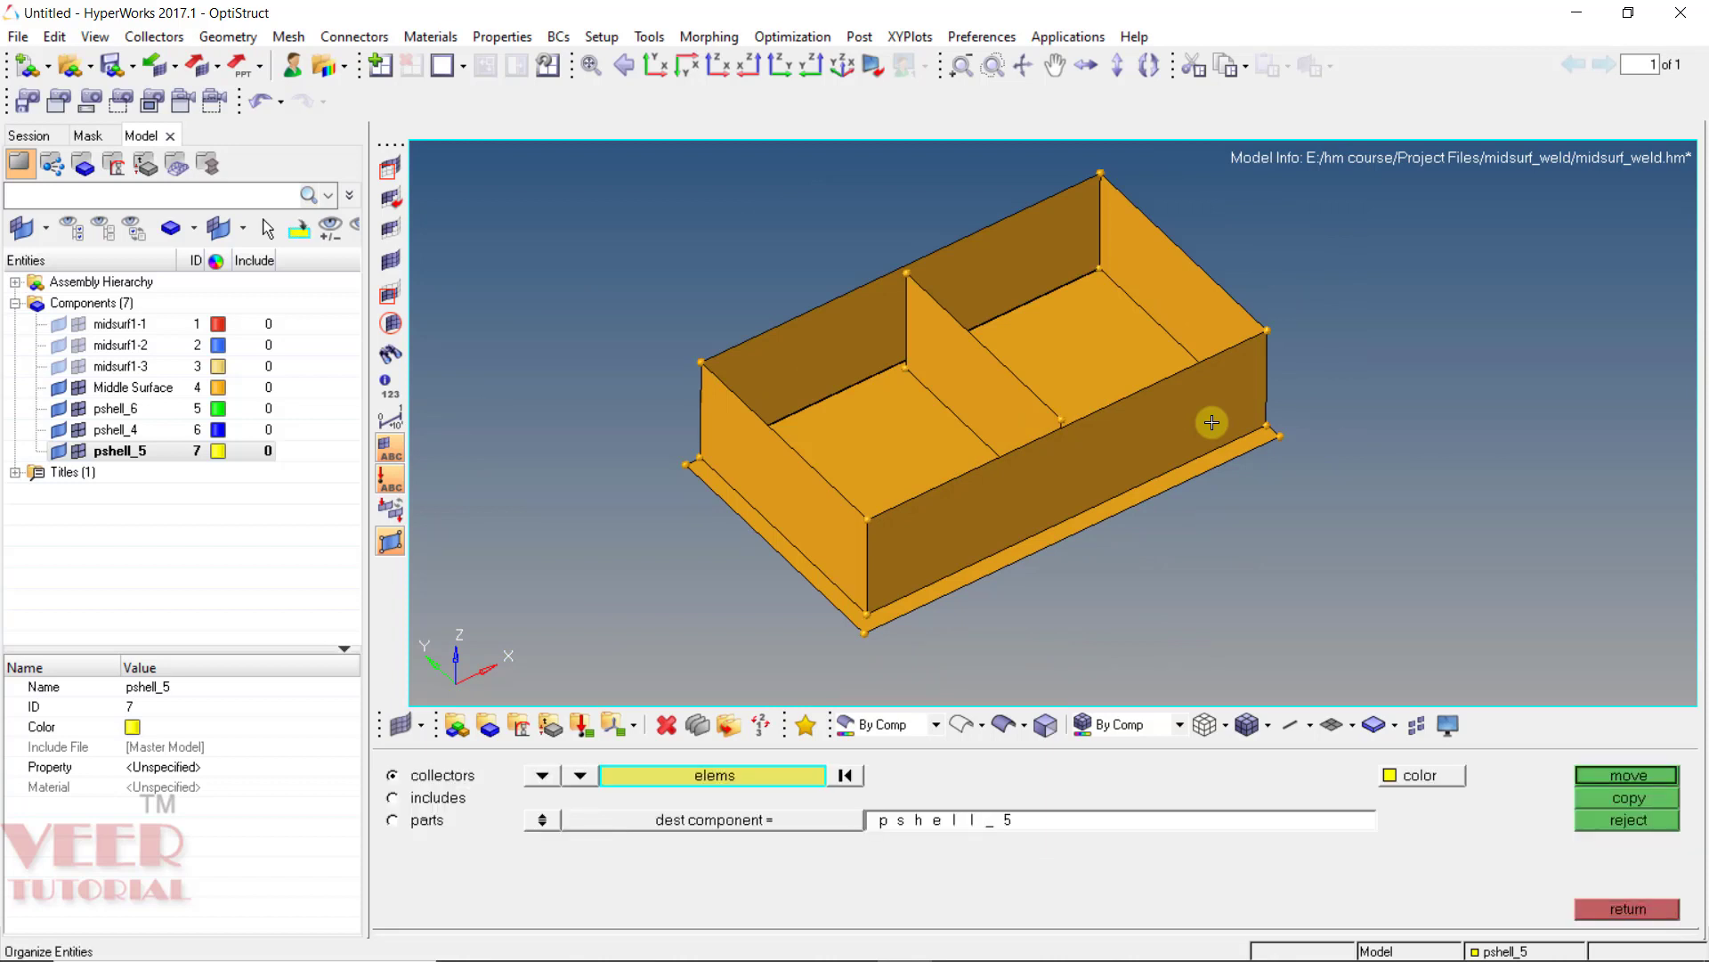
left_click(547, 778)
left_click(591, 842)
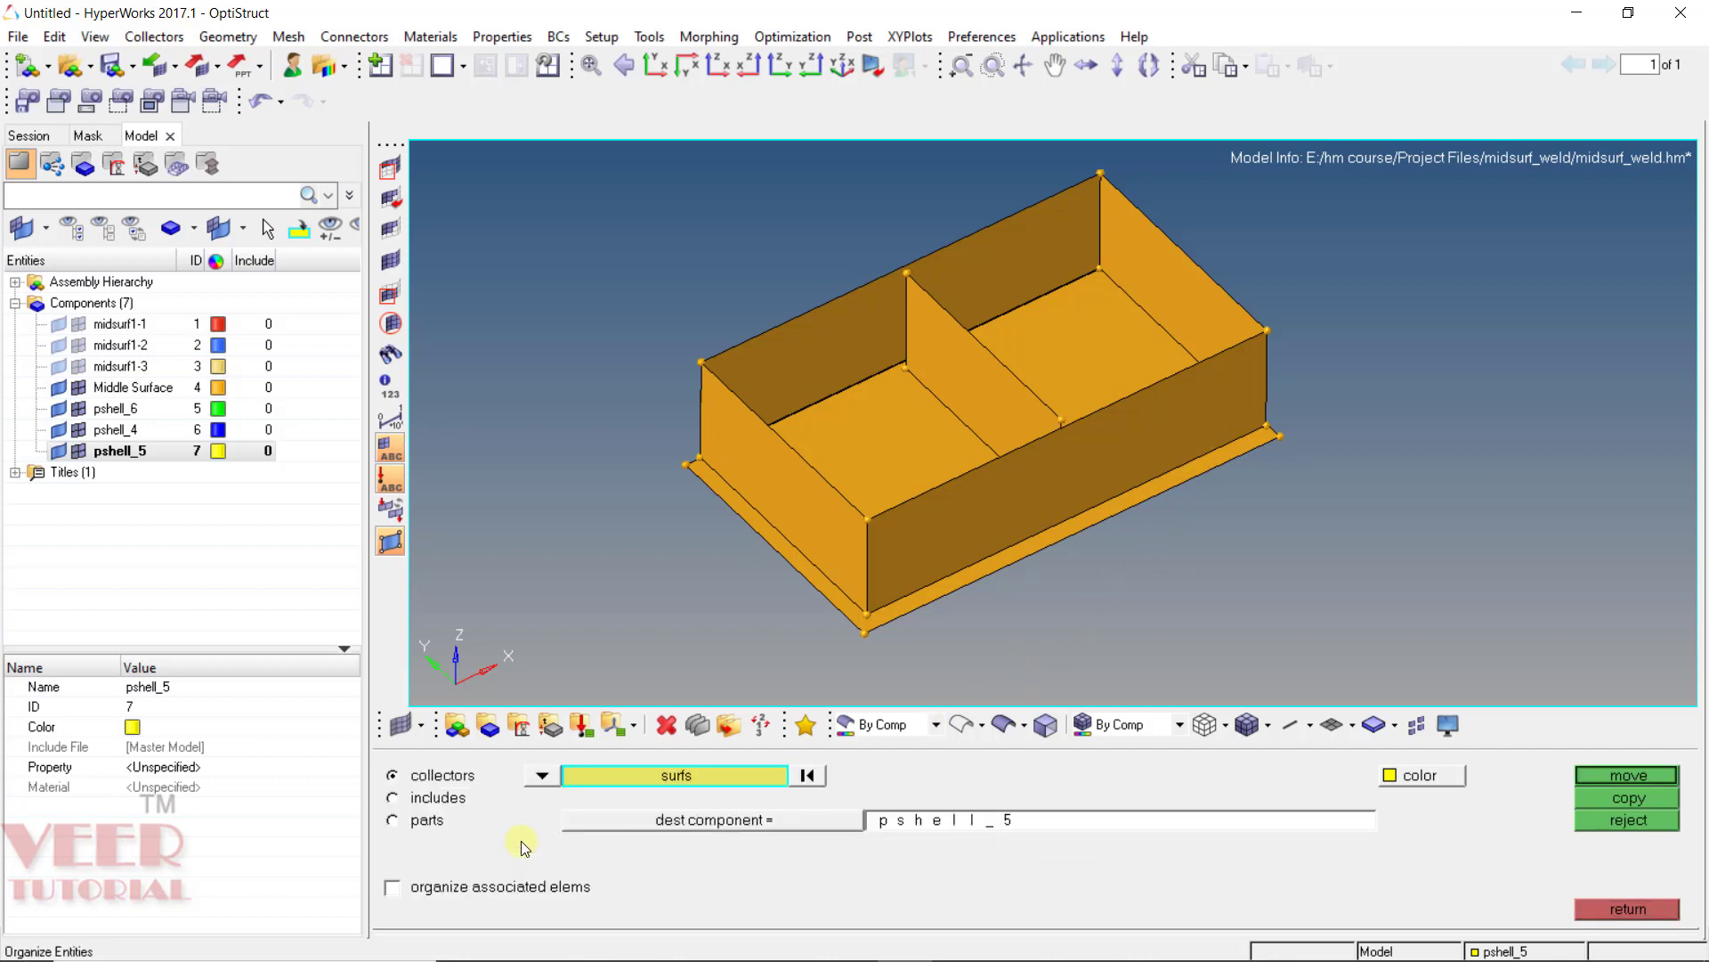
left_click(709, 817)
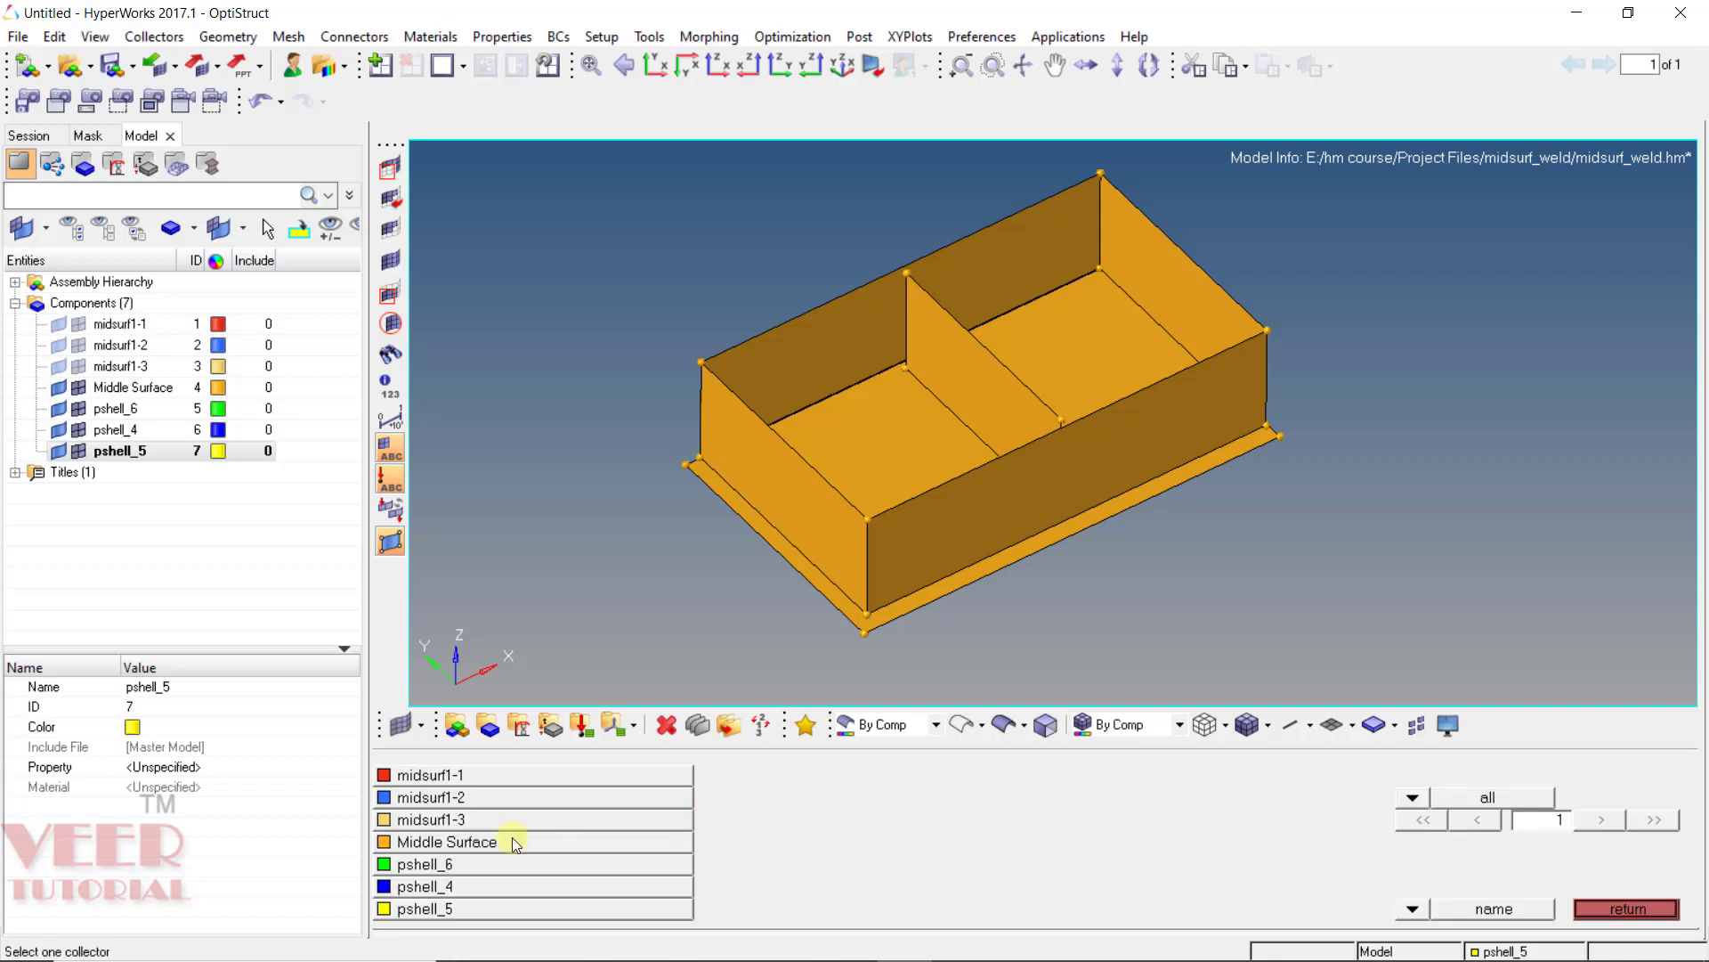
left_click(467, 885)
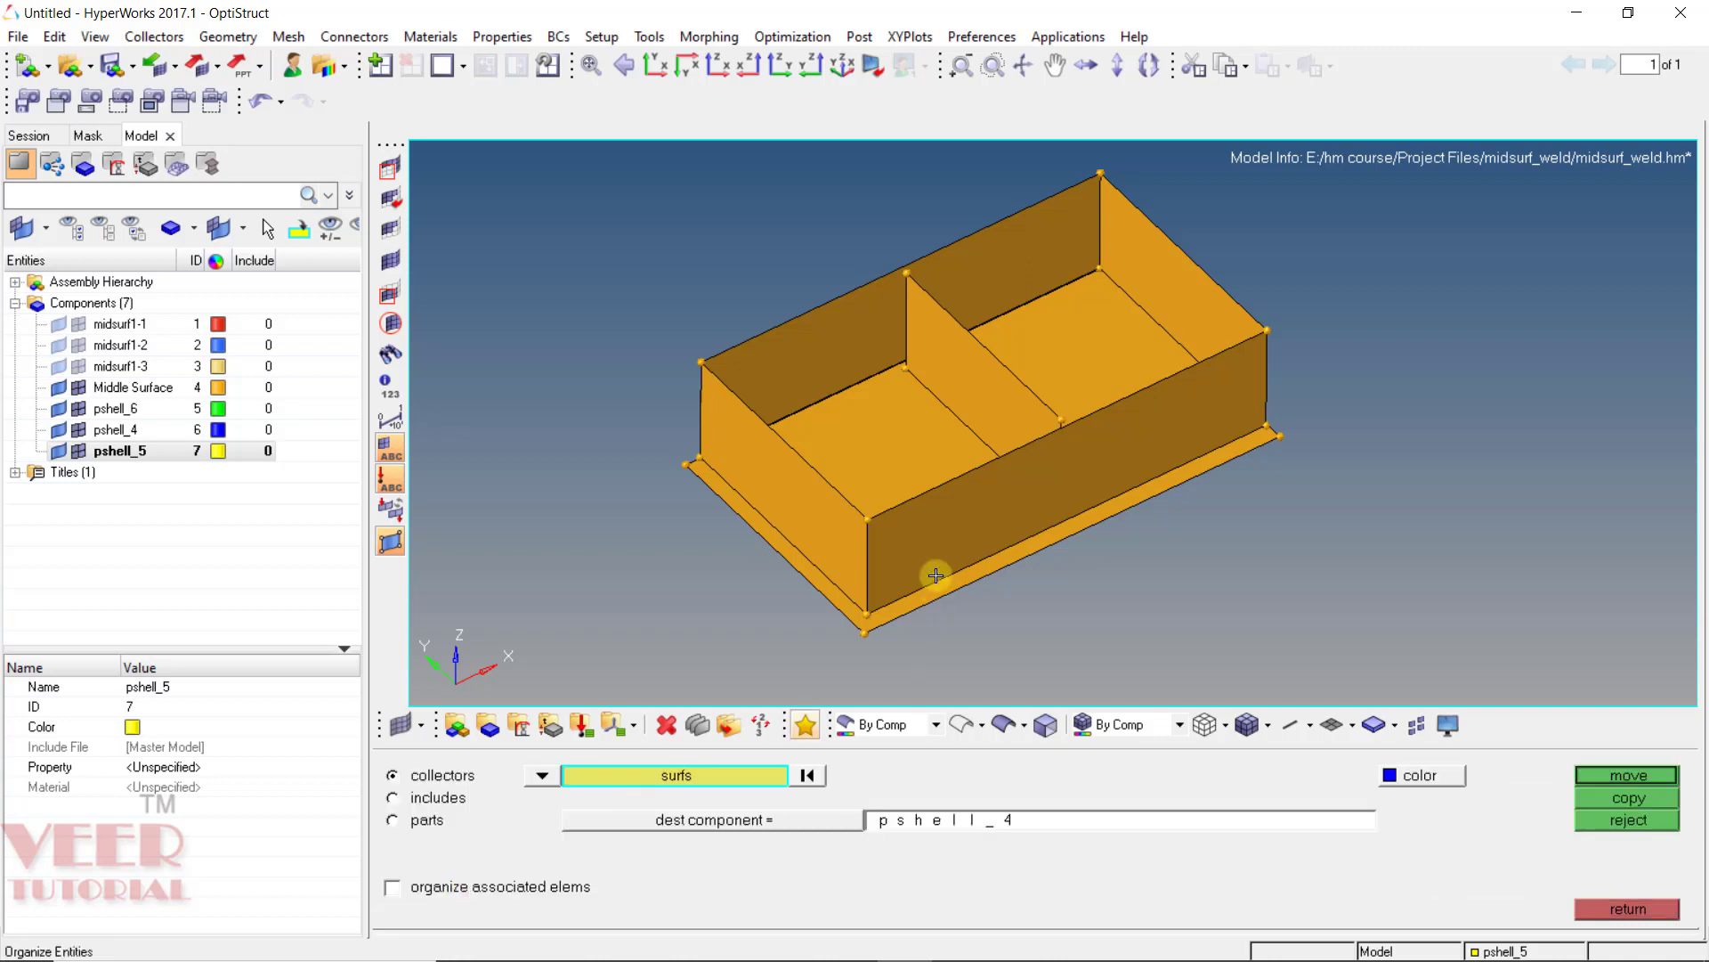
left_click_drag(1023, 534, 1077, 484, "ctrl")
scroll(1078, 484, "up", 3)
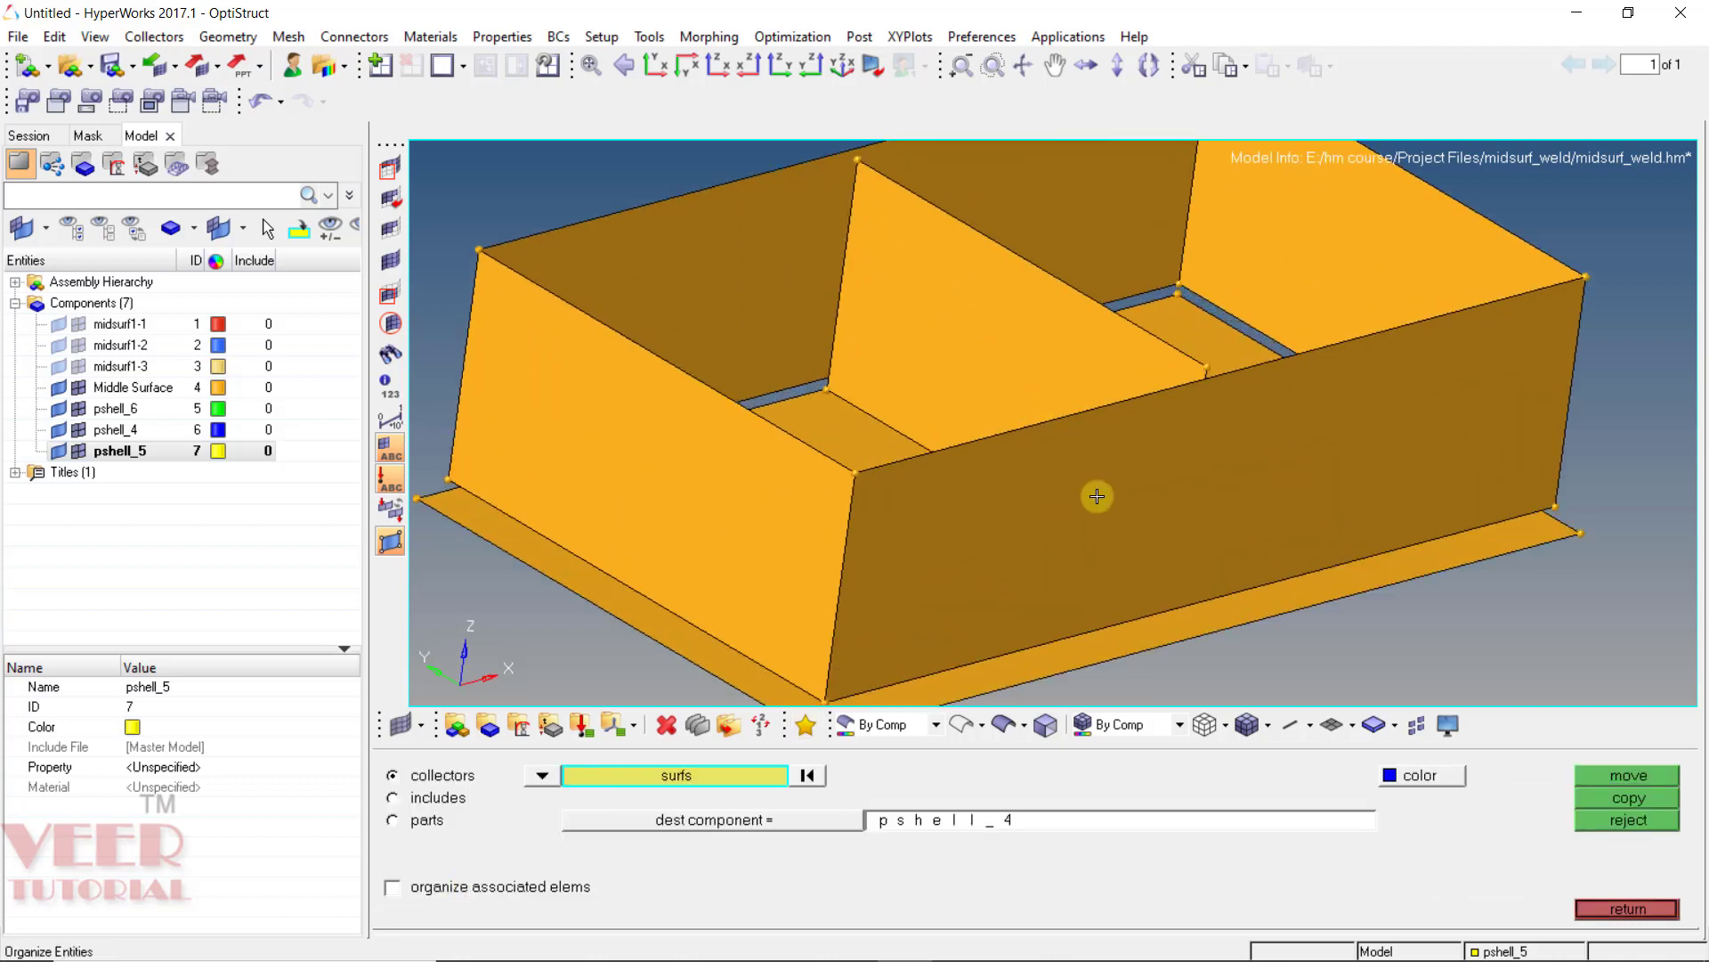
left_click(1097, 496)
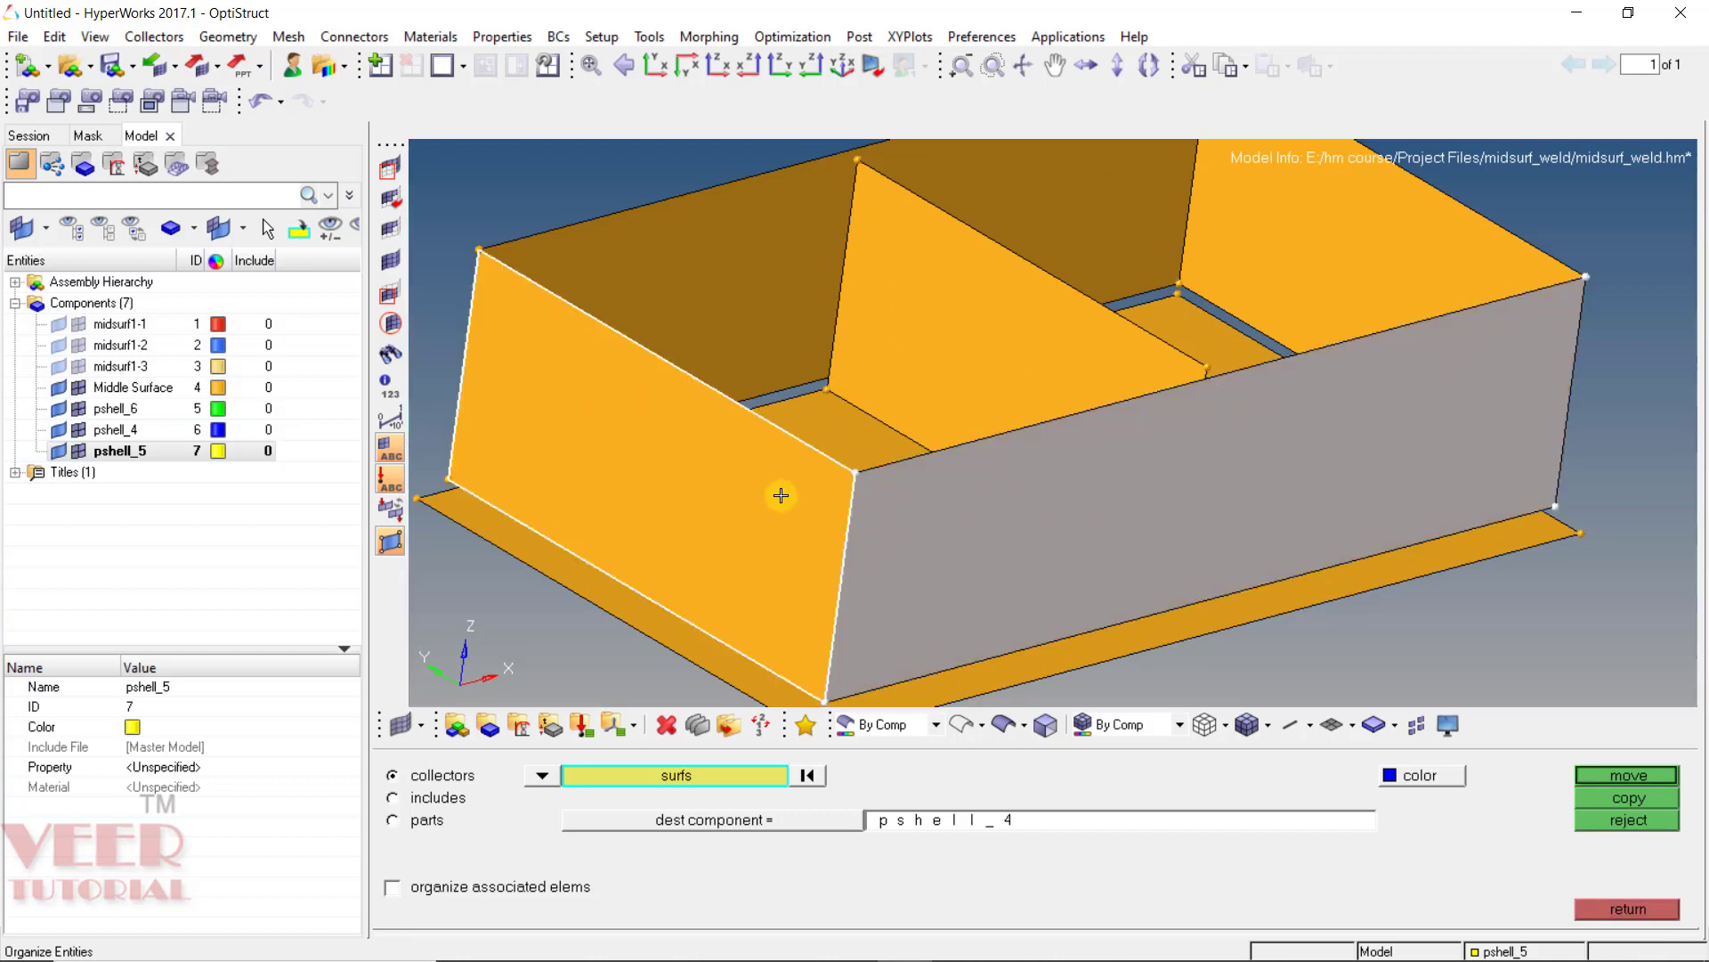
left_click(779, 485)
left_click(713, 297)
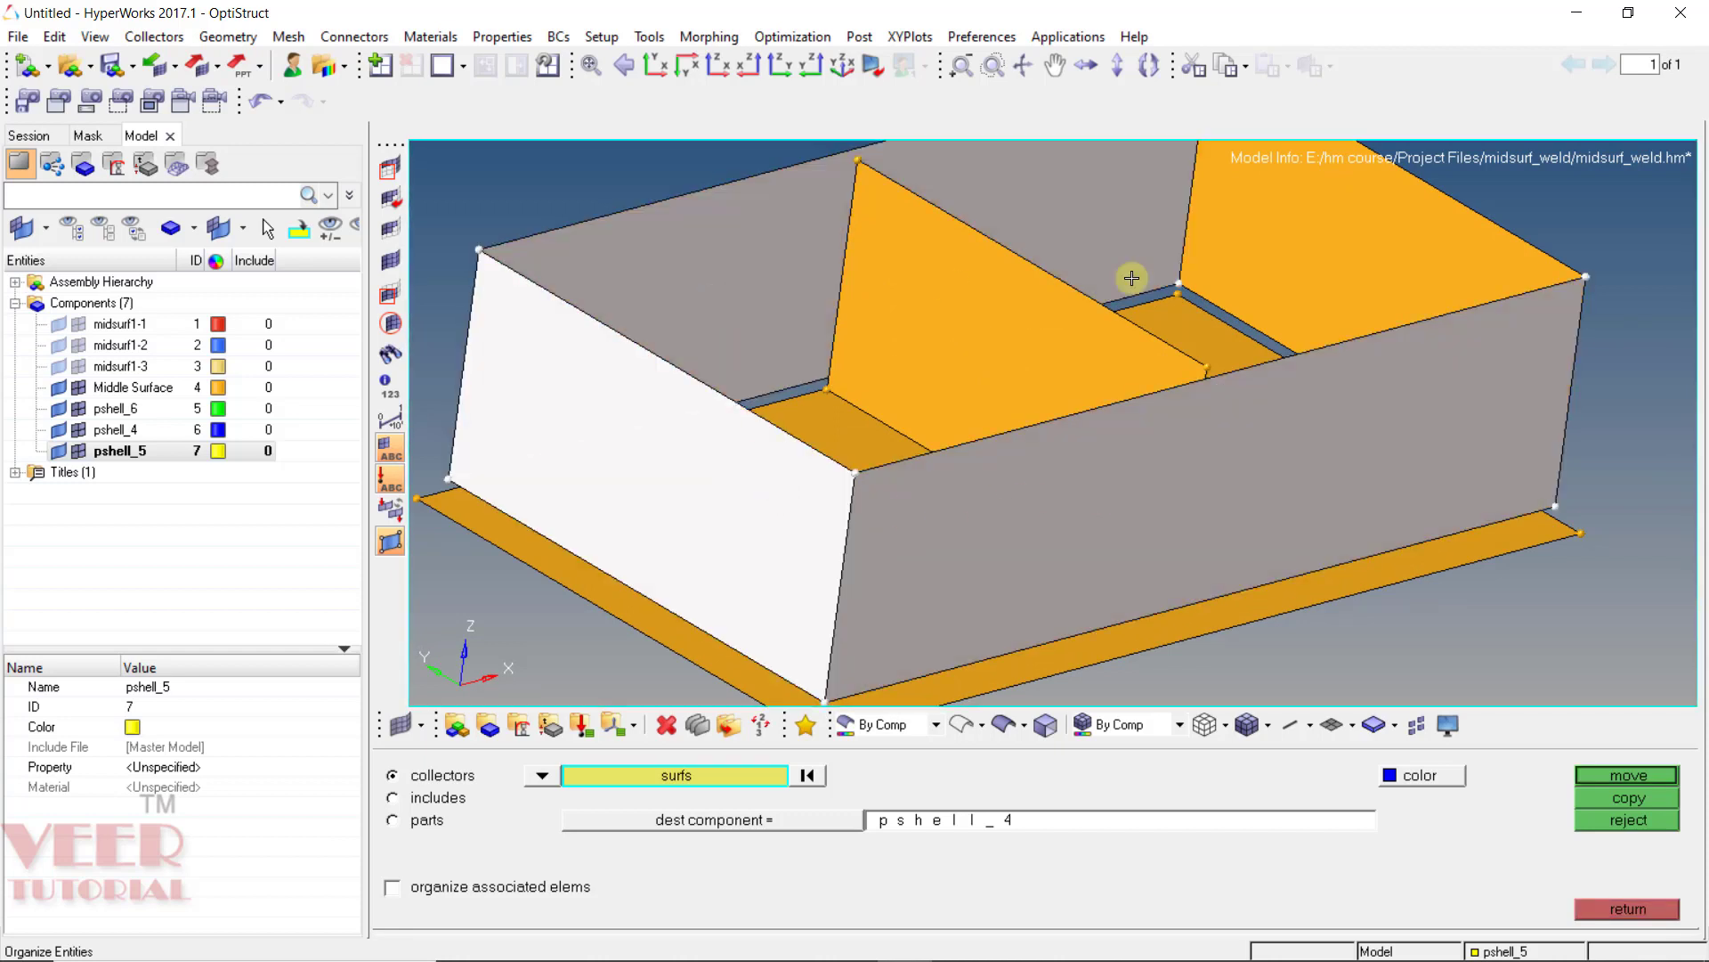
left_click(1262, 244)
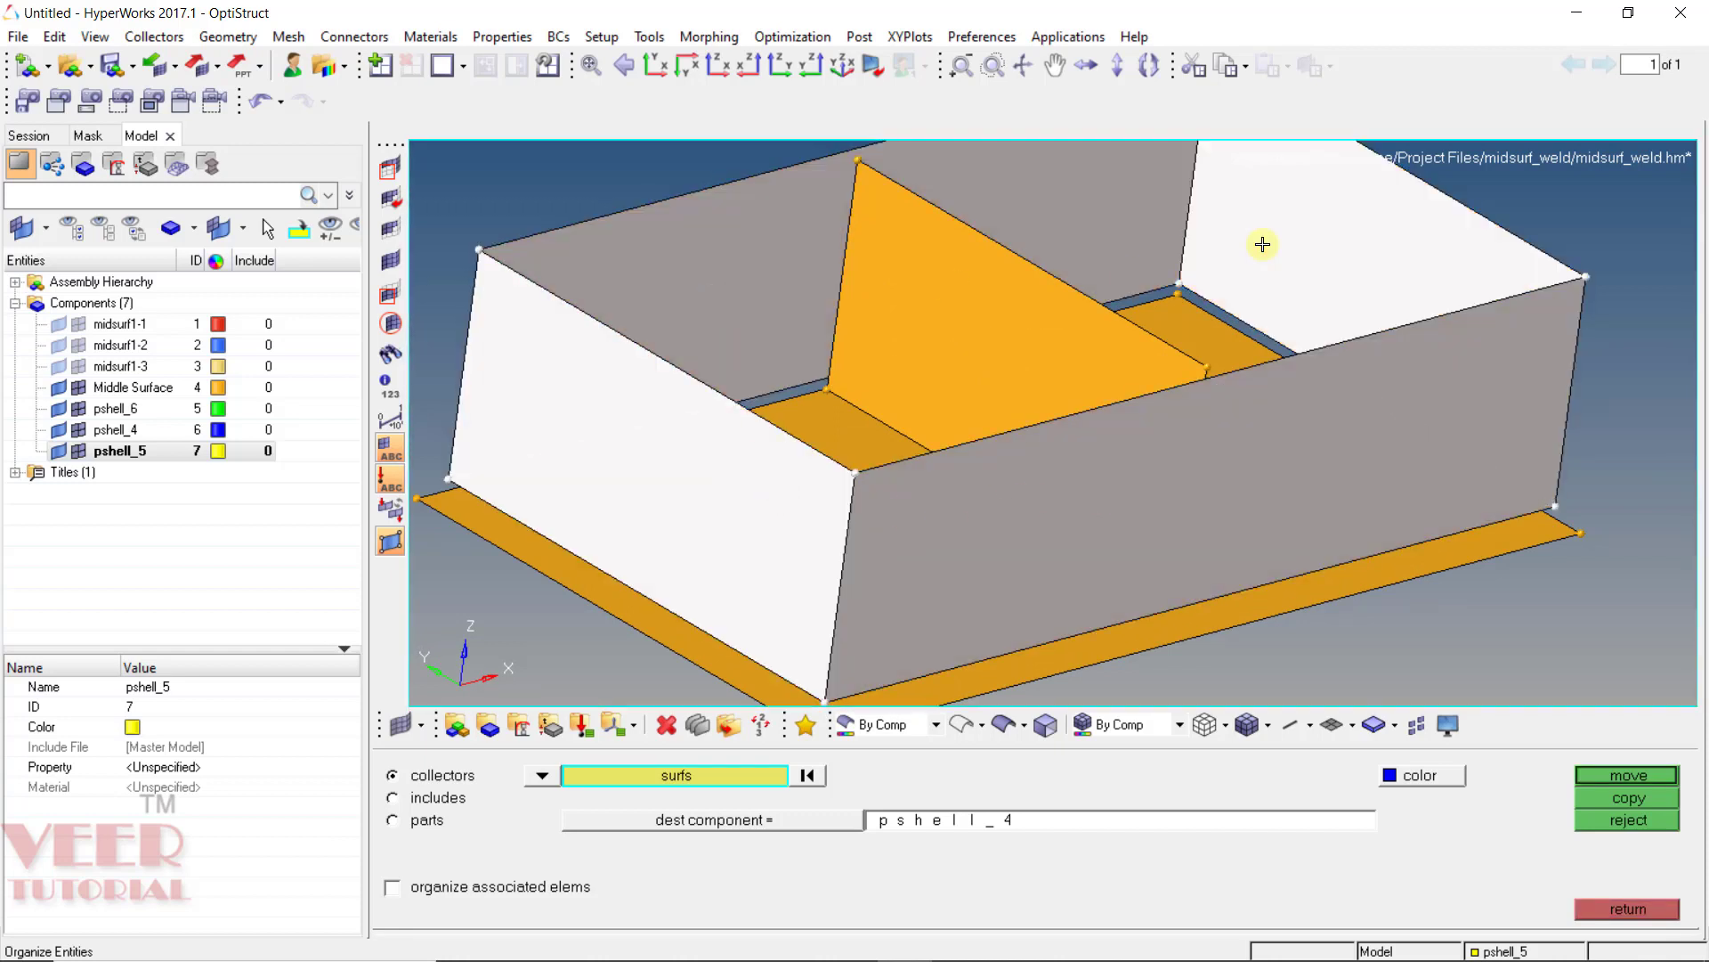
left_click(1649, 777)
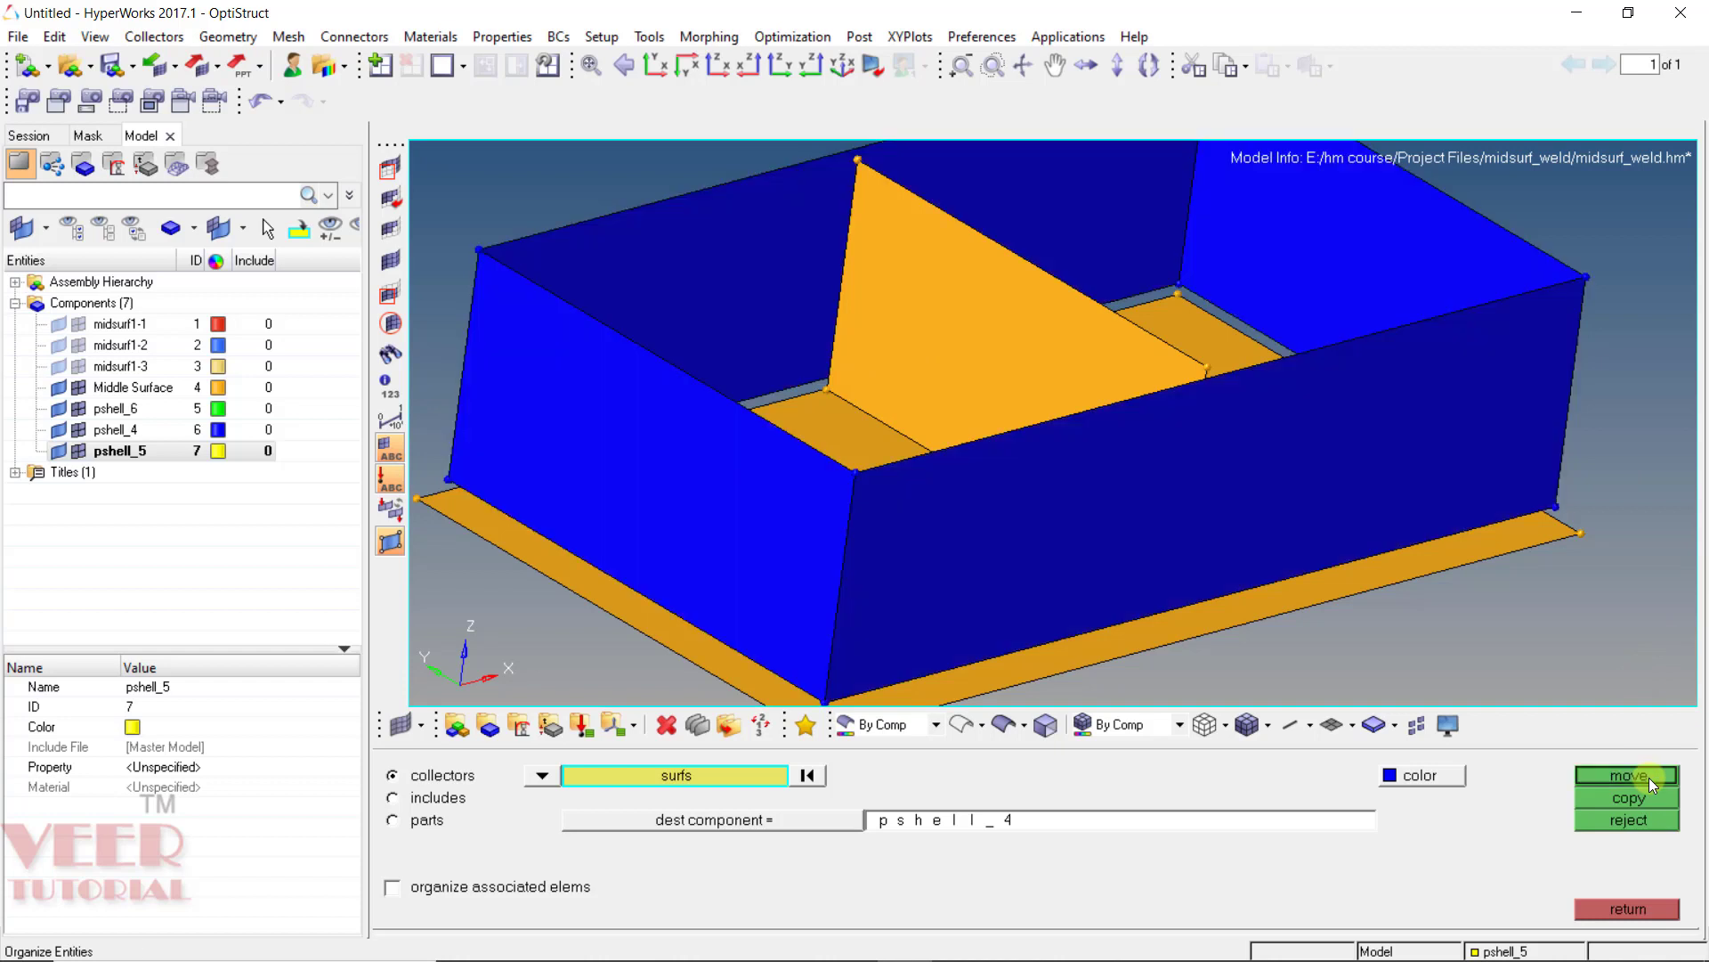
Hide the pshell_4 geometry and move the partition midsurface into the pshell_6 component
left_click(60, 431)
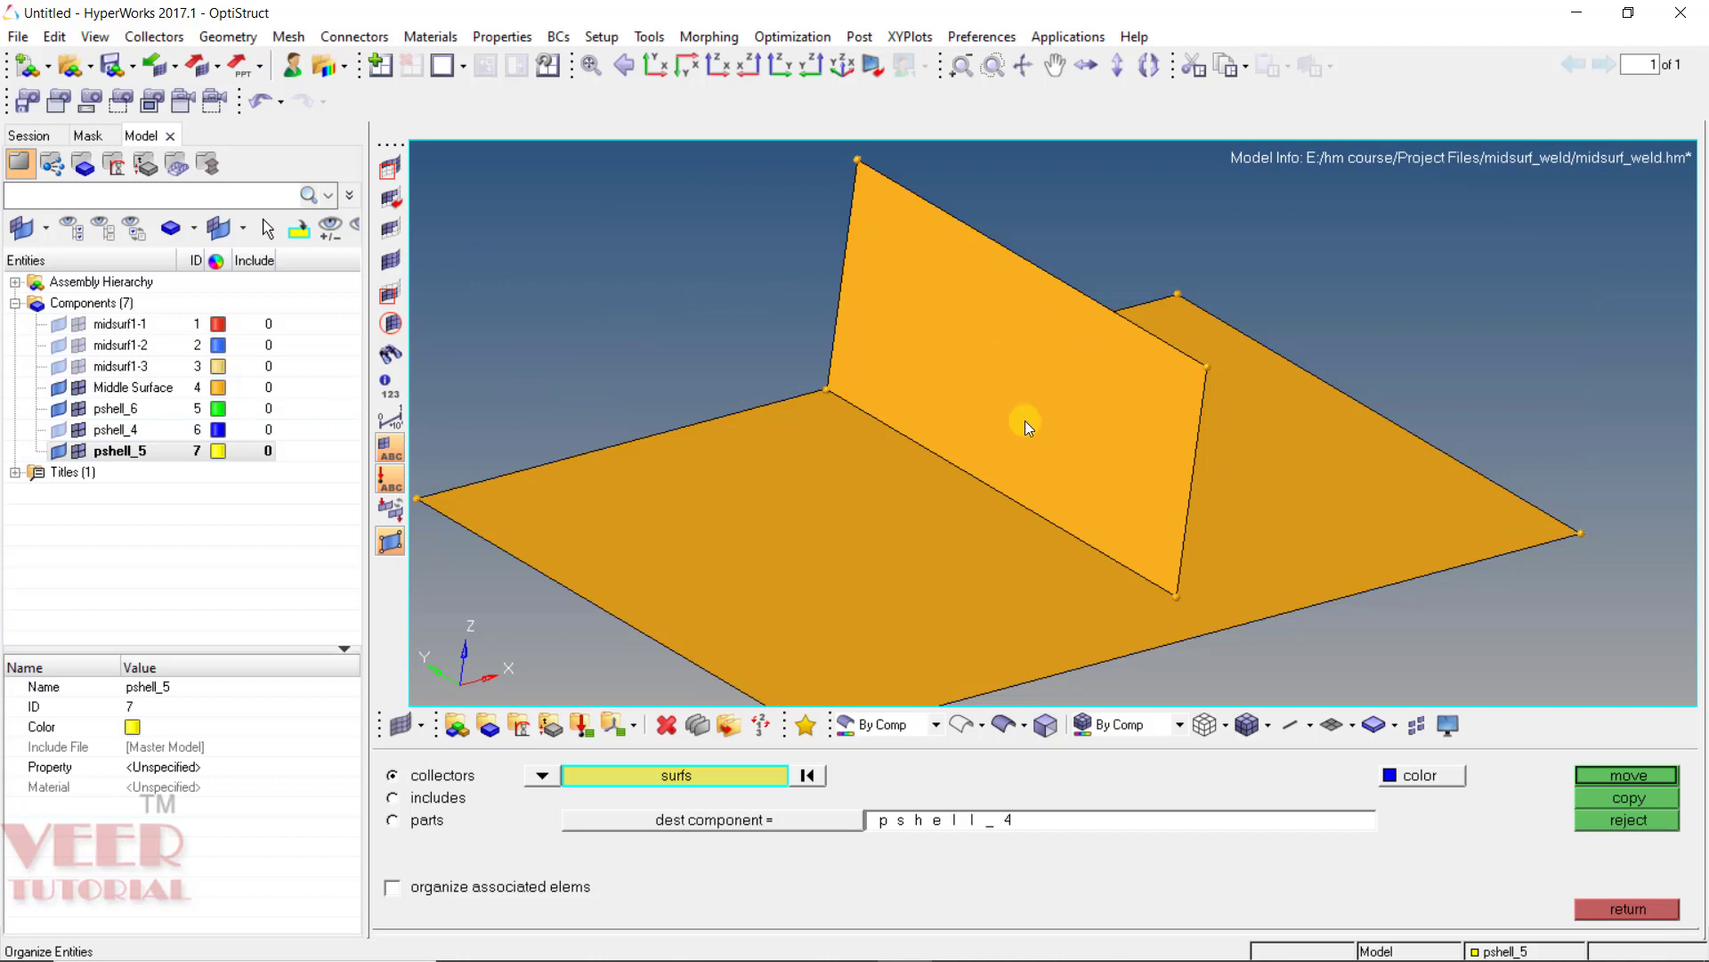
left_click(739, 816)
left_click(450, 868)
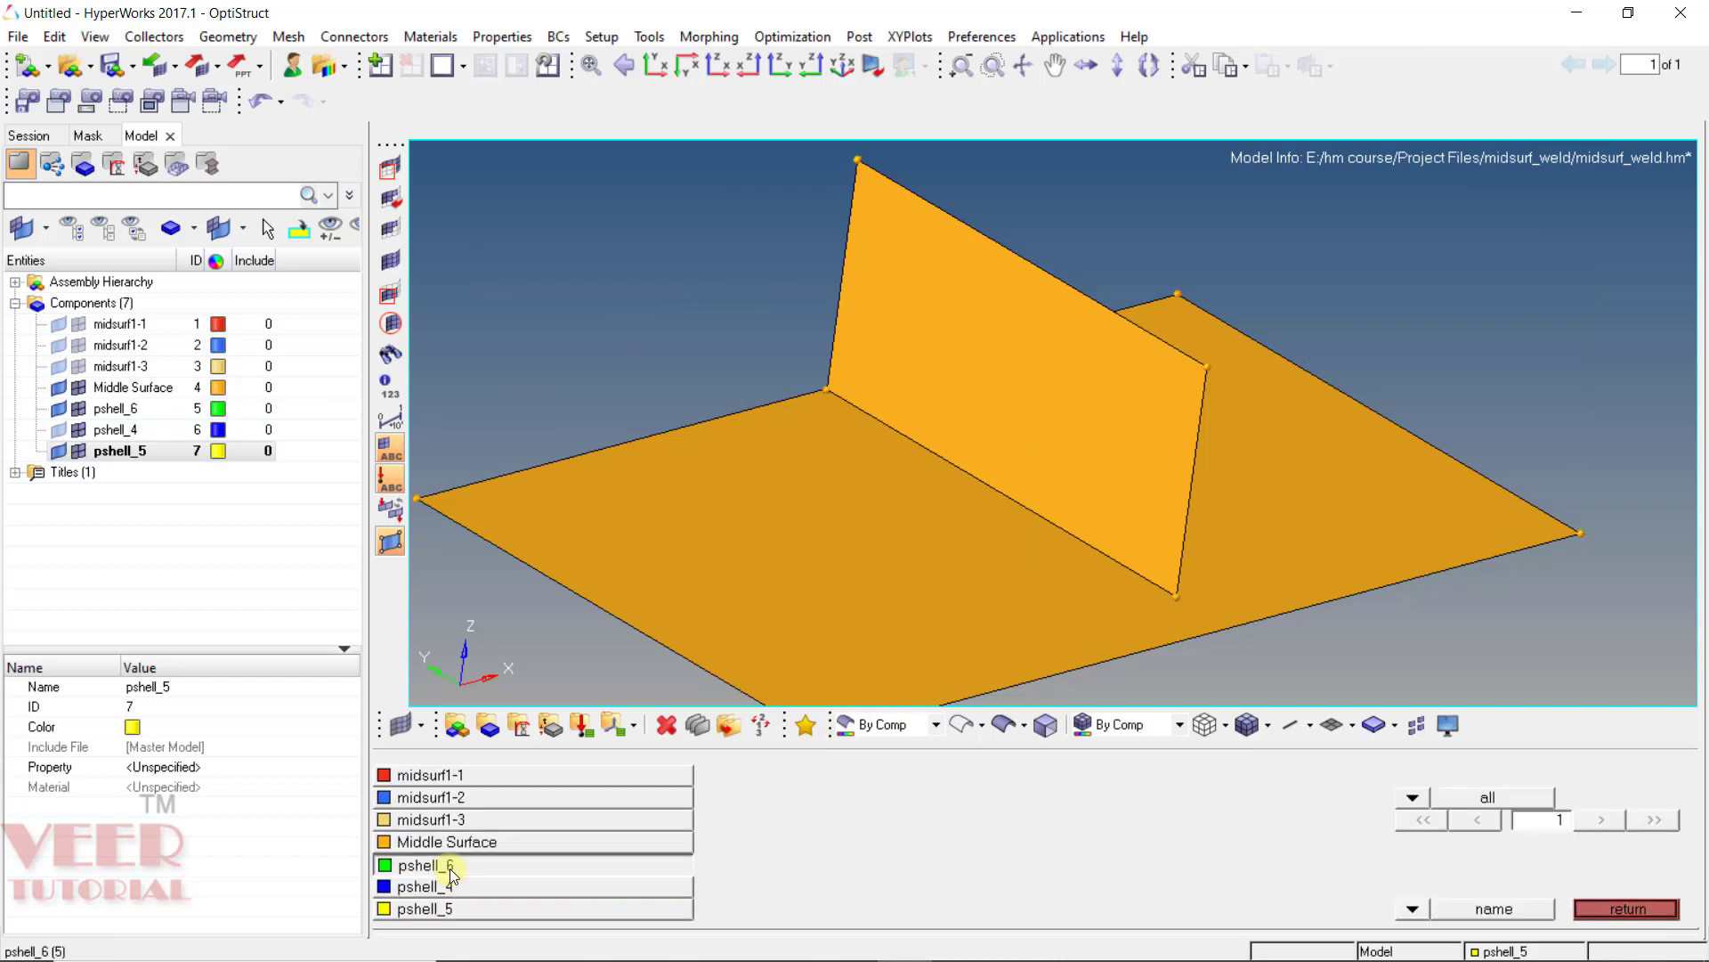
left_click(1181, 446)
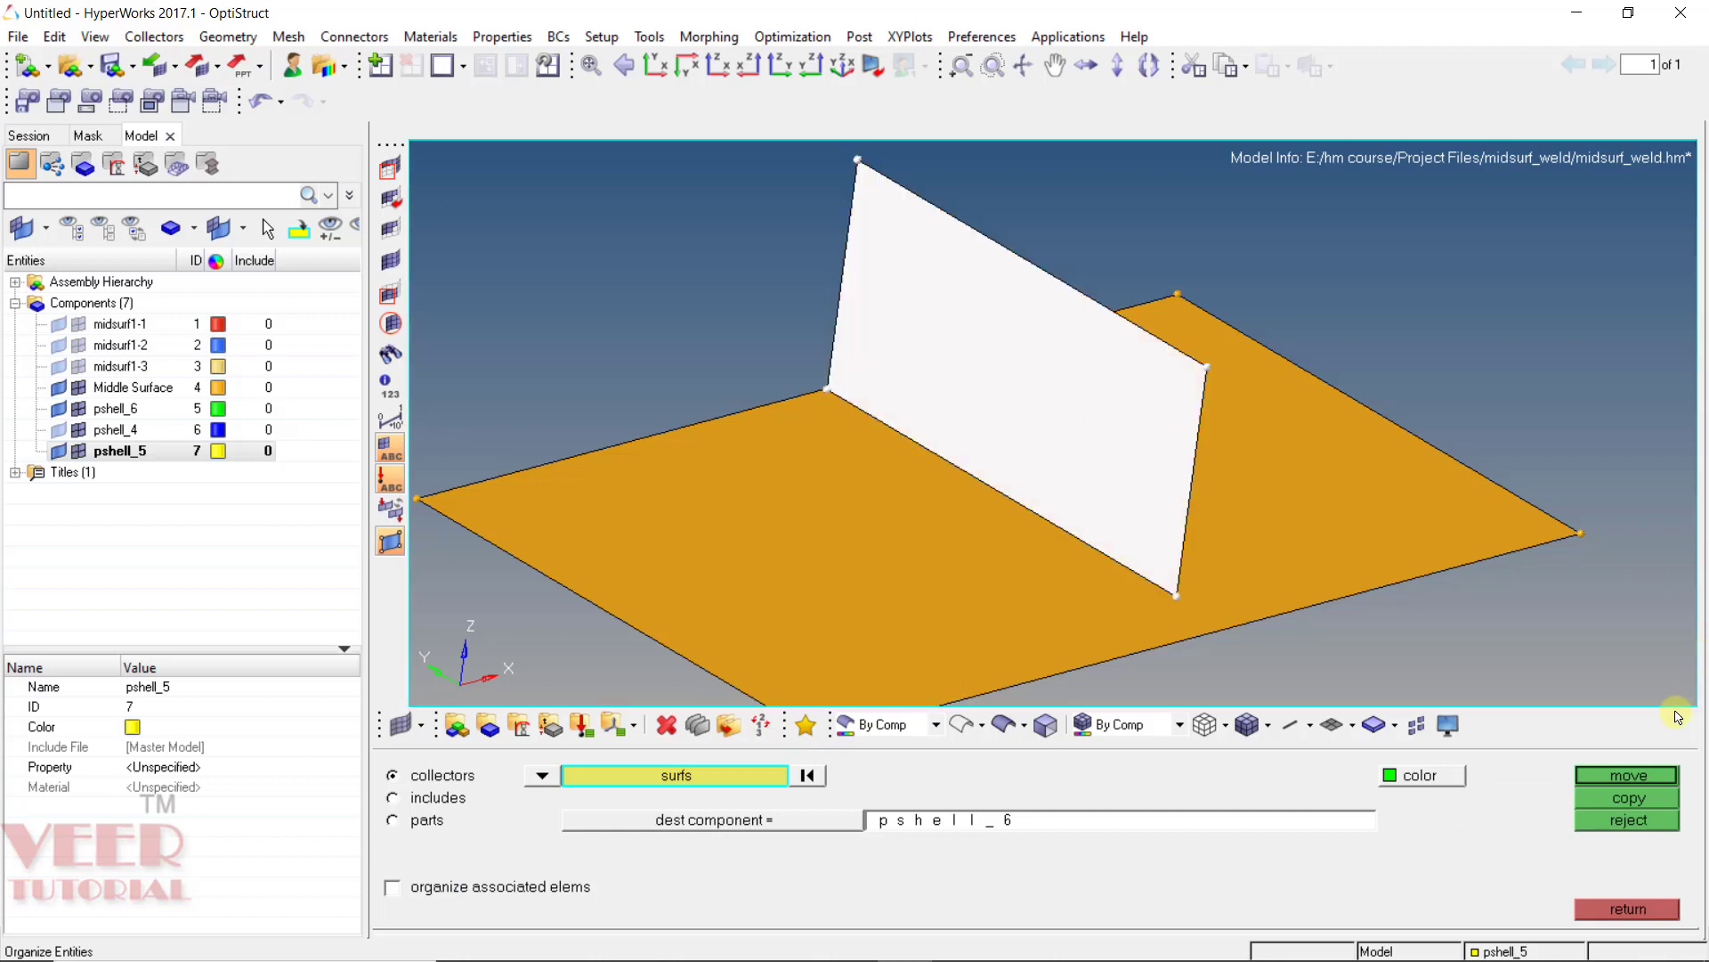
left_click(1636, 775)
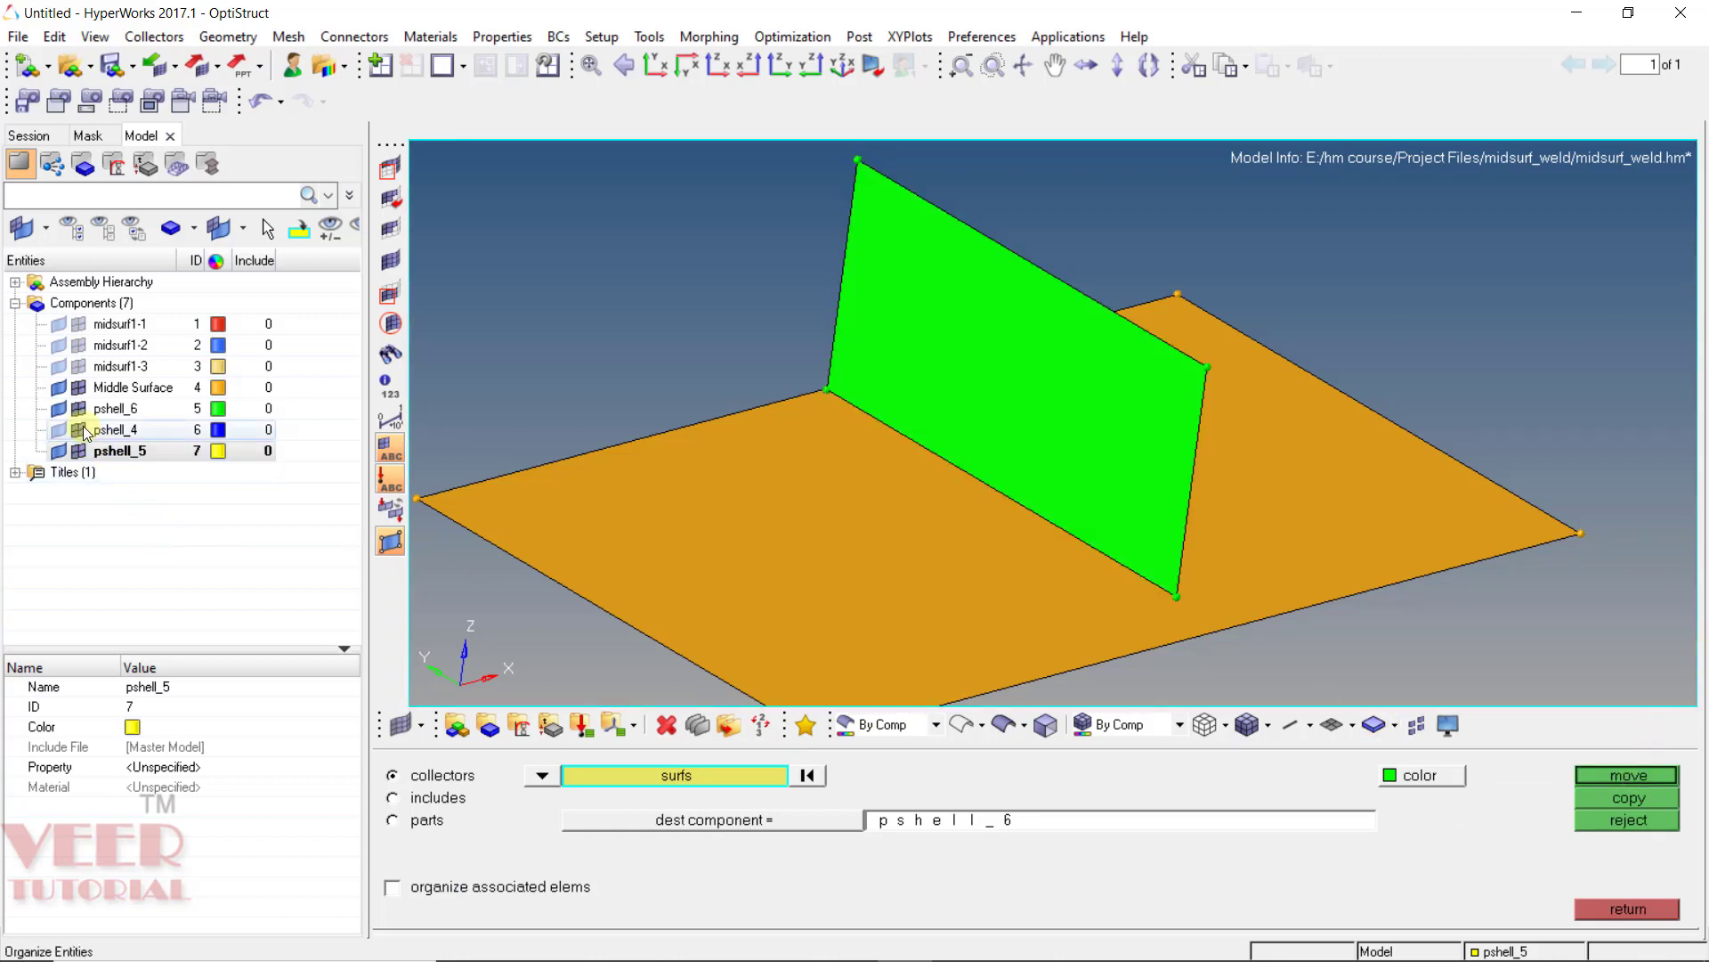
Hide the pshell_6 geometry, move the base plate midsurface into the pshell_5 component, and leave the organize tool
left_click(57, 408)
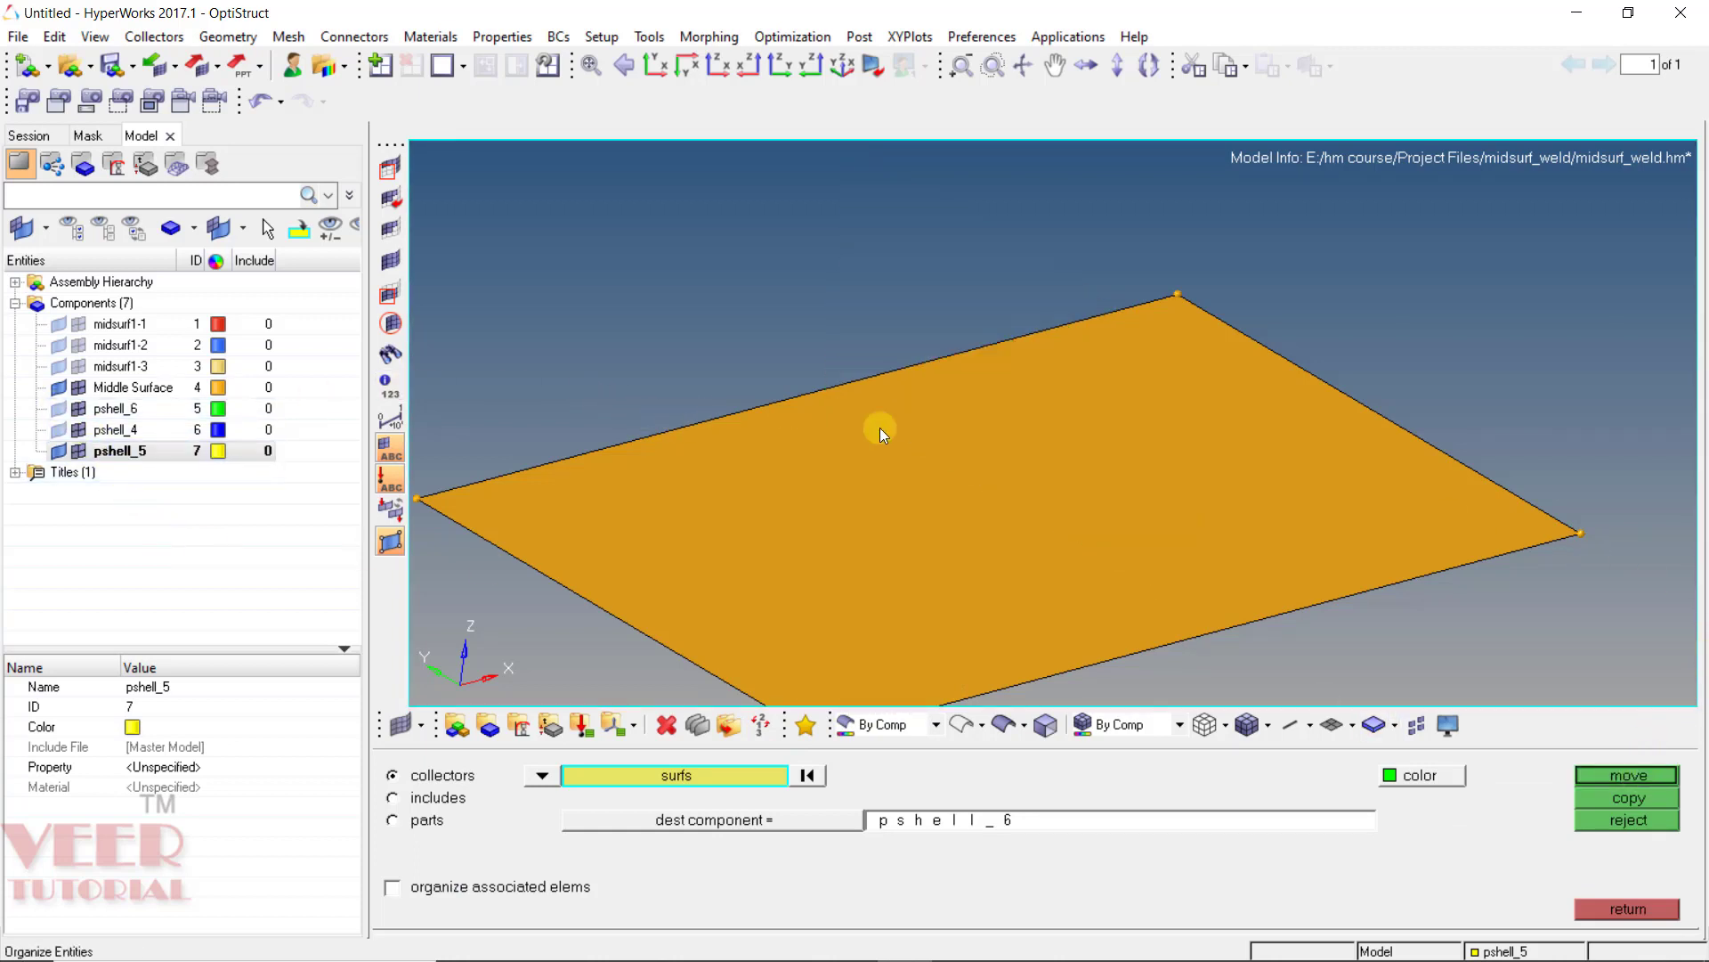
left_click(979, 499)
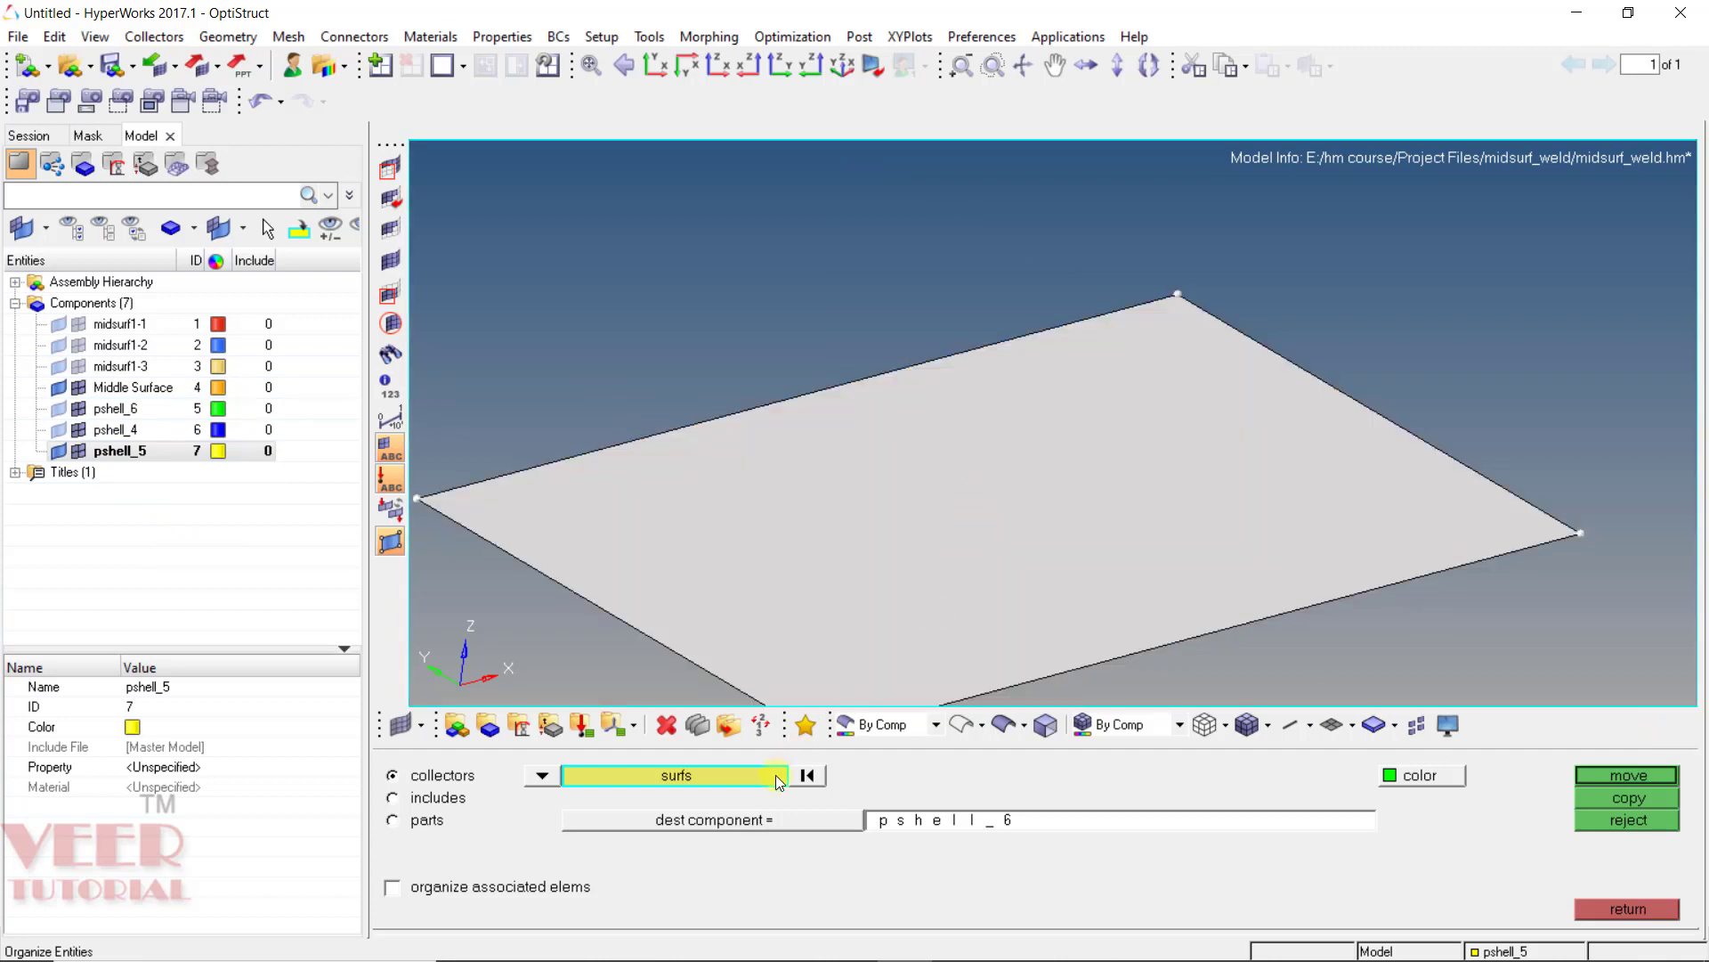
left_click(782, 820)
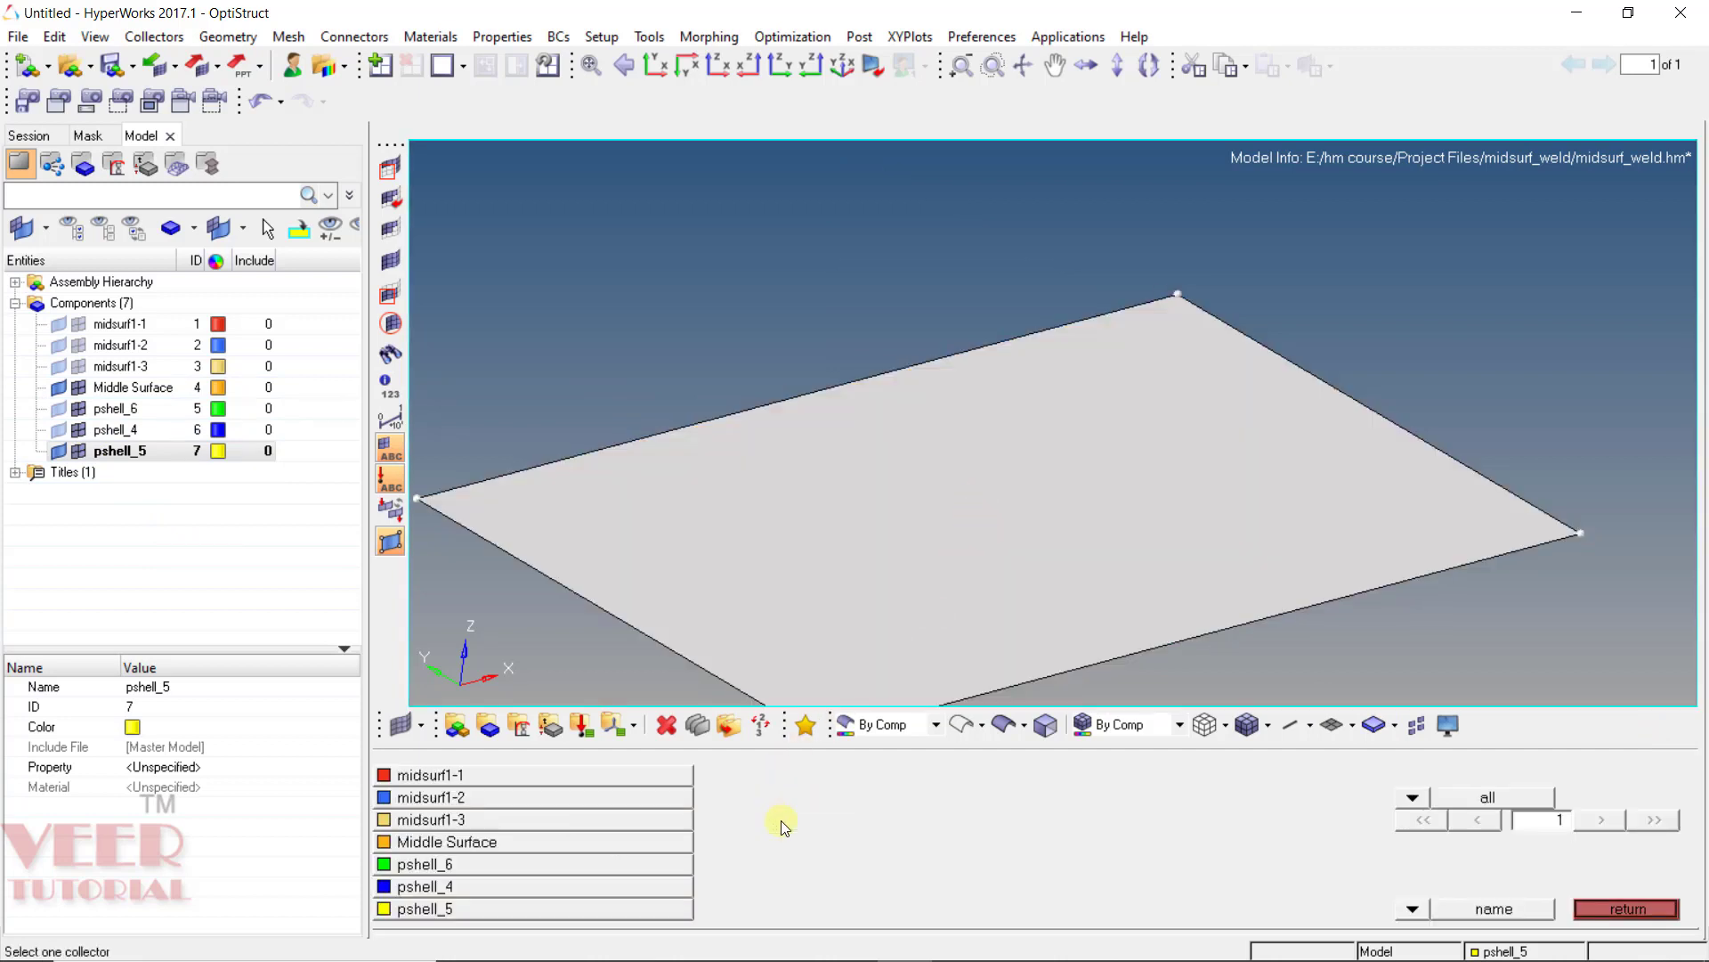
left_click(451, 909)
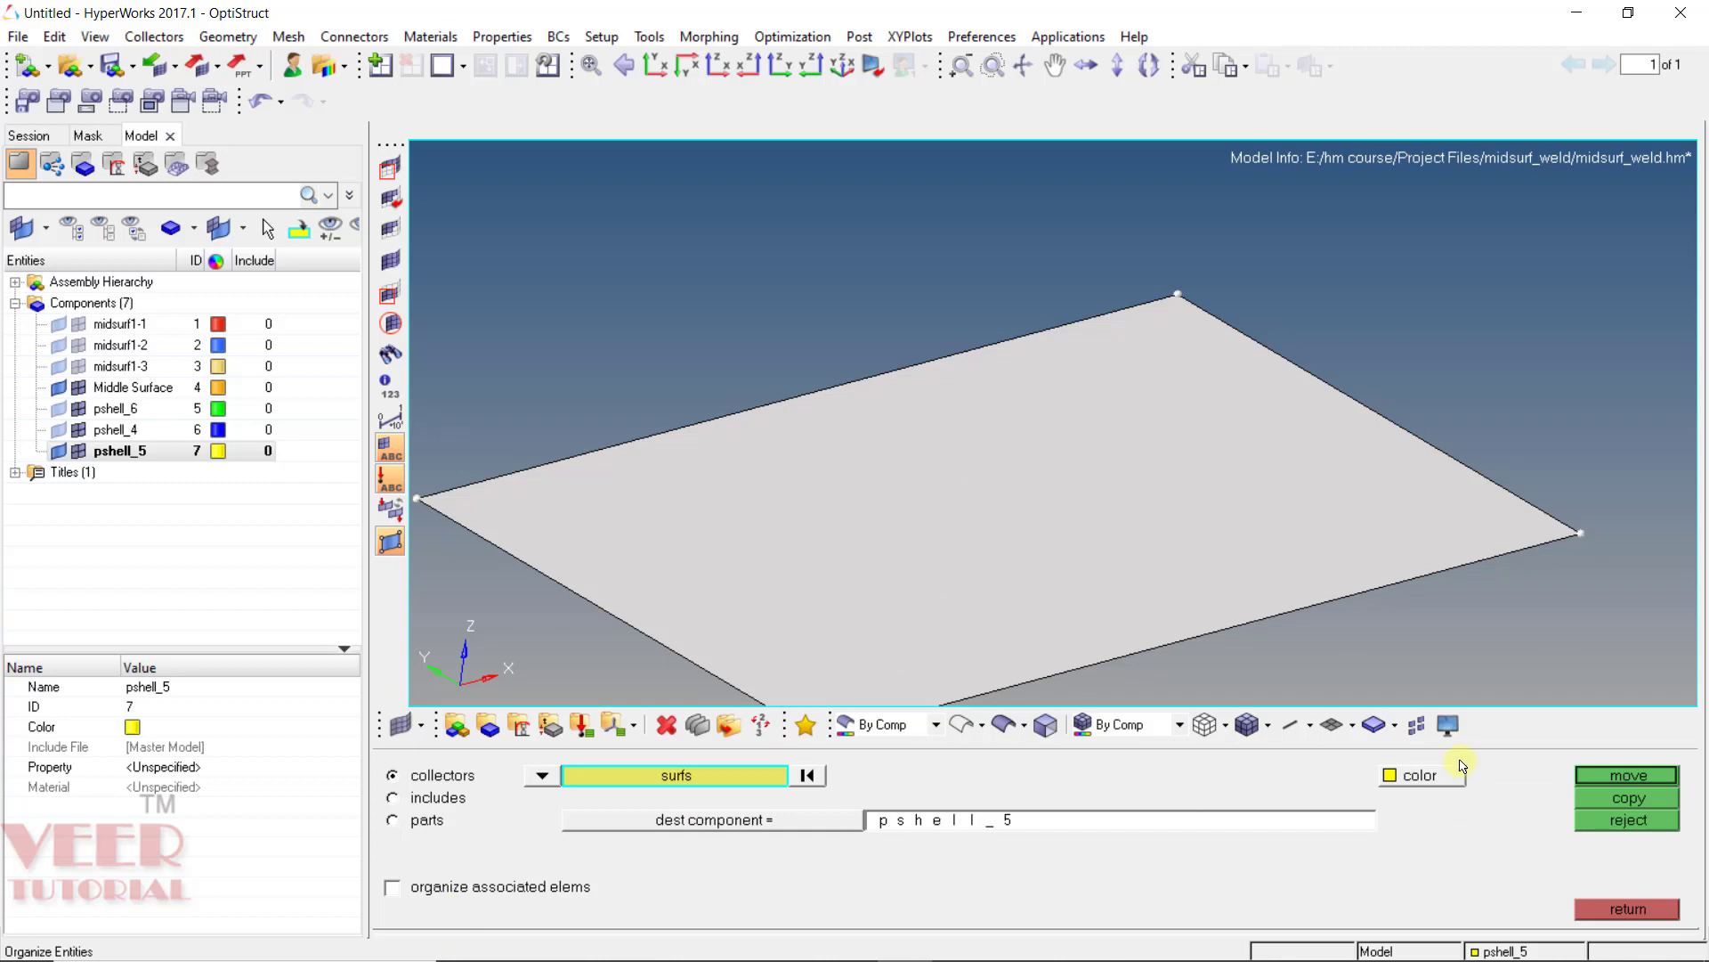
left_click(1608, 773)
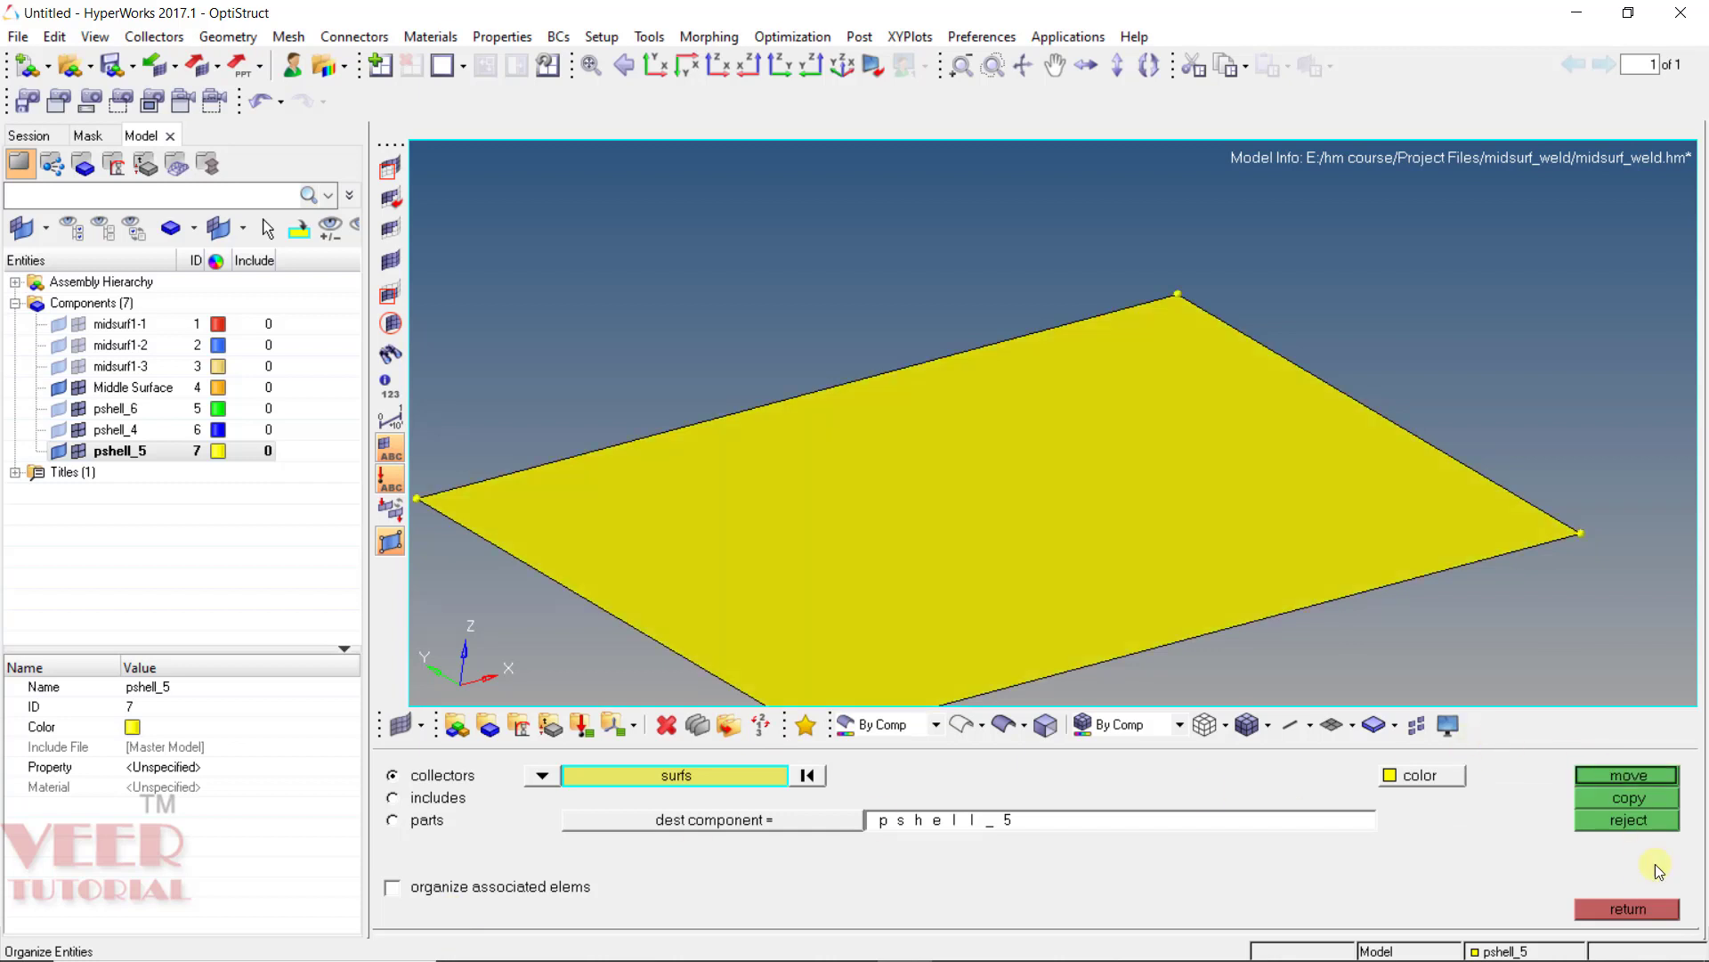
left_click(1628, 910)
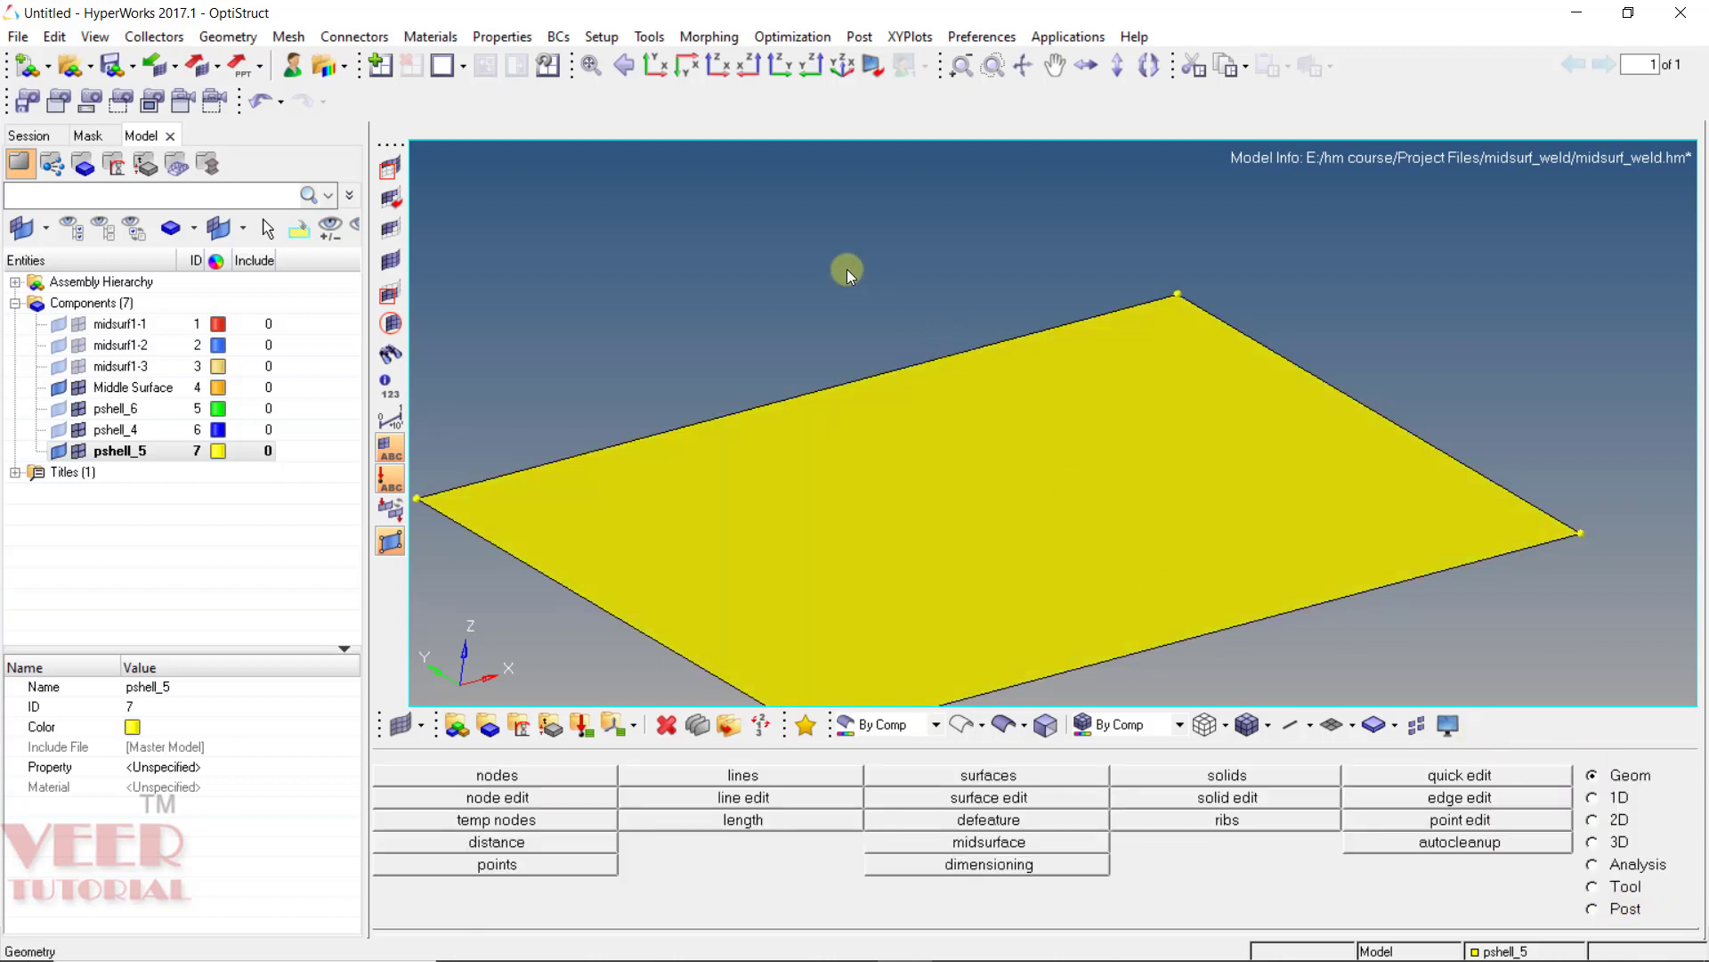
Display the geometry of pshell_6 and pshell_4 again alongside the base plate
scroll(873, 285, "down", 5)
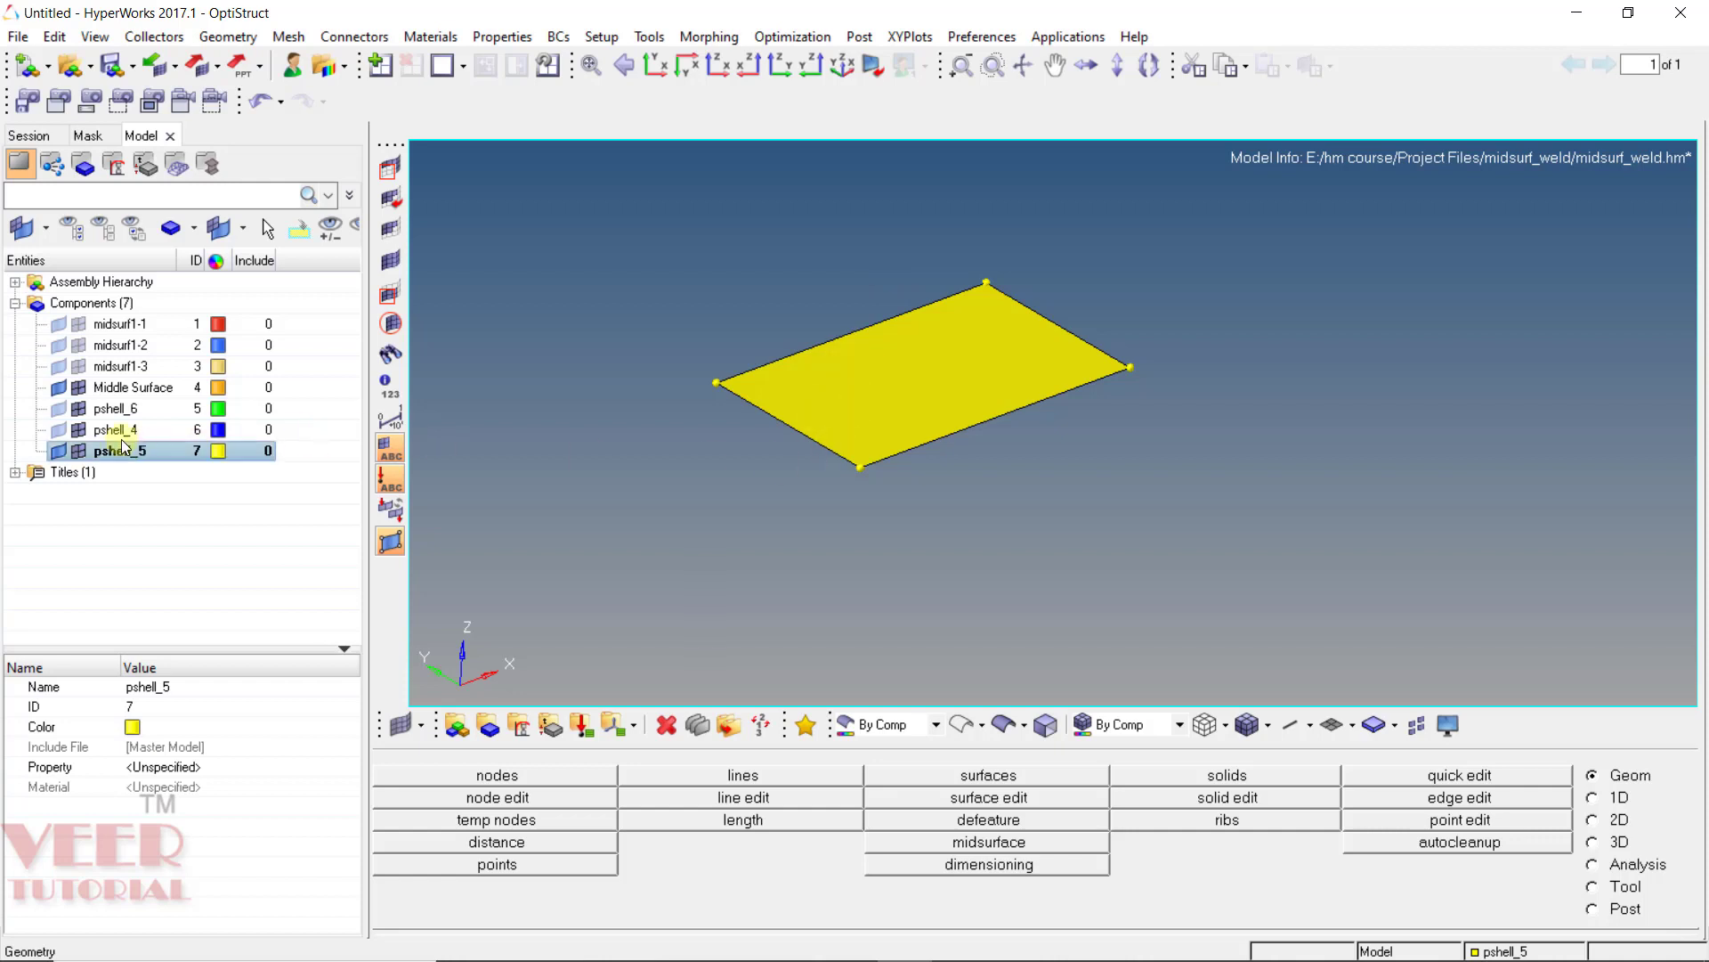
left_click(59, 408)
left_click(59, 430)
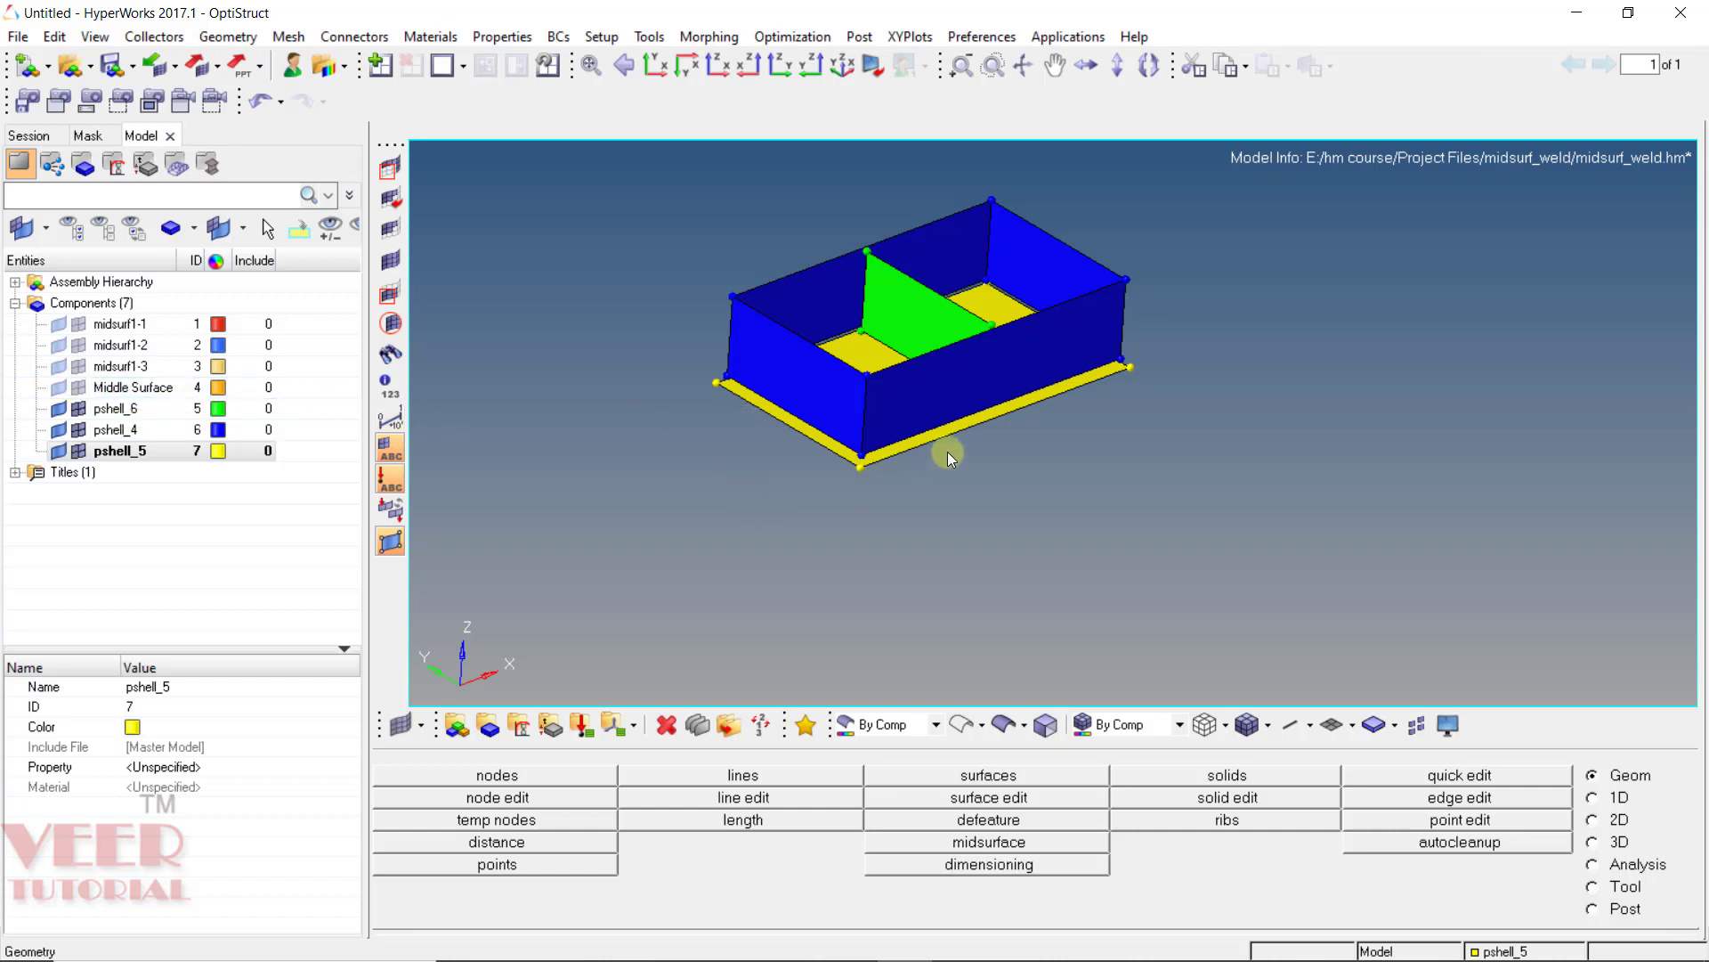
Examine how the partition midsurface meets the side wall and base plate midsurfaces
scroll(881, 284, "up", 6)
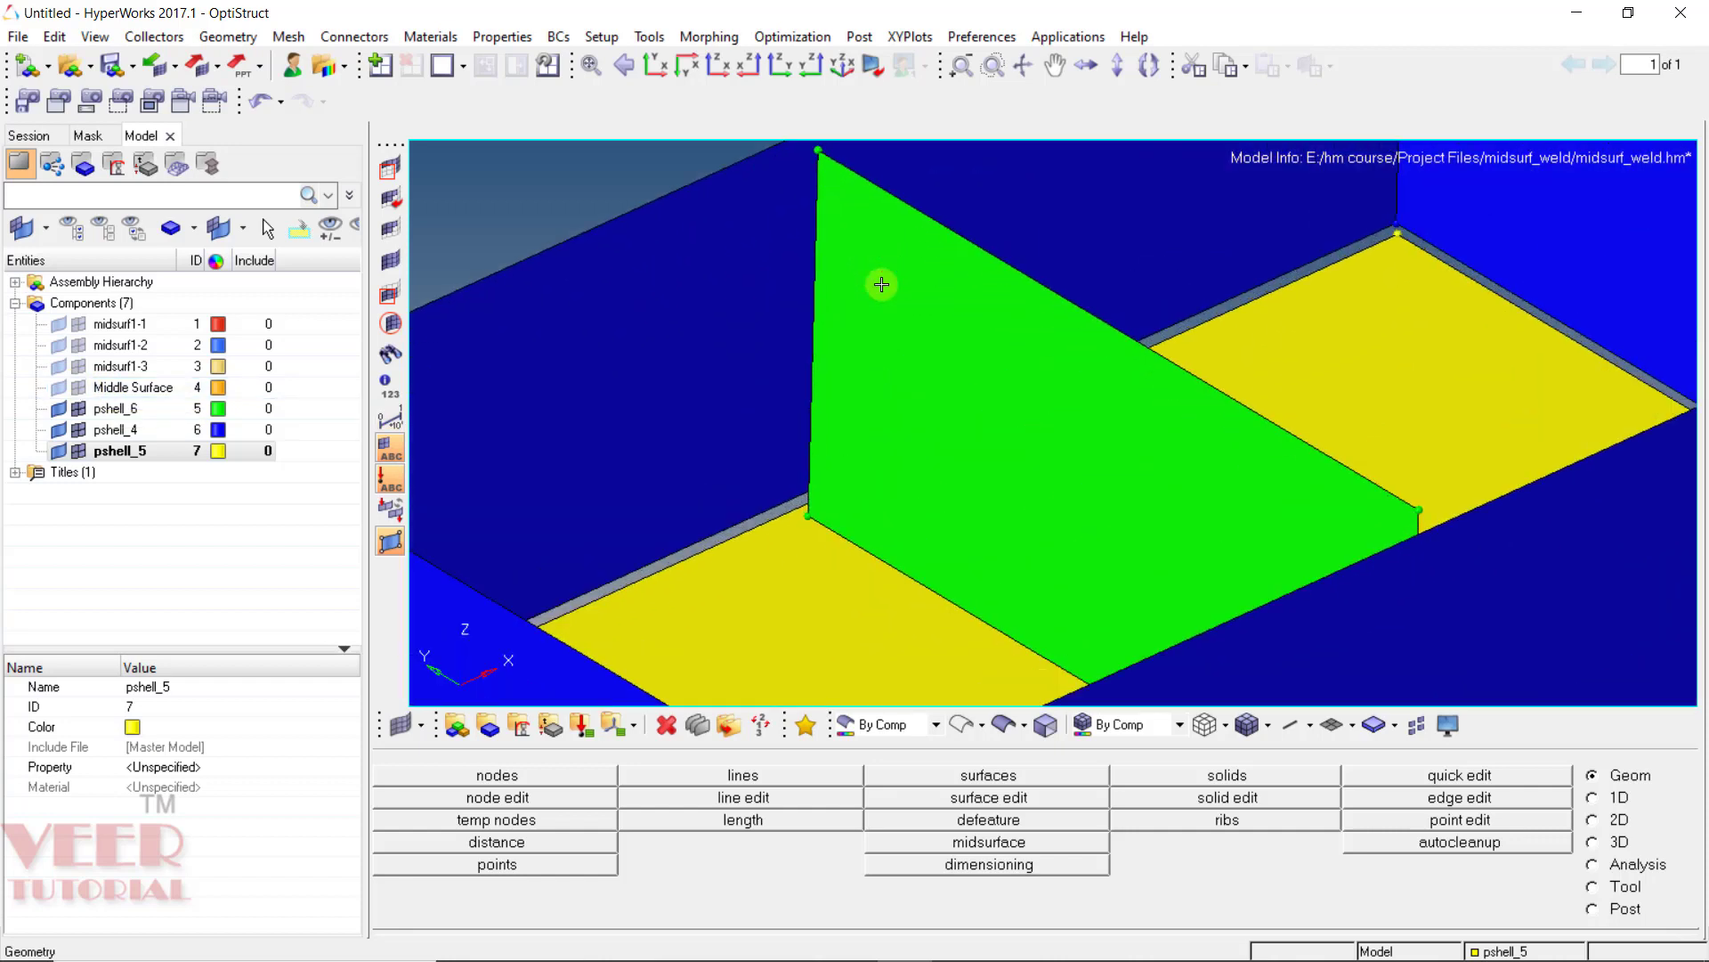
mouse_move(882, 284)
left_mouse_down("ctrl")
mouse_move(917, 317)
mouse_move(843, 232)
mouse_move(870, 279)
left_mouse_up("ctrl")
scroll(1037, 349, "down", 6)
left_click_drag(1037, 349, 760, 365, "ctrl")
scroll(968, 320, "up", 3)
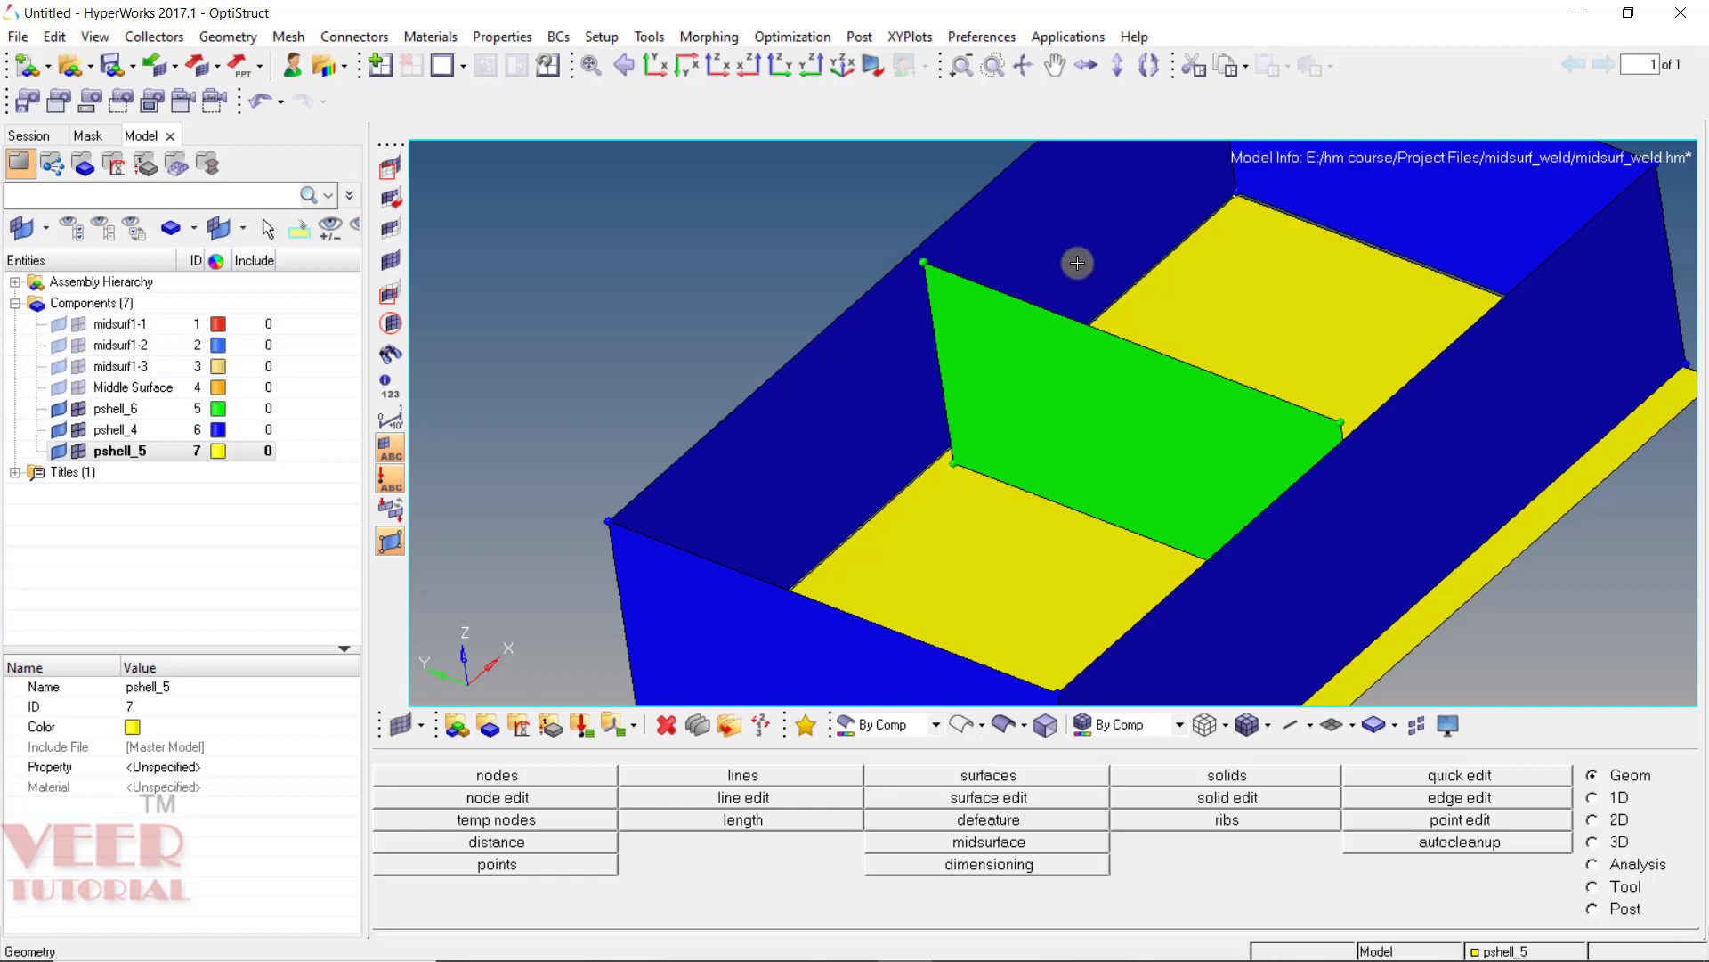
scroll(1096, 351, "up", 2)
scroll(961, 243, "up", 2)
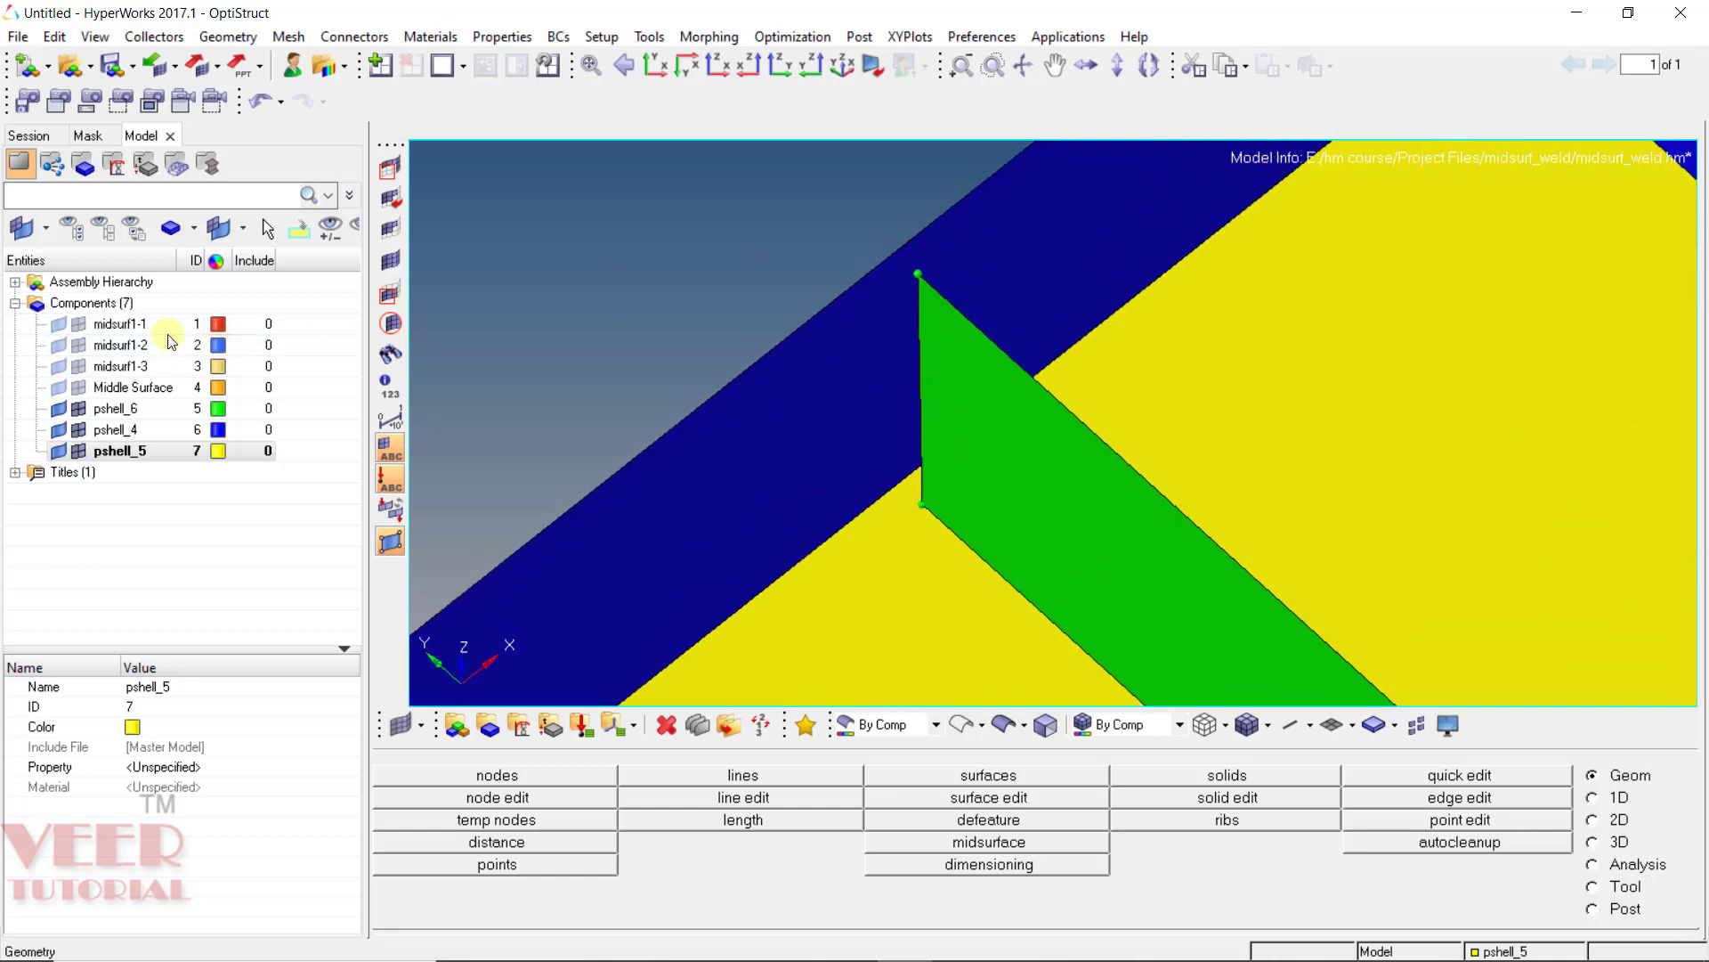
Display the midsurf1-1 and midsurf1-2 solids and compare them with the midsurfaces where the partition meets the side wall
left_click(59, 324)
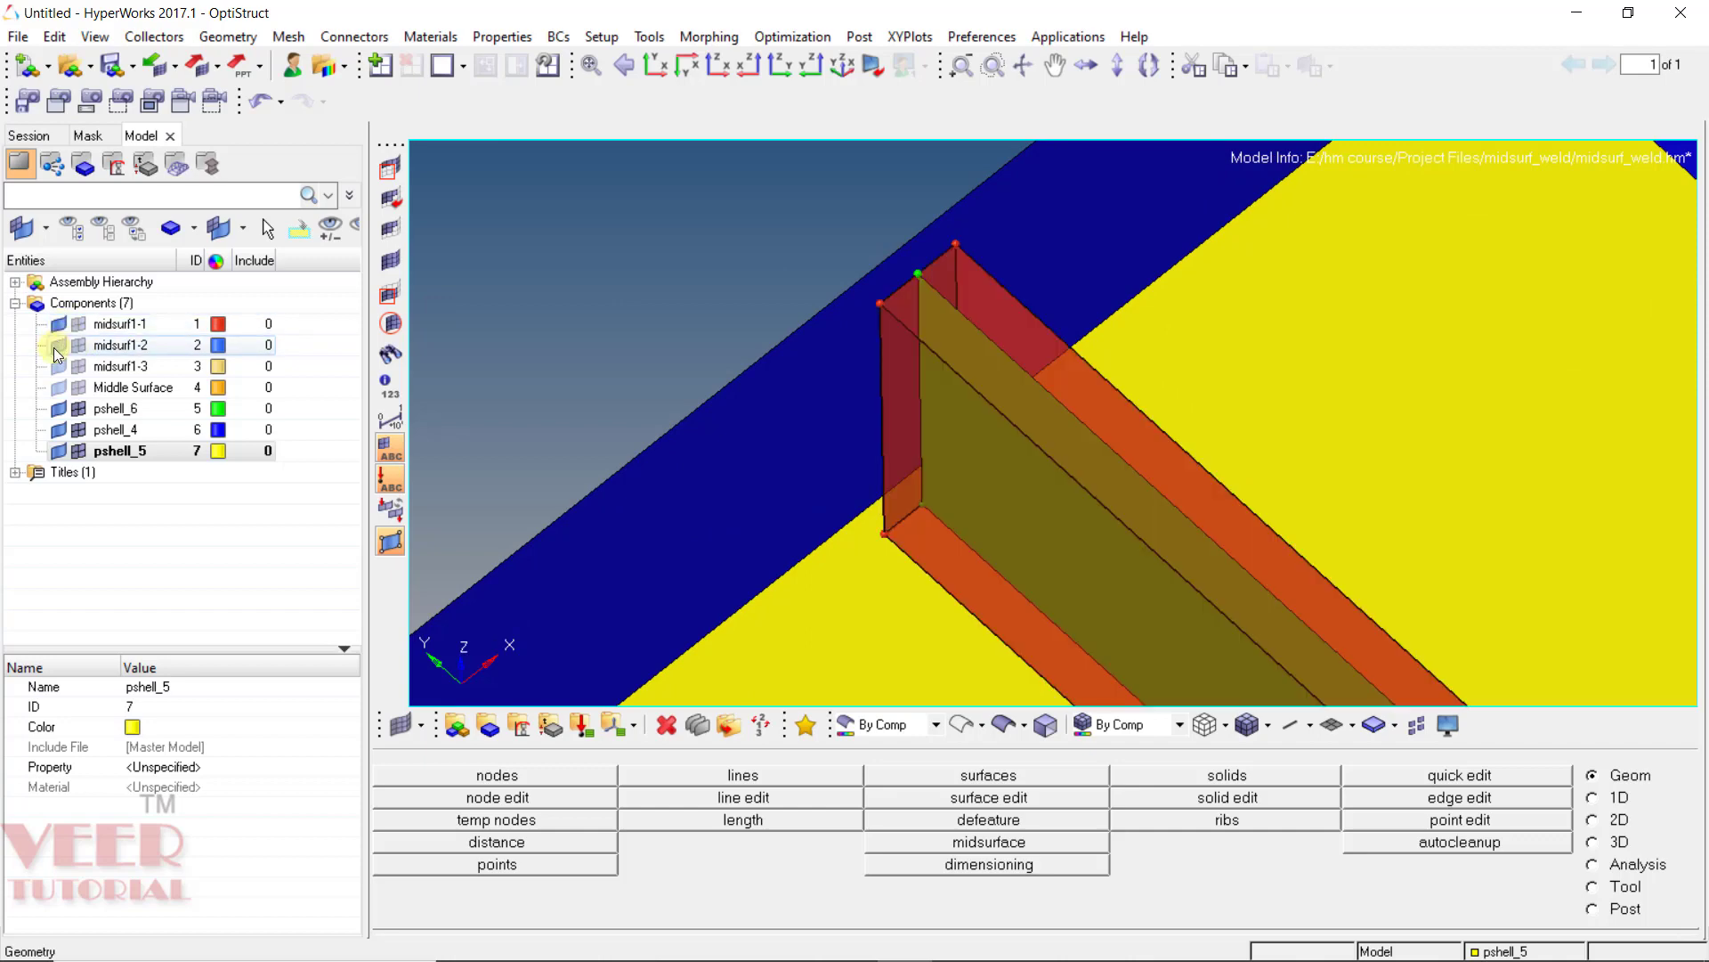
left_click(57, 346)
mouse_move(1045, 343)
left_mouse_down("ctrl")
mouse_move(1031, 427)
mouse_move(1041, 322)
left_mouse_up("ctrl")
scroll(953, 286, "up", 5)
left_click_drag(882, 275, 974, 452, "ctrl")
scroll(944, 392, "down", 3)
scroll(885, 259, "up", 3)
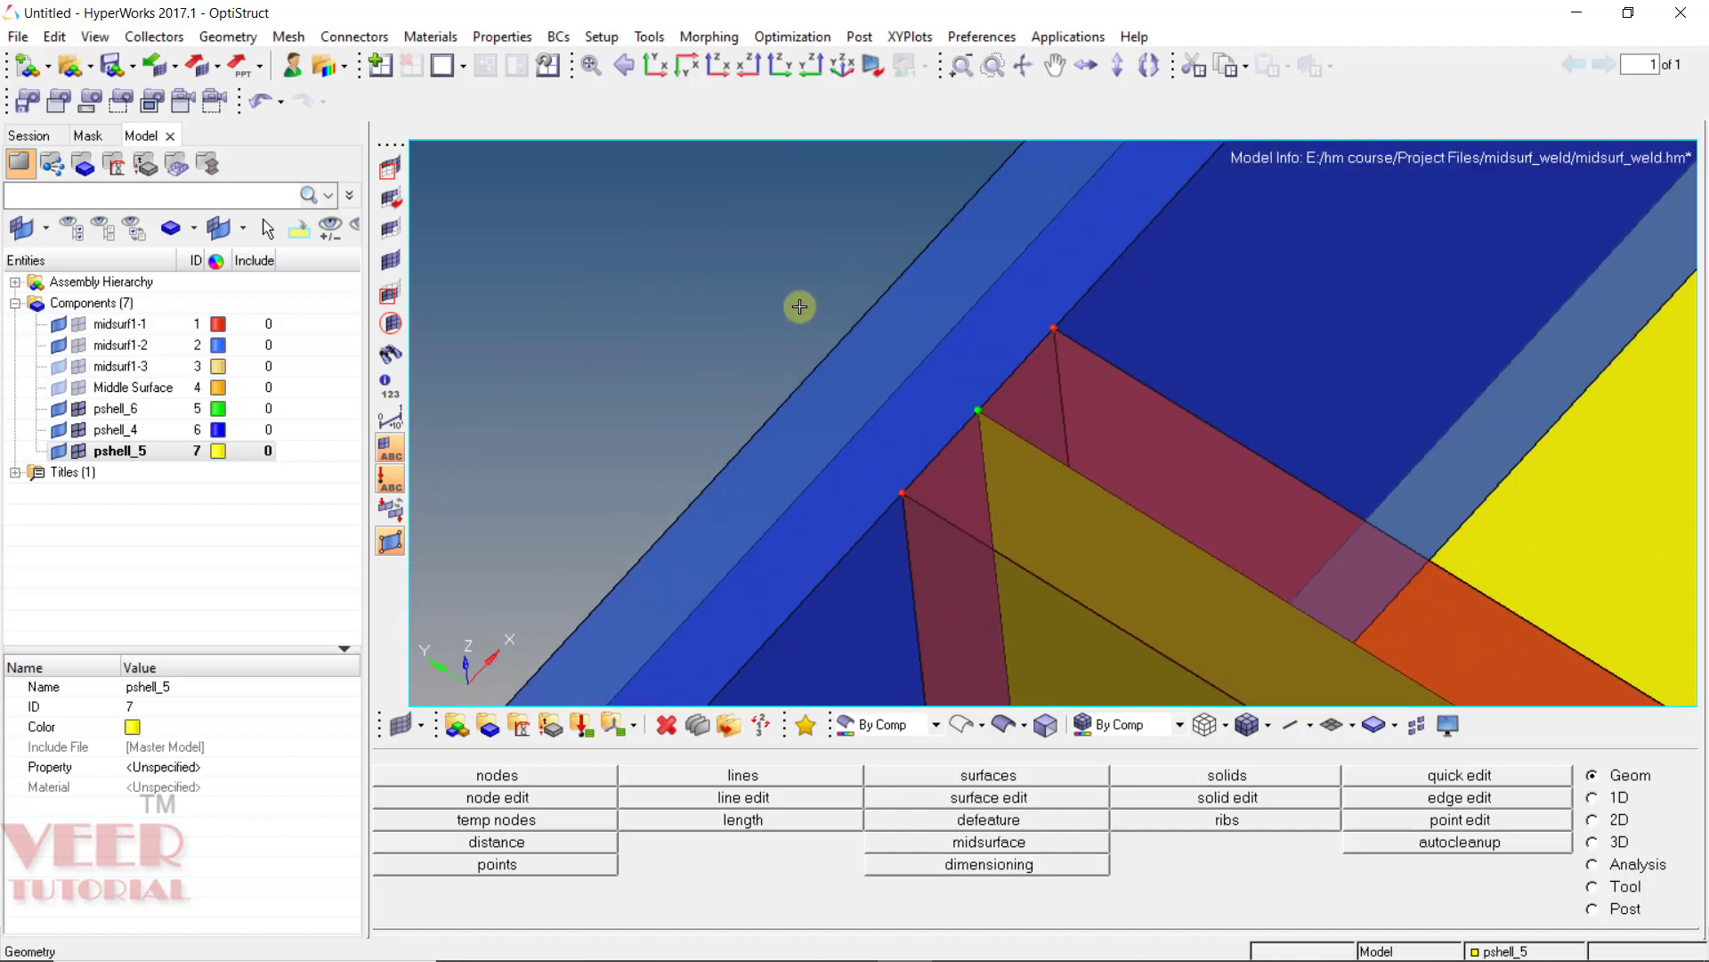
scroll(748, 277, "down", 4)
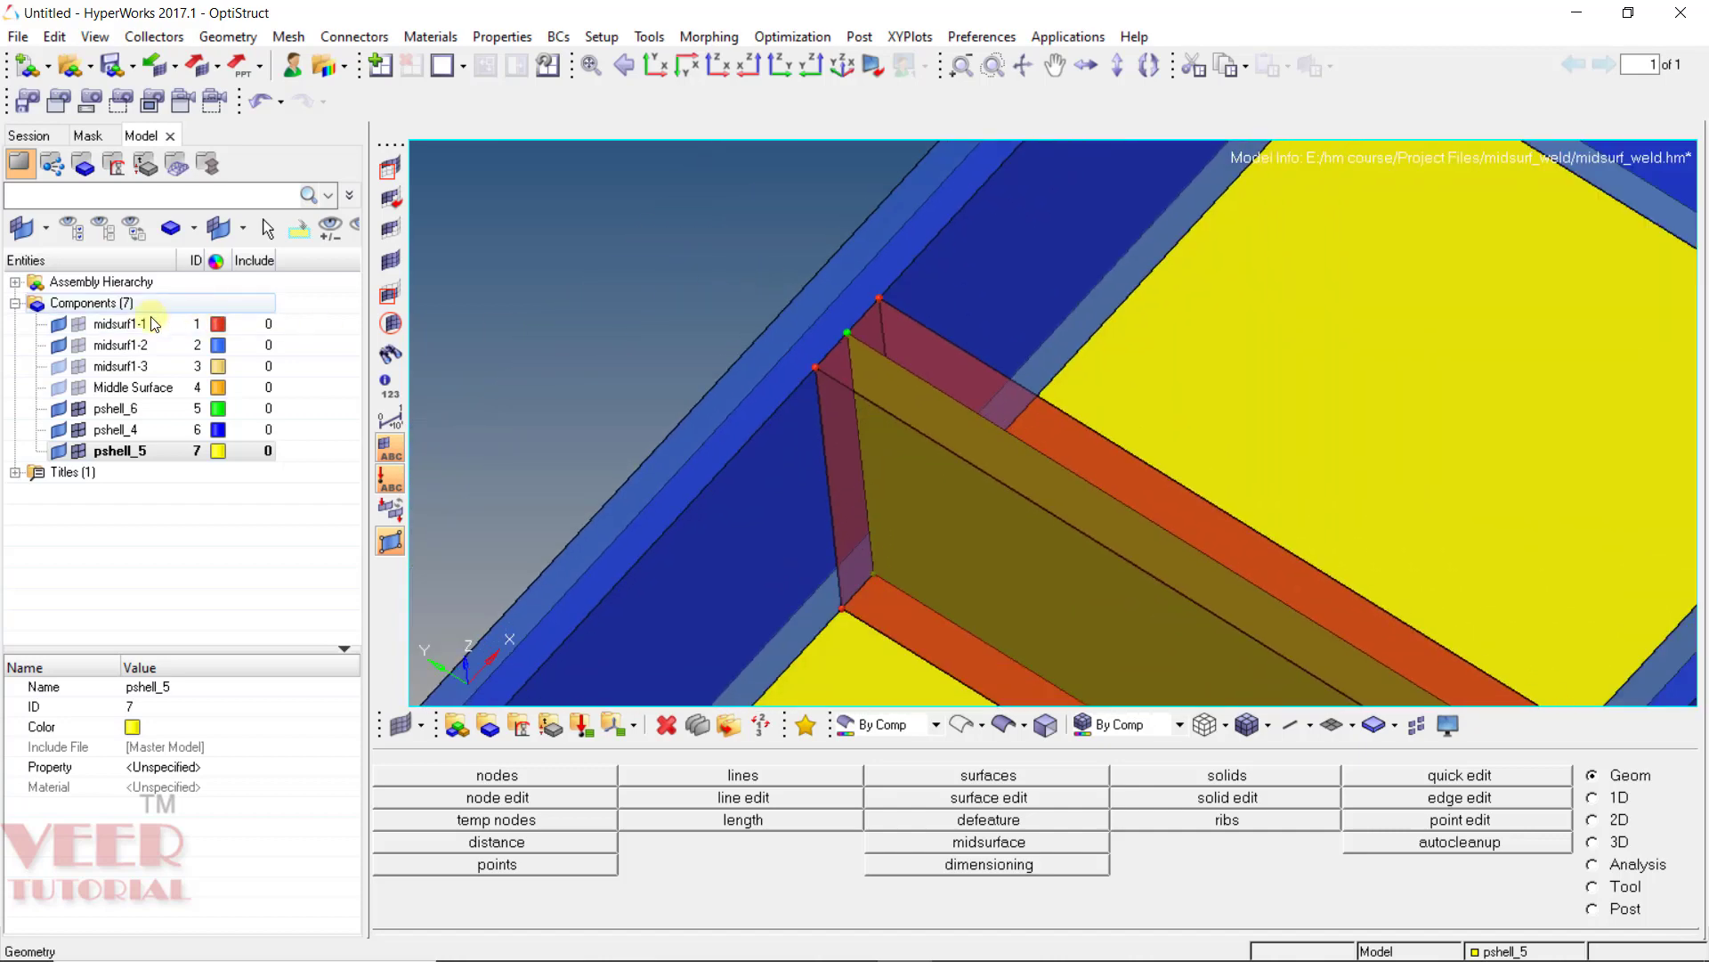
Hide the midsurf1-2 and midsurf1-1 solids, inspect the partition's edge against the side wall, and fit the whole box in view
left_click(57, 345)
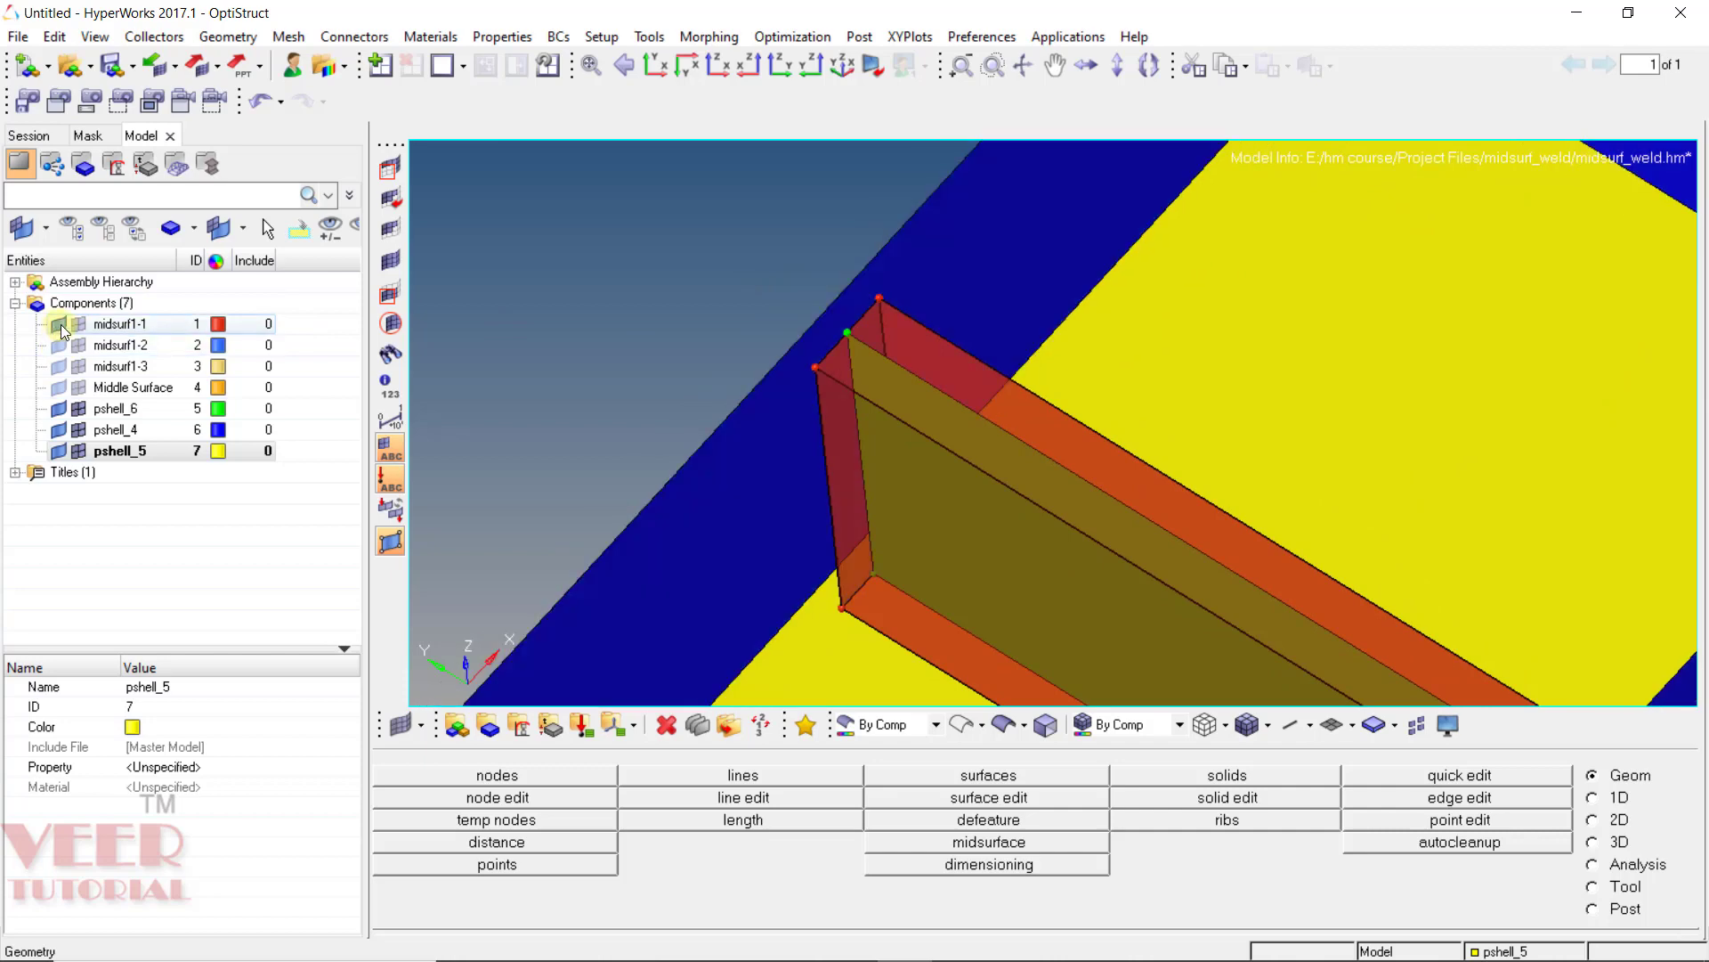
left_click(58, 324)
left_click_drag(973, 403, 940, 360, "ctrl")
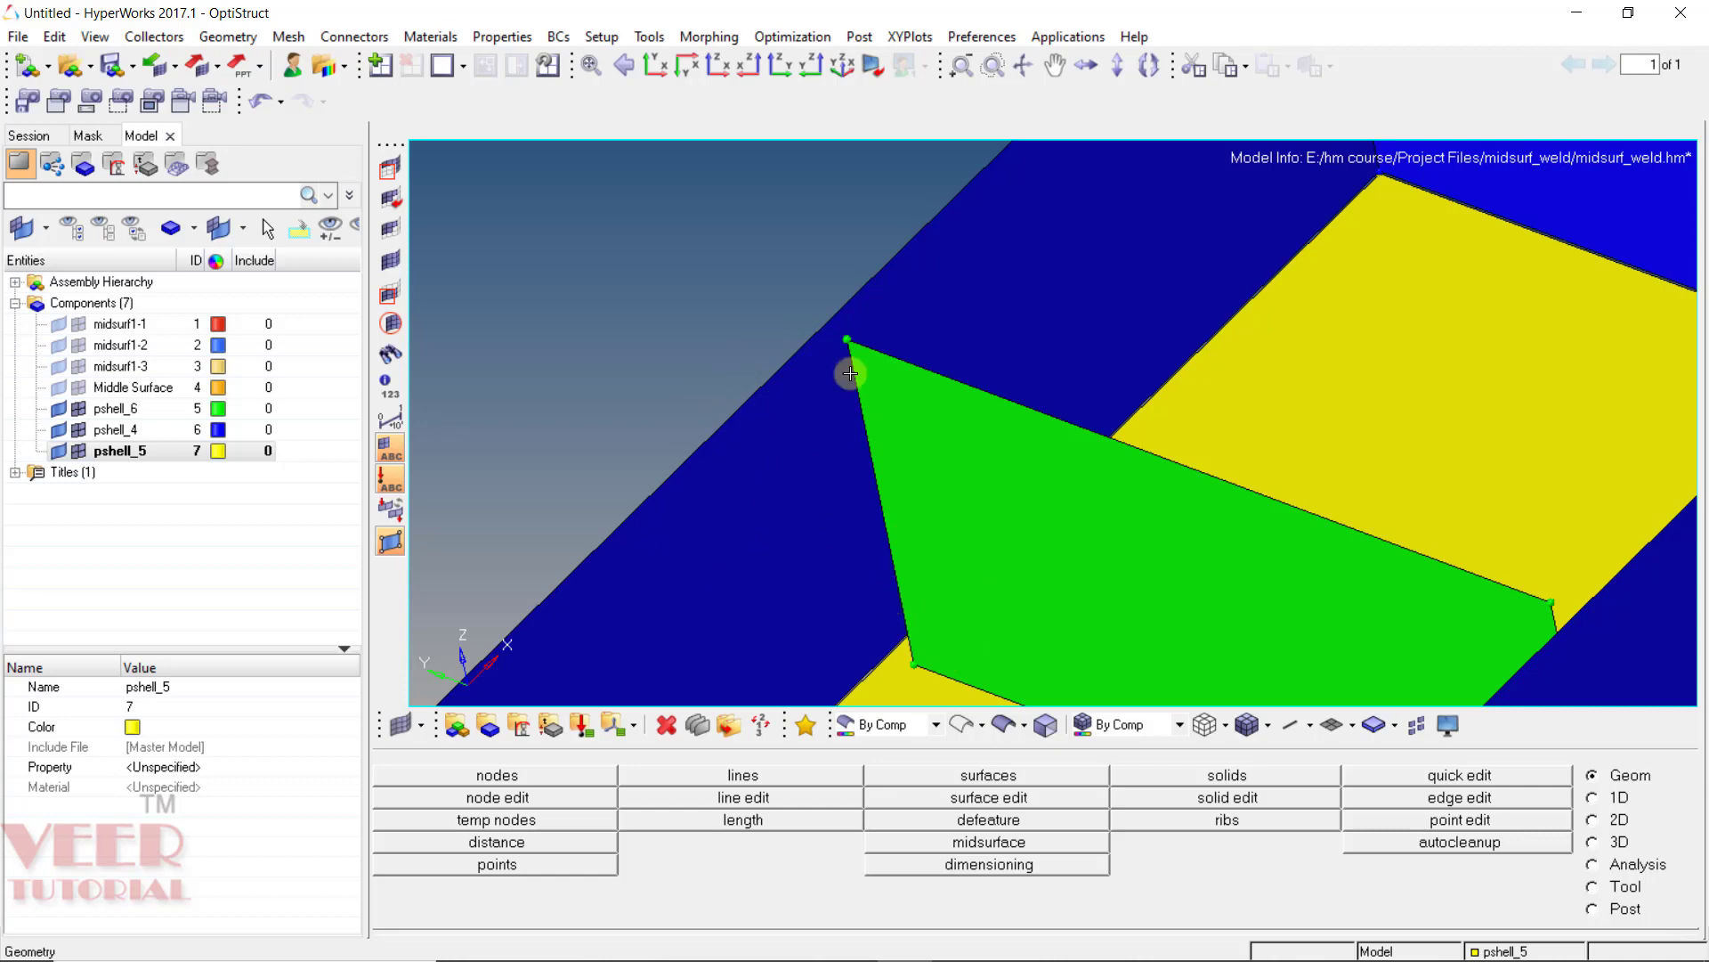
scroll(885, 415, "up", 2)
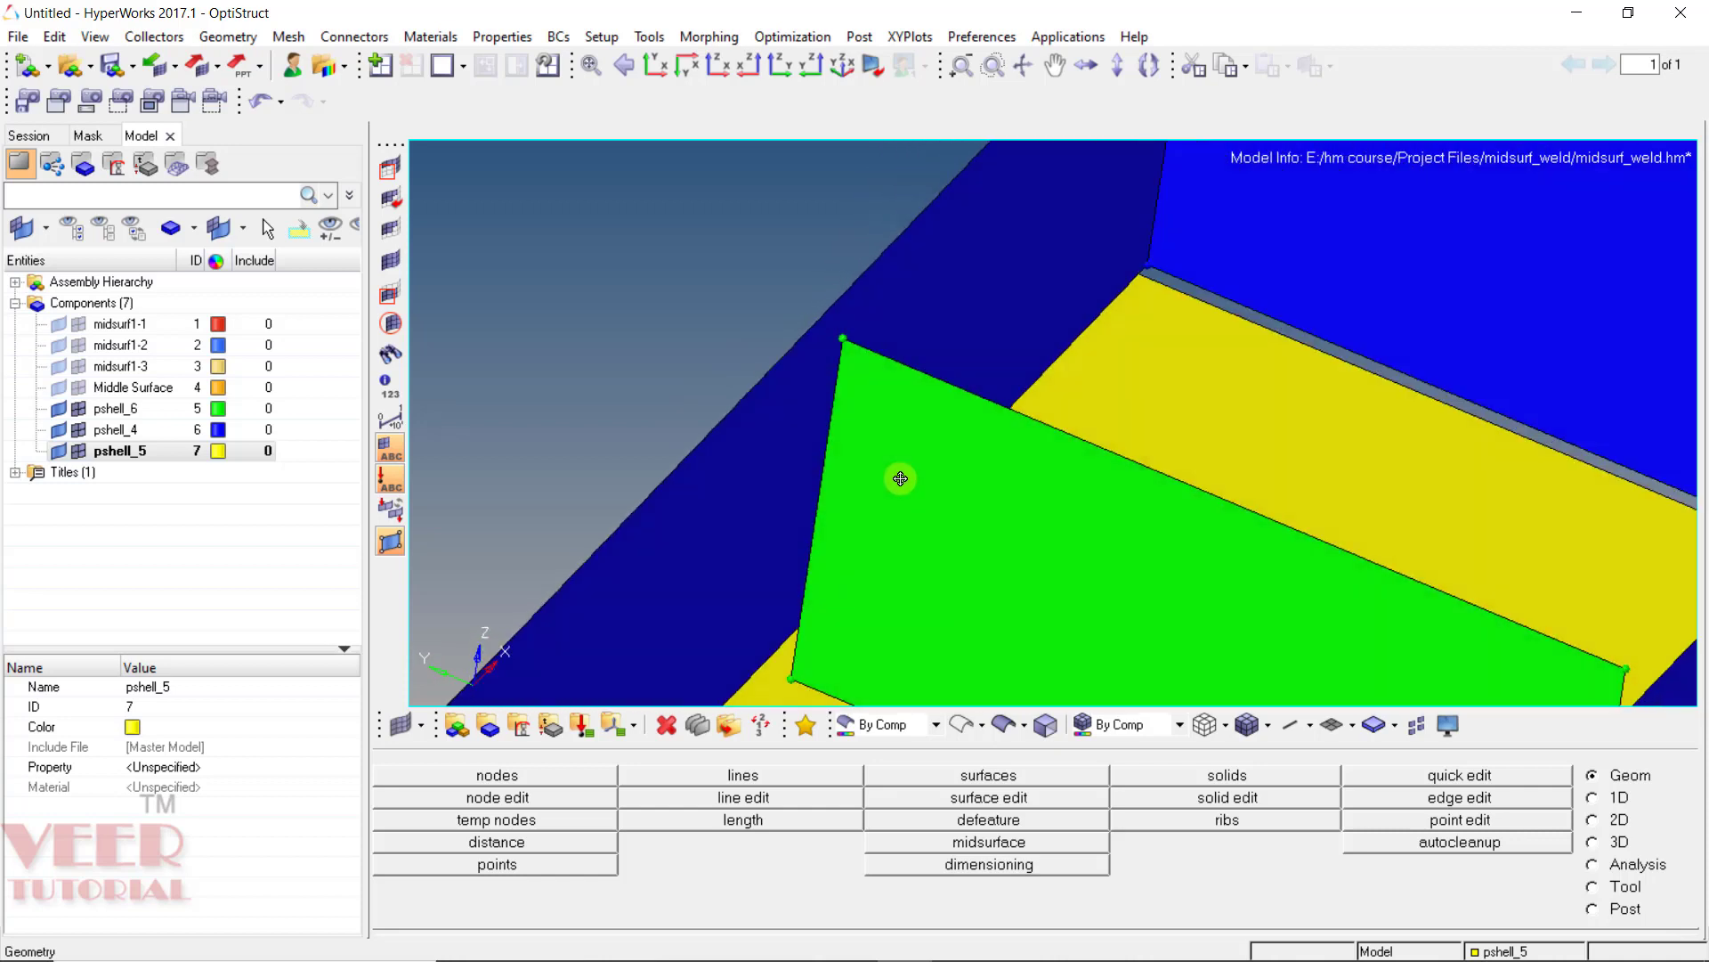
scroll(900, 484, "down", 2)
scroll(828, 429, "up", 3)
left_click_drag(828, 429, 841, 330, "ctrl")
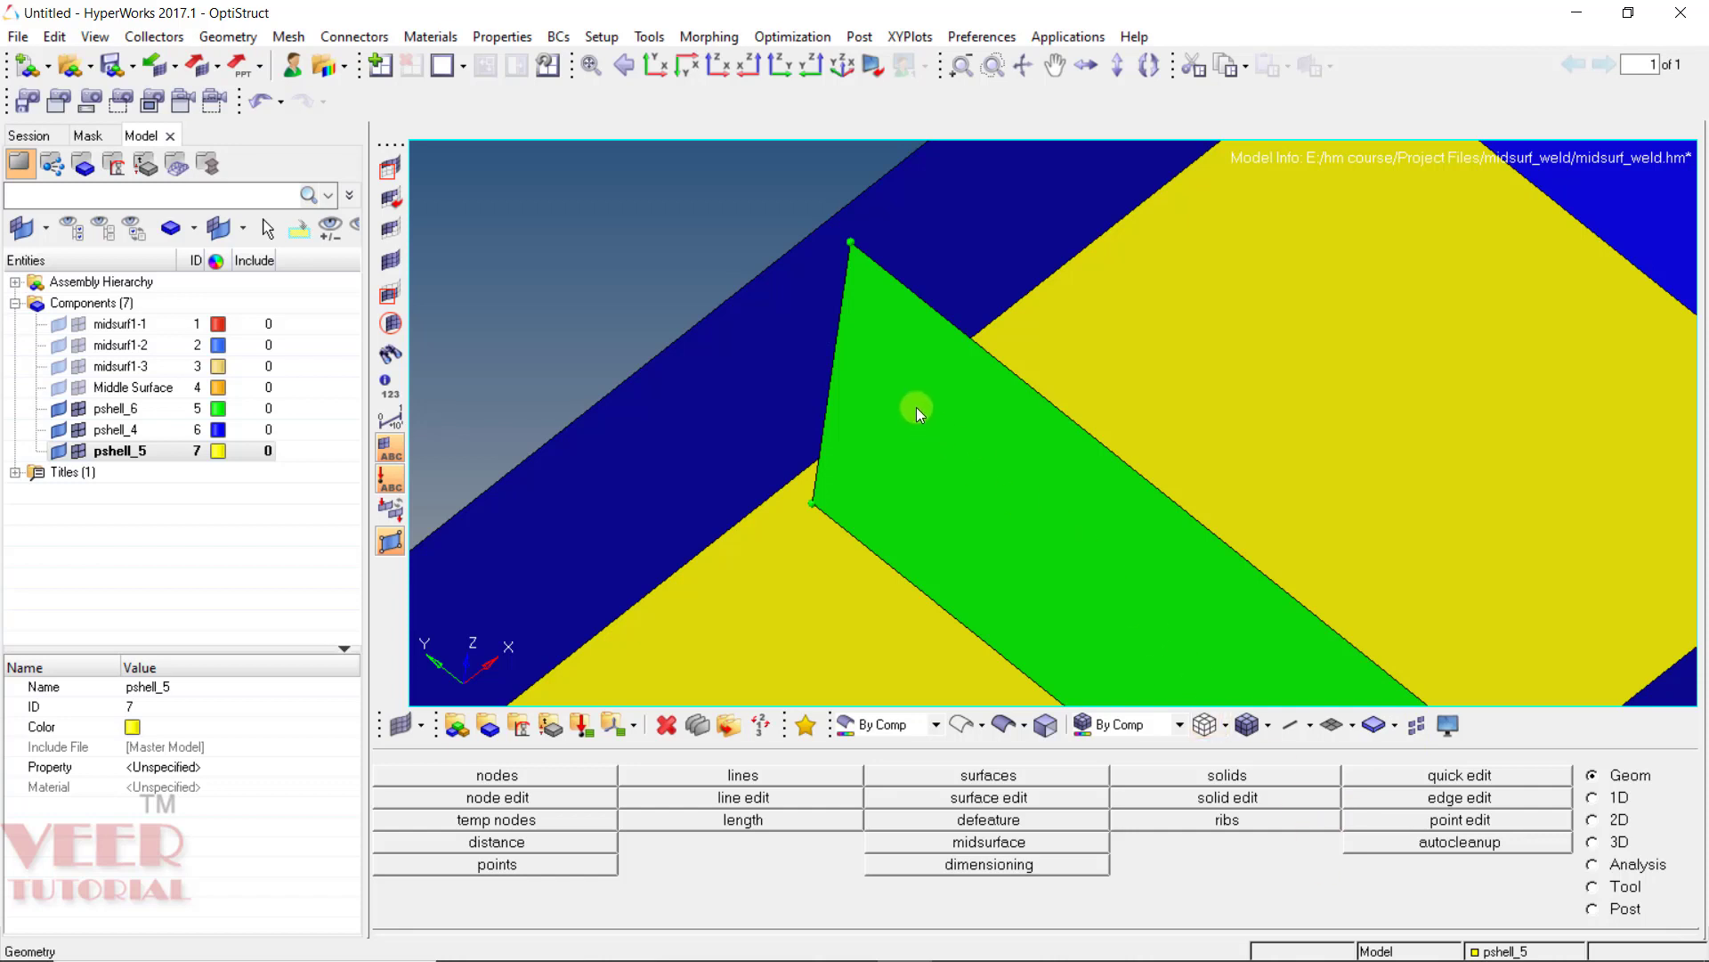
key("f")
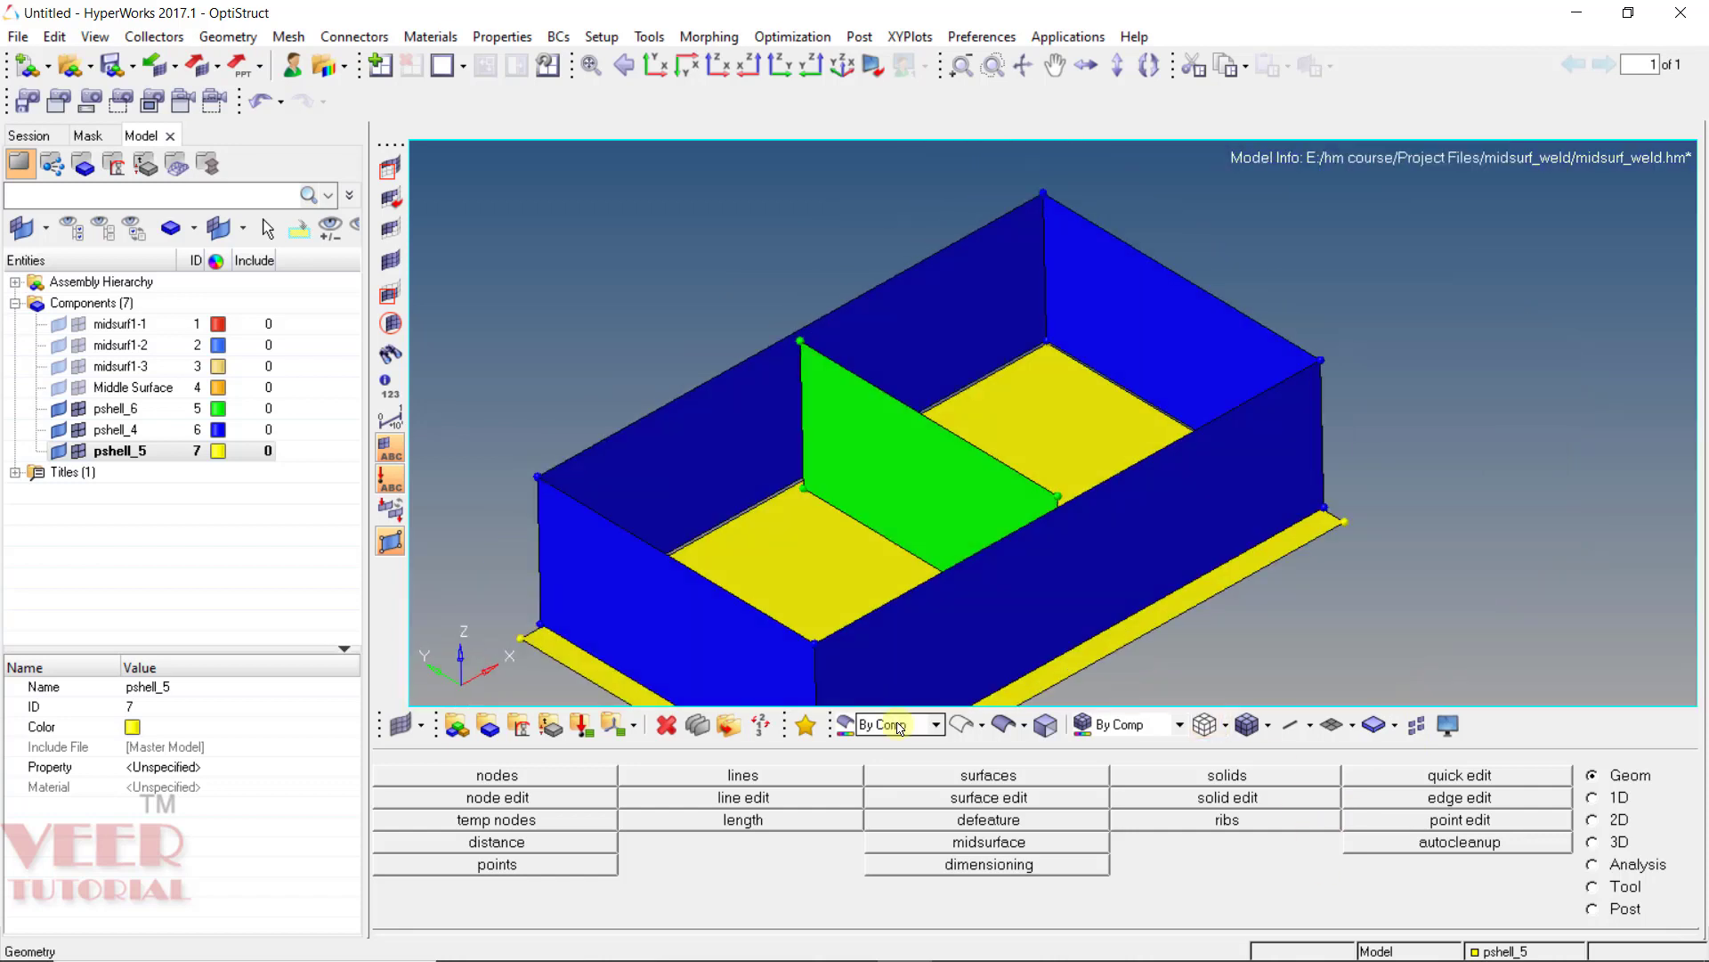
Colour the geometry by topology and trim the +Y long side wall with the partition's adjacent vertical edge, normal to the surface
left_click(899, 725)
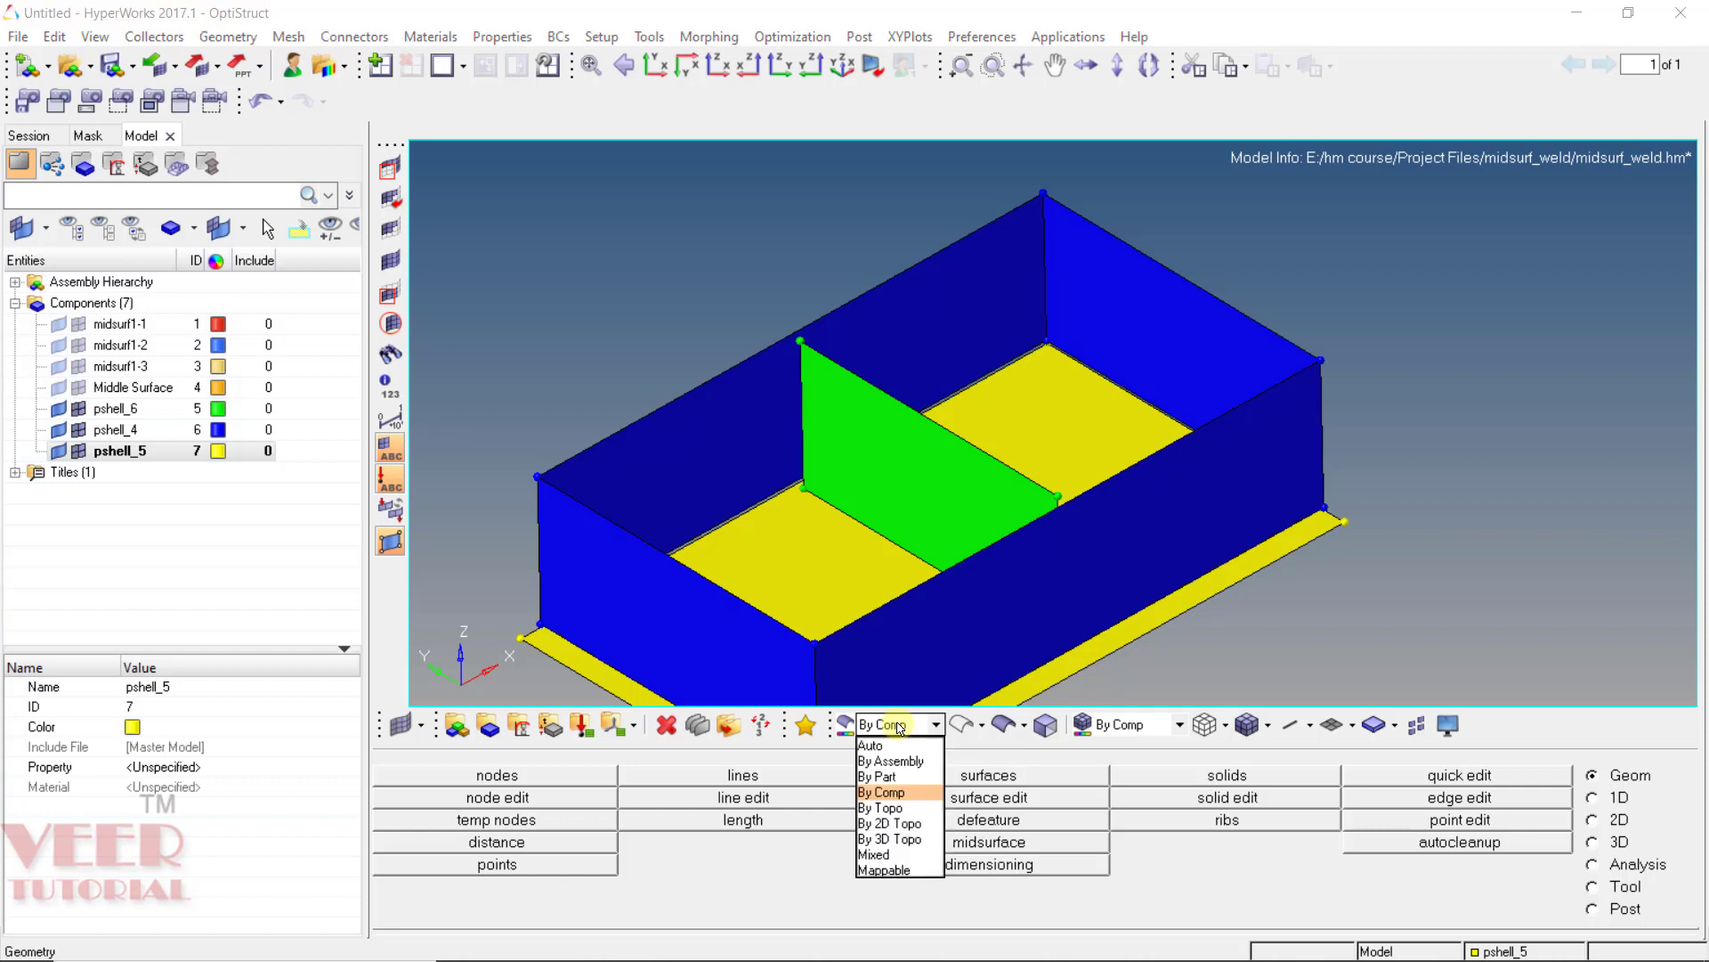
left_click(890, 808)
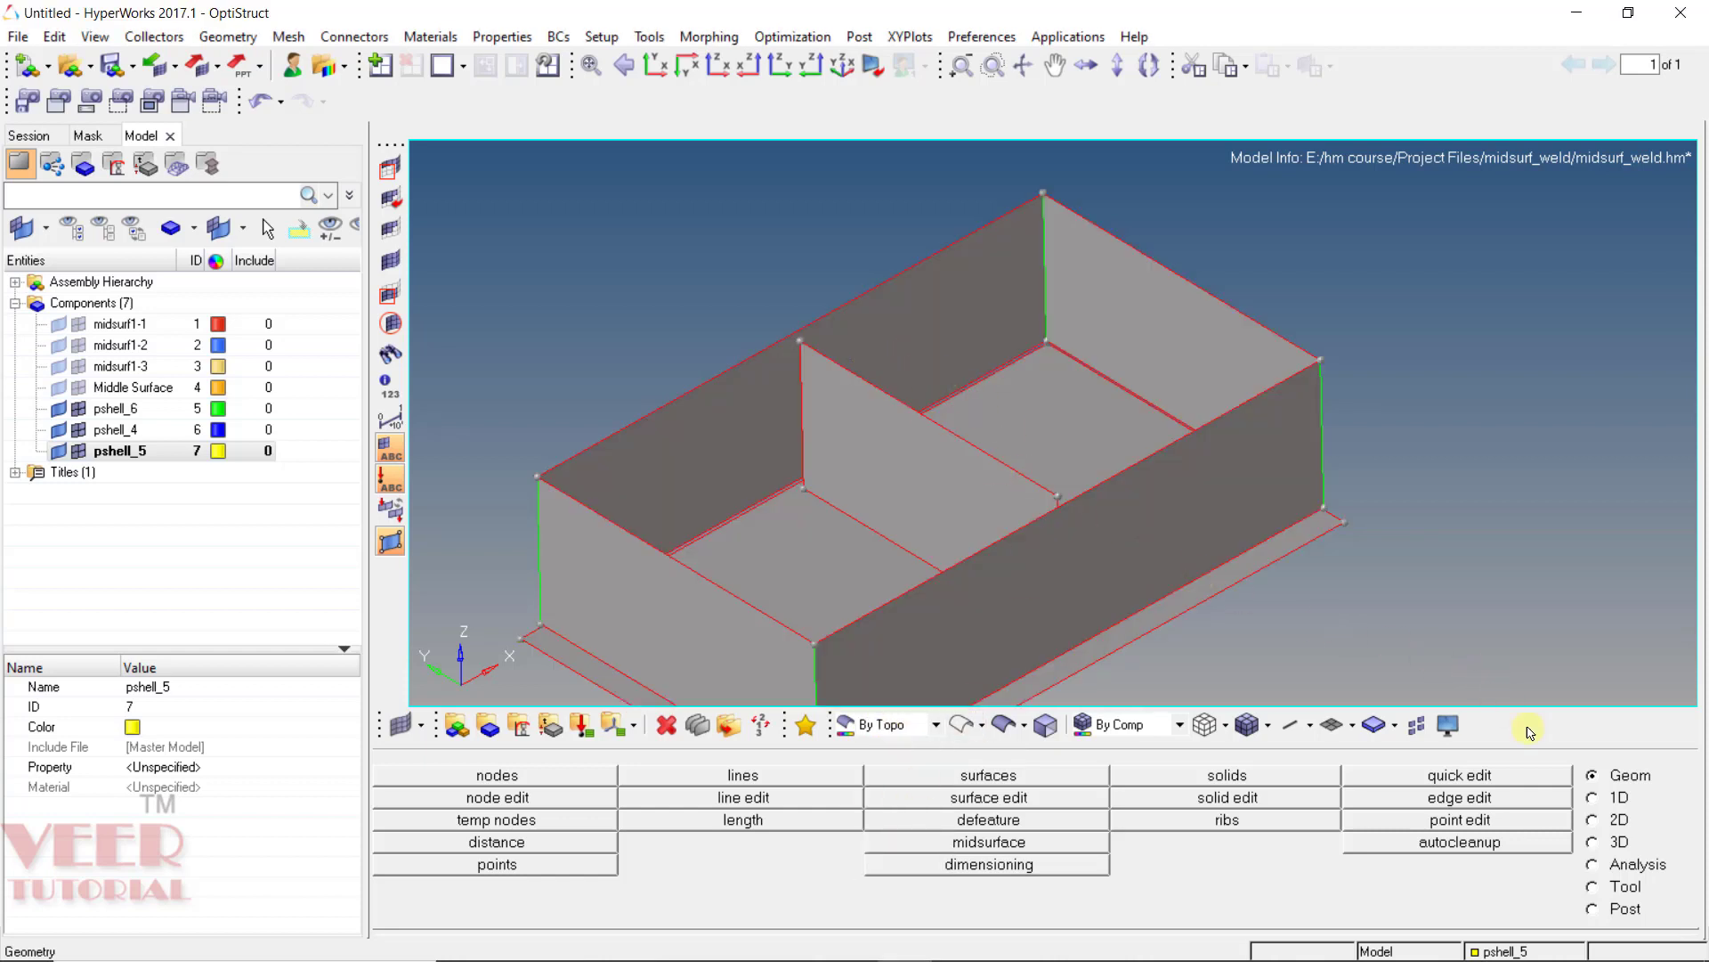
left_click(975, 801)
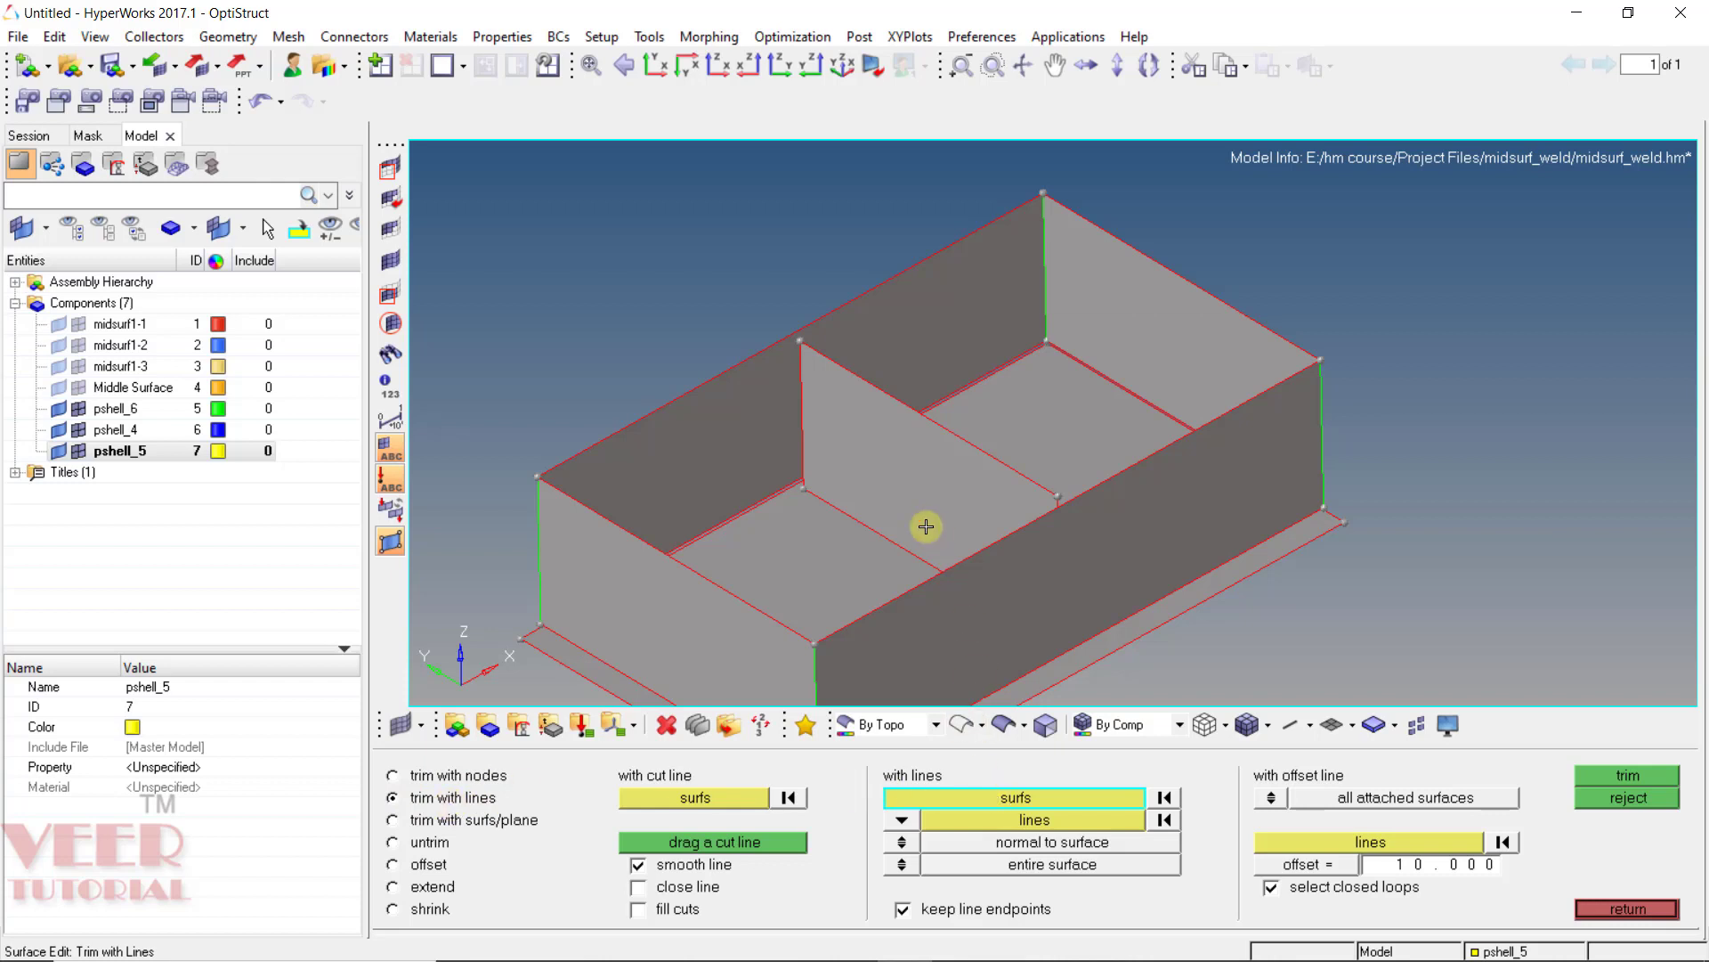
left_click(751, 442)
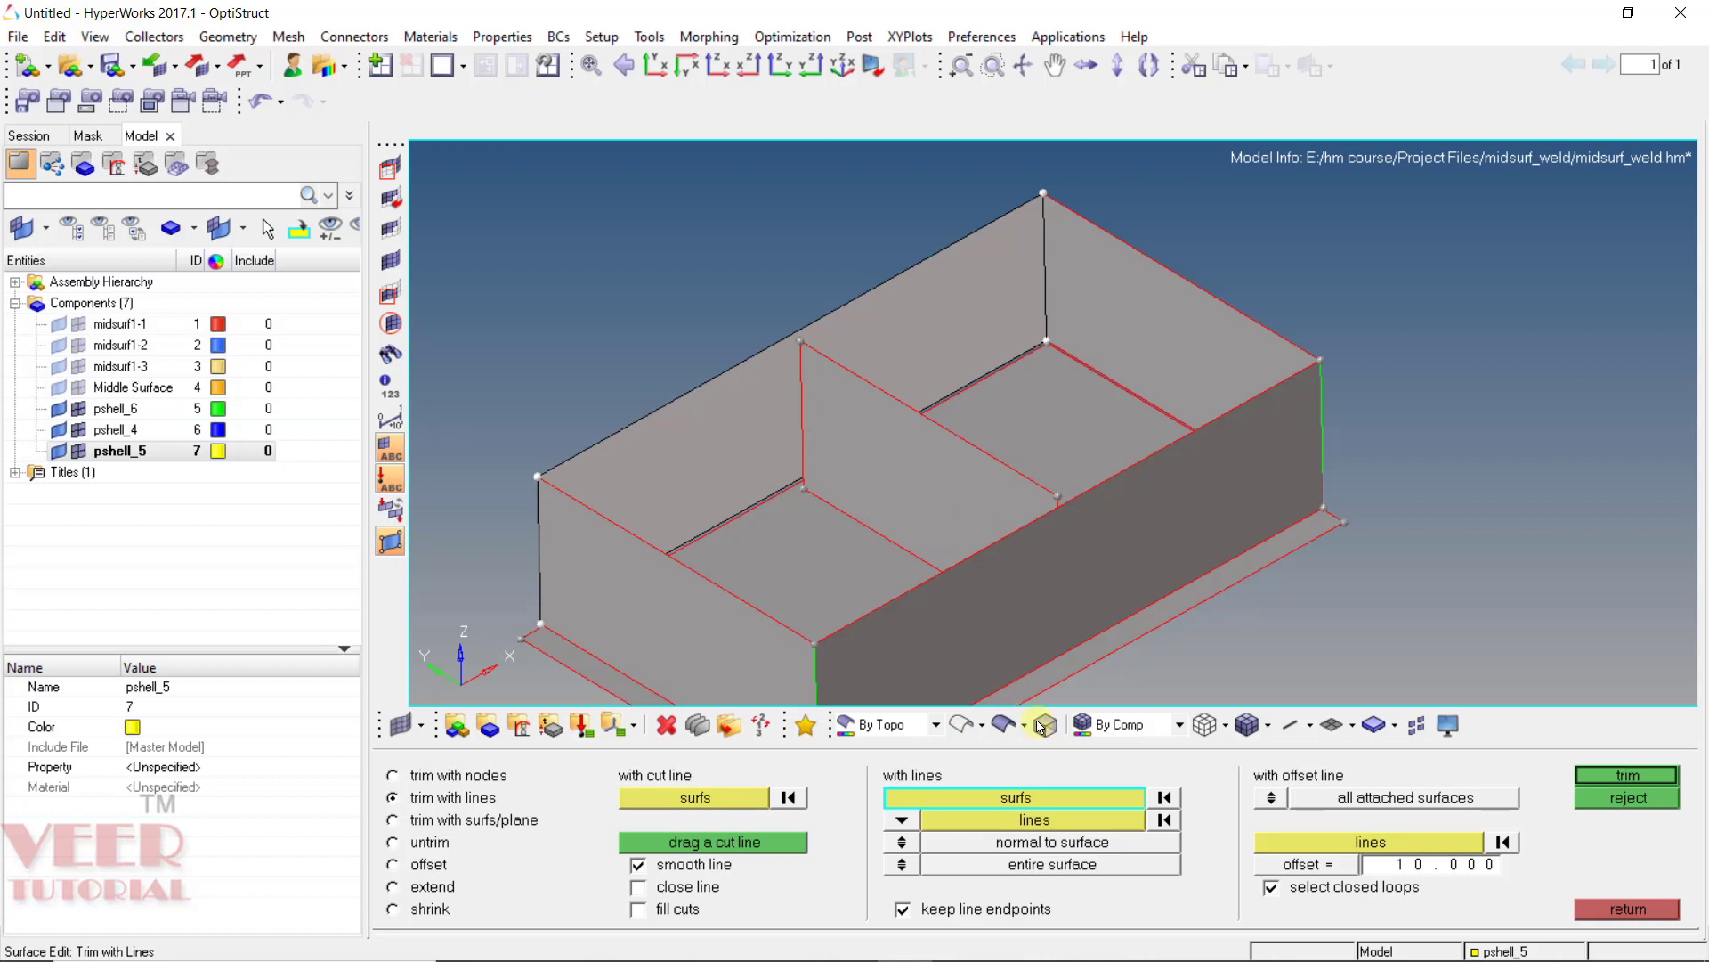
left_click(1031, 819)
left_click(902, 819)
left_click(895, 864)
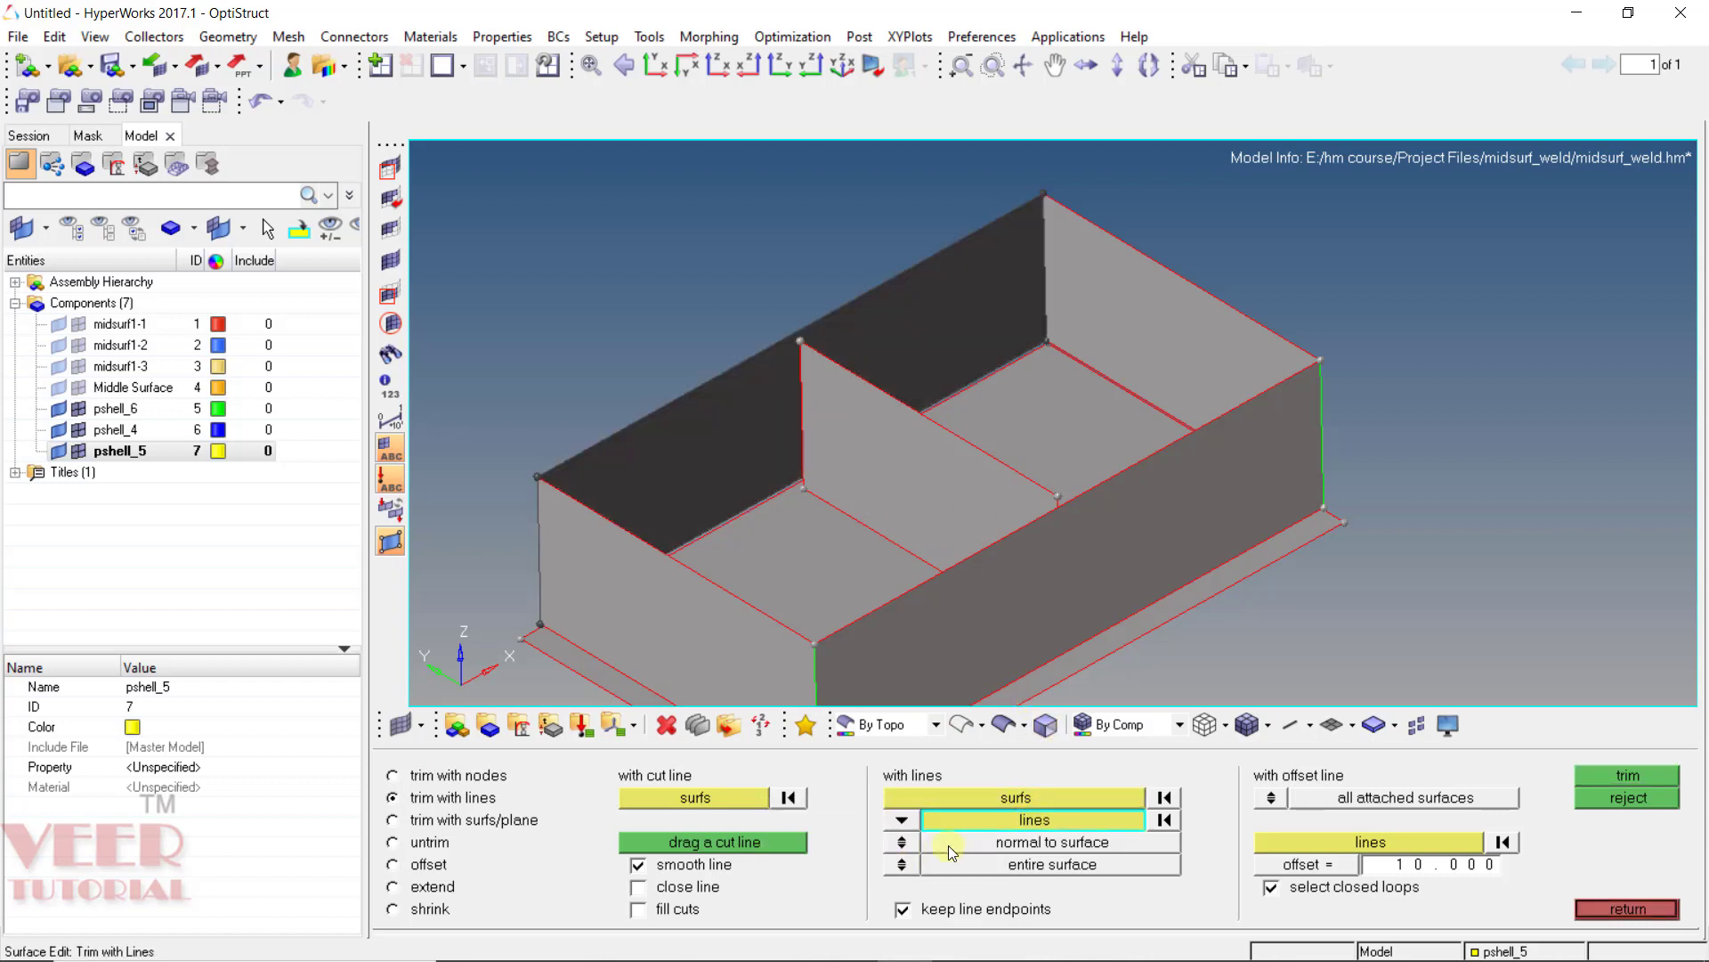
left_click(1067, 869)
scroll(756, 378, "up", 5)
left_click_drag(763, 373, 977, 469, "ctrl")
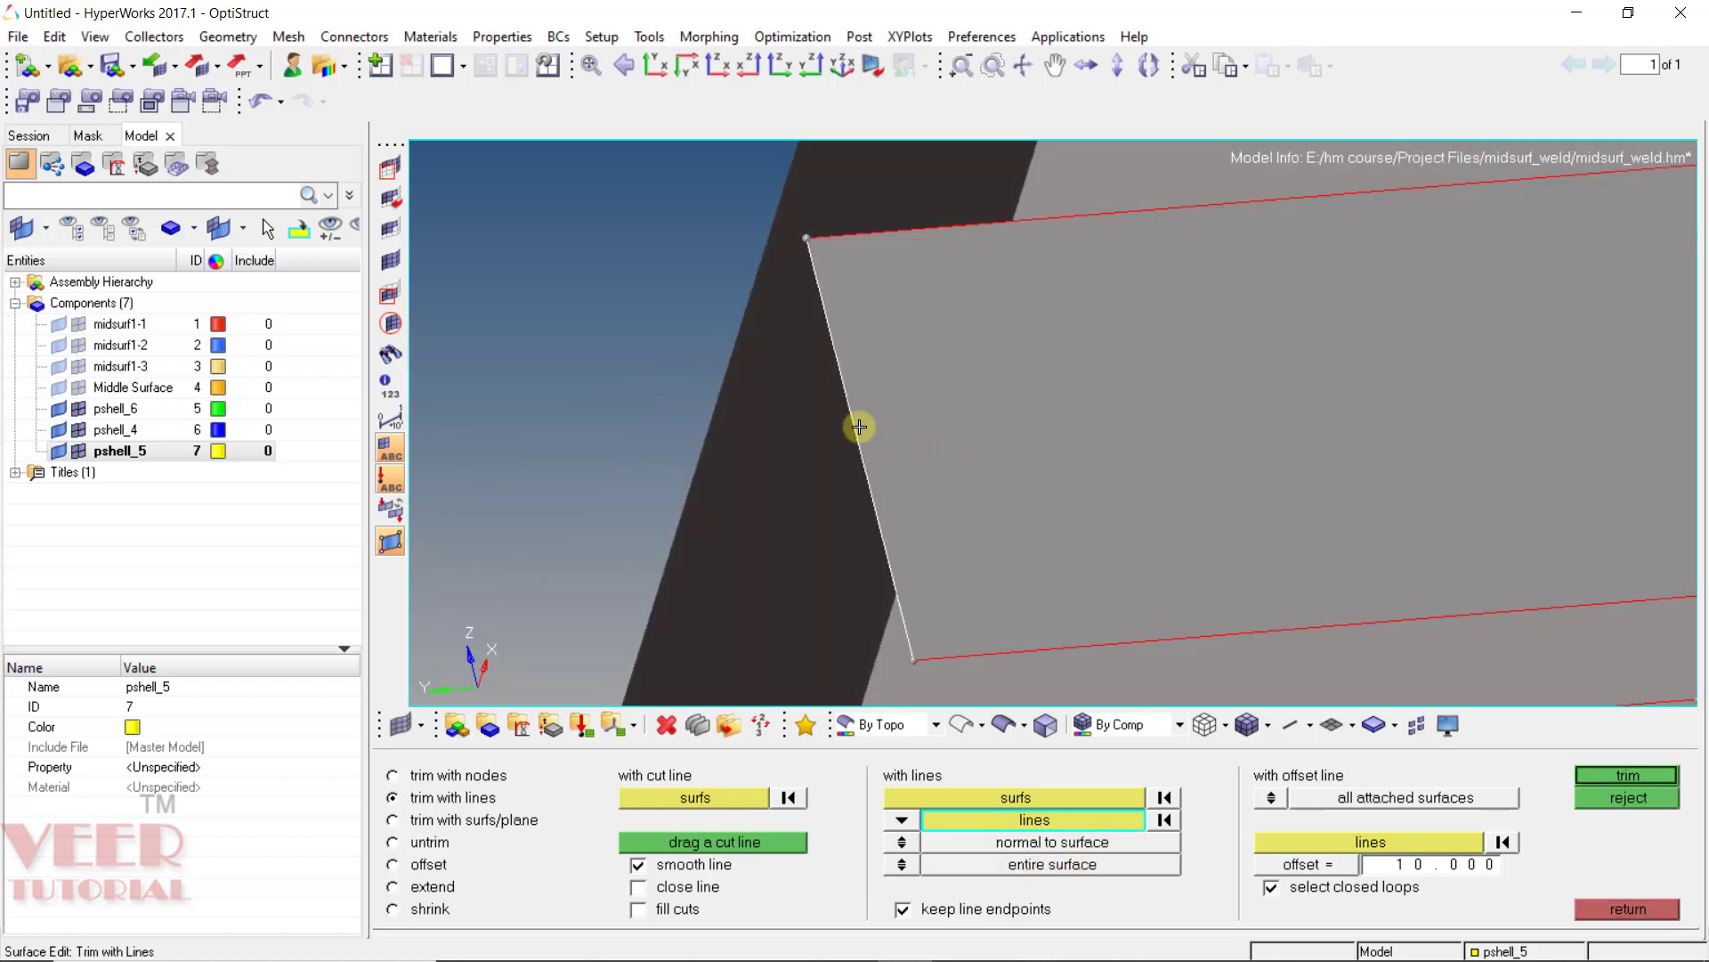
left_click(1615, 776)
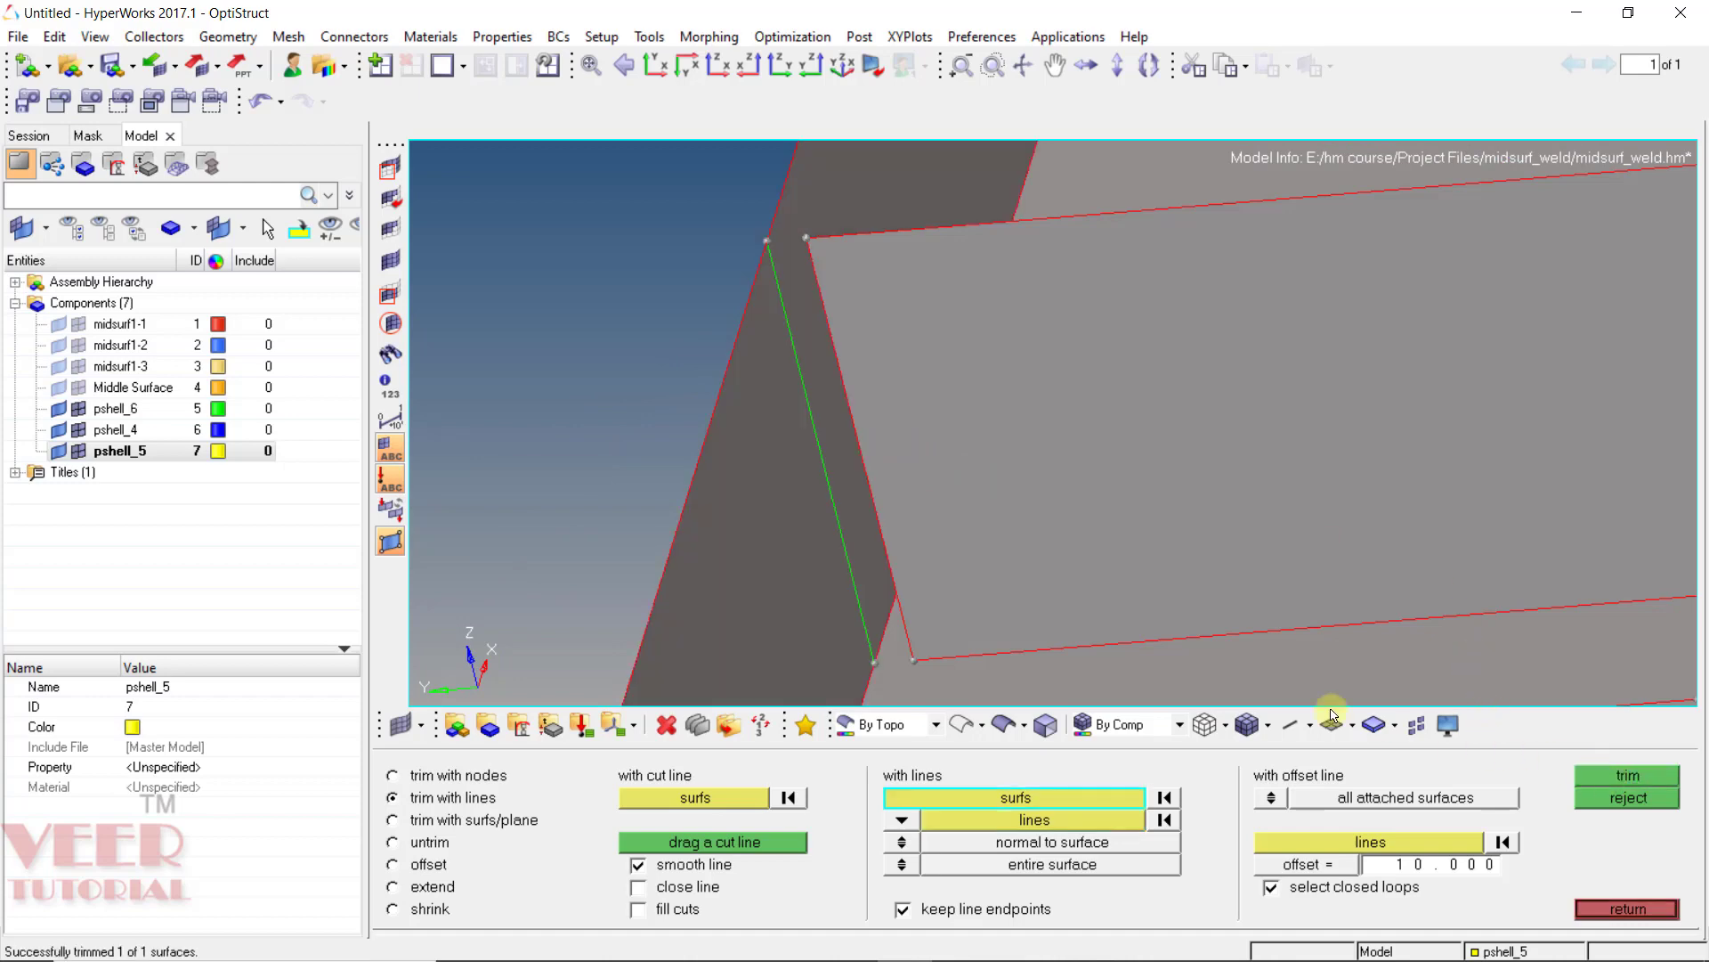
Trim the opposite long side wall on the -Y side with the partition's other vertical edge, normal to the surface
scroll(855, 555, "down", 5)
left_click_drag(856, 556, 843, 267, "ctrl")
scroll(836, 264, "up", 5)
scroll(798, 179, "up", 5)
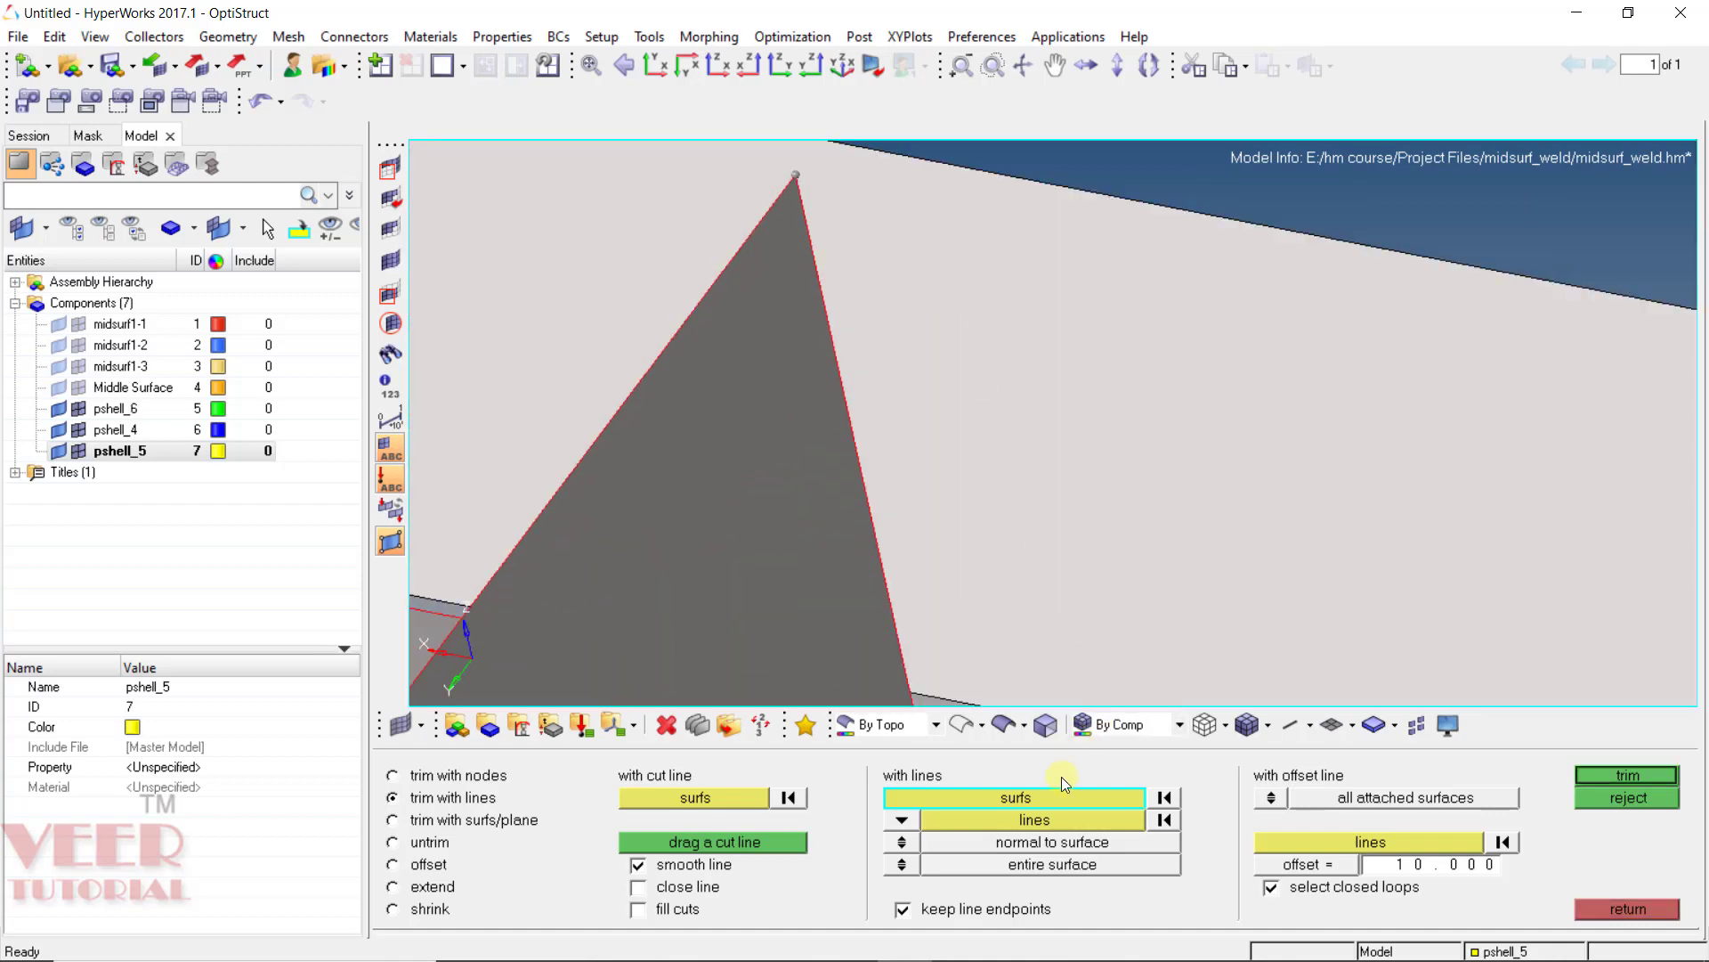
left_click(1033, 817)
left_click(872, 532)
left_click(1645, 777)
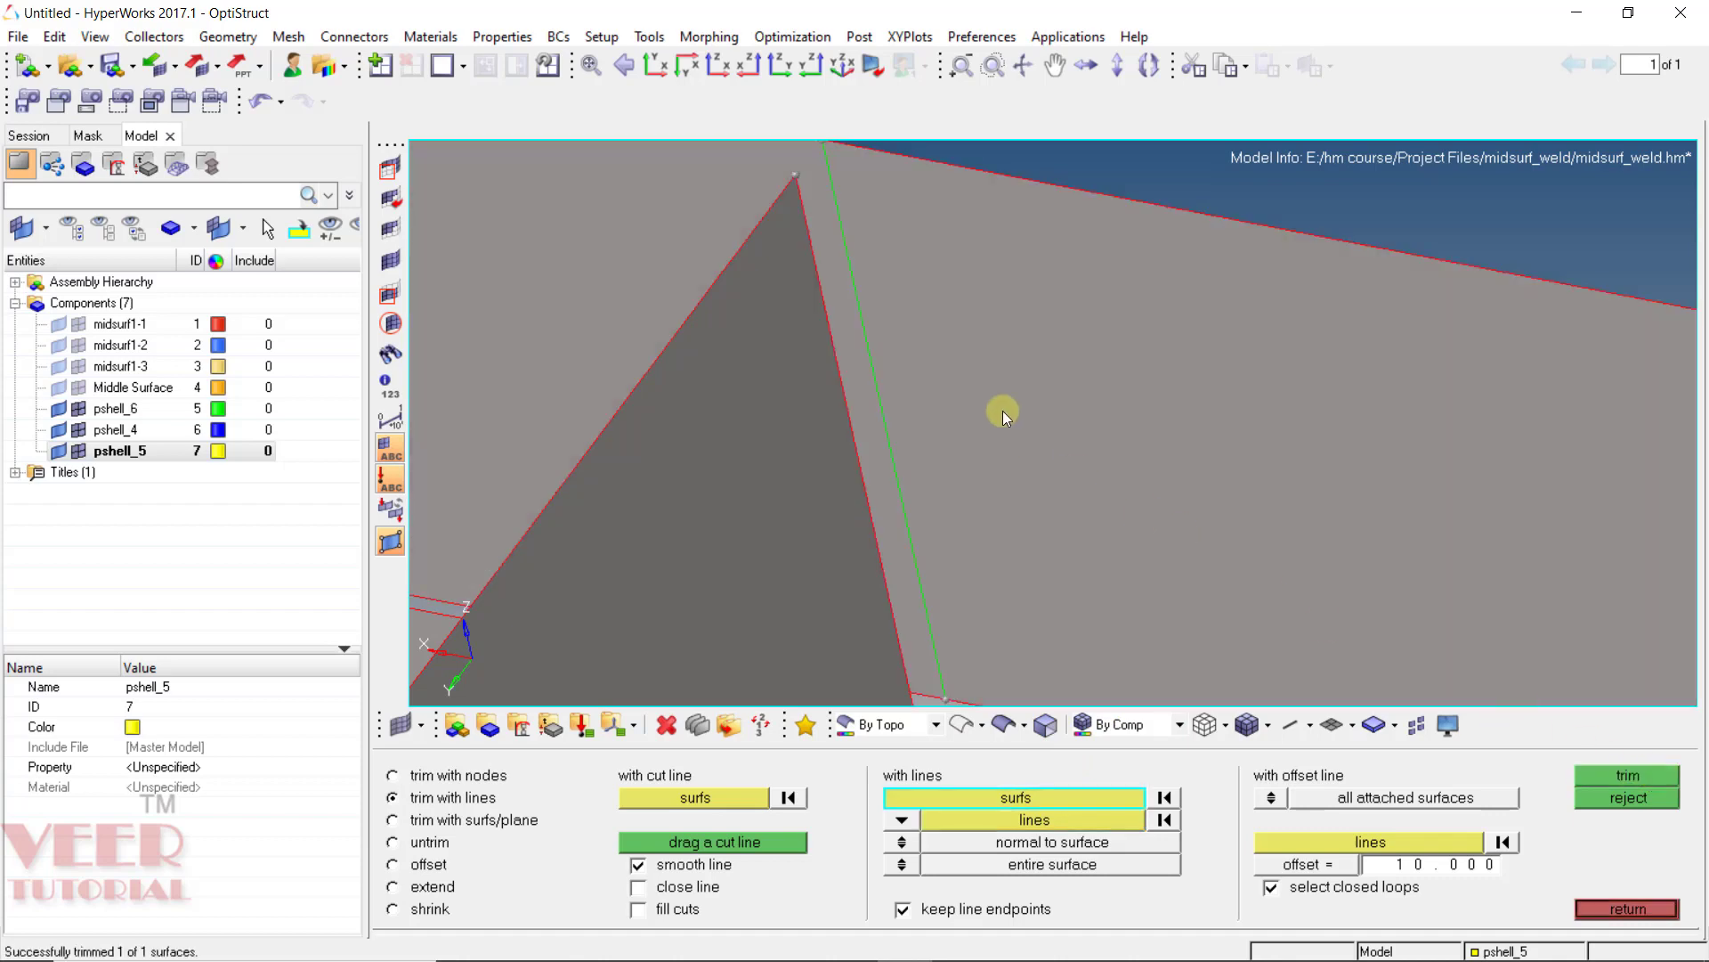
Examine the trim lines on the long side walls against the ends of the partition
scroll(1034, 440, "down", 3)
scroll(1056, 363, "down", 3)
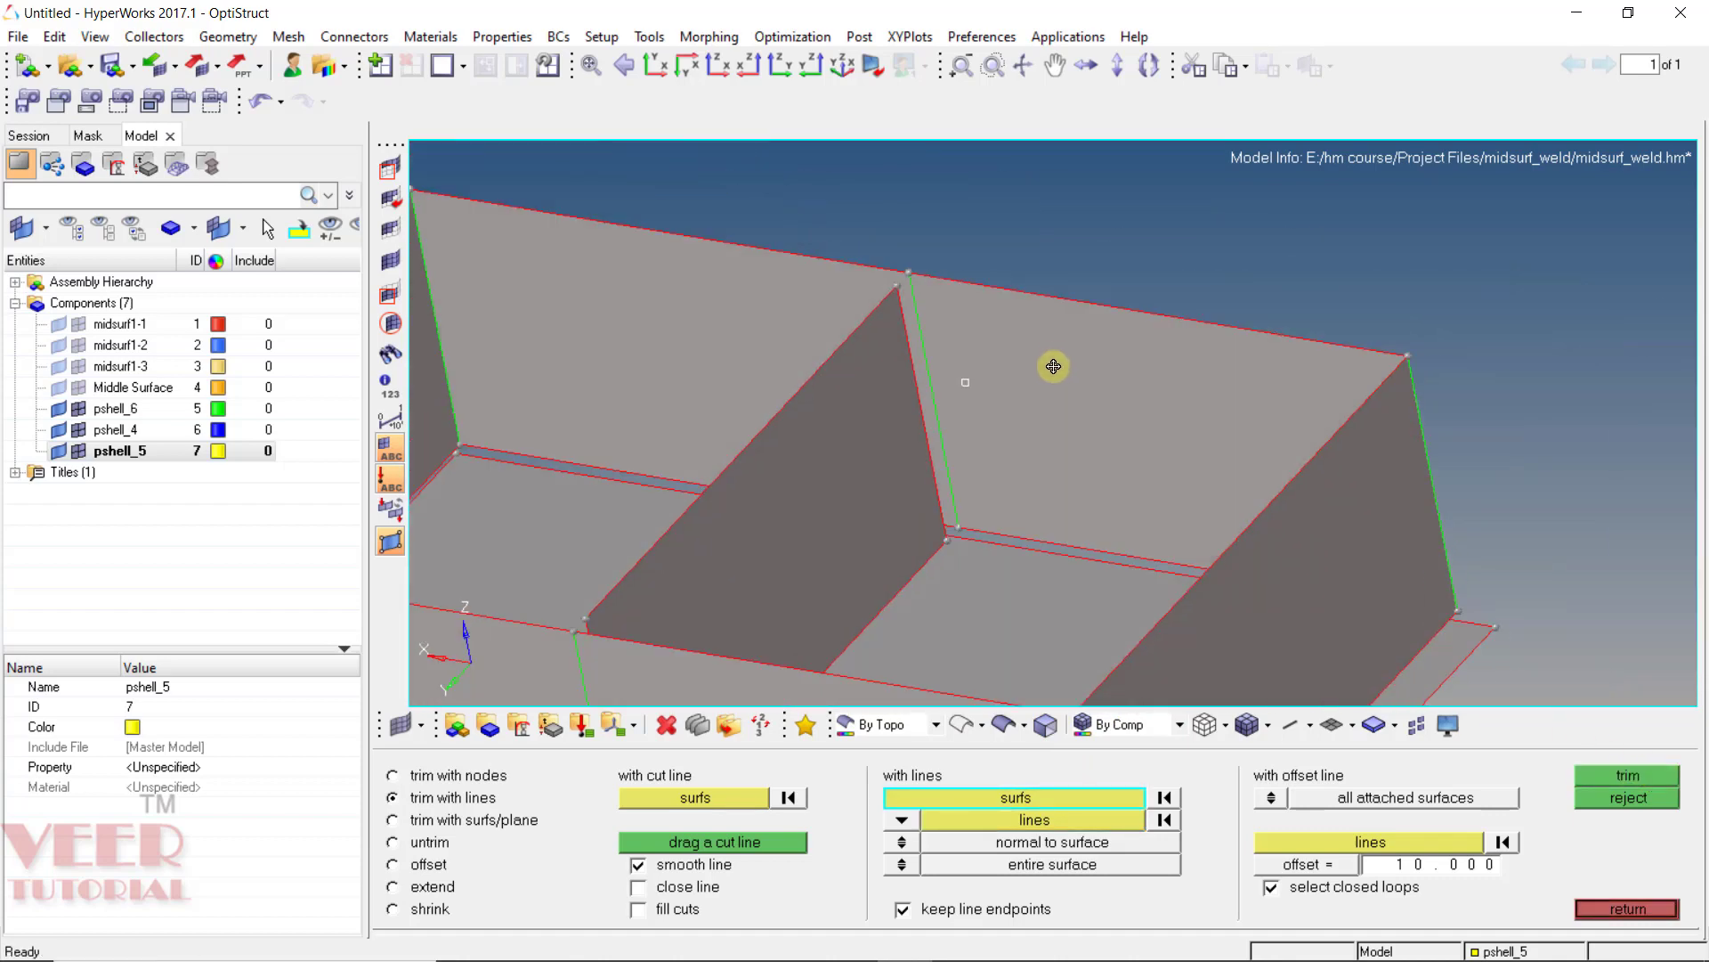
scroll(986, 384, "up", 3)
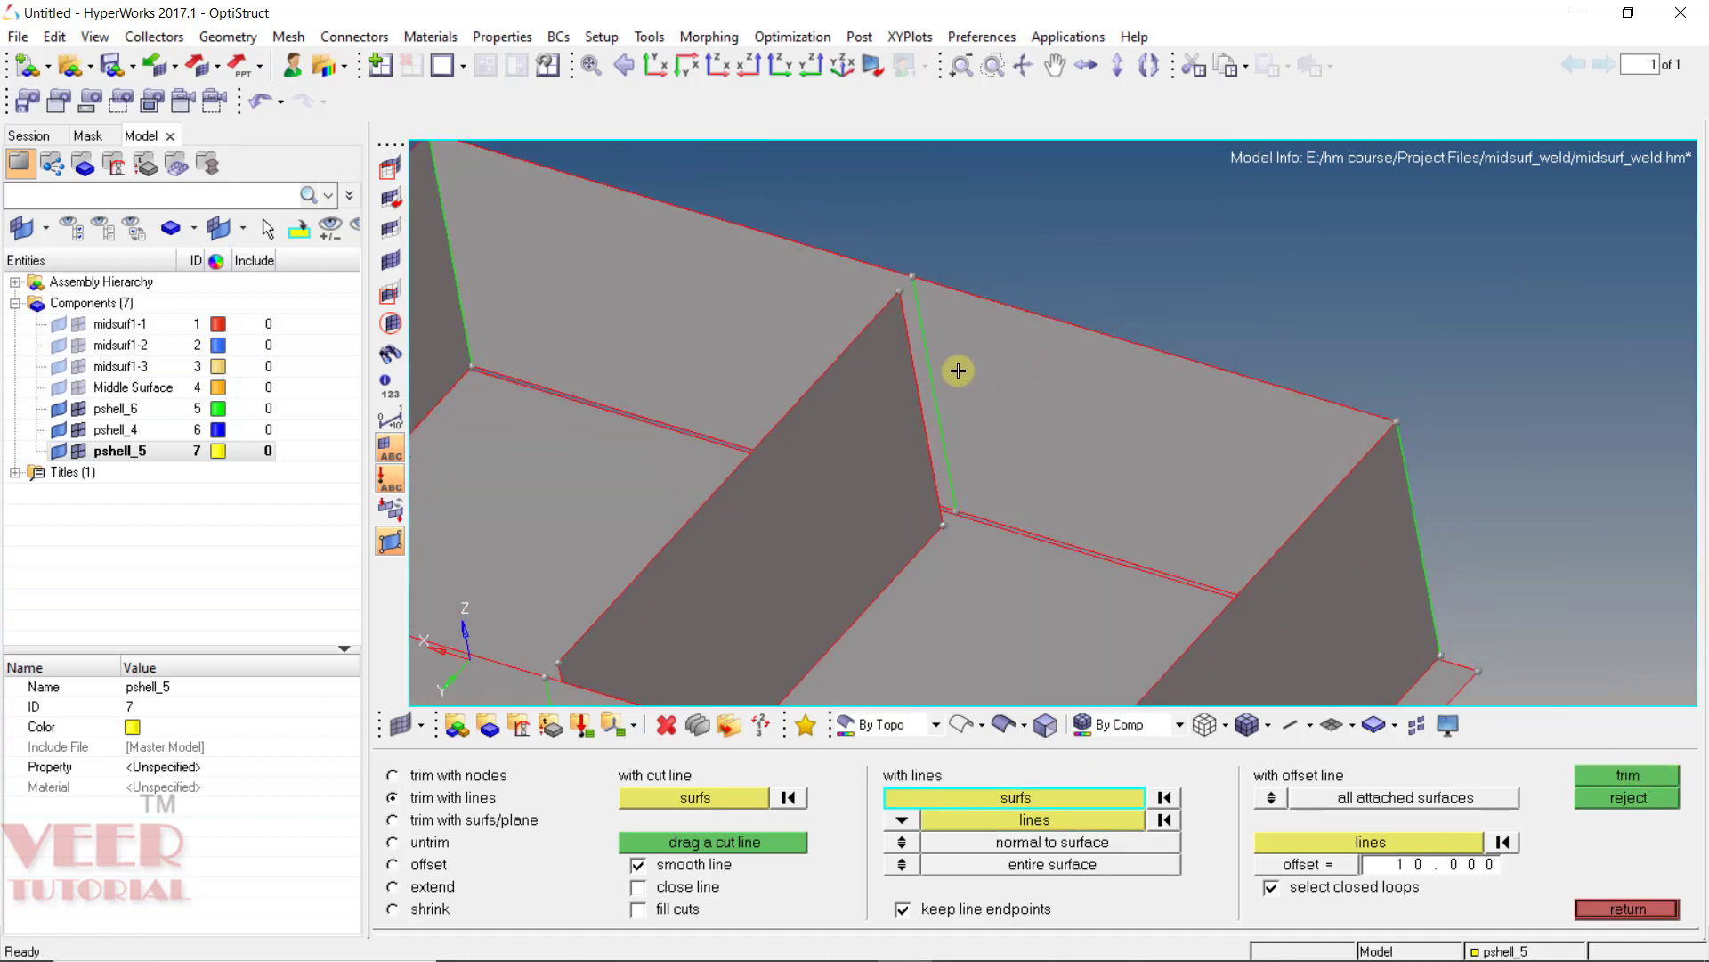
scroll(943, 328, "up", 2)
left_click_drag(897, 297, 943, 389, "ctrl")
scroll(943, 389, "up", 2)
left_click_drag(973, 499, 992, 419, "ctrl")
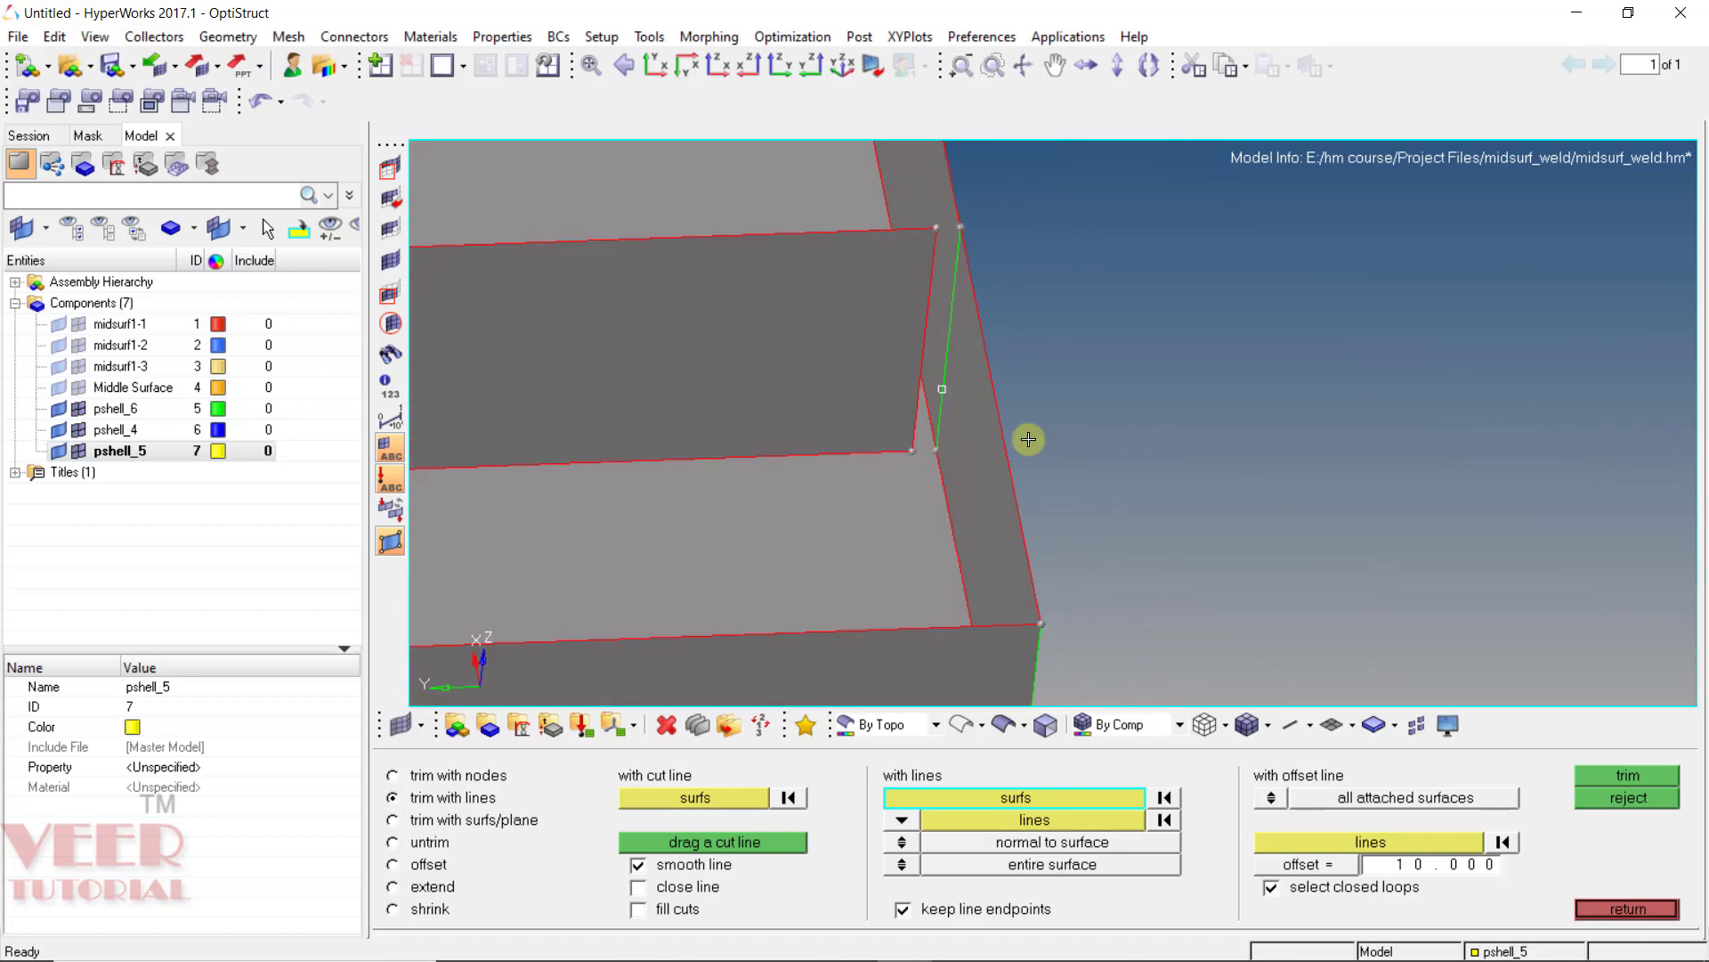
scroll(878, 457, "down", 3)
scroll(820, 423, "up", 2)
mouse_move(820, 422)
left_mouse_down("ctrl")
mouse_move(863, 466)
mouse_move(836, 423)
left_mouse_up("ctrl")
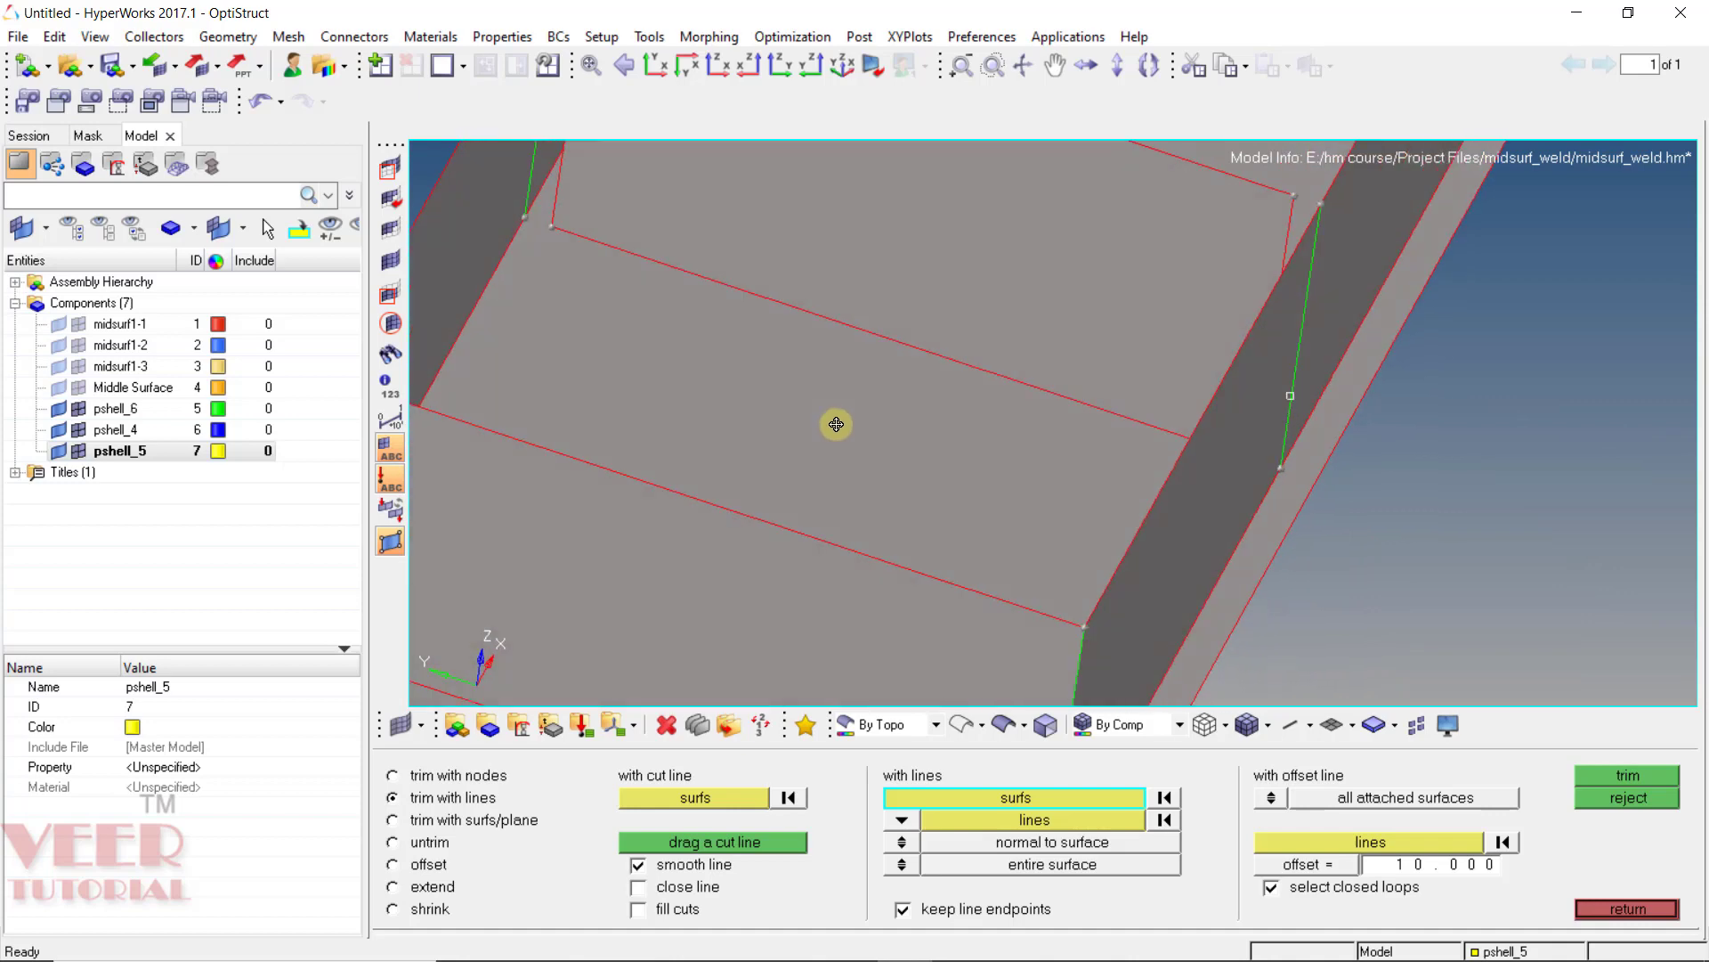
Trim the base plate surface with the partition's bottom edge, normal to the surface
scroll(908, 419, "down", 3)
scroll(823, 356, "up", 2)
scroll(759, 414, "up", 1)
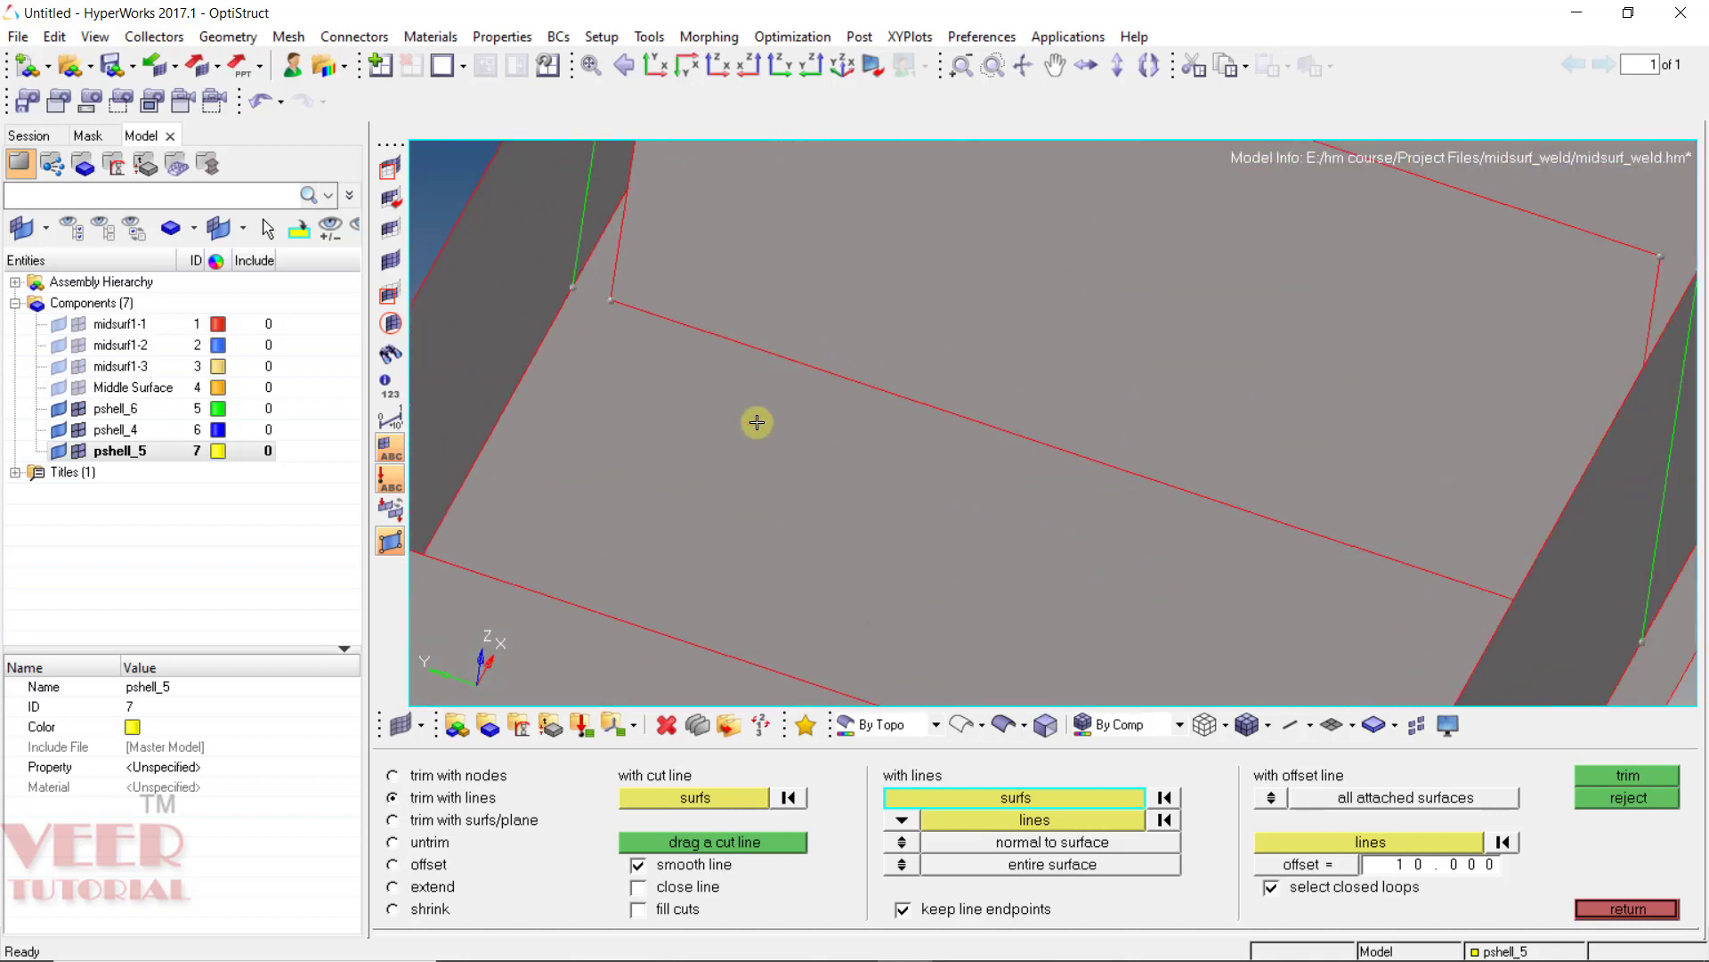
left_click(759, 420)
left_click(1033, 816)
left_click(985, 424)
left_click(1642, 776)
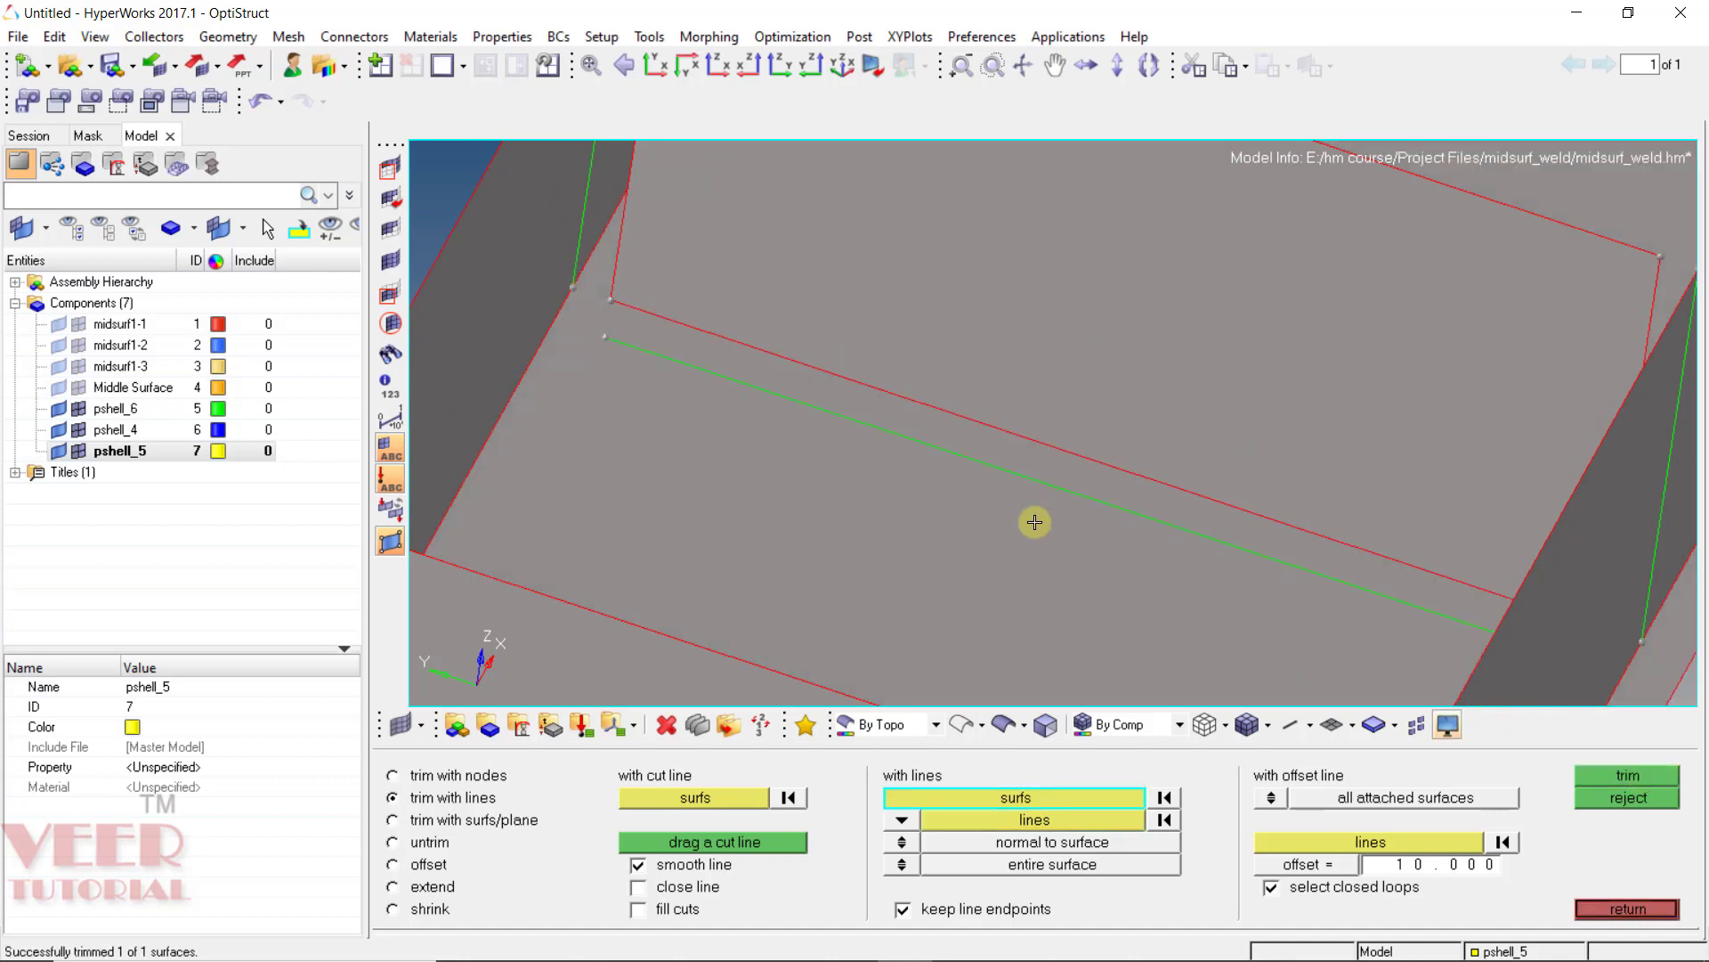
Trim the base plate surface with the bottom edges of all the outer walls, normal to the surface
scroll(916, 408, "down", 3)
left_click_drag(748, 580, 961, 541, "ctrl")
scroll(916, 641, "up", 3)
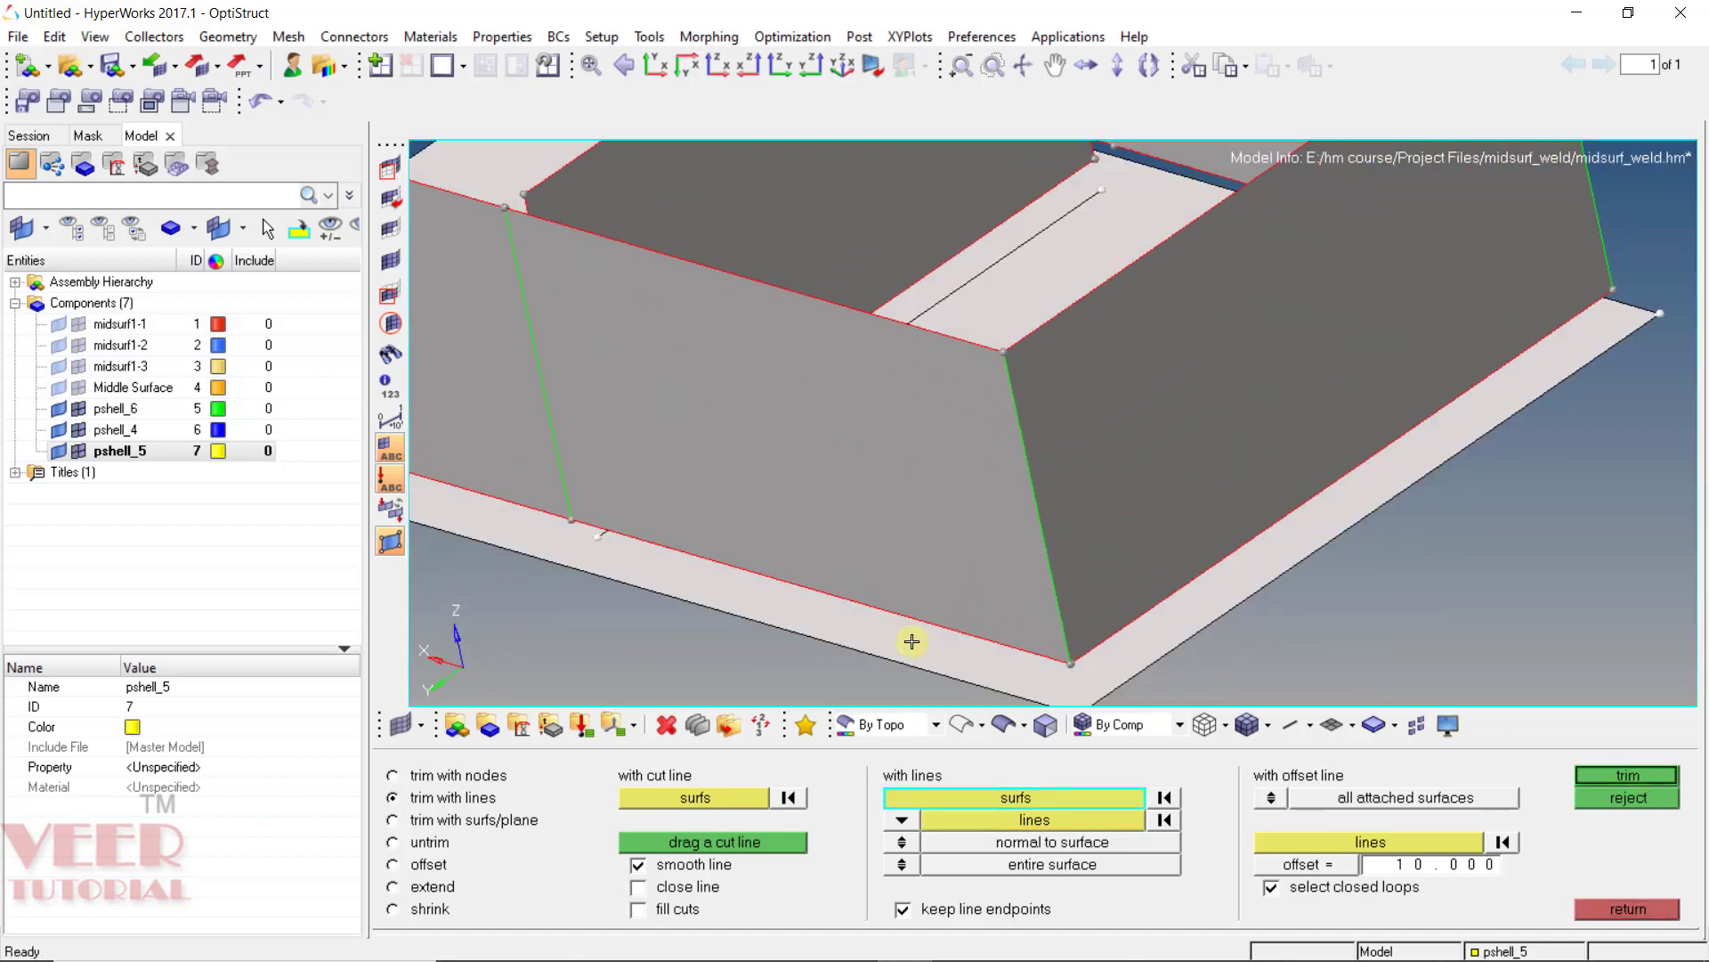
scroll(1190, 430, "down", 3)
left_click(1066, 824)
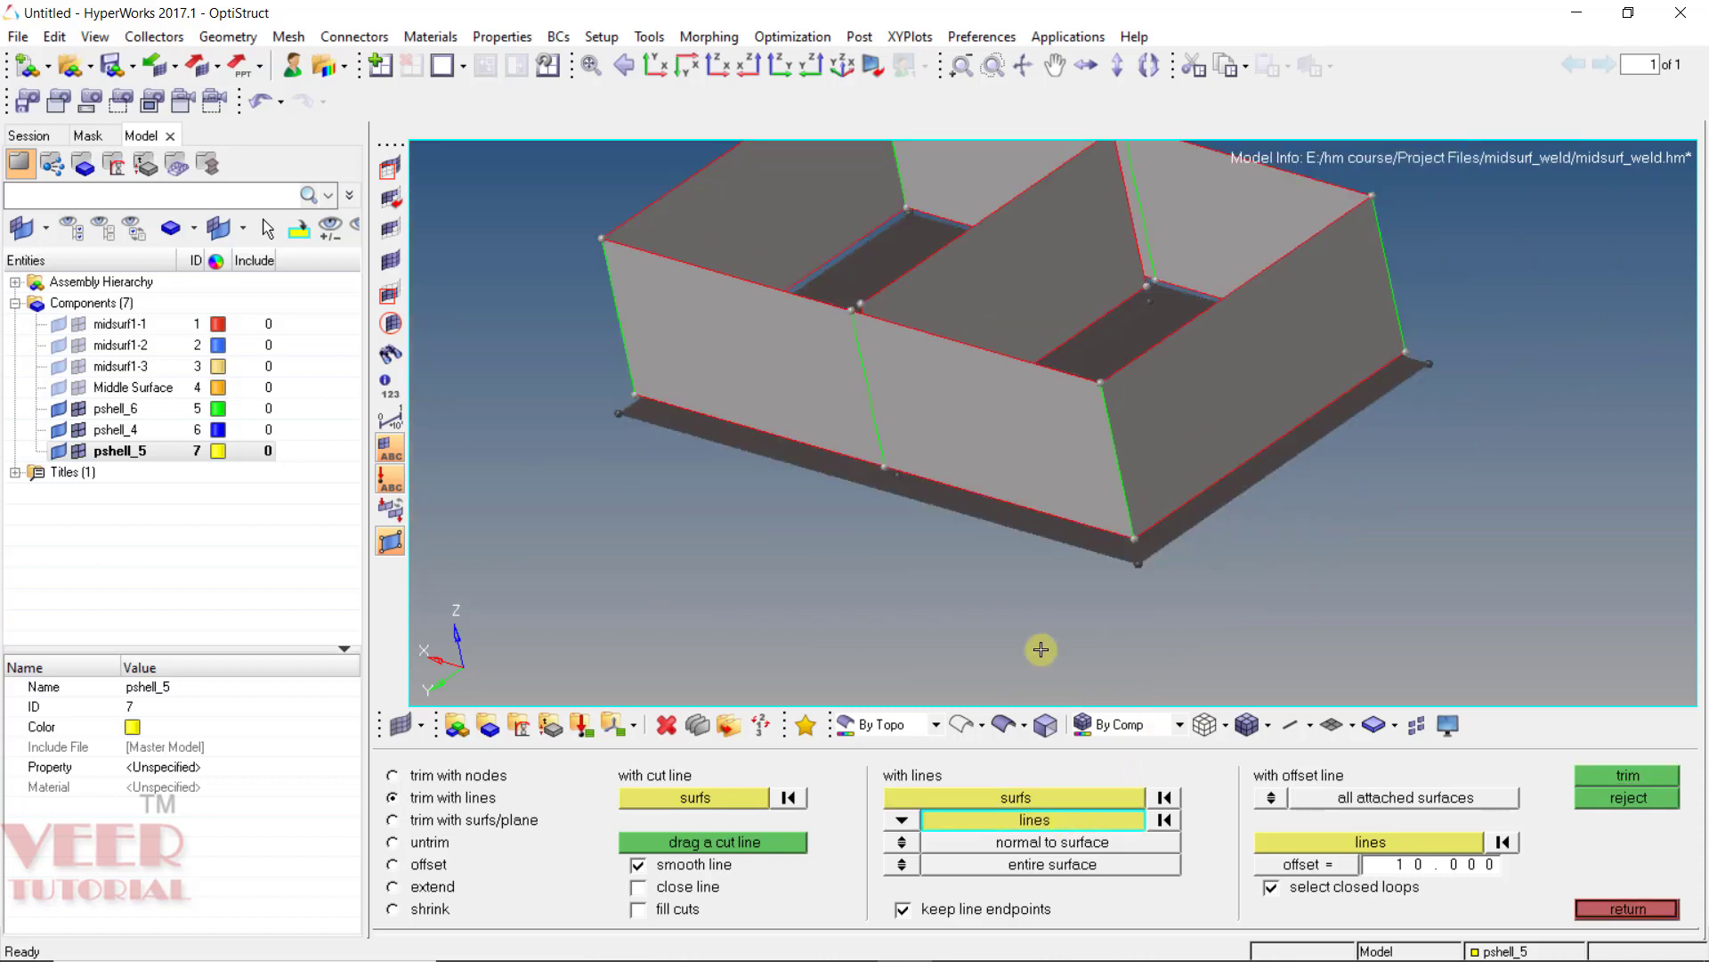
scroll(949, 489, "up", 5)
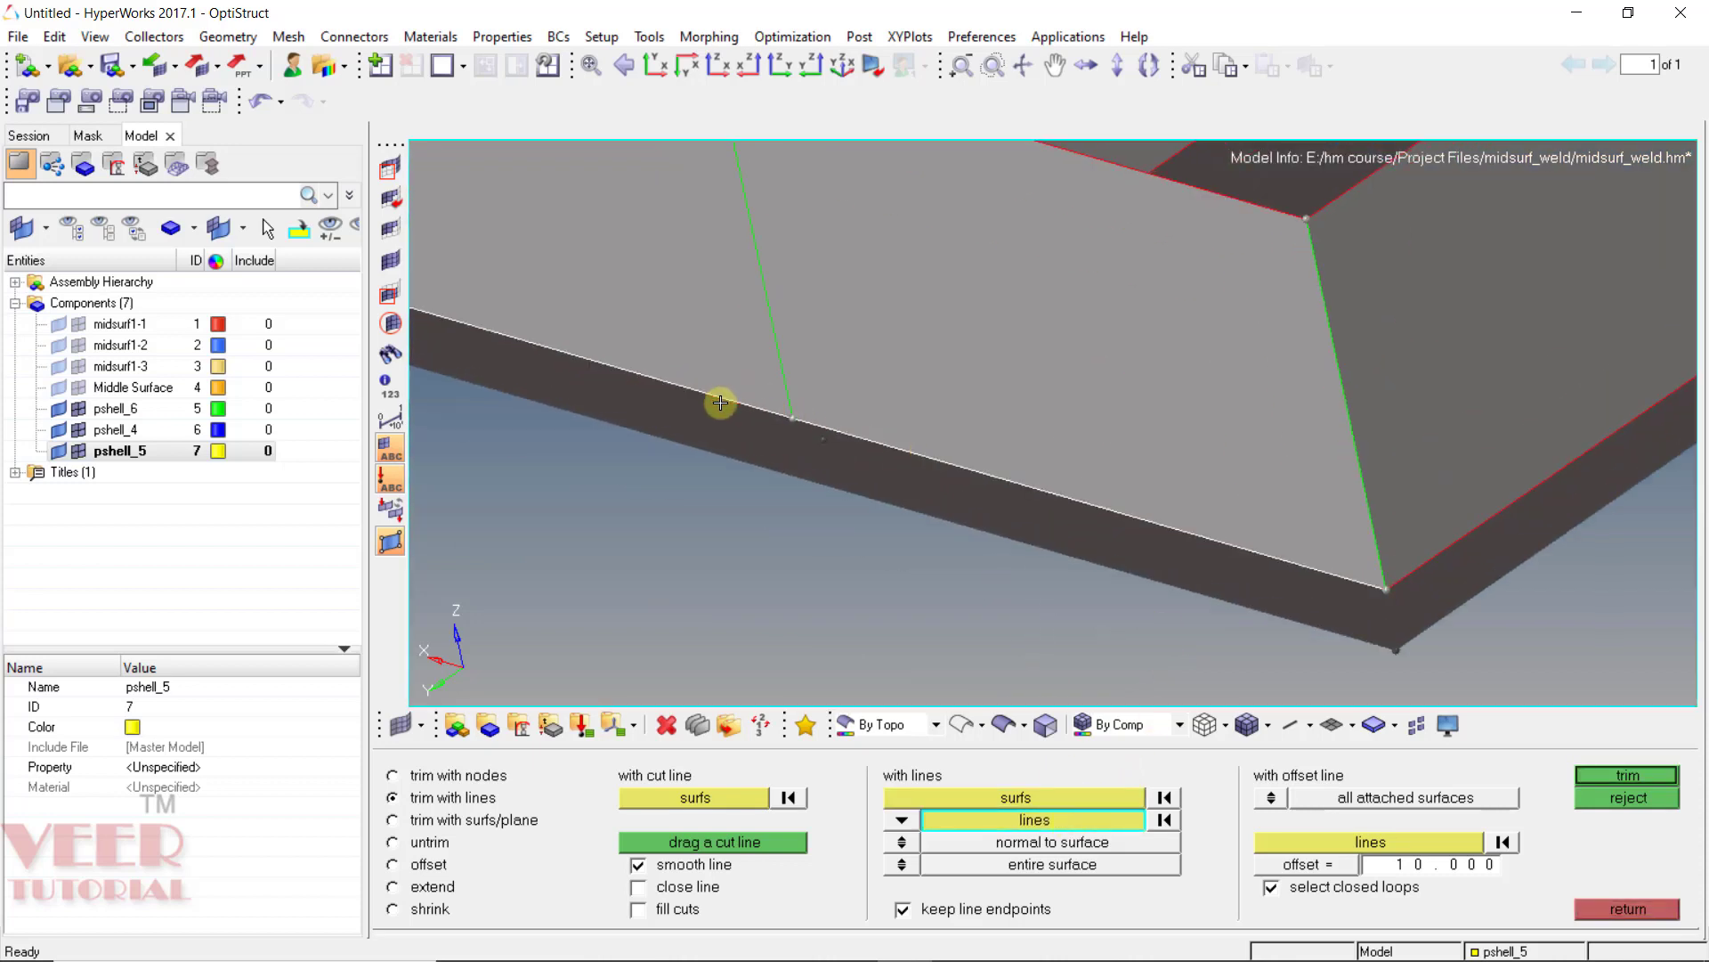
scroll(1007, 538, "down", 5)
left_click_drag(1404, 402, 1336, 251, "ctrl")
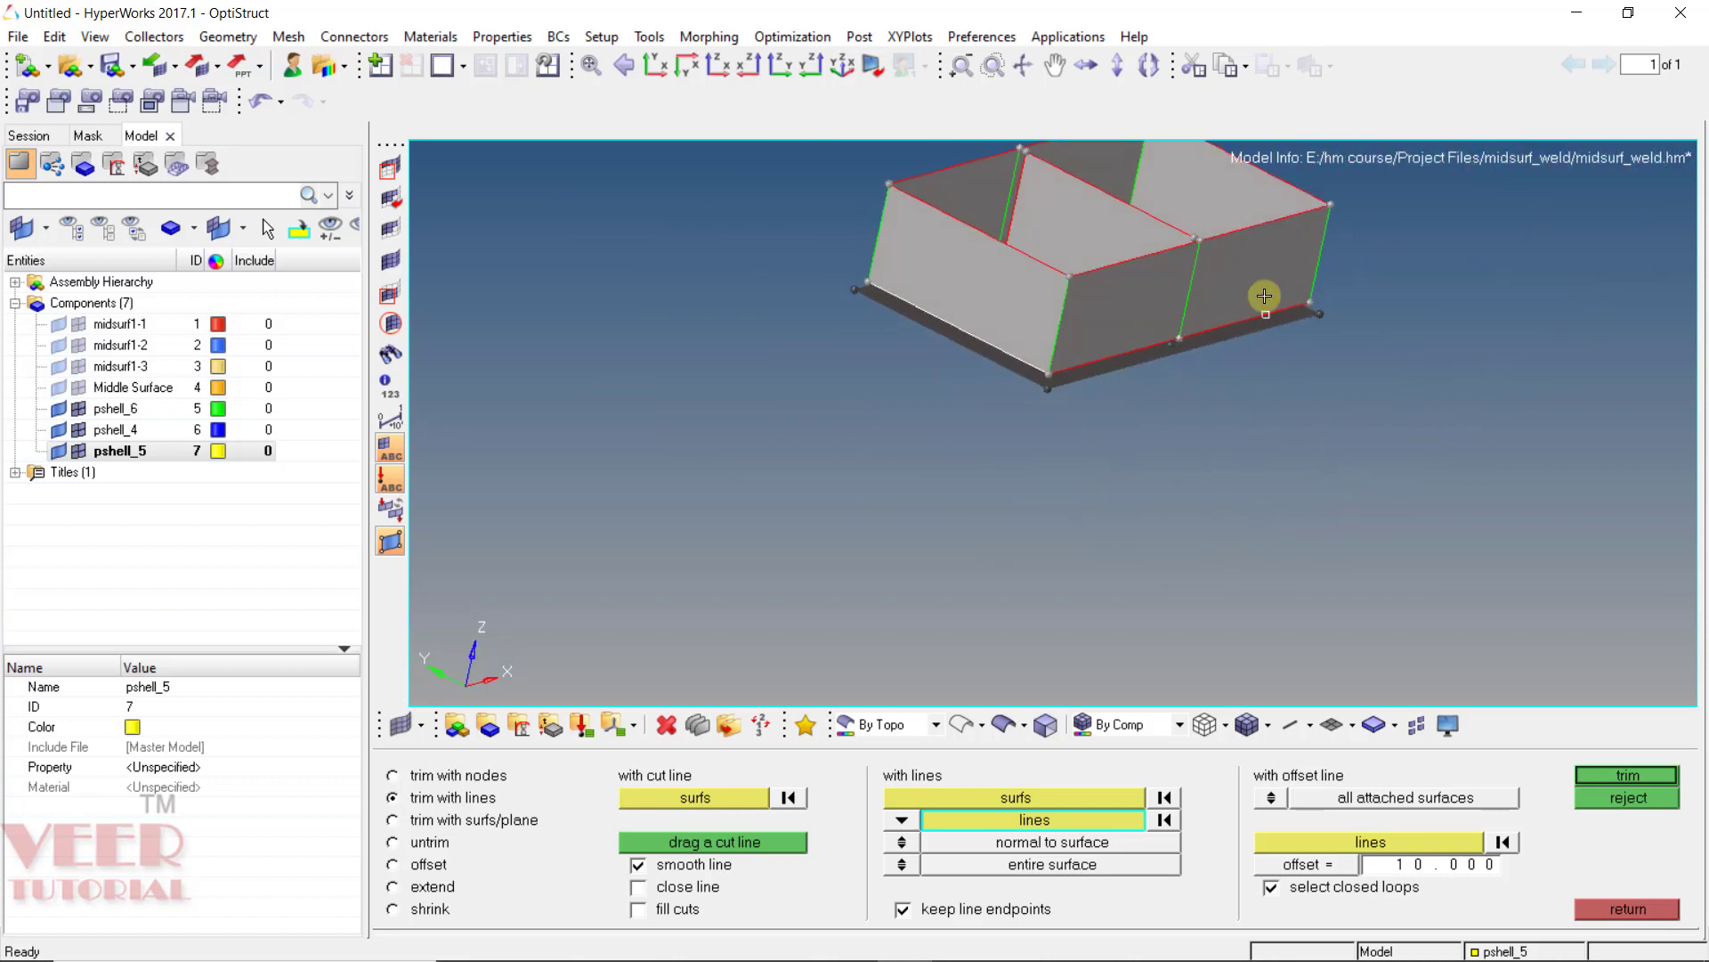
scroll(1077, 371, "up", 5)
scroll(928, 402, "down", 5)
left_click_drag(1153, 355, 1359, 210, "ctrl")
scroll(1282, 228, "up", 5)
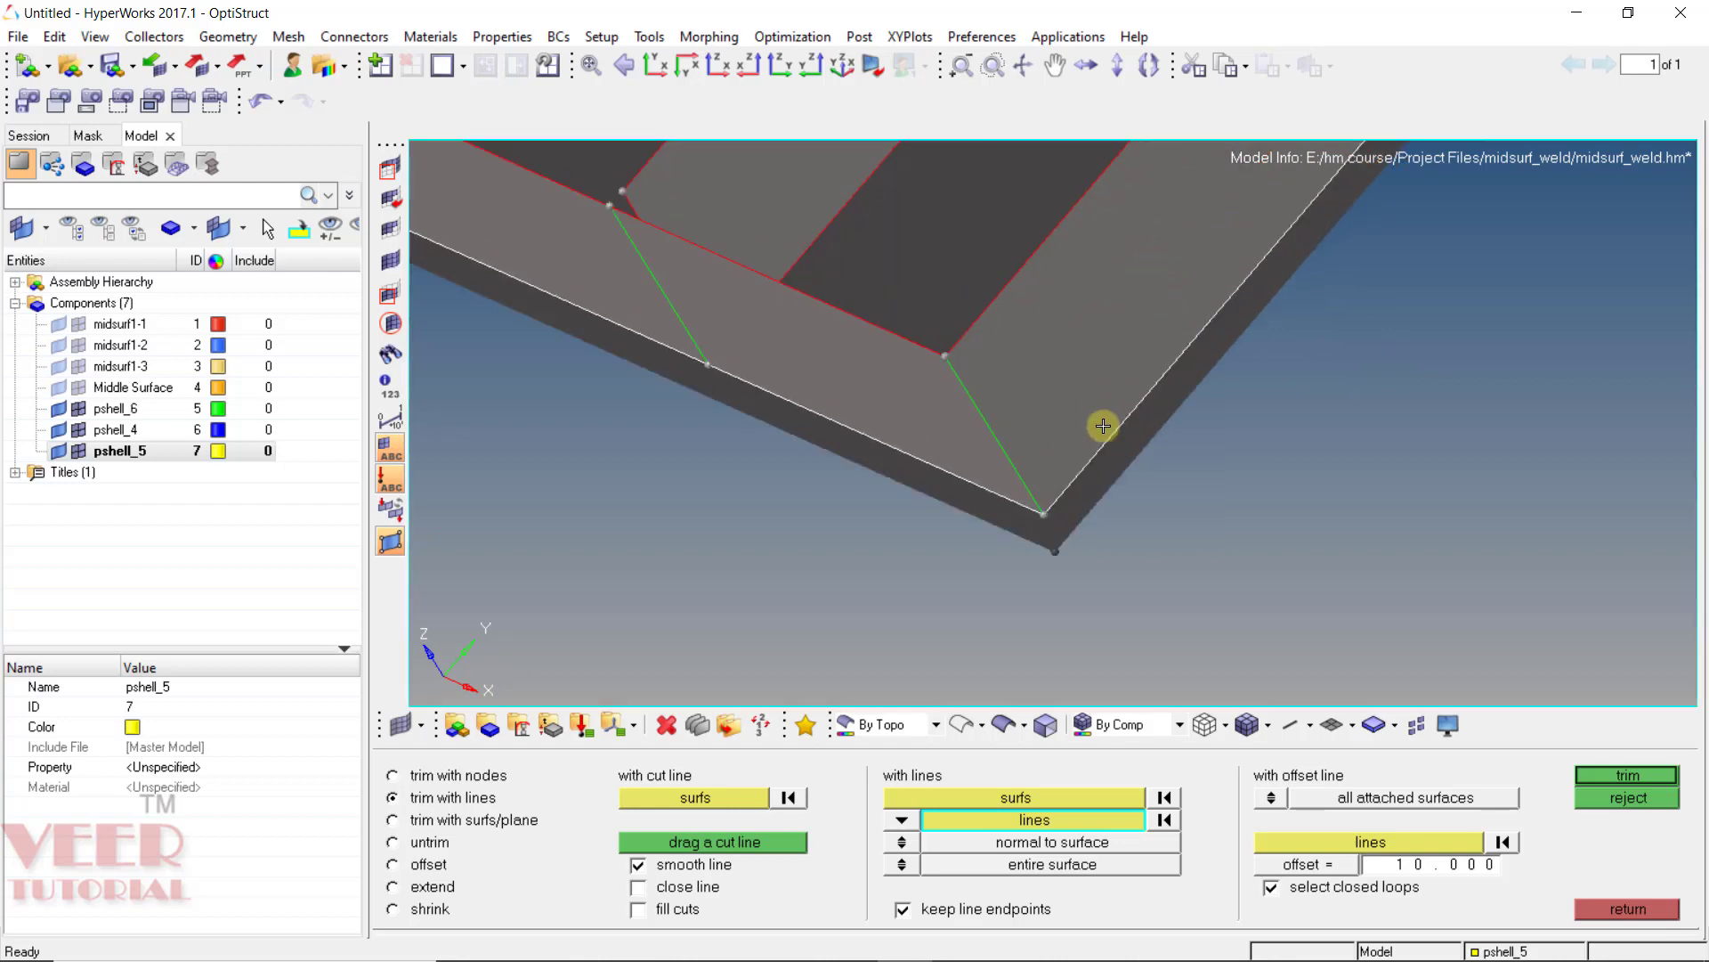
scroll(1198, 286, "down", 5)
left_click_drag(1199, 286, 1206, 344, "ctrl")
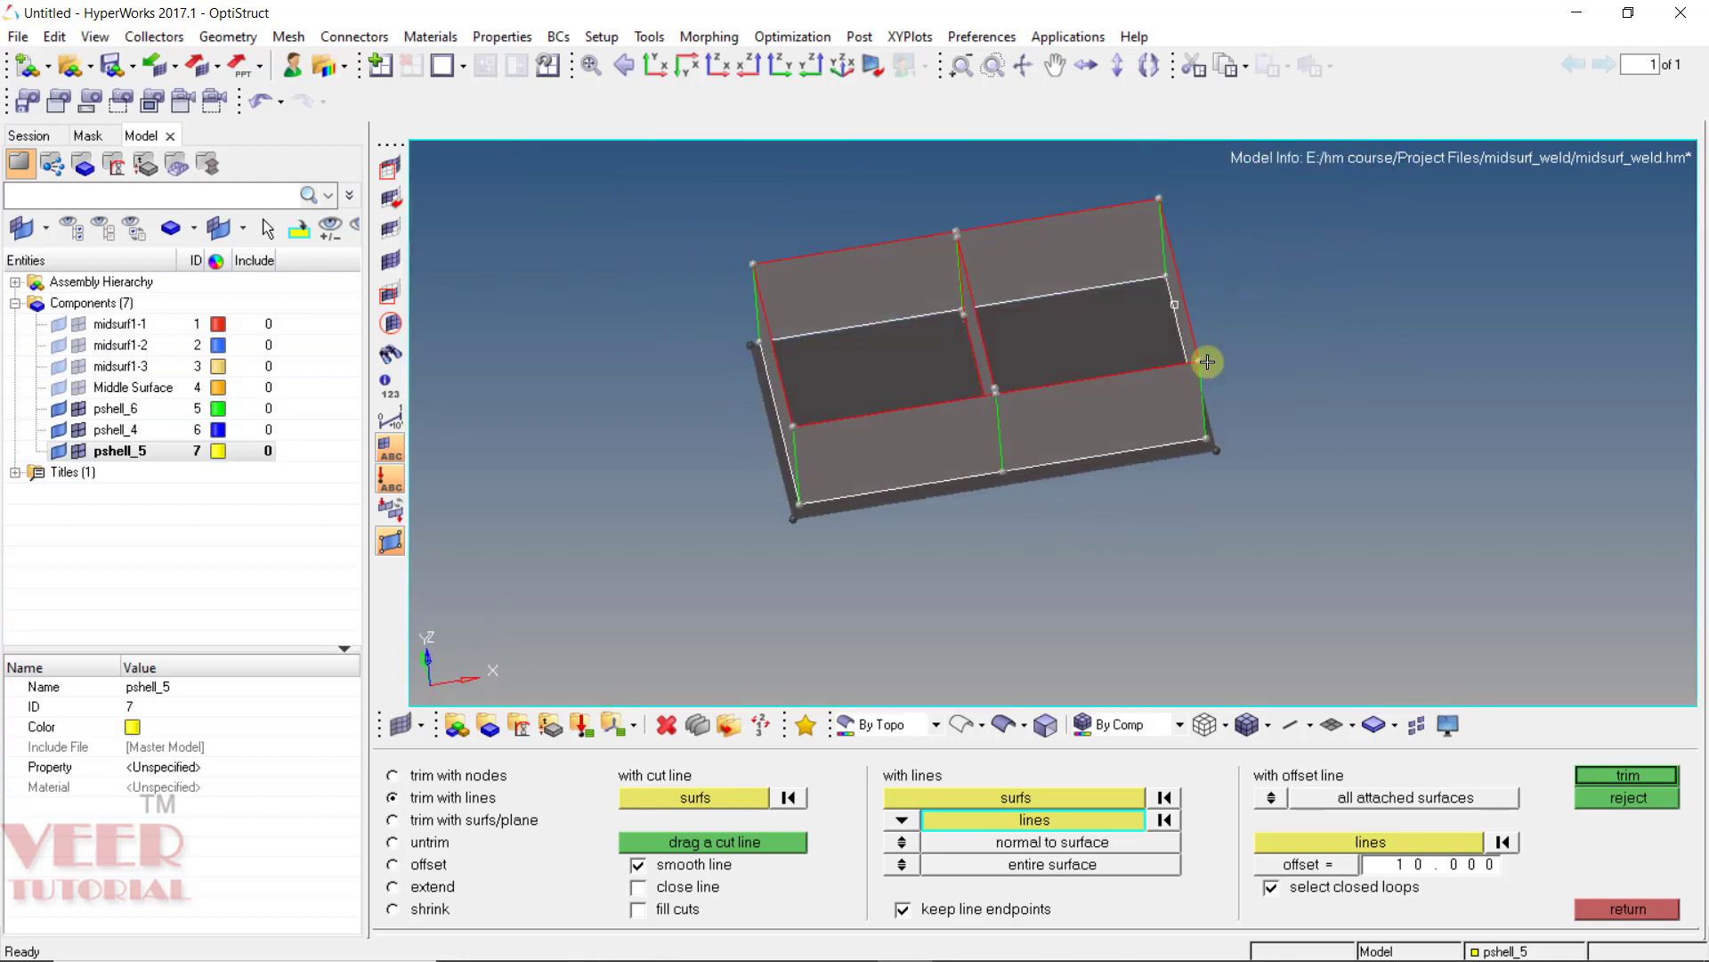
scroll(1206, 344, "up", 5)
left_click(1627, 774)
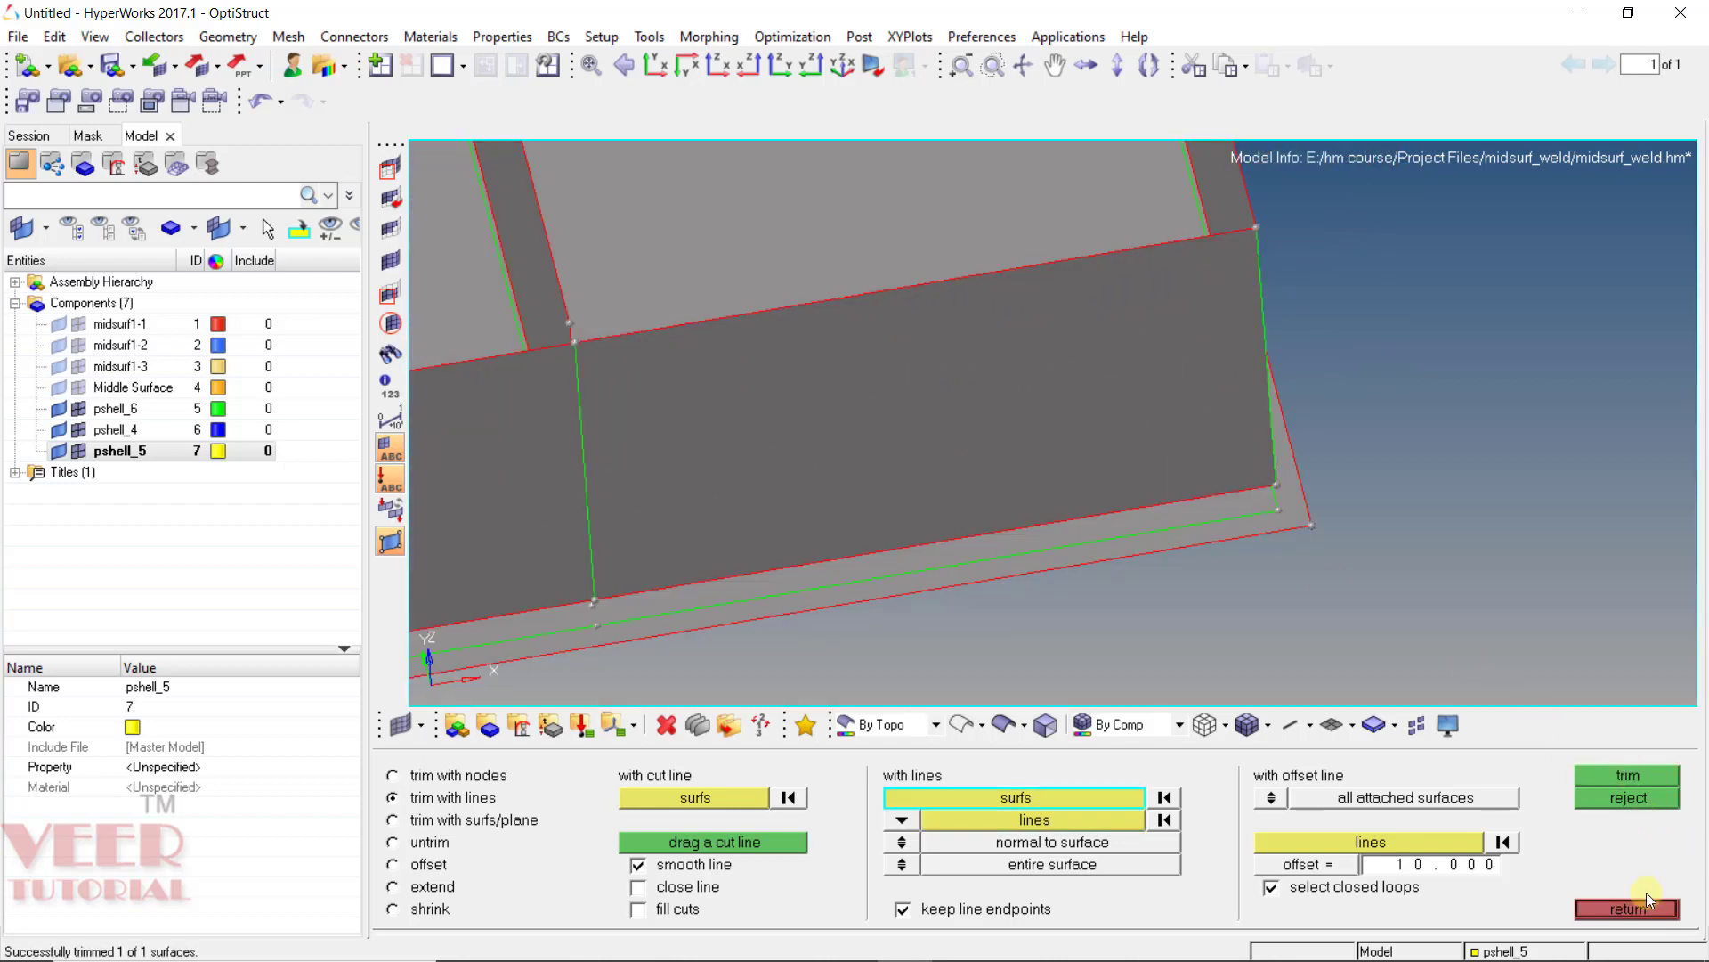
left_click(1630, 908)
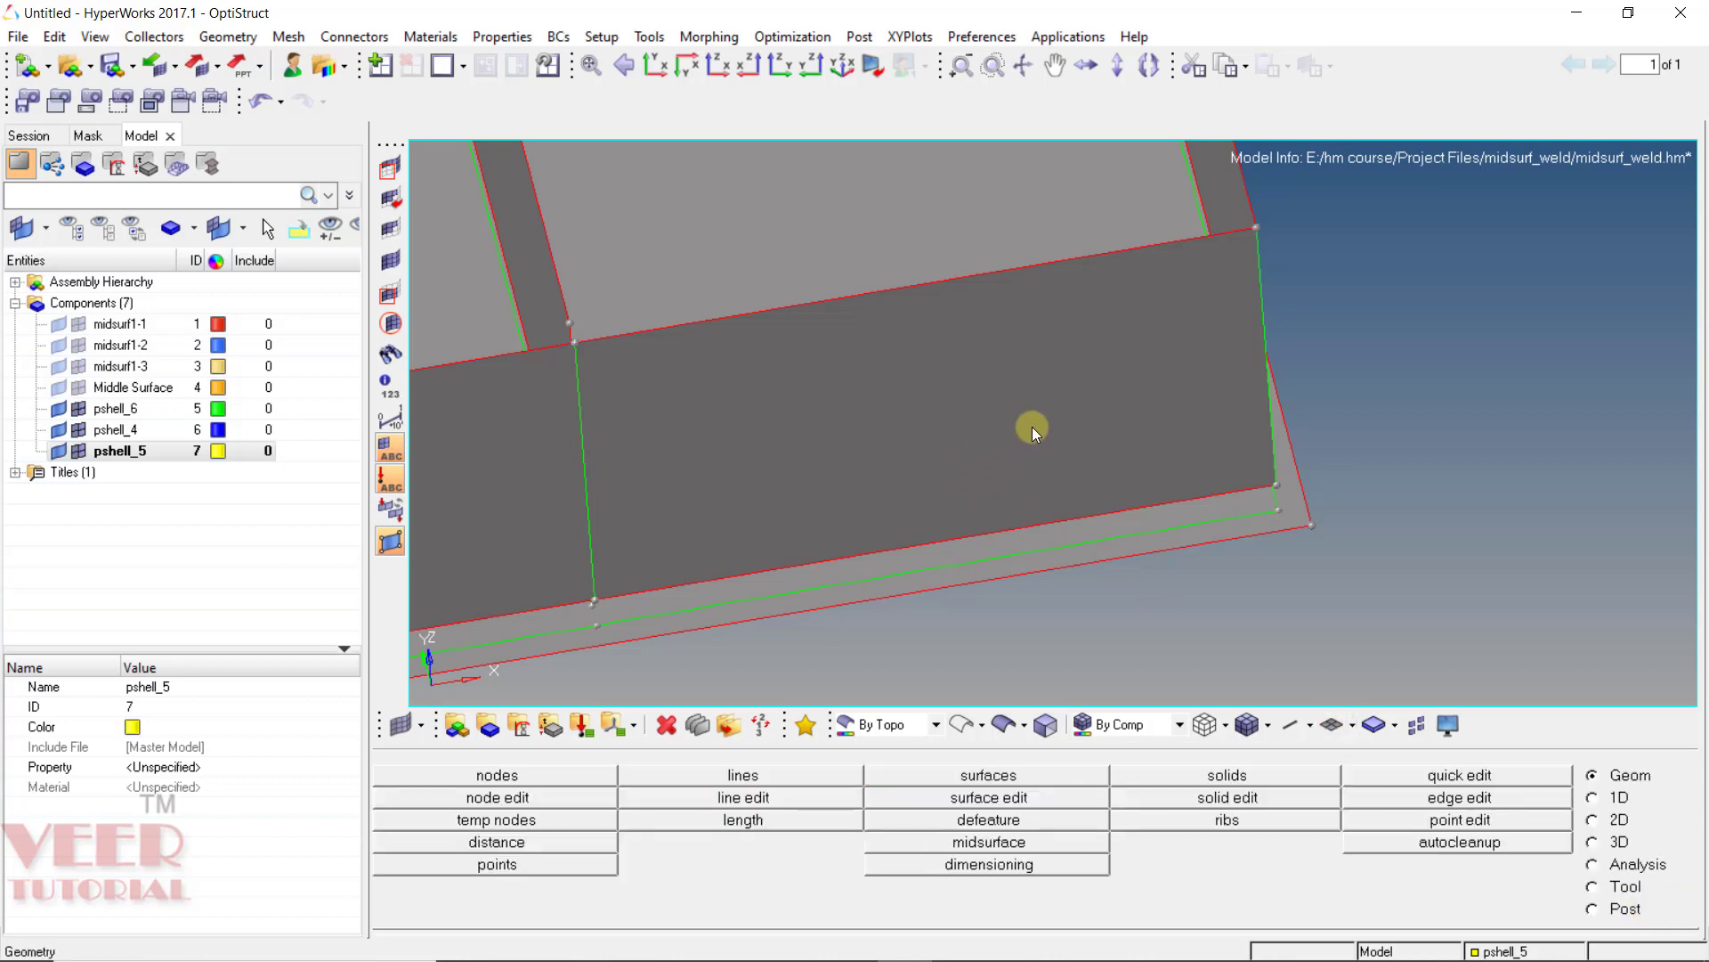
Split the base plate from the +Y end of the partition trim line to the adjacent wall trim line
scroll(1115, 435, "down", 5)
left_click_drag(879, 490, 1049, 450, "ctrl")
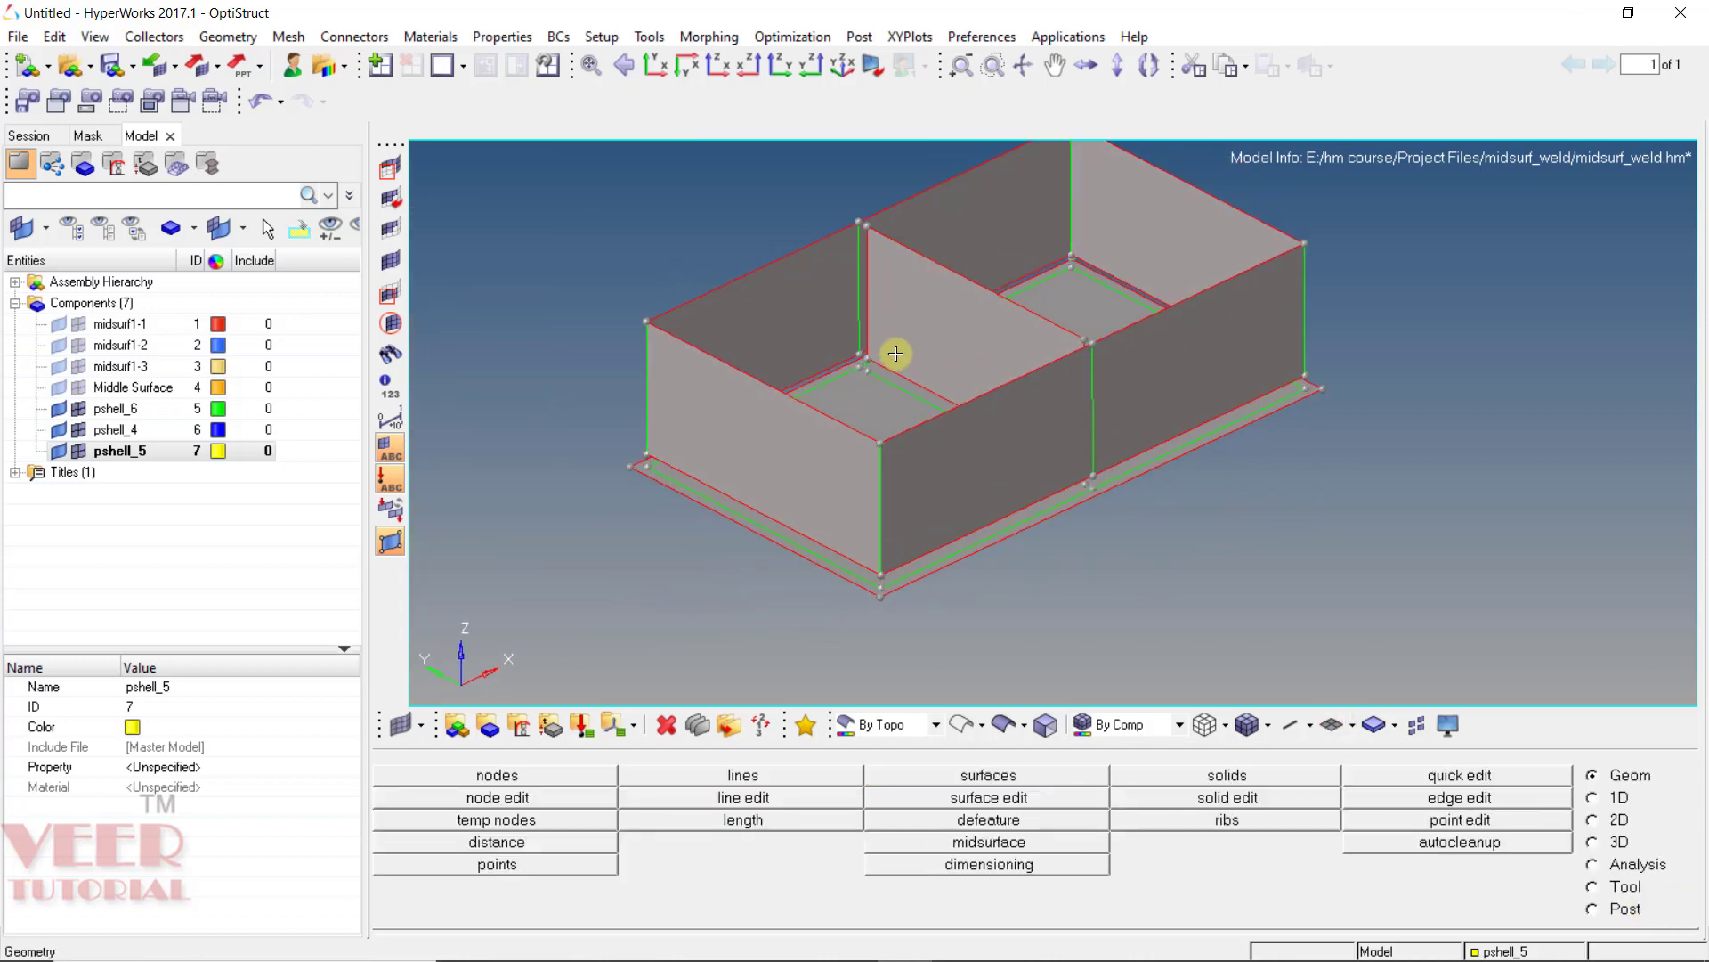
scroll(900, 355, "up", 6)
scroll(890, 352, "up", 3)
mouse_move(828, 389)
left_mouse_down("ctrl")
mouse_move(778, 391)
mouse_move(837, 424)
left_mouse_up("ctrl")
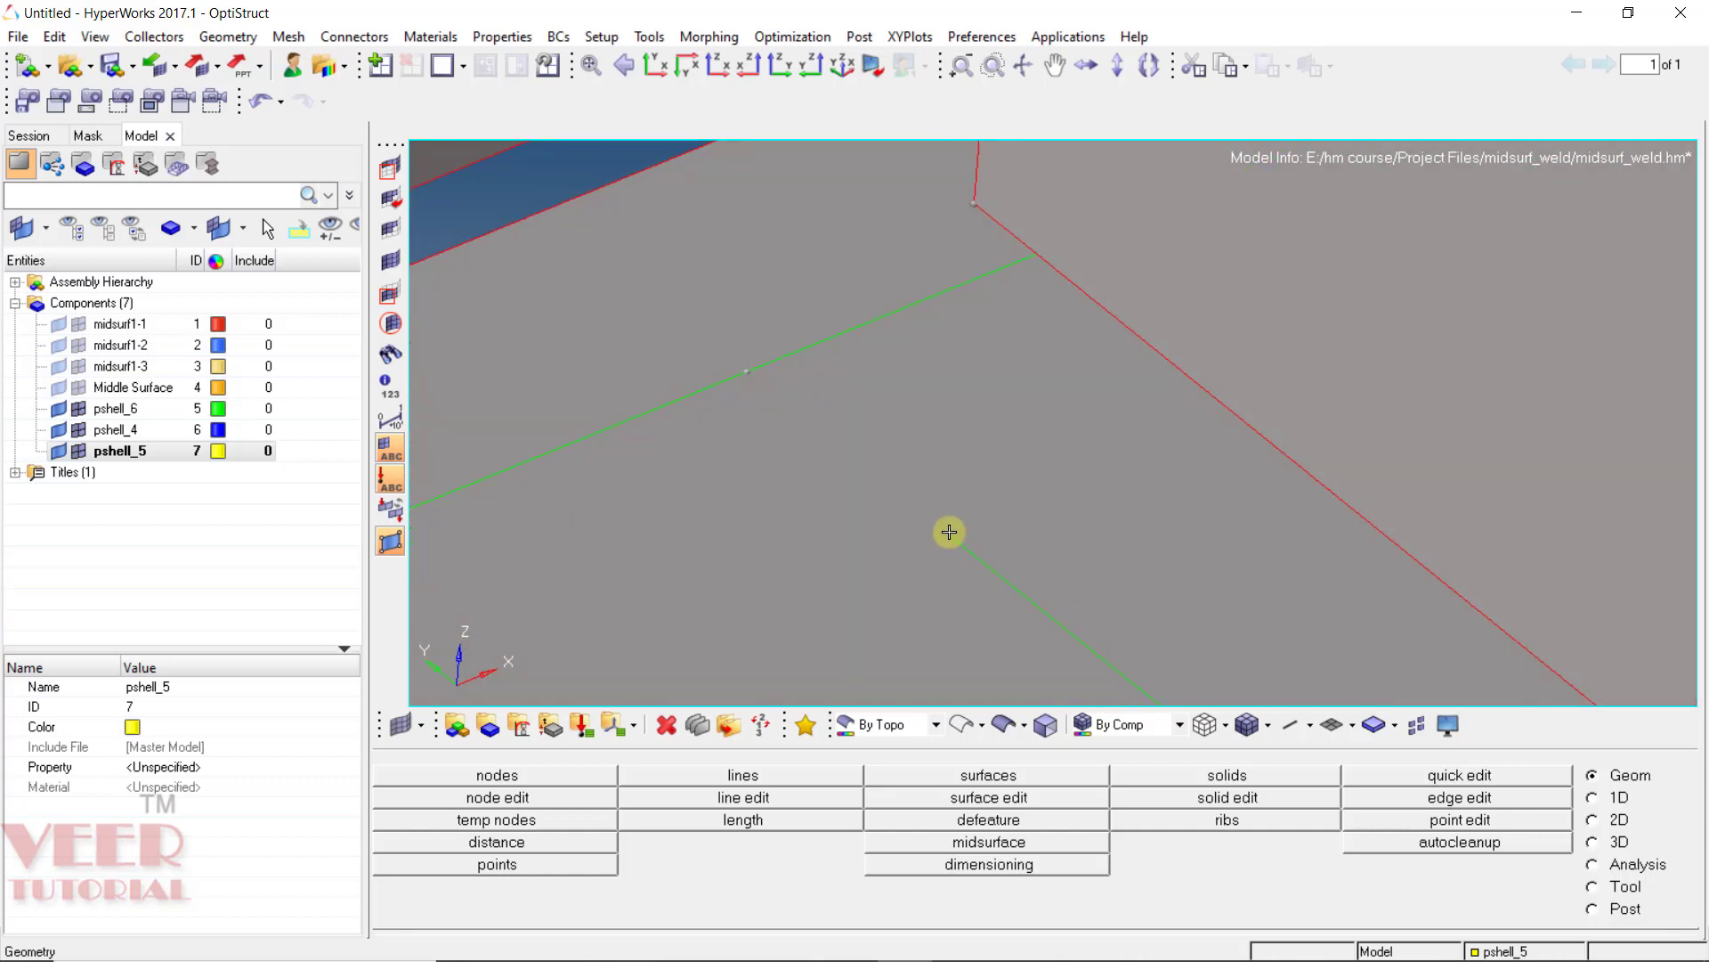
key("F11")
left_click(644, 798)
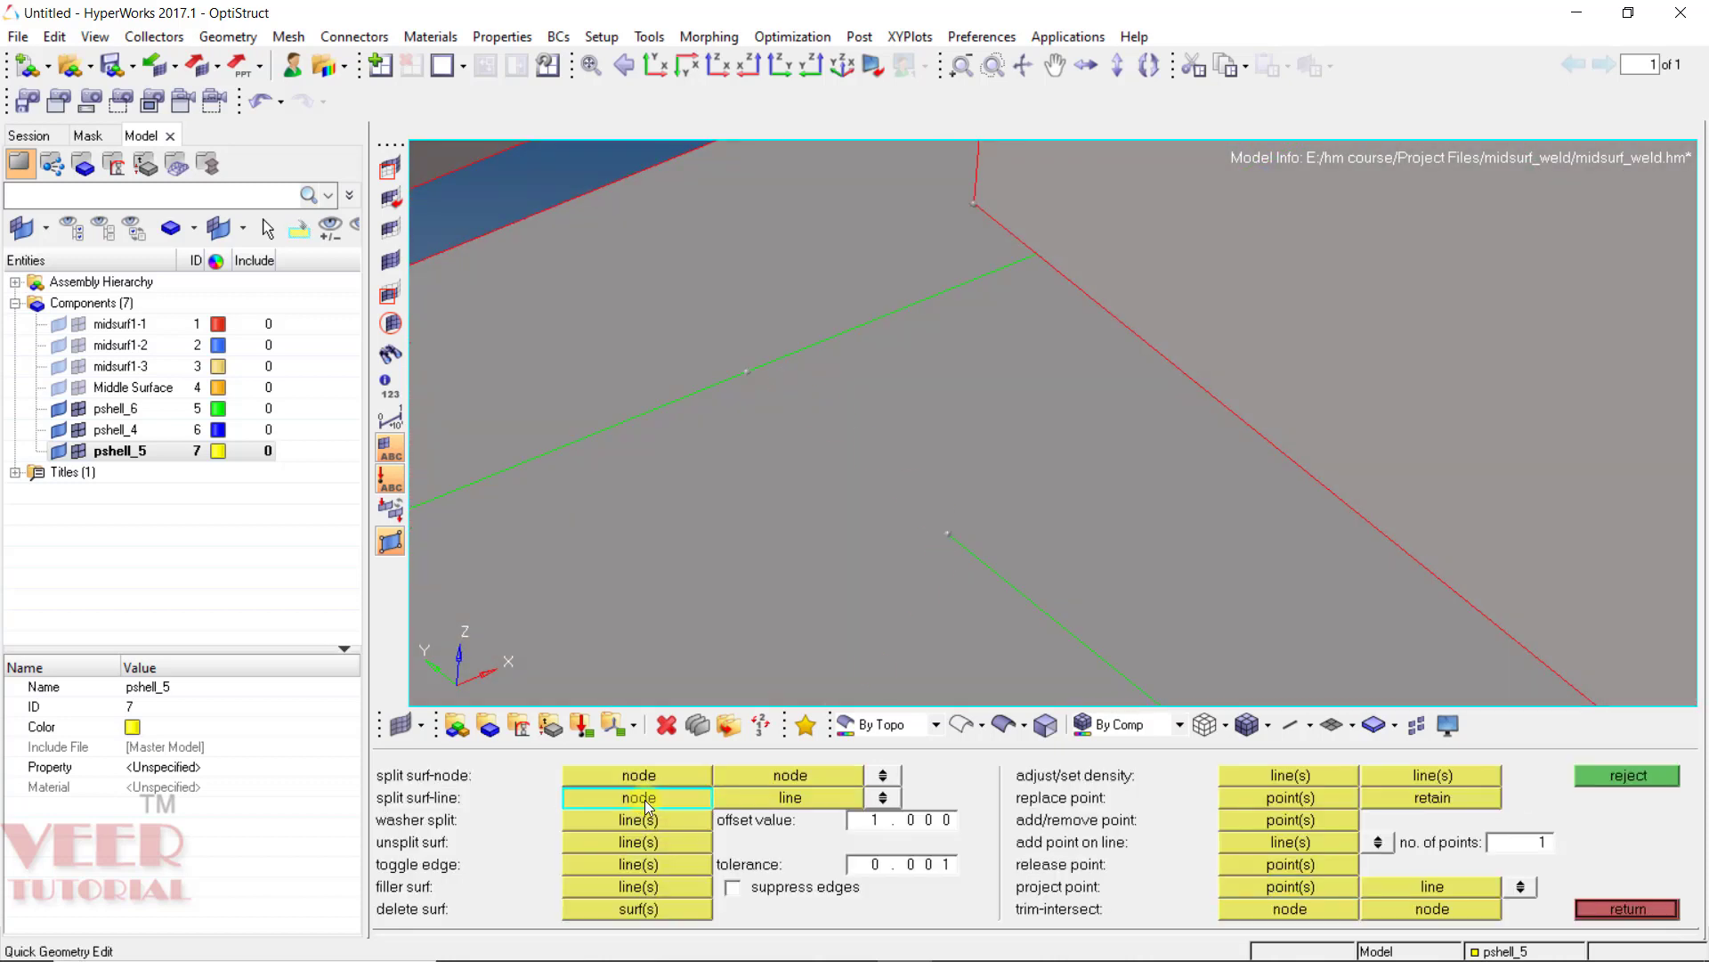
left_click(949, 533)
left_click(753, 363)
scroll(680, 343, "down", 3)
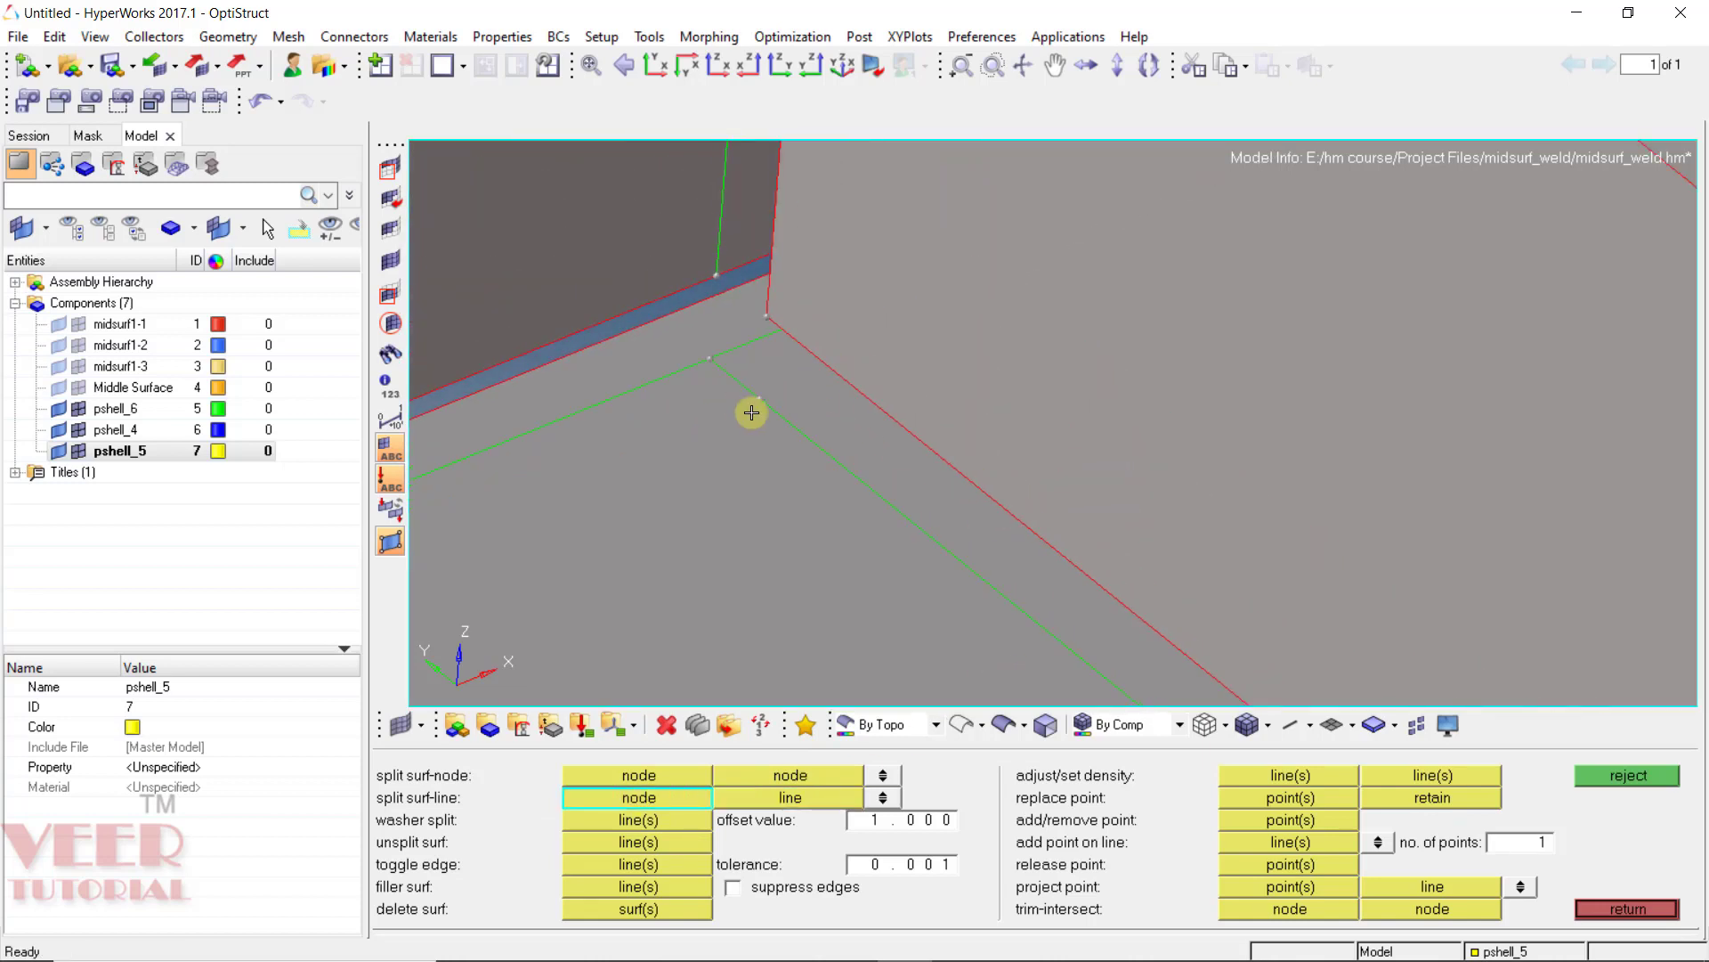
Split the base plate from the -Y end of the partition trim line to the wall trim line there
scroll(725, 516, "down", 3)
left_click_drag(724, 515, 1210, 409, "ctrl")
scroll(1299, 294, "up", 3)
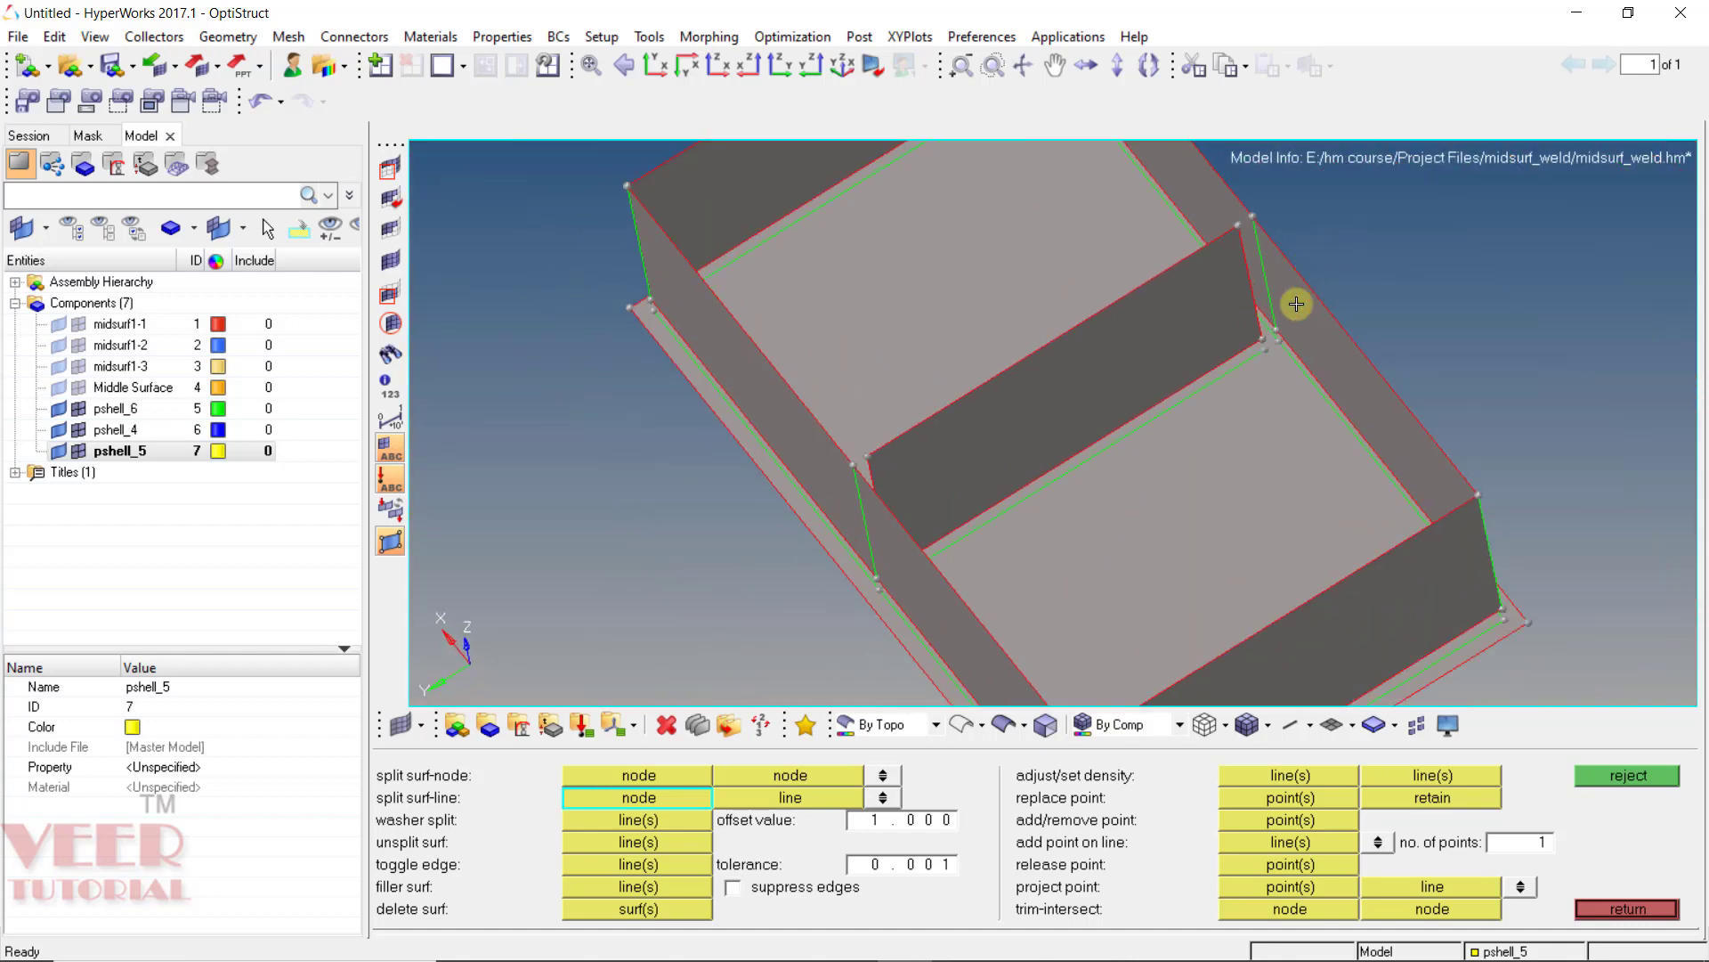
scroll(1194, 439, "up", 3)
left_click(1115, 564)
left_click(1256, 475)
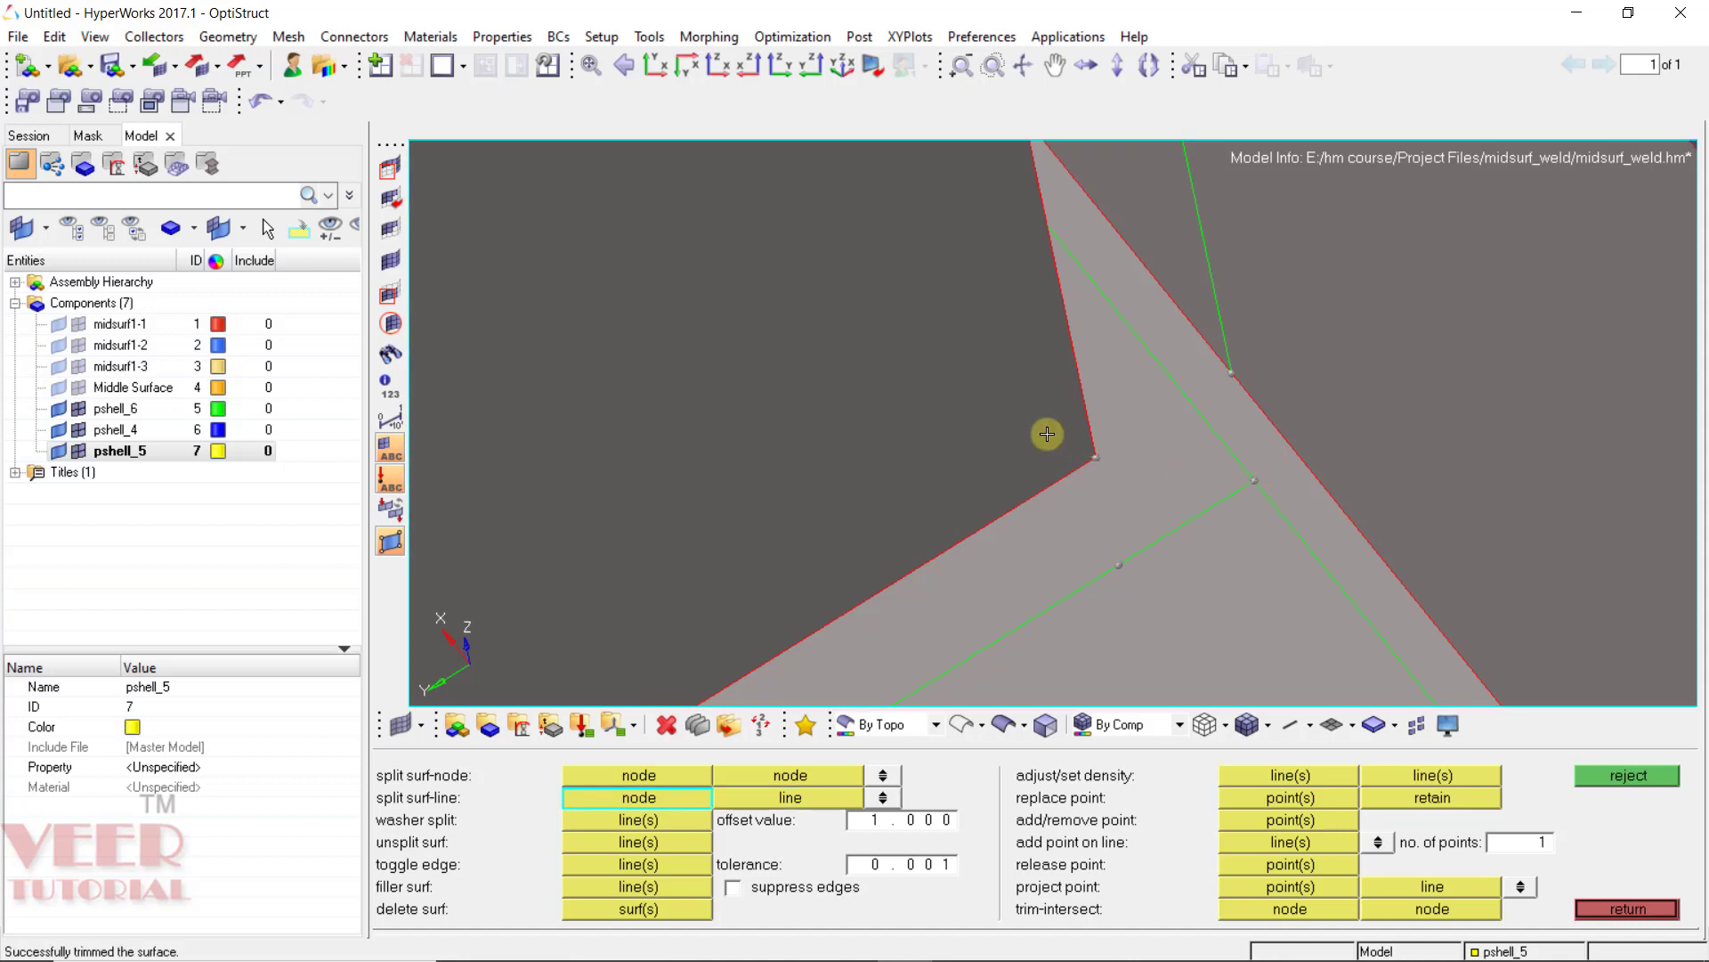
scroll(1015, 397, "down", 4)
scroll(1021, 393, "down", 8)
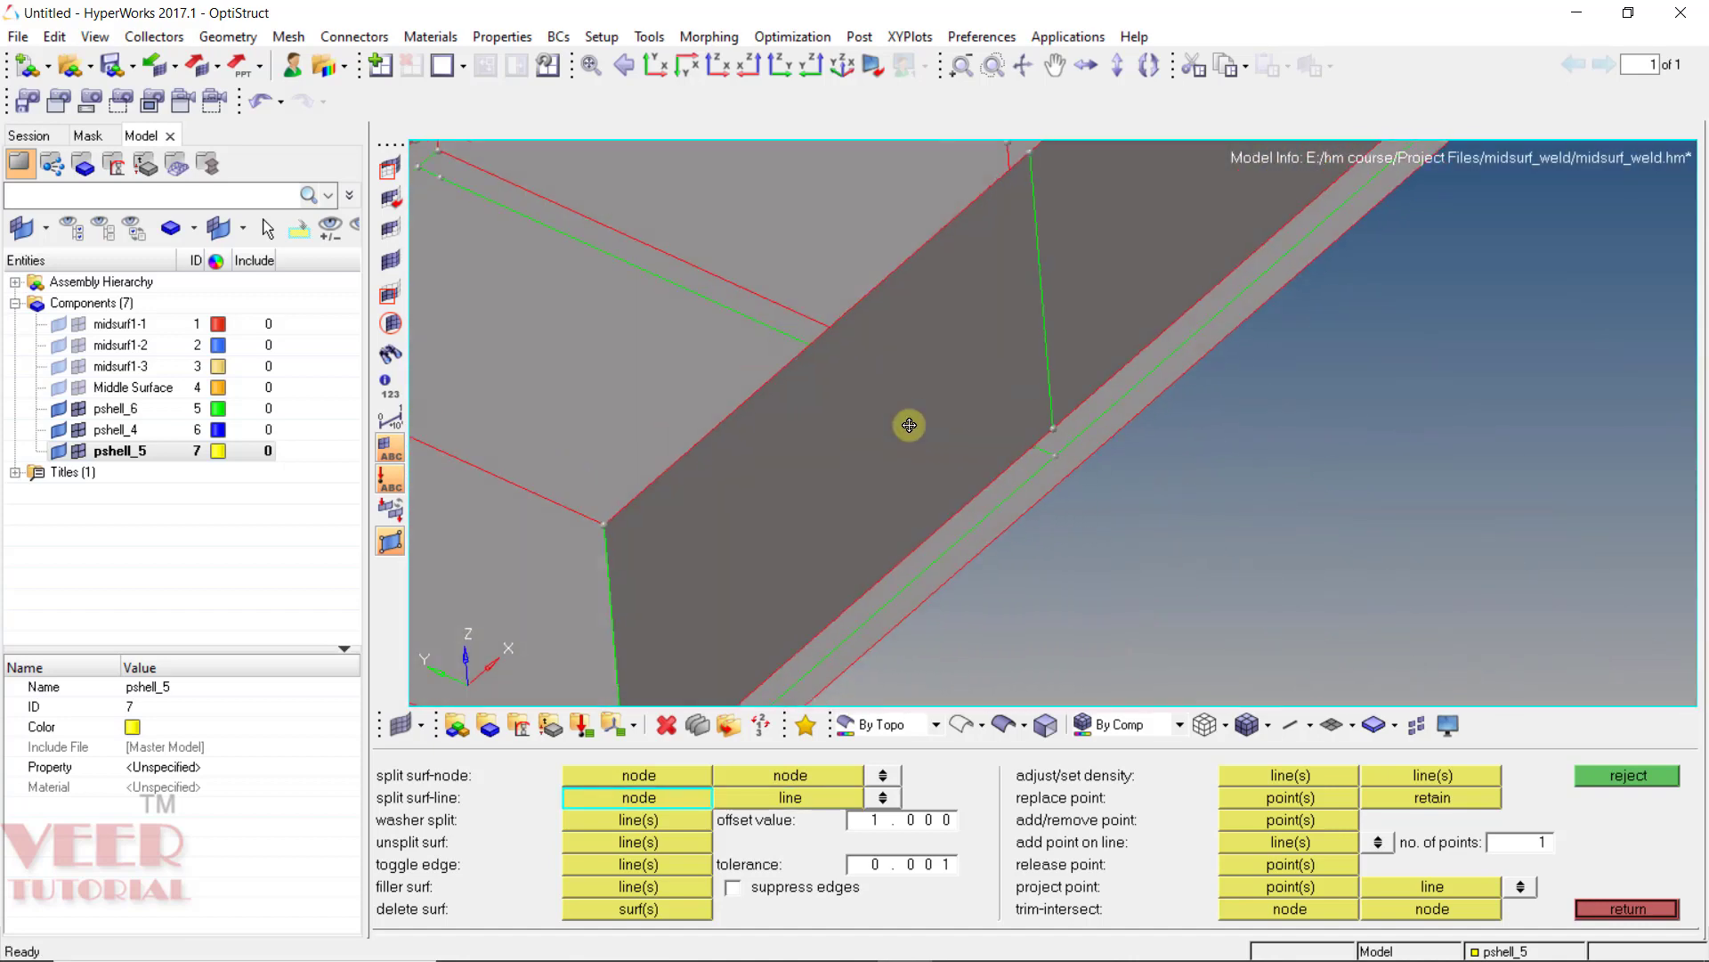
left_click_drag(1112, 520, 1134, 480, "ctrl")
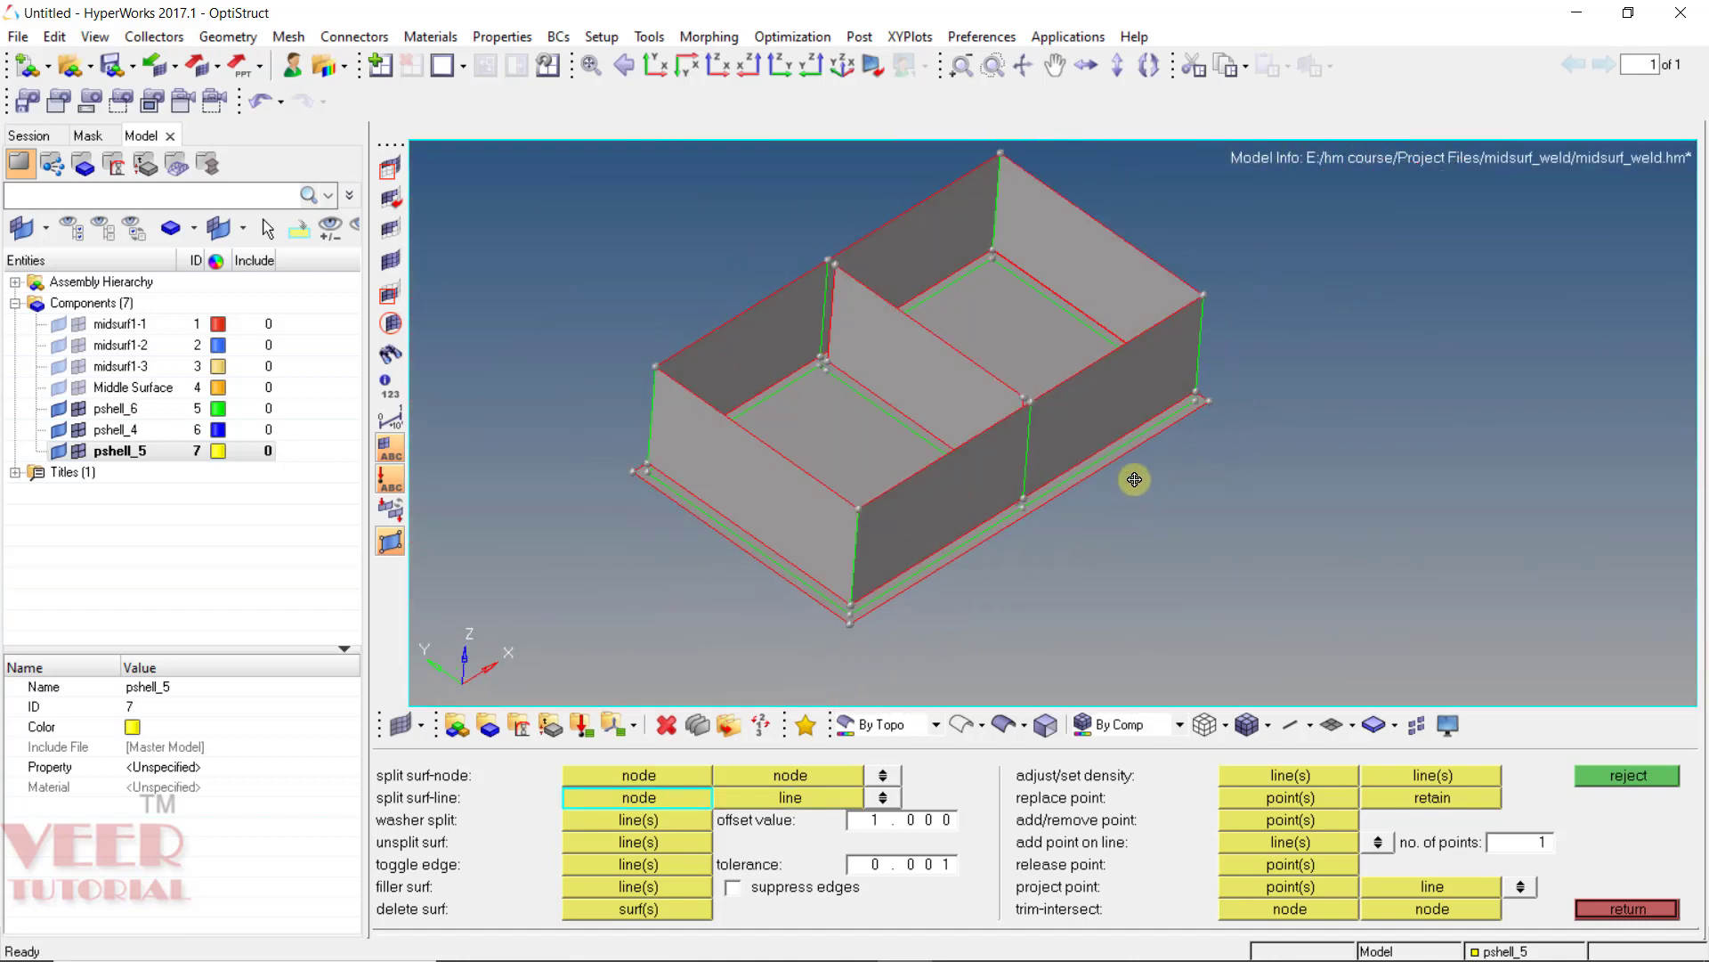
key("Escape")
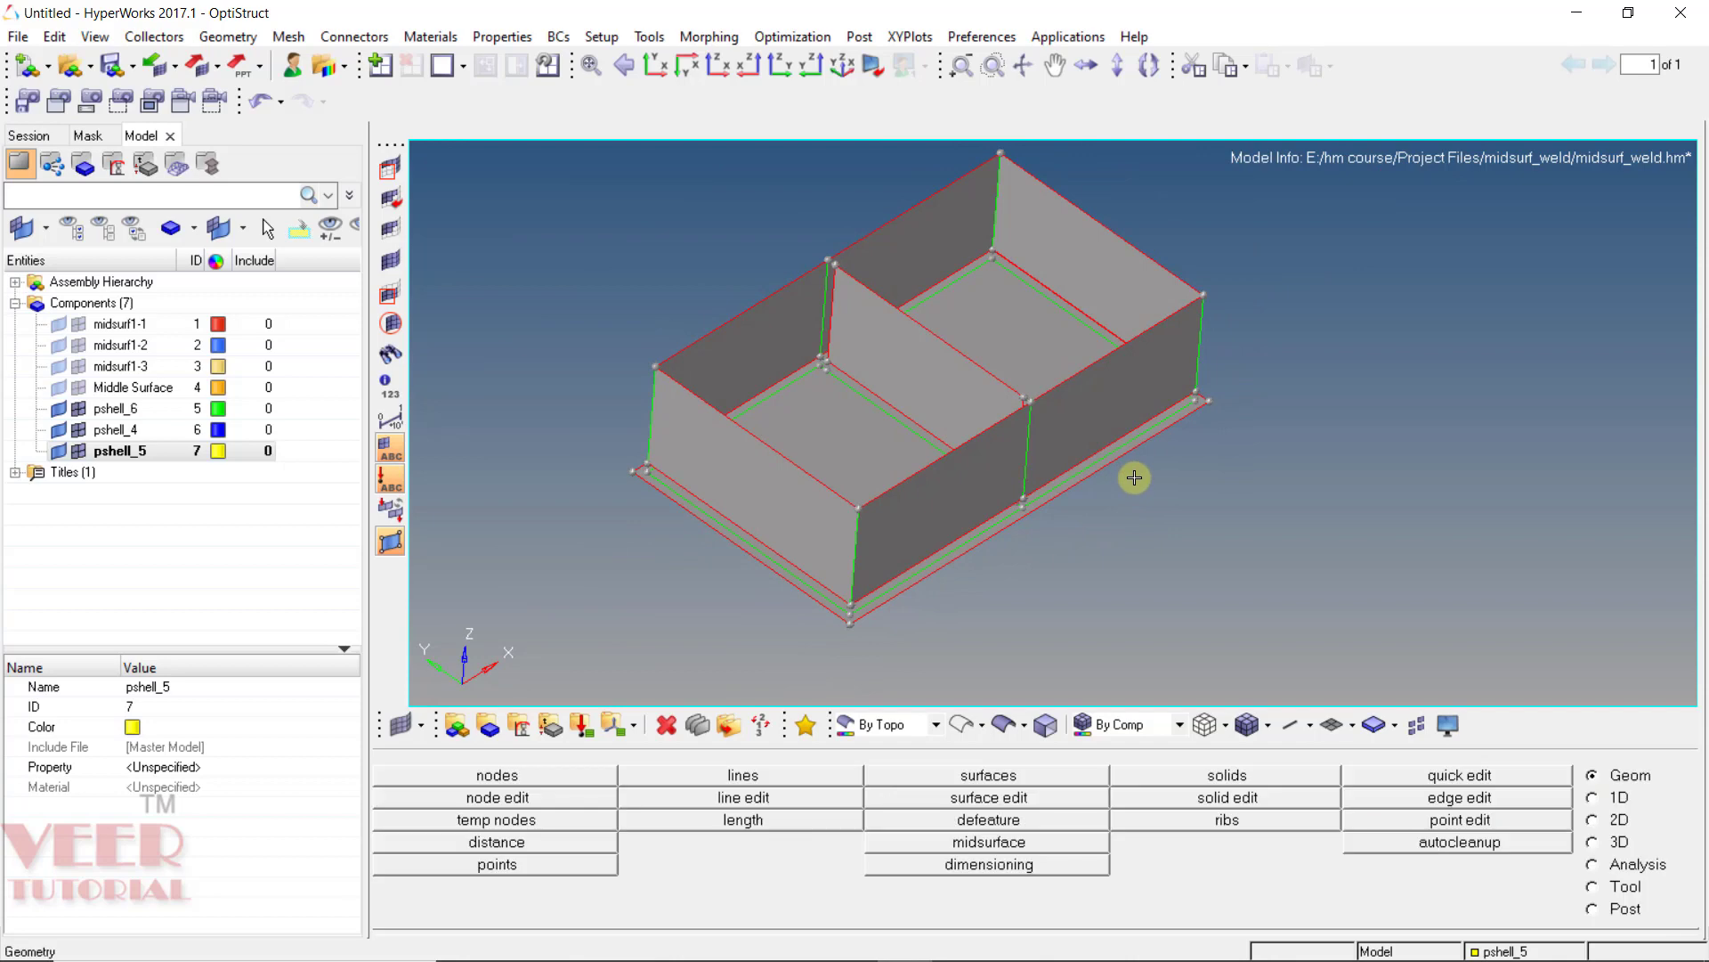